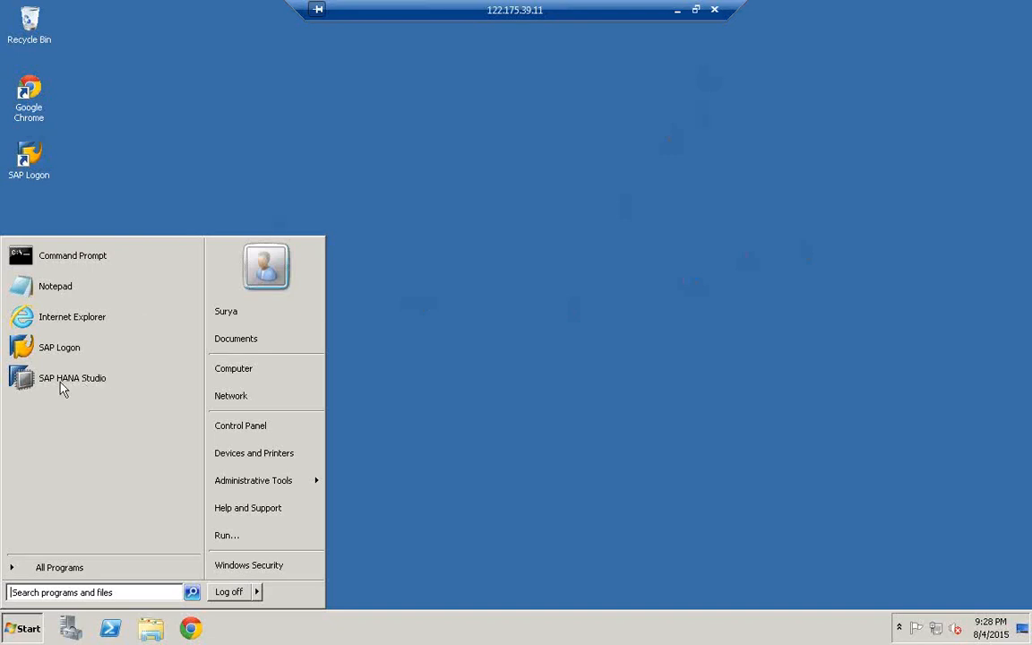
# - Launch SAP HANA Studio with the hdbstudio workspace set as the default and maximize its window
pyautogui.click(63, 387)
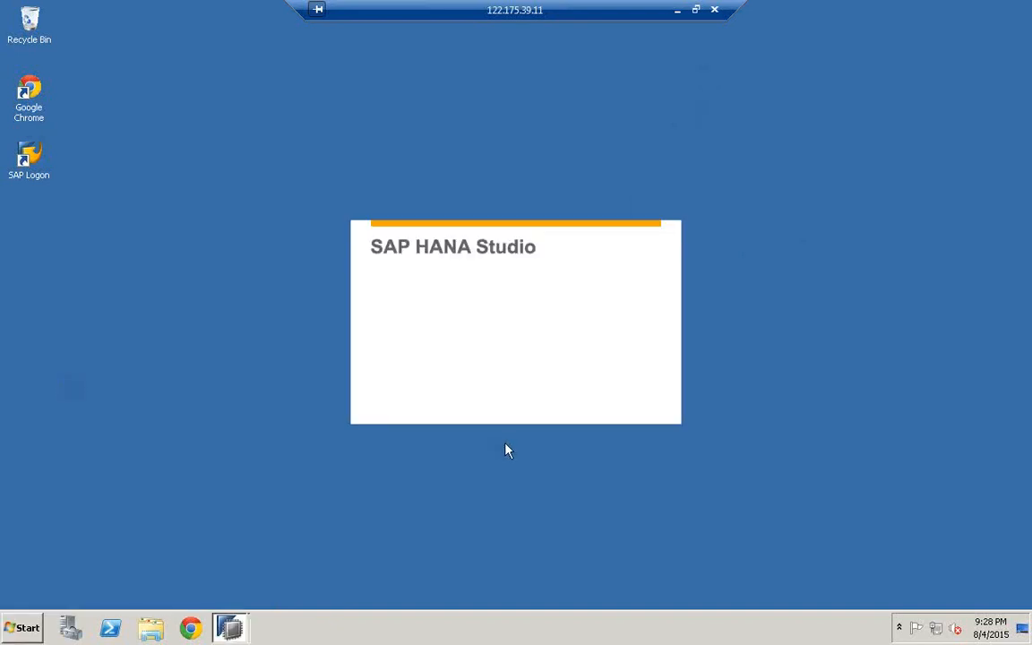
pyautogui.click(697, 10)
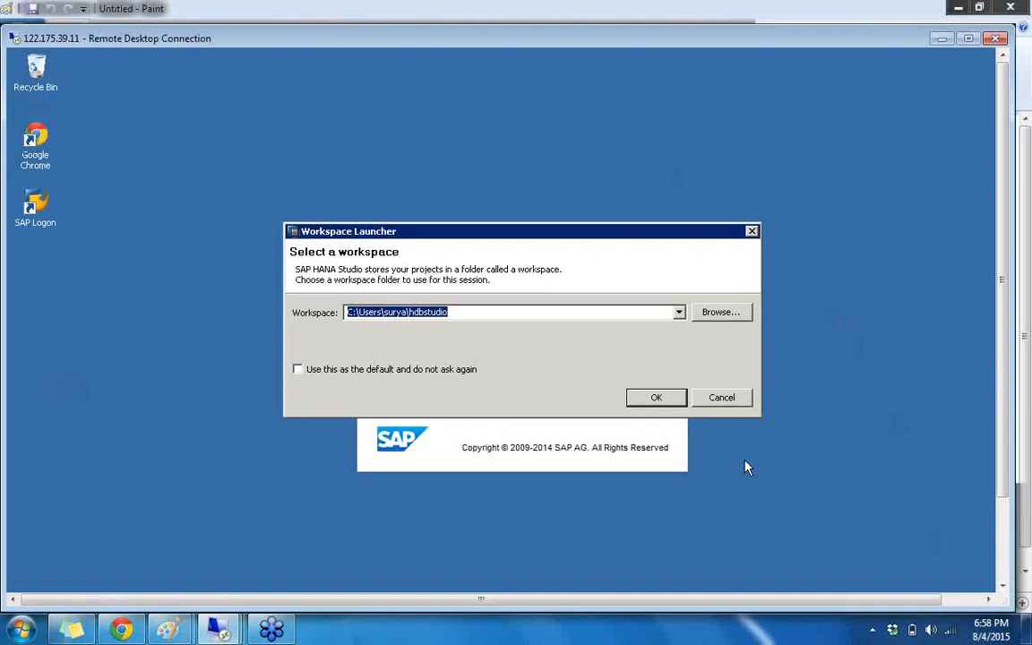
pyautogui.click(298, 369)
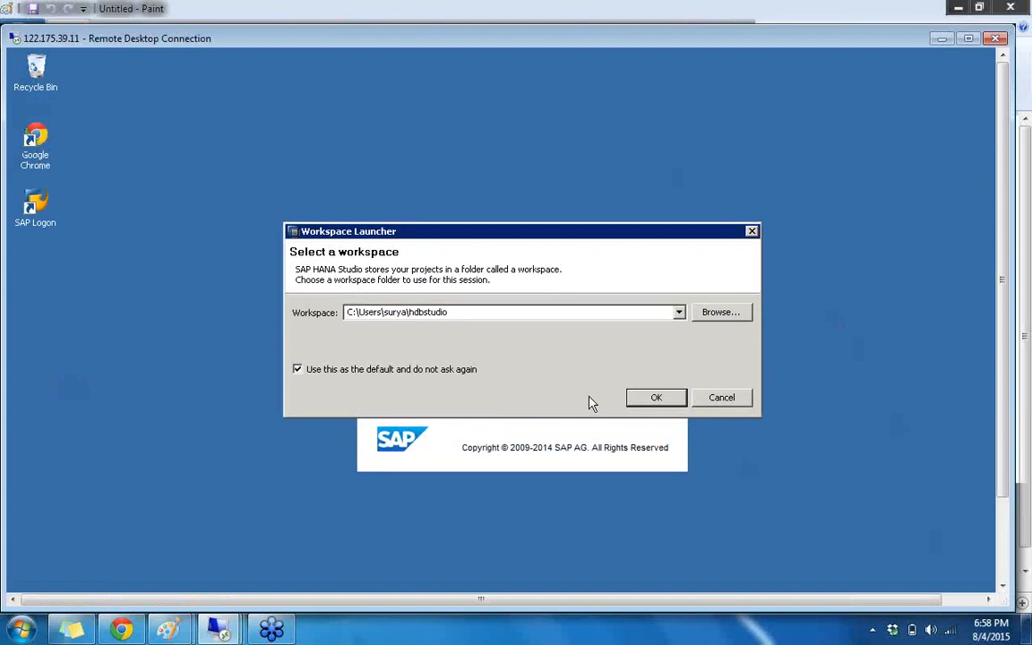
pyautogui.click(656, 397)
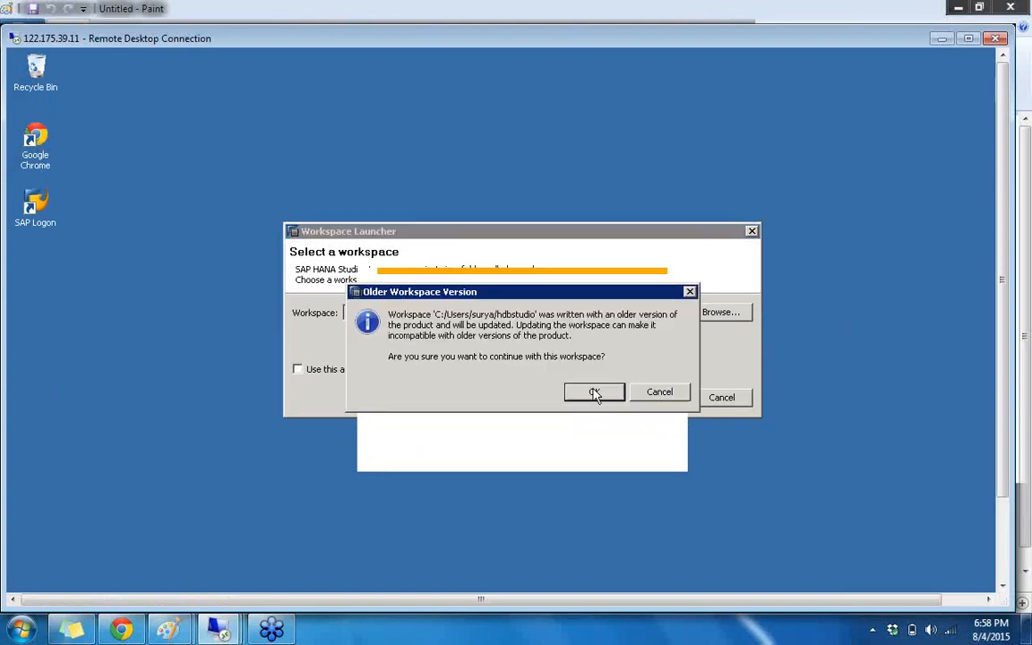
pyautogui.click(595, 394)
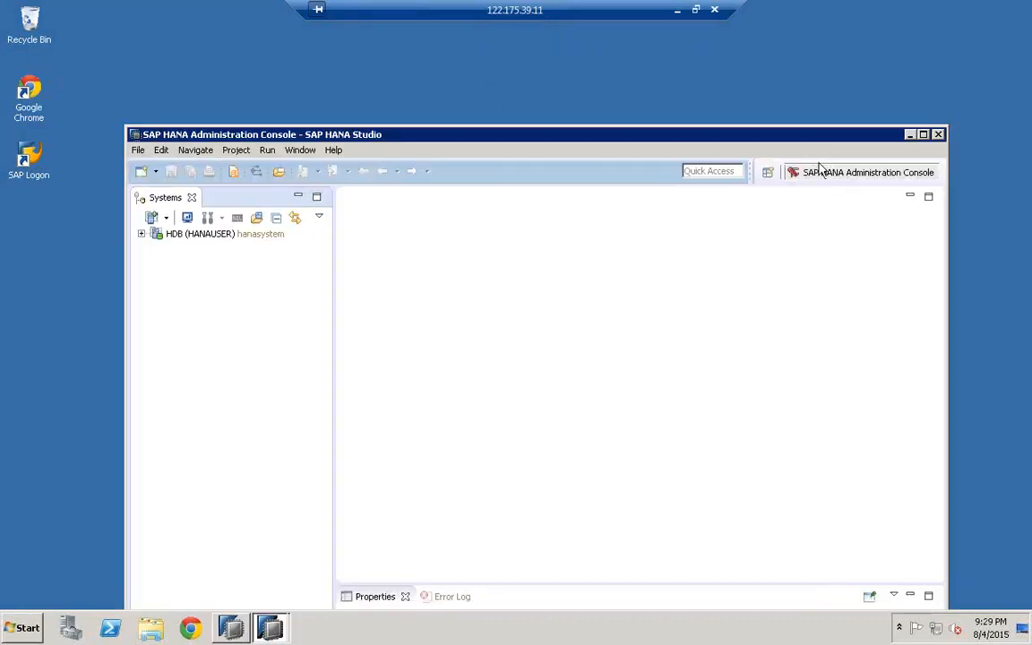
pyautogui.doubleClick(422, 140)
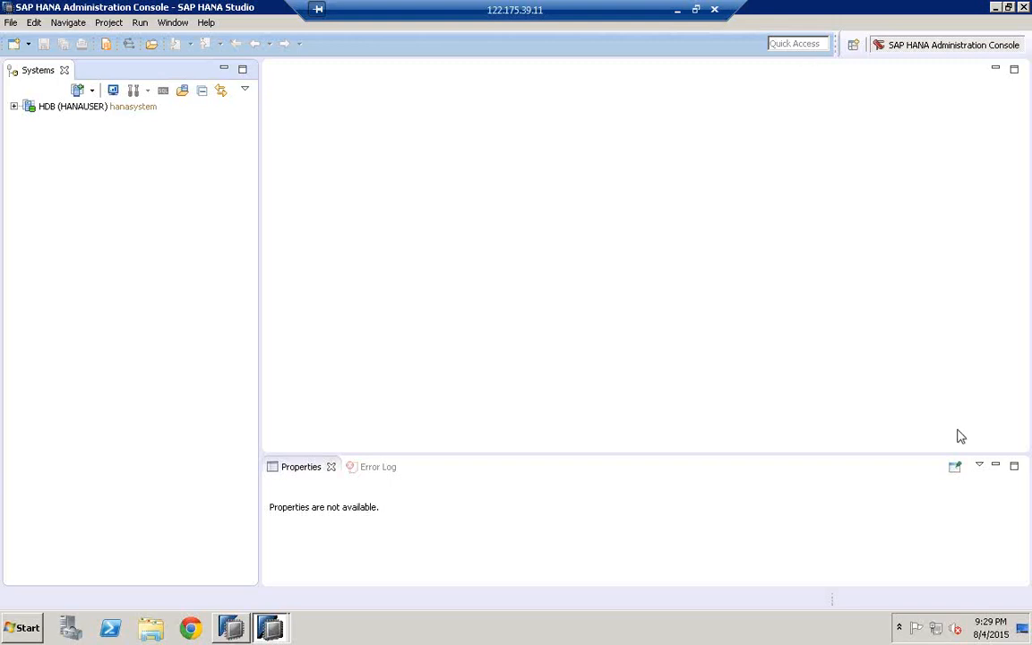
pyautogui.click(696, 9)
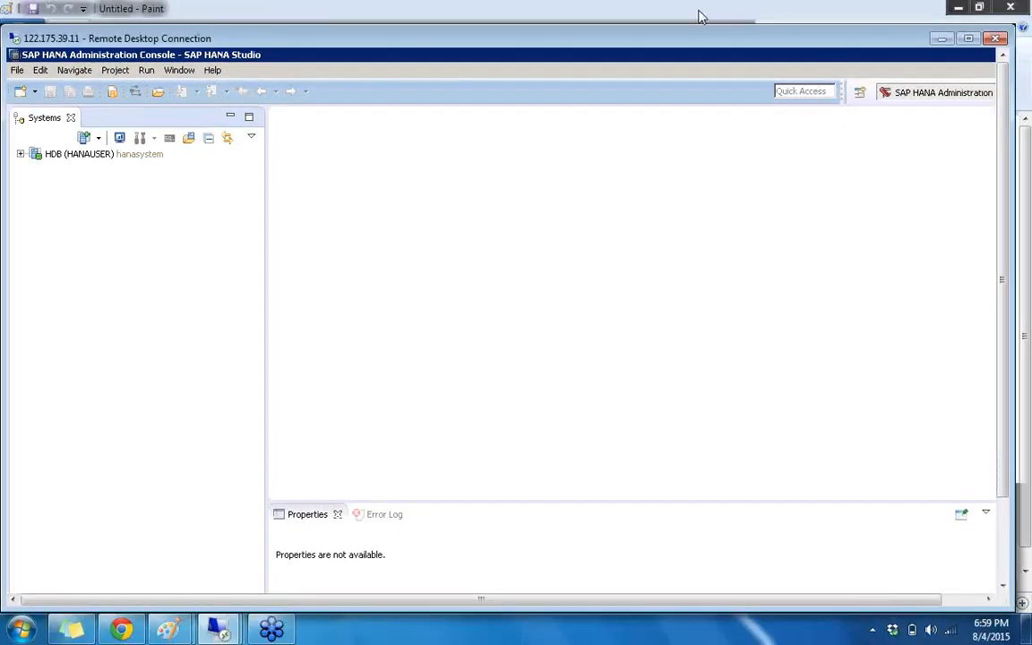
pyautogui.click(949, 630)
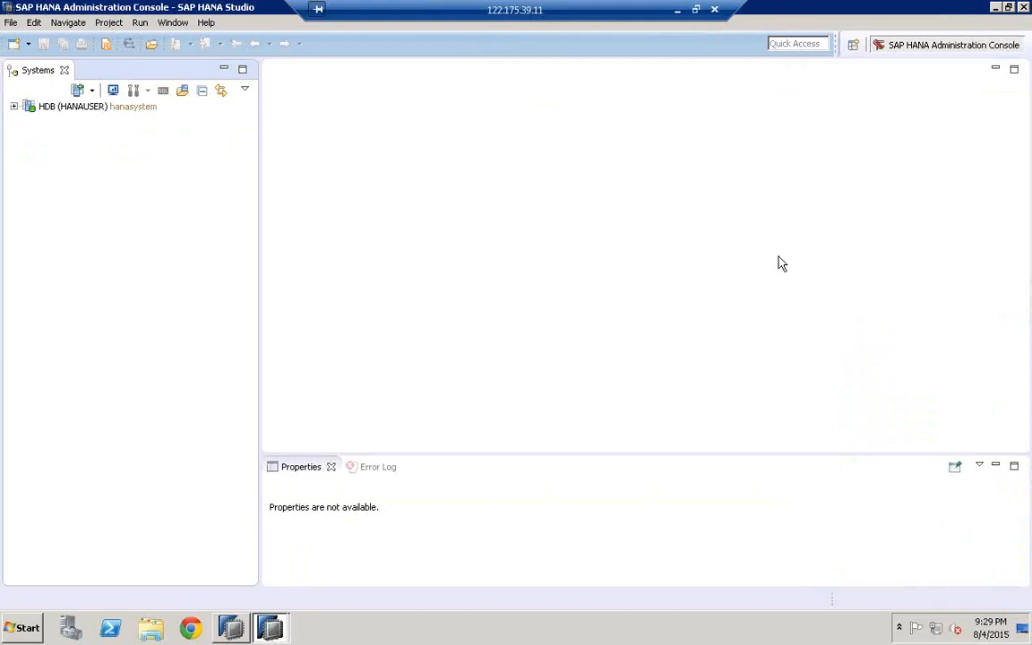
pyautogui.click(695, 11)
pyautogui.click(950, 631)
# - Expand the HDB (HANAUSER) system and its Content folder to list the packages
pyautogui.click(14, 107)
pyautogui.click(13, 107)
pyautogui.rightClick(16, 110)
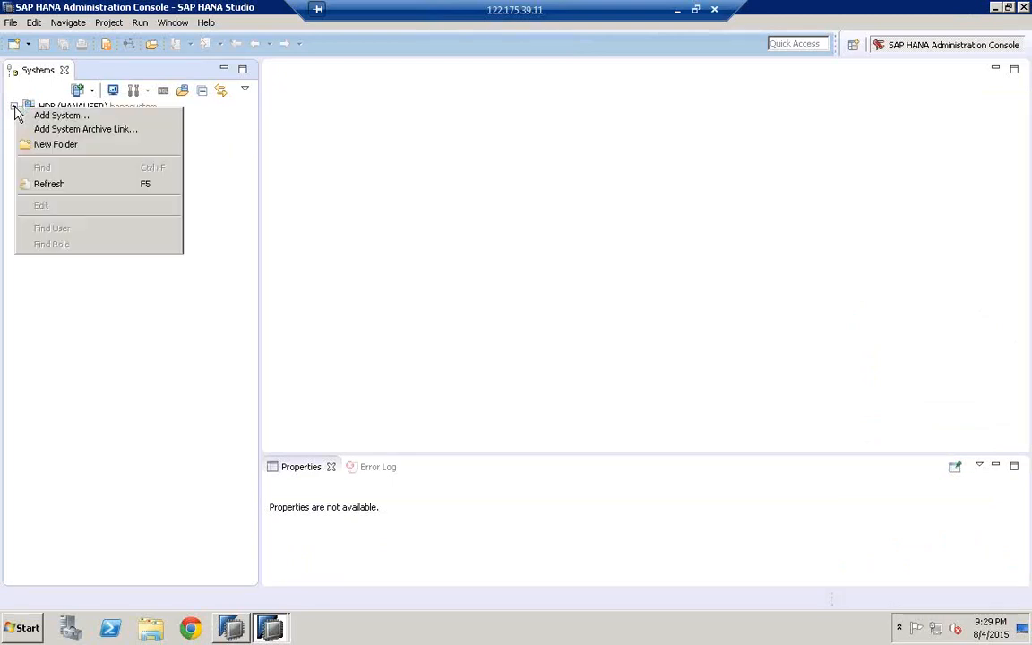
pyautogui.click(373, 179)
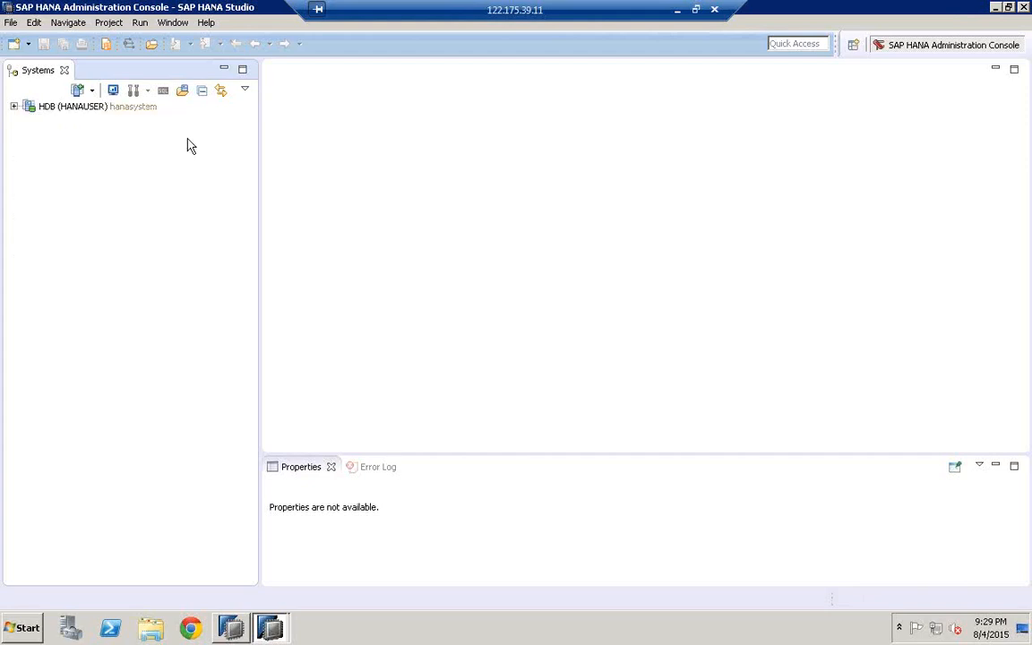
pyautogui.click(14, 107)
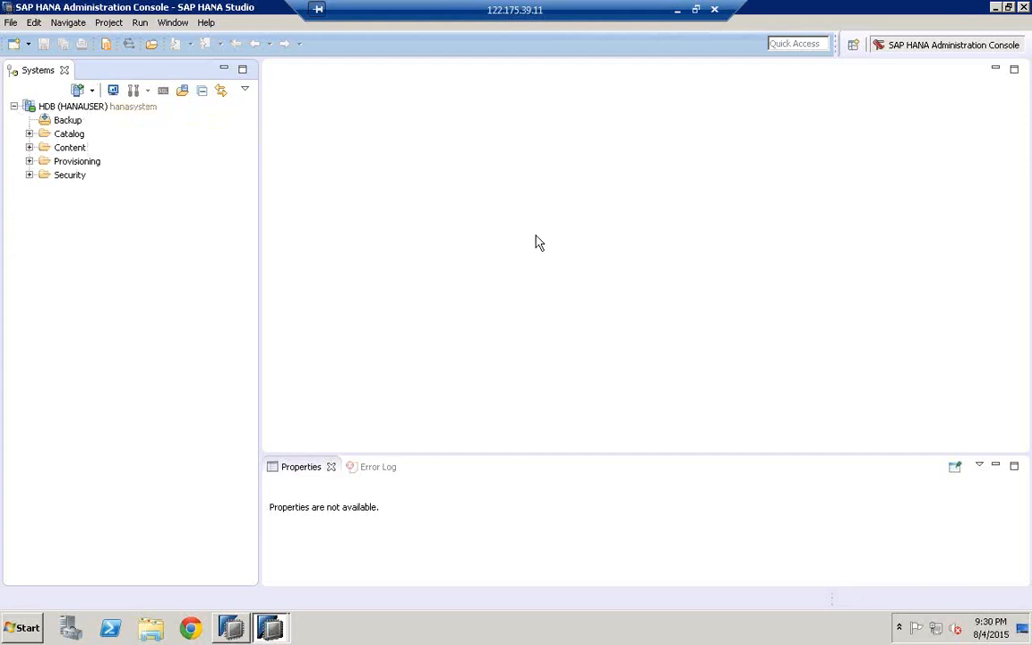
pyautogui.click(29, 148)
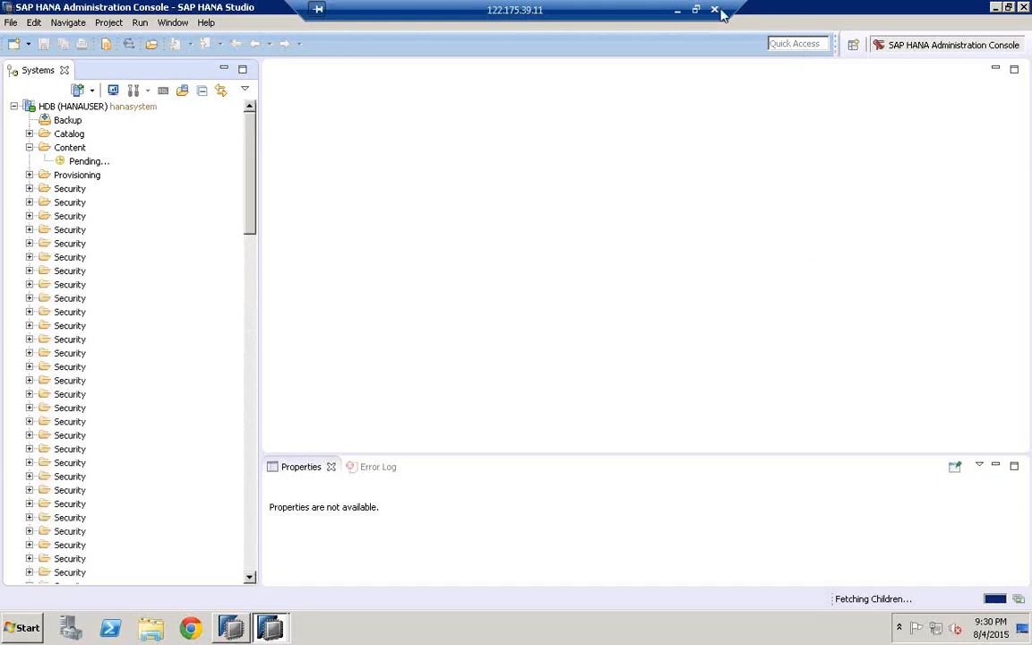
# - Lower the local computer's speaker volume outside the remote session, and return the remote desktop to full screen
pyautogui.doubleClick(633, 10)
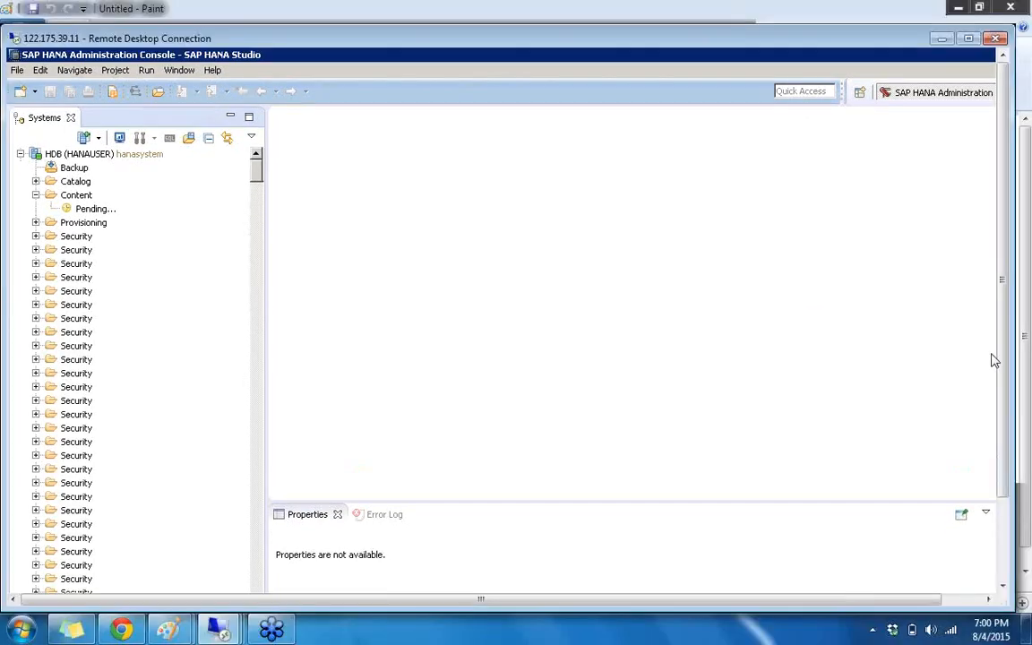
pyautogui.click(931, 629)
pyautogui.moveTo(931, 429); pyautogui.dragTo(931, 494)
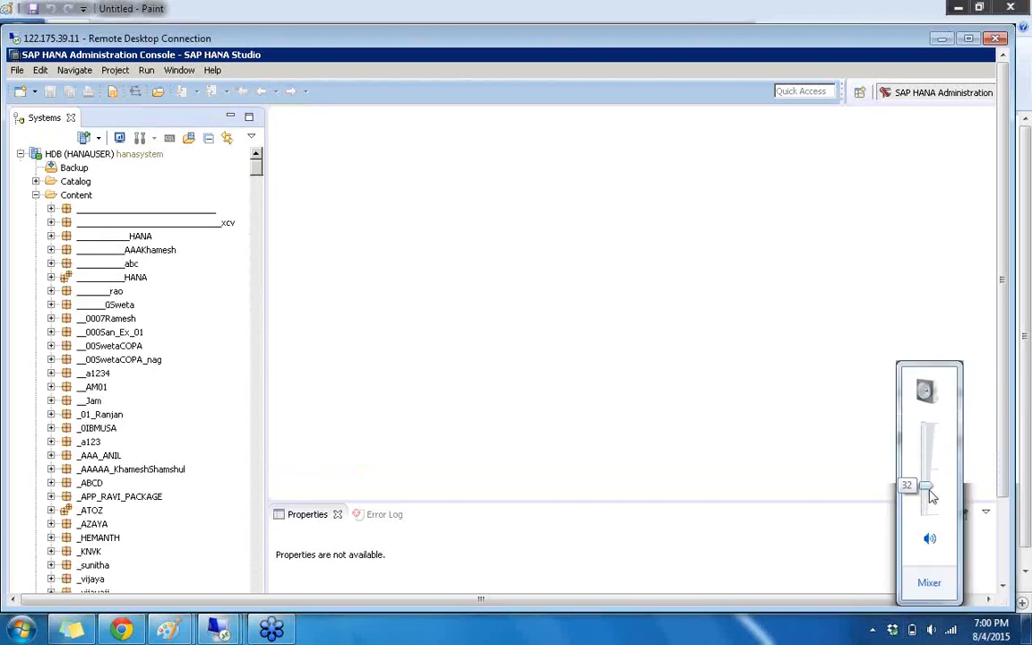
pyautogui.doubleClick(551, 39)
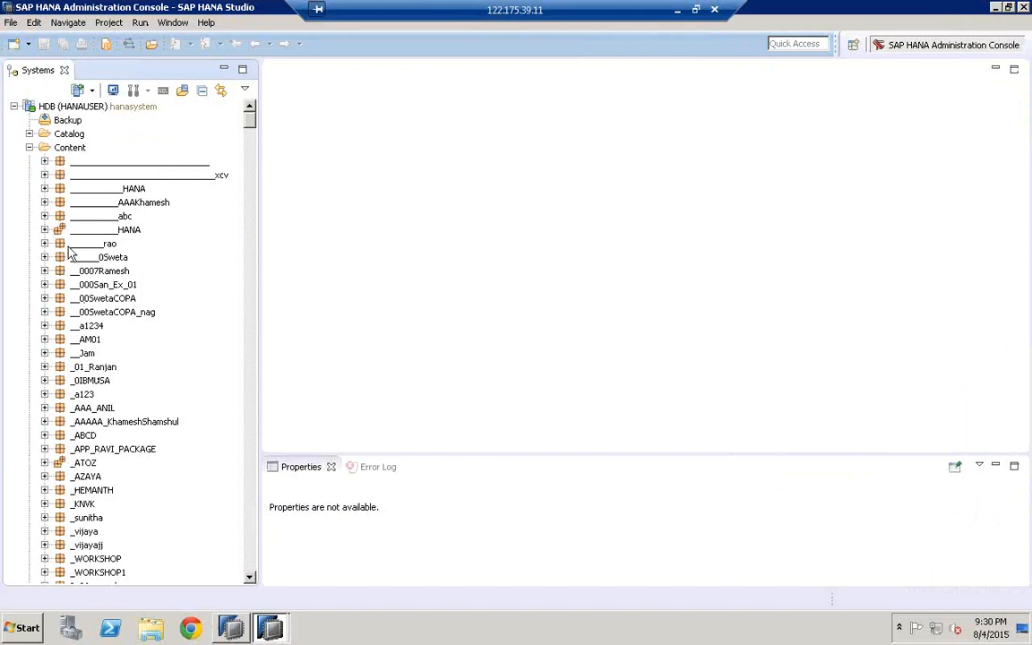
pyautogui.click(100, 271)
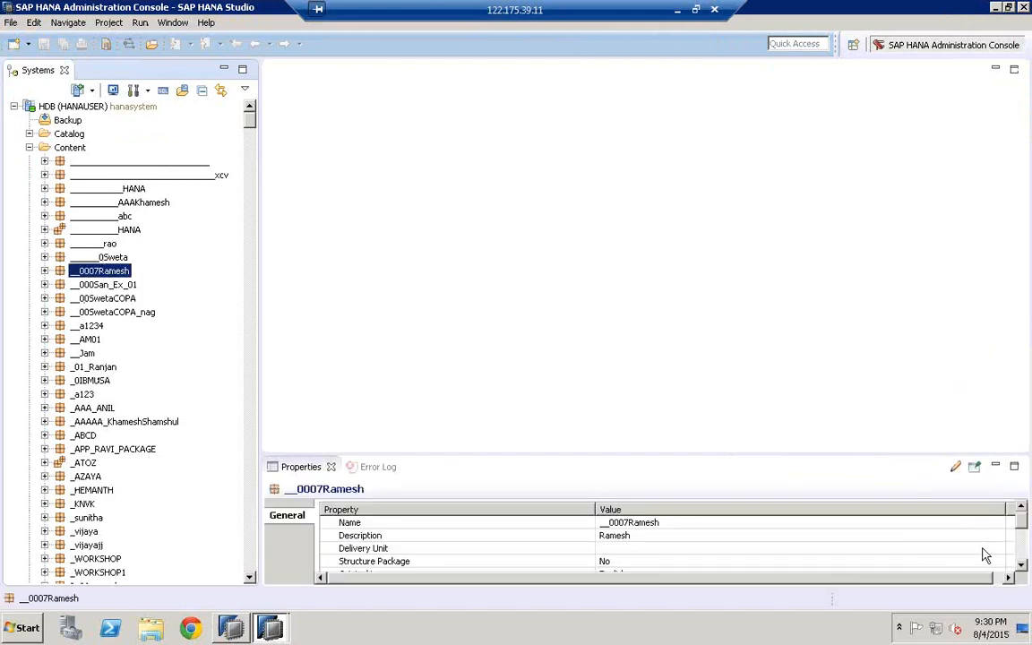
pyautogui.click(696, 13)
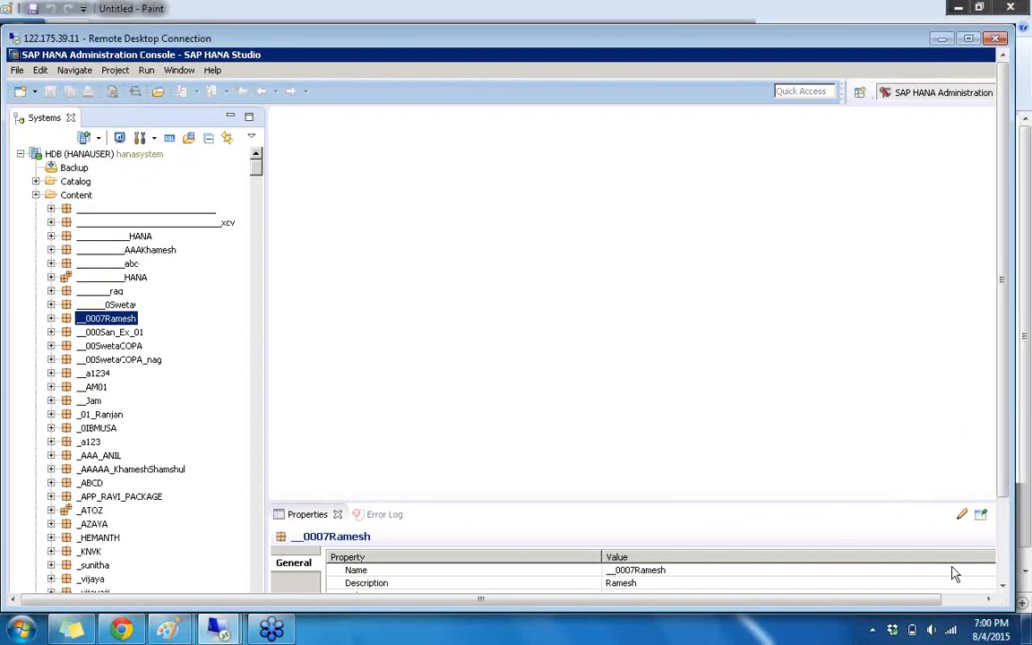
pyautogui.click(934, 629)
pyautogui.moveTo(932, 487); pyautogui.dragTo(933, 504)
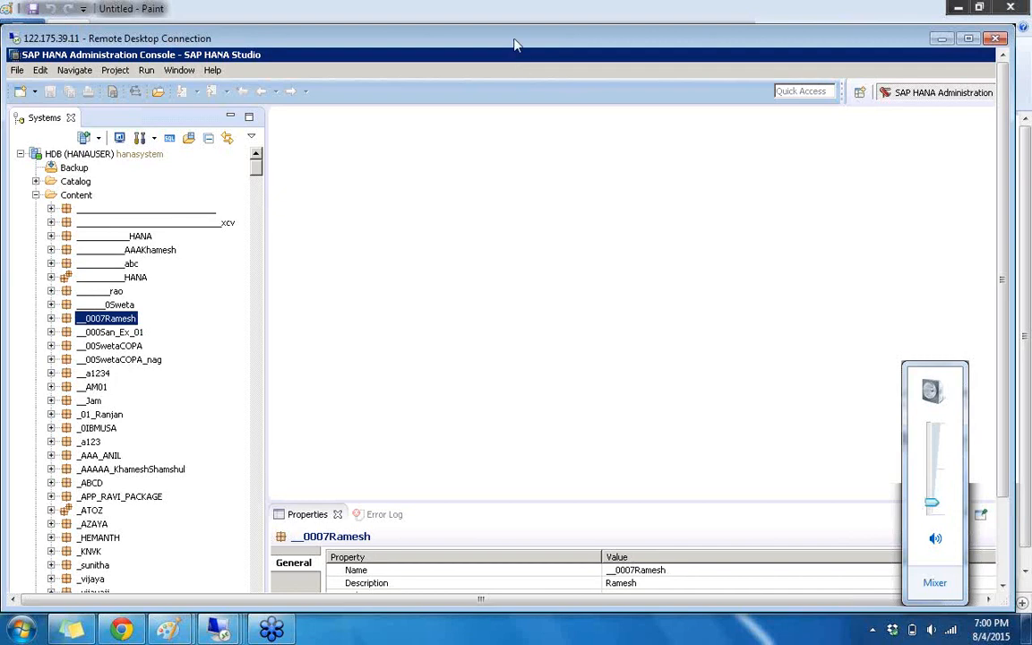
pyautogui.doubleClick(462, 34)
# - Search the Content folder for packages whose names begin with "jul"
pyautogui.press('Down')
pyautogui.press('Down')
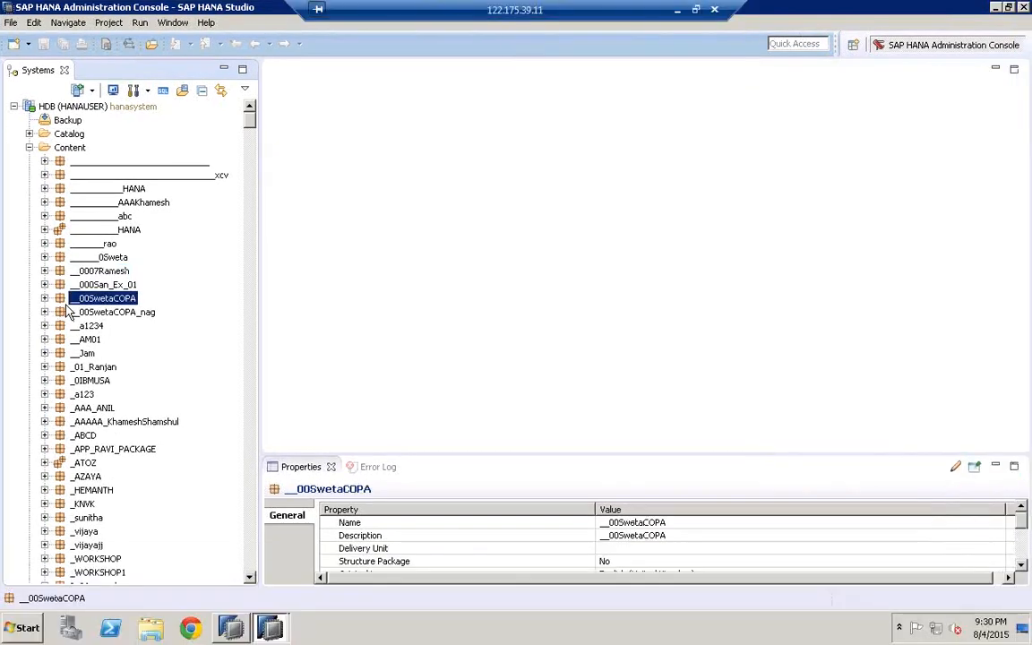
pyautogui.press('e')
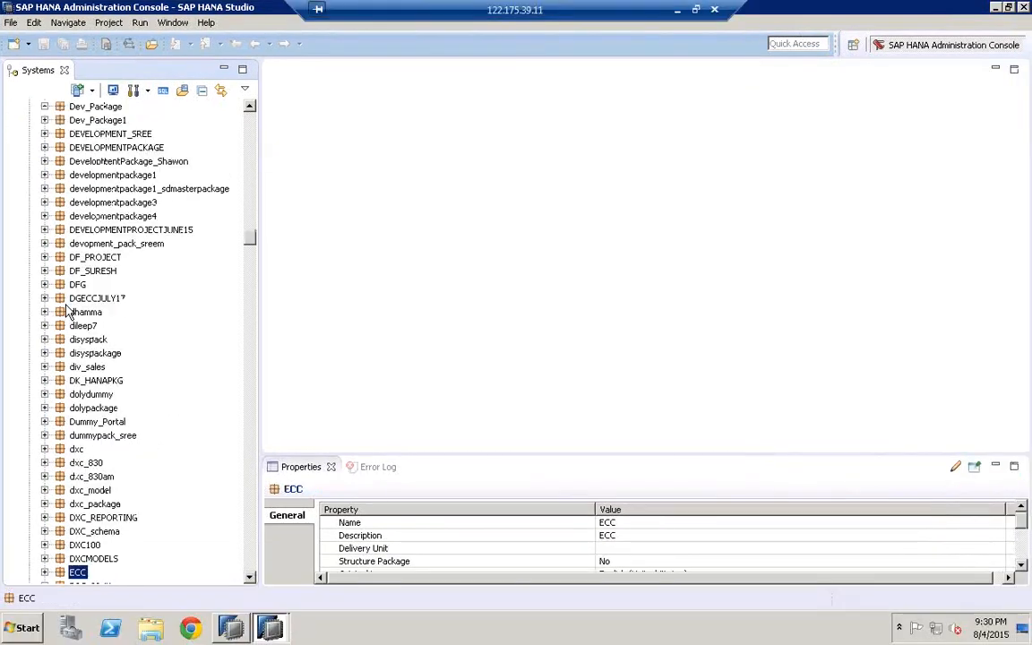
pyautogui.write('jul')
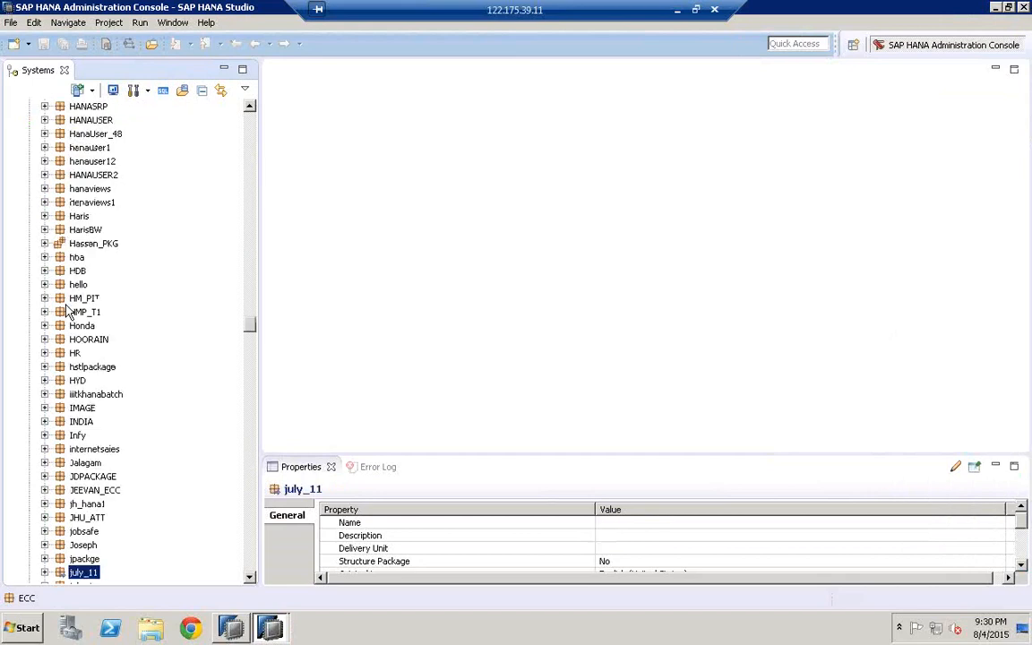
pyautogui.click(251, 579)
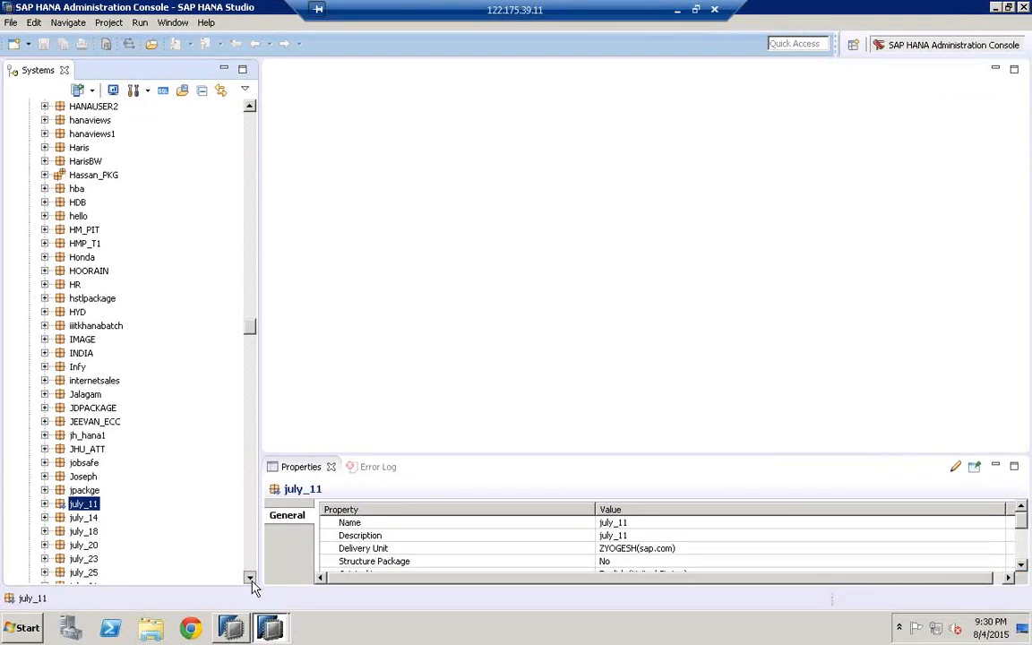
pyautogui.scroll(10, 253, 154)
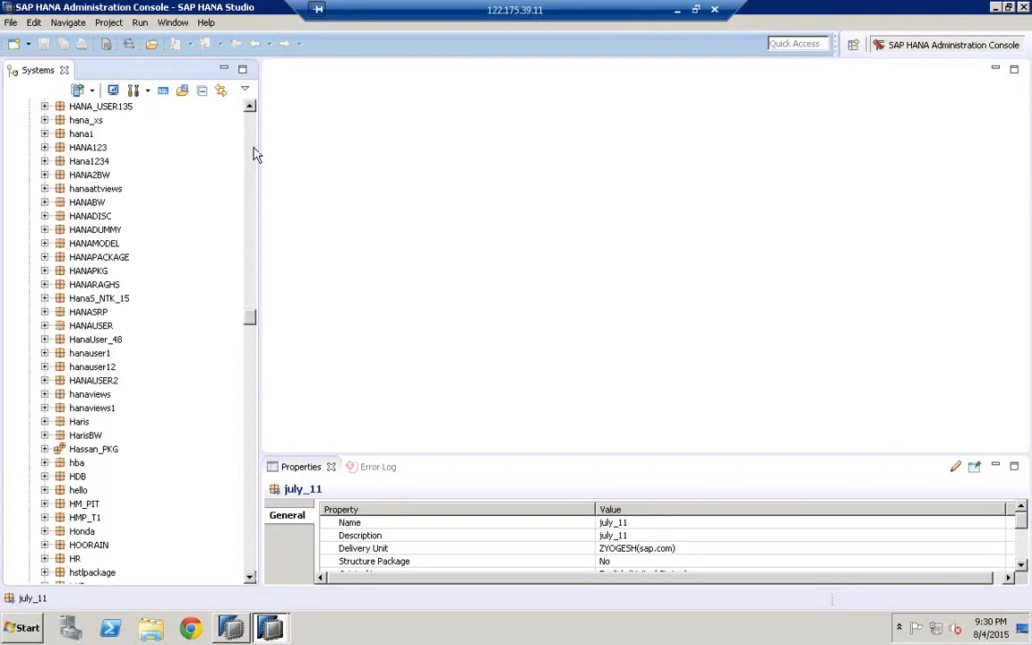
# - Find the ECCJULY19 package in the Content folder and expand it
pyautogui.click(91, 174)
pyautogui.write('eccj')
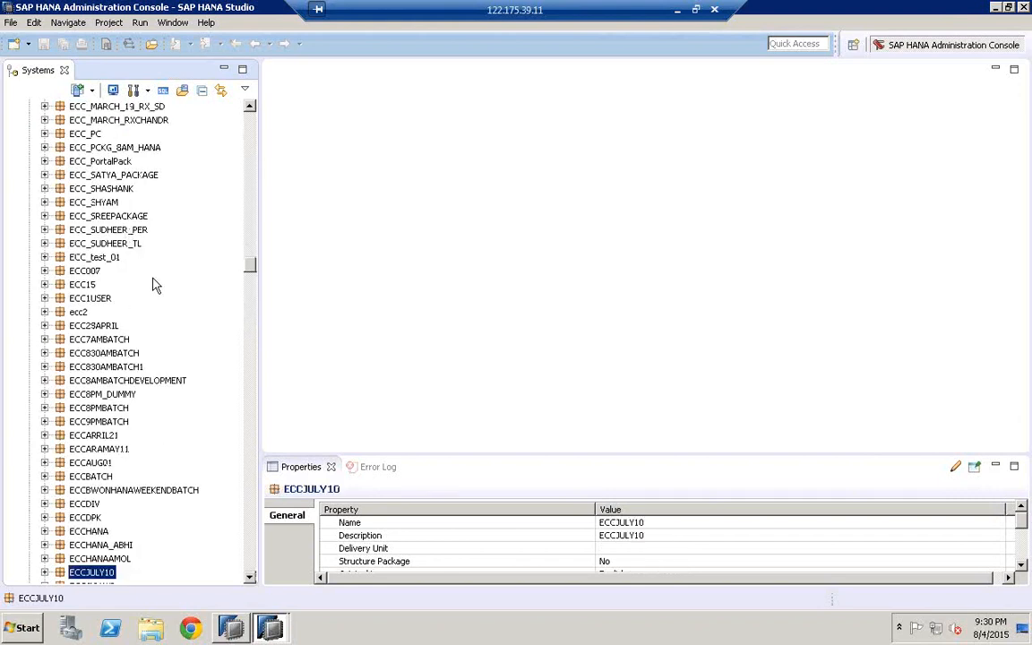
pyautogui.click(251, 578)
pyautogui.scroll(-7, 254, 582)
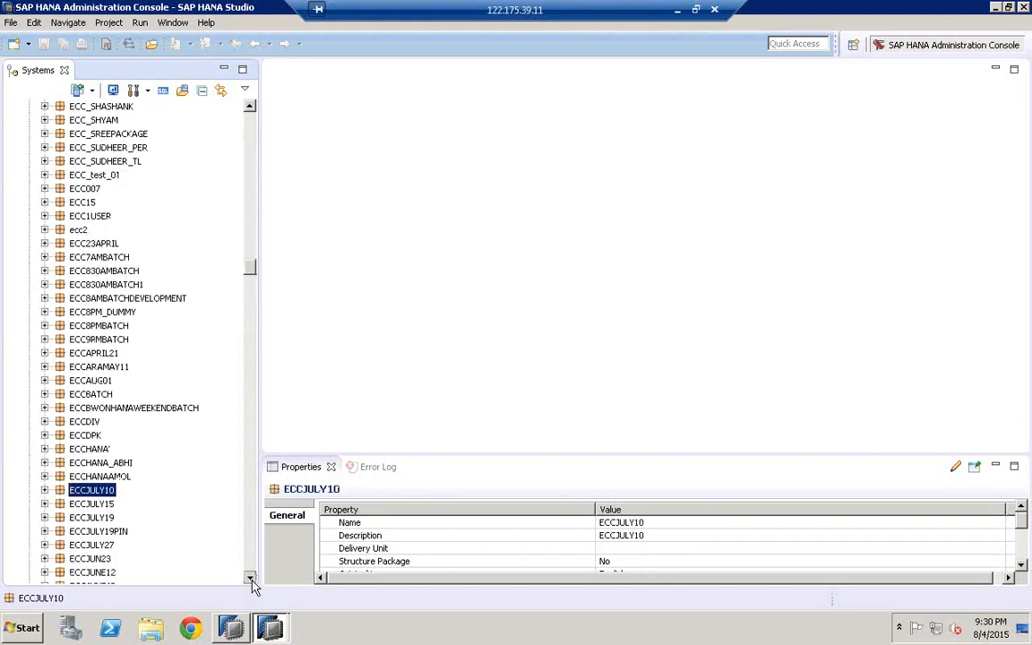
pyautogui.click(96, 313)
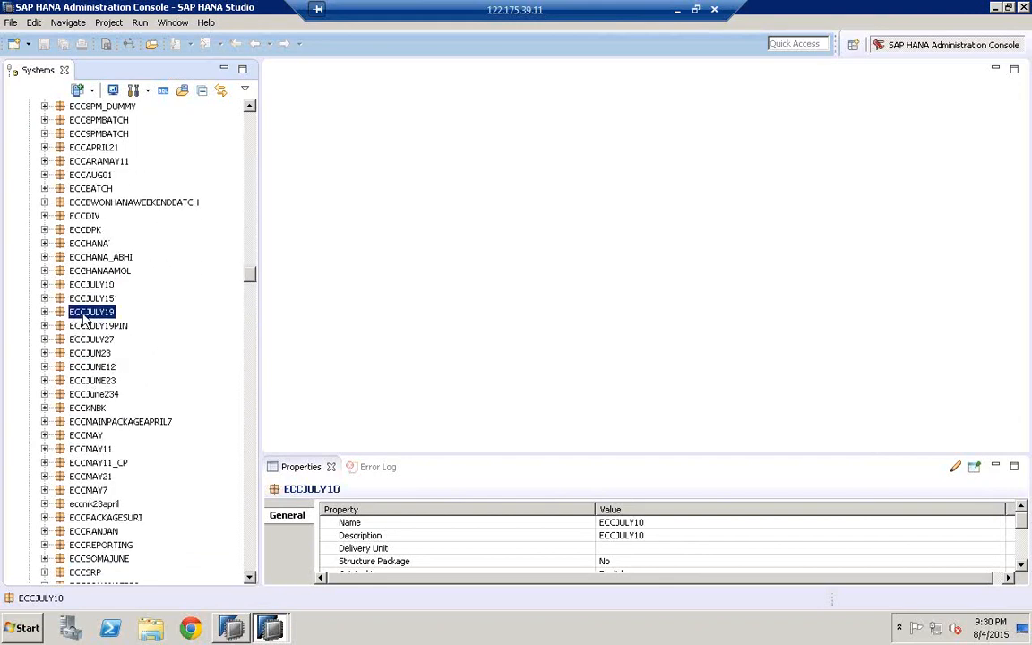
pyautogui.click(45, 312)
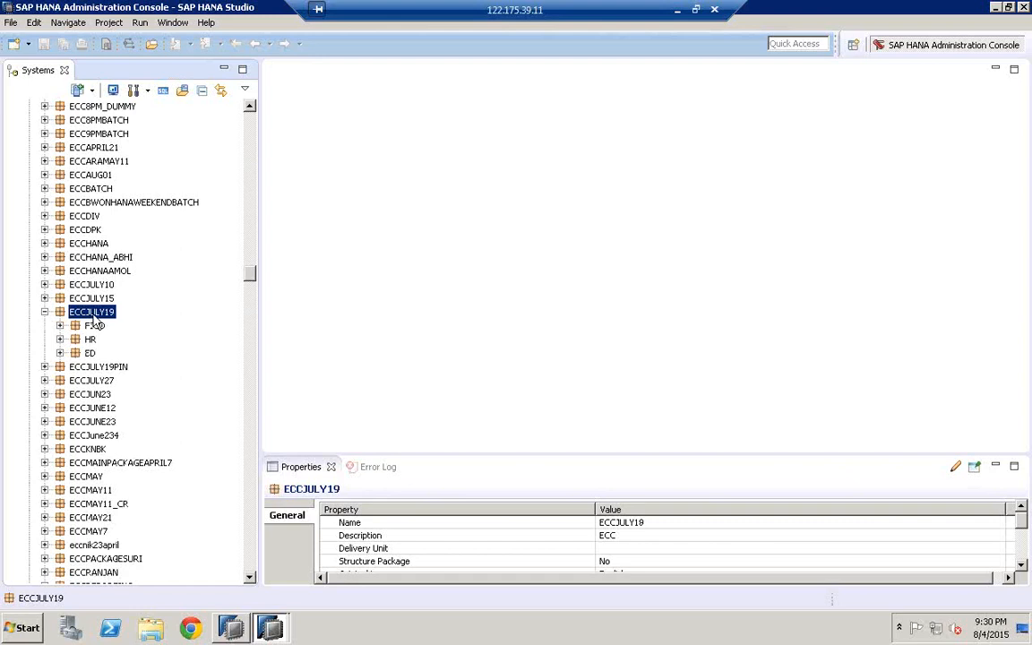
# - Expand SD, MD and Calculation Views under ECCJULY19, and widen the Systems view to show the full view names
pyautogui.click(60, 354)
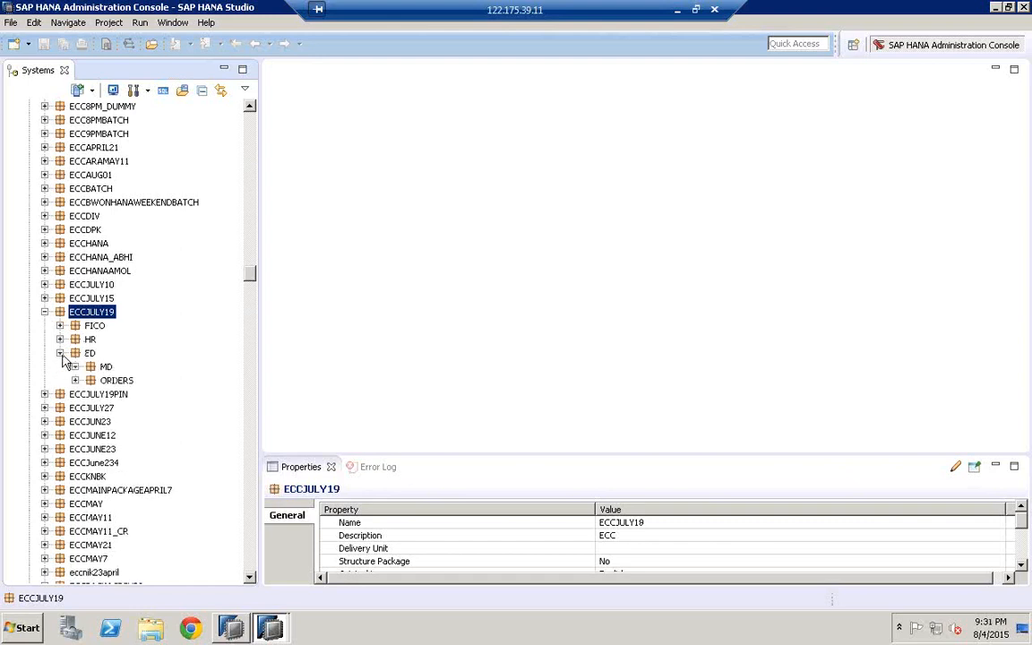
pyautogui.click(76, 368)
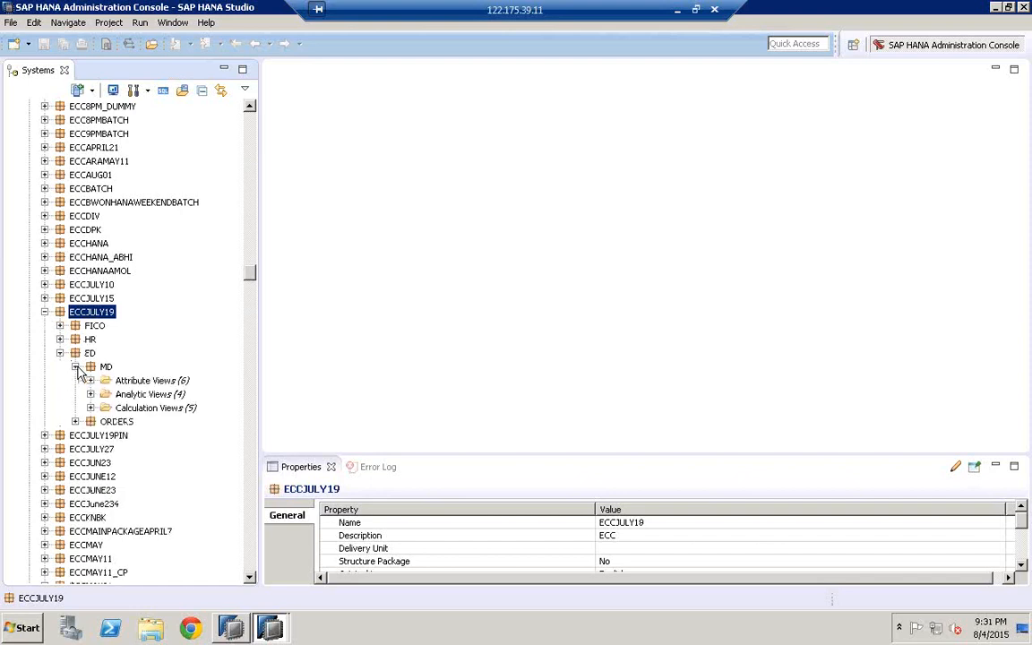
pyautogui.click(91, 408)
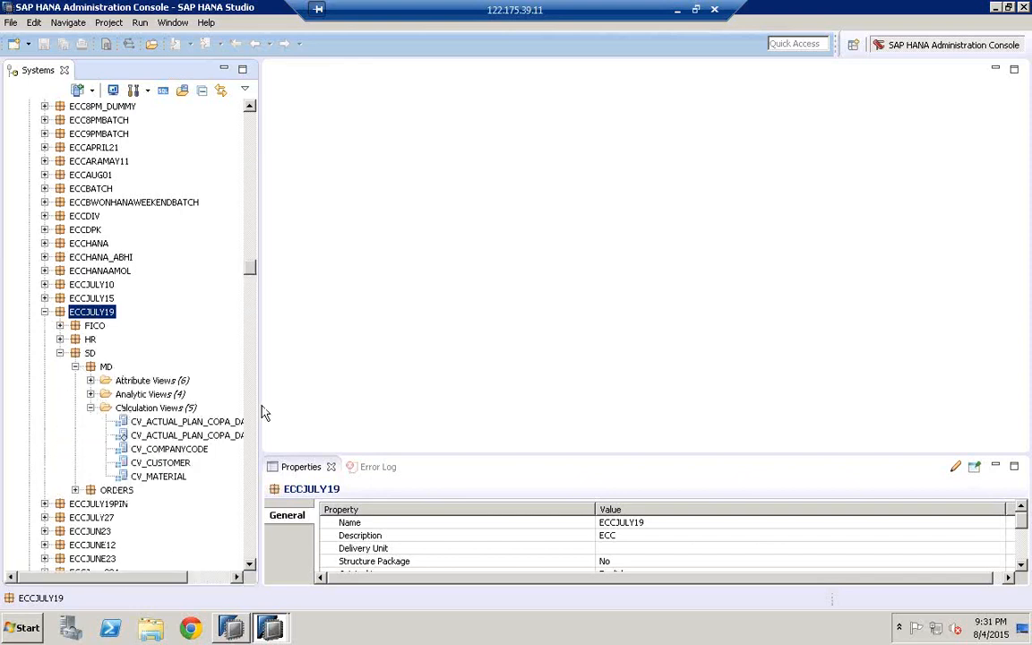
pyautogui.moveTo(259, 406); pyautogui.dragTo(375, 402)
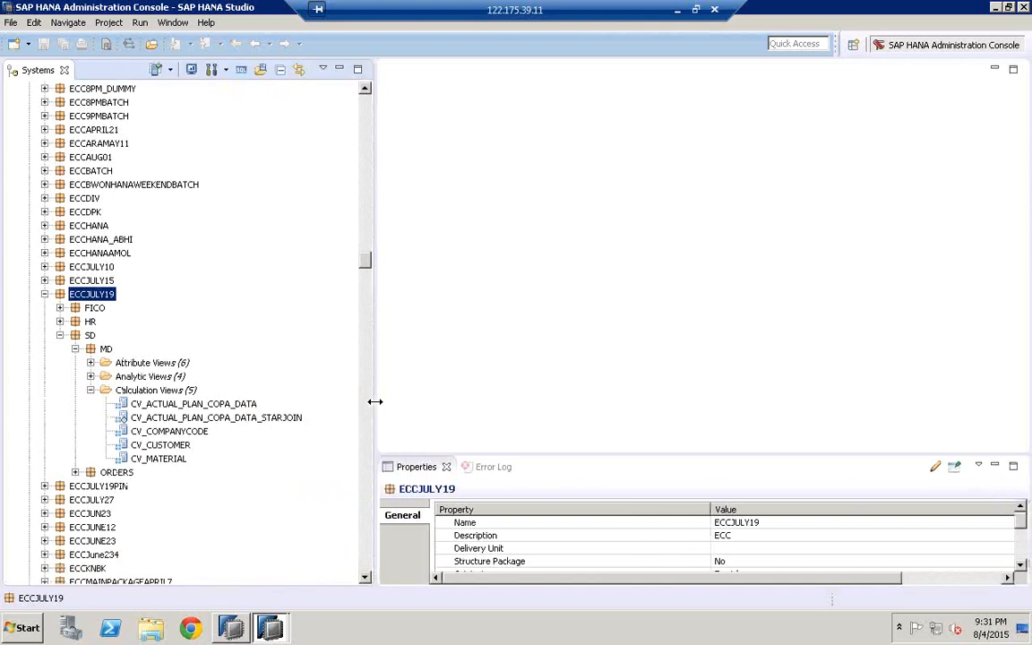
# - Delete the calculation view CV_ACTUAL_PLAN_COPA_DATA_STARJOIN from the MD package and confirm the deletion
pyautogui.click(199, 430)
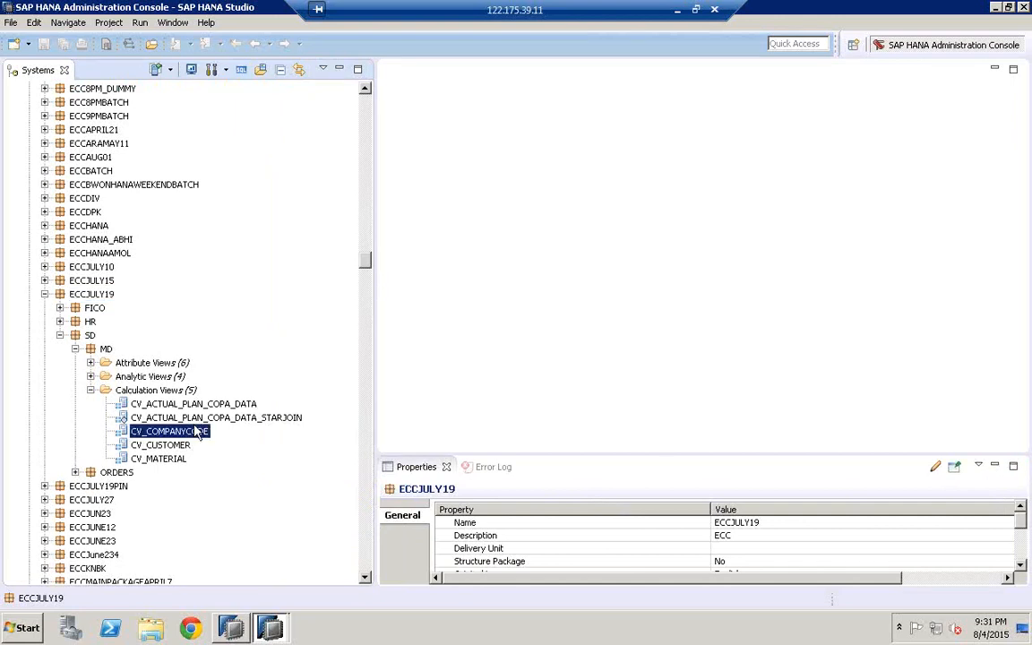
pyautogui.click(211, 419)
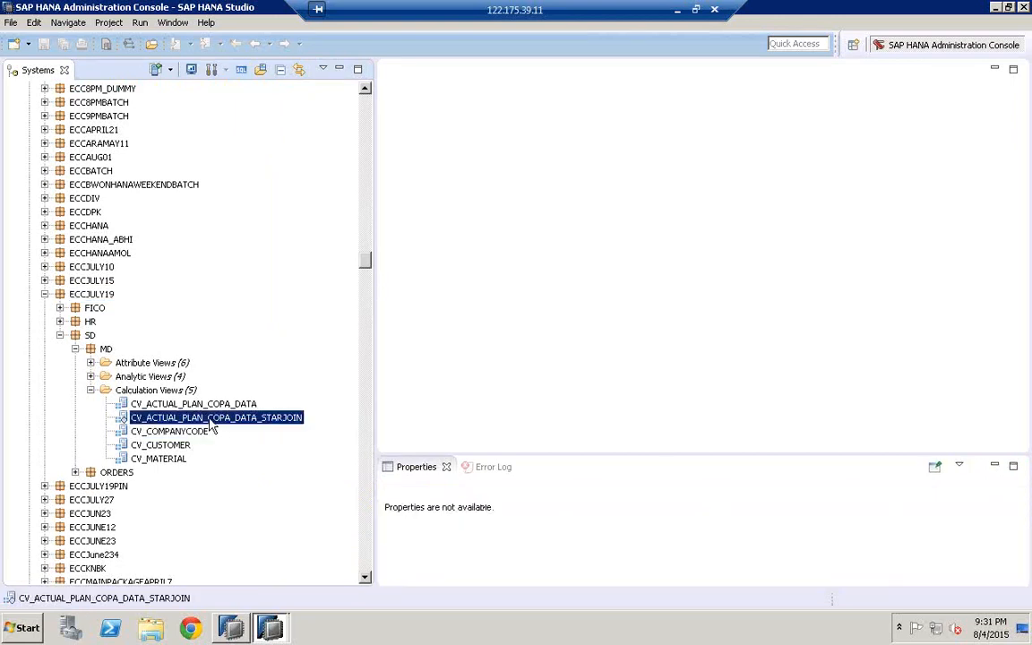
pyautogui.rightClick(212, 426)
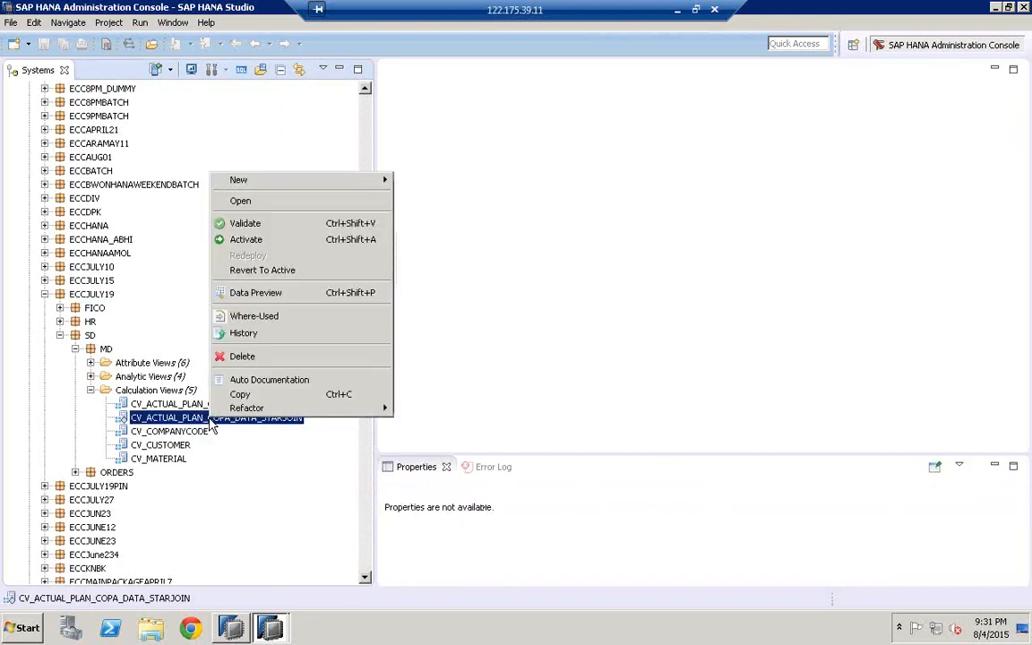
pyautogui.click(255, 358)
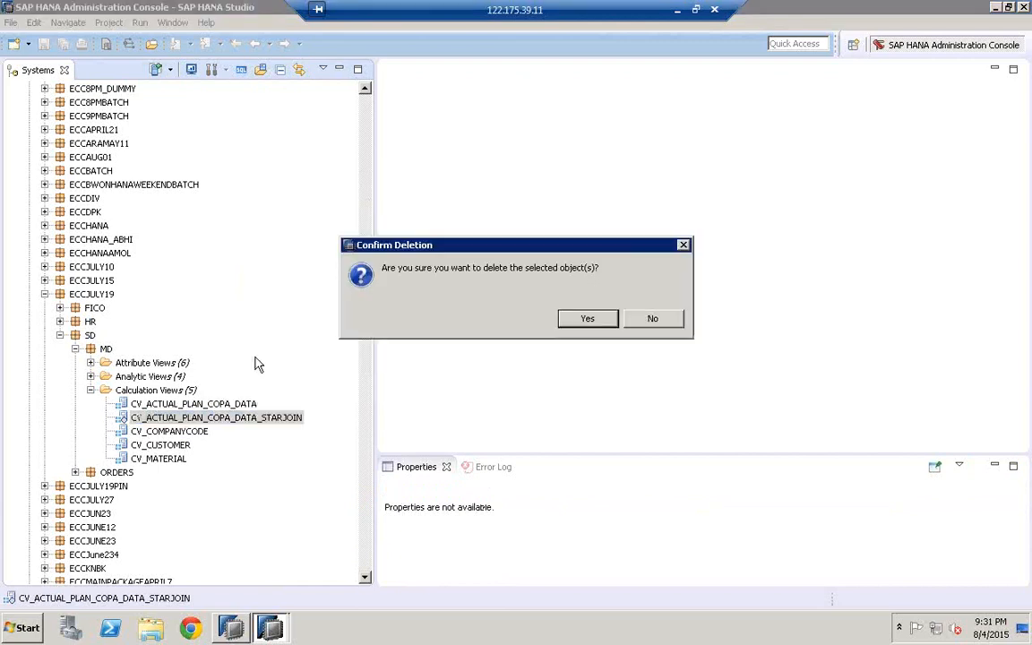
pyautogui.click(584, 319)
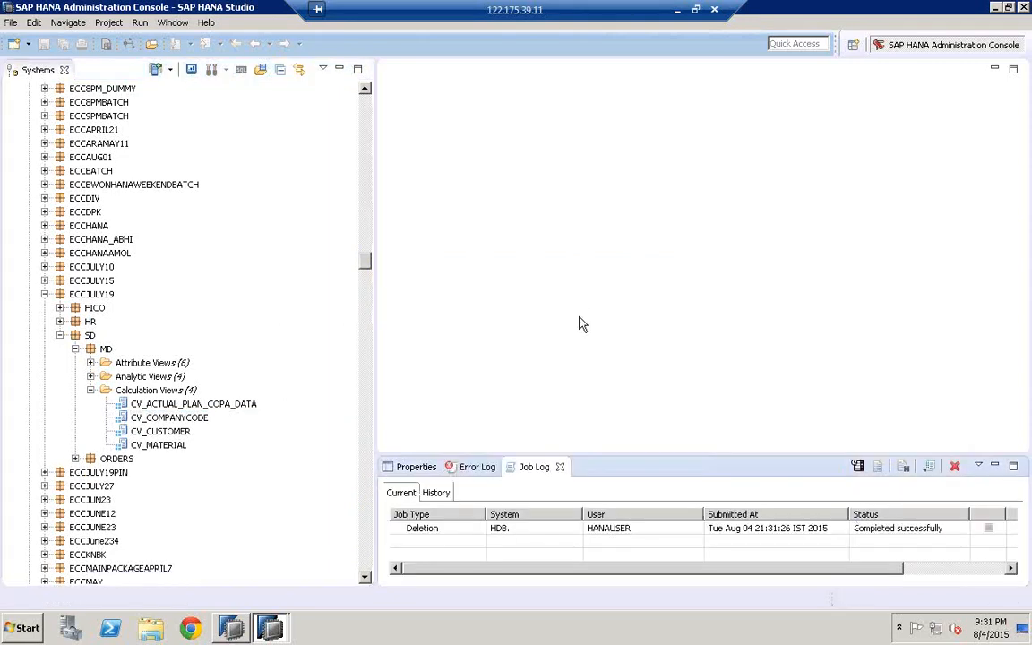
# - Start a new calculation view in the MD package and name it CV_ACTUAL_PLAN_COPA_DATA_STARJOIN
pyautogui.click(105, 350)
pyautogui.rightClick(105, 350)
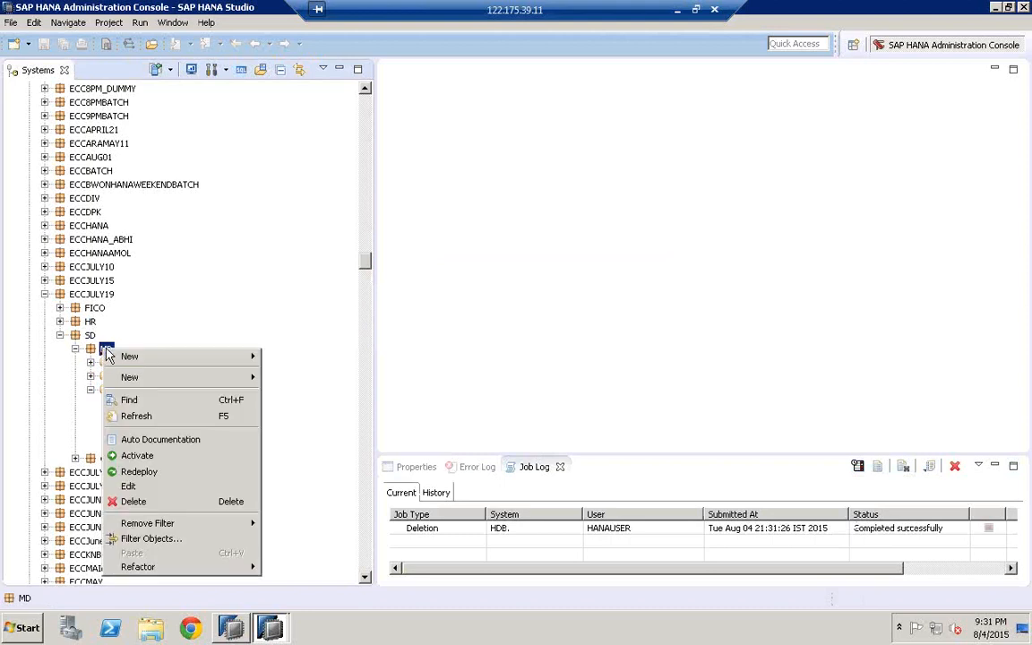
pyautogui.moveTo(154, 377)
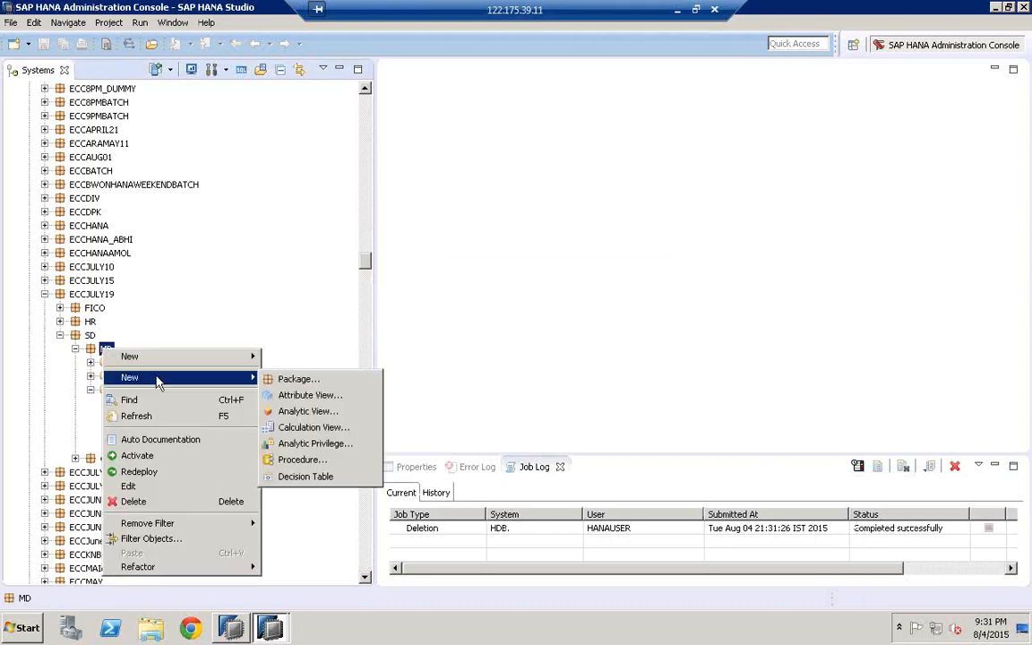
pyautogui.click(322, 430)
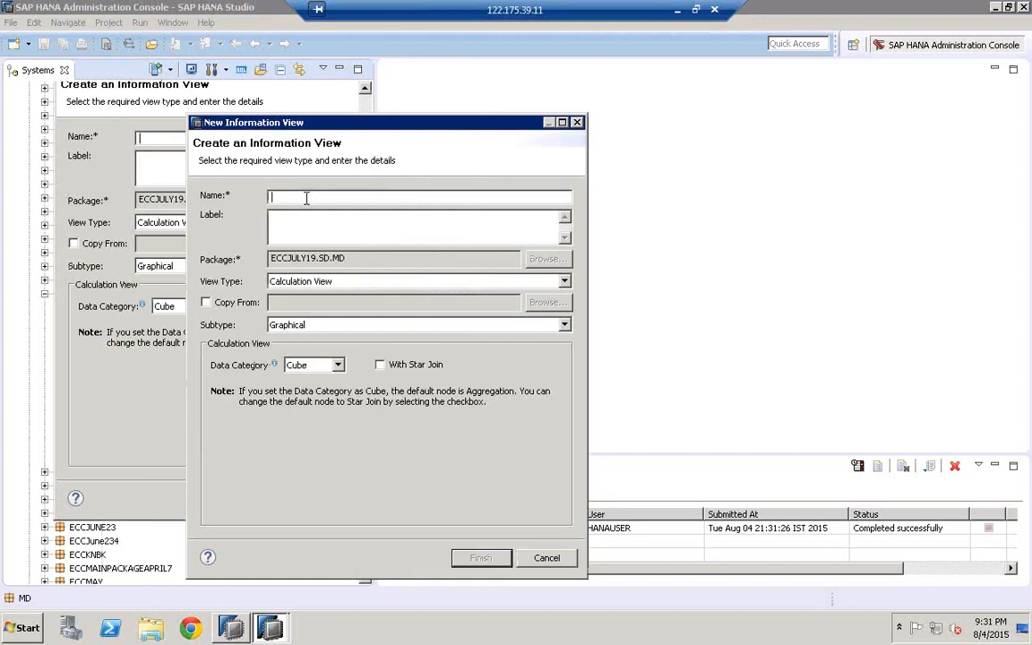
pyautogui.write('CV')
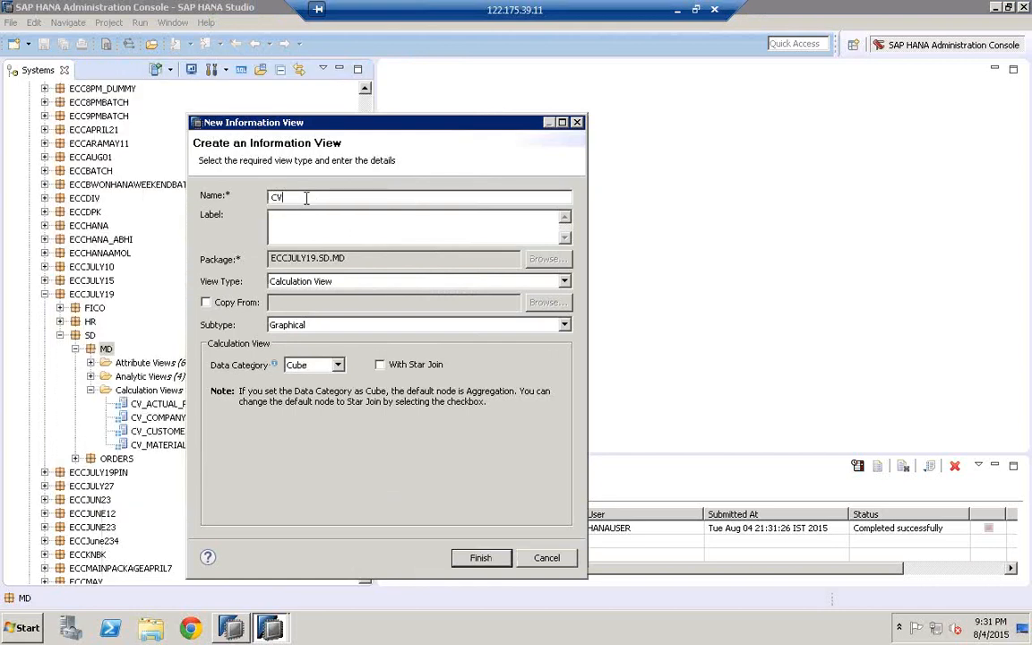
pyautogui.write('_')
pyautogui.write('ACTUAL')
pyautogui.write('+')
pyautogui.write('_PLAN')
pyautogui.write('_')
pyautogui.write('COPA')
pyautogui.write('_DATA')
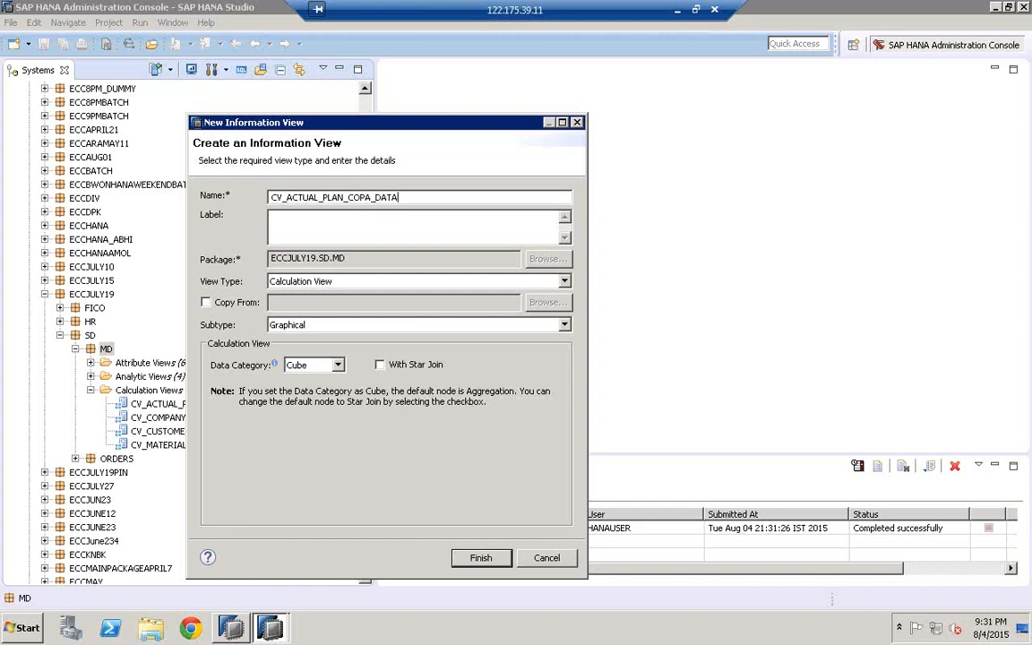
pyautogui.write('_STAR8')
pyautogui.write('OIN')
# - Copy the view's name into its label, enable With Star Join for the Cube category, and create the view
pyautogui.hotkey('ctrl', 'a')
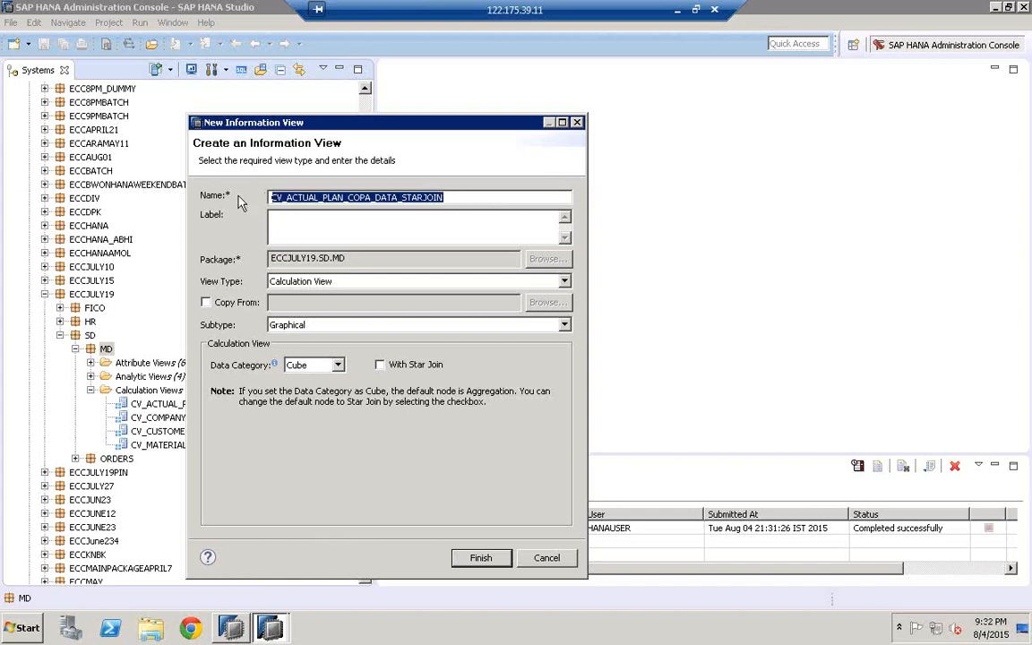
pyautogui.click(338, 239)
pyautogui.hotkey('ctrl', 'v')
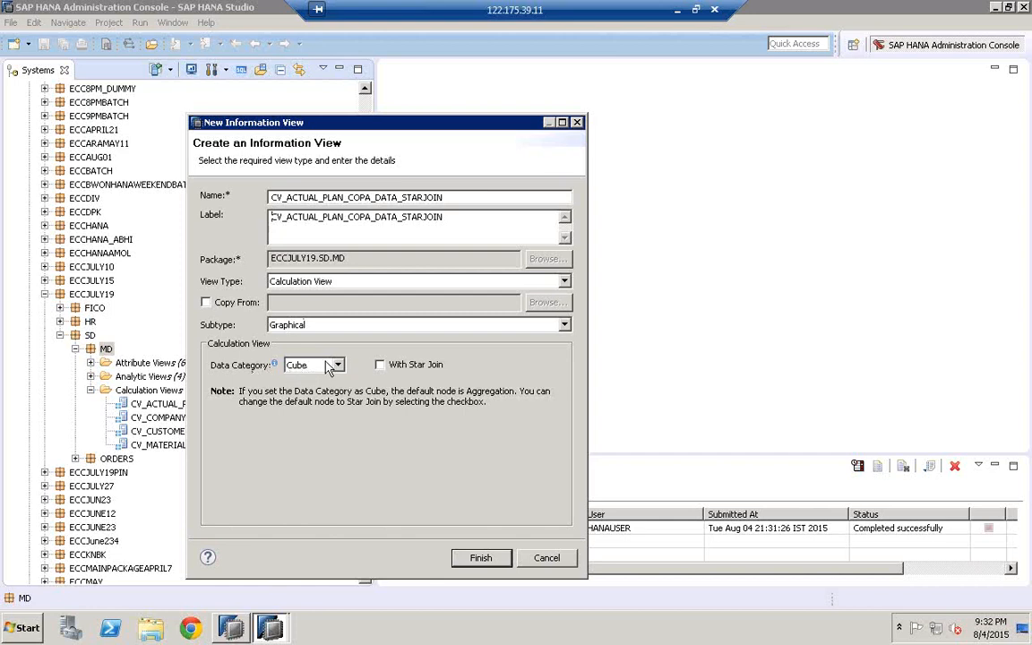
pyautogui.click(380, 365)
pyautogui.click(492, 559)
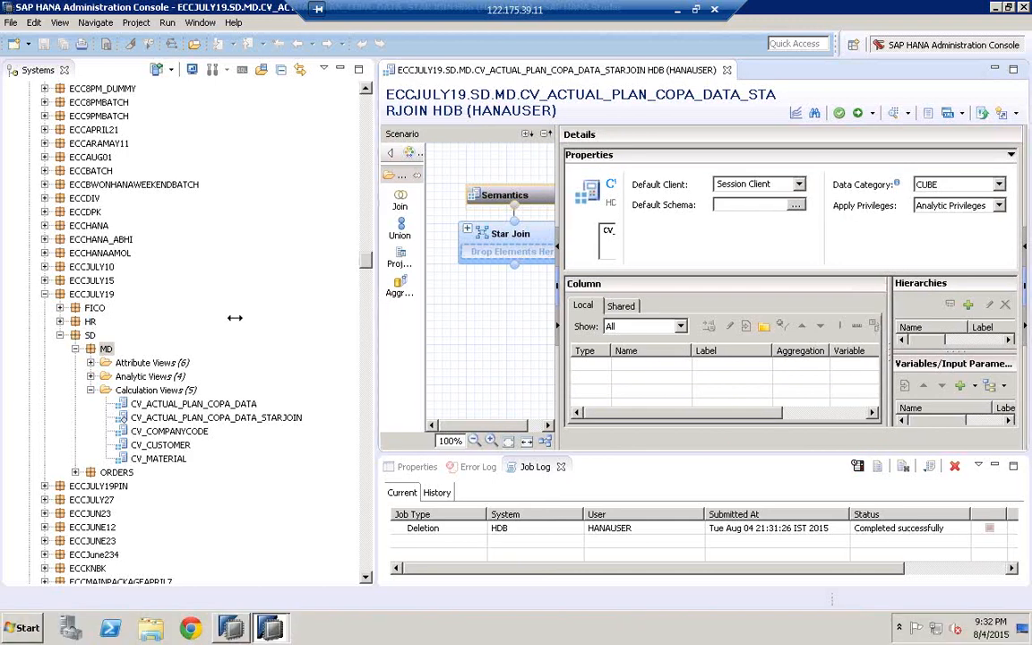
# - Make room for the Scenario area and add CV_COMPANYCODE, CV_CUSTOMER and CV_MATERIAL to the Star Join node
pyautogui.moveTo(375, 317); pyautogui.dragTo(234, 317)
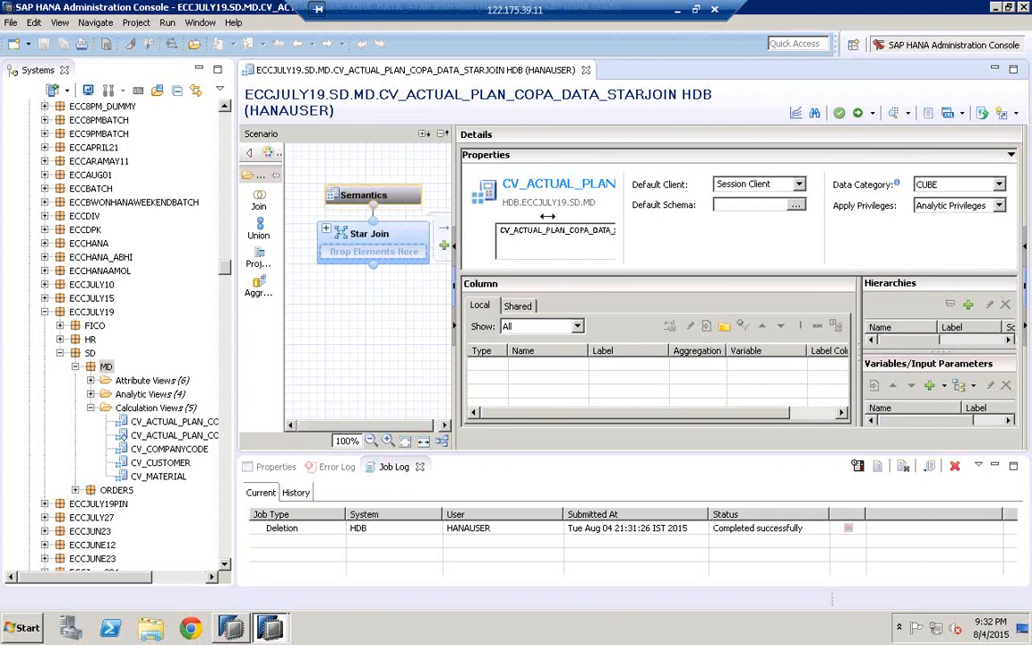
pyautogui.moveTo(456, 217); pyautogui.dragTo(546, 217)
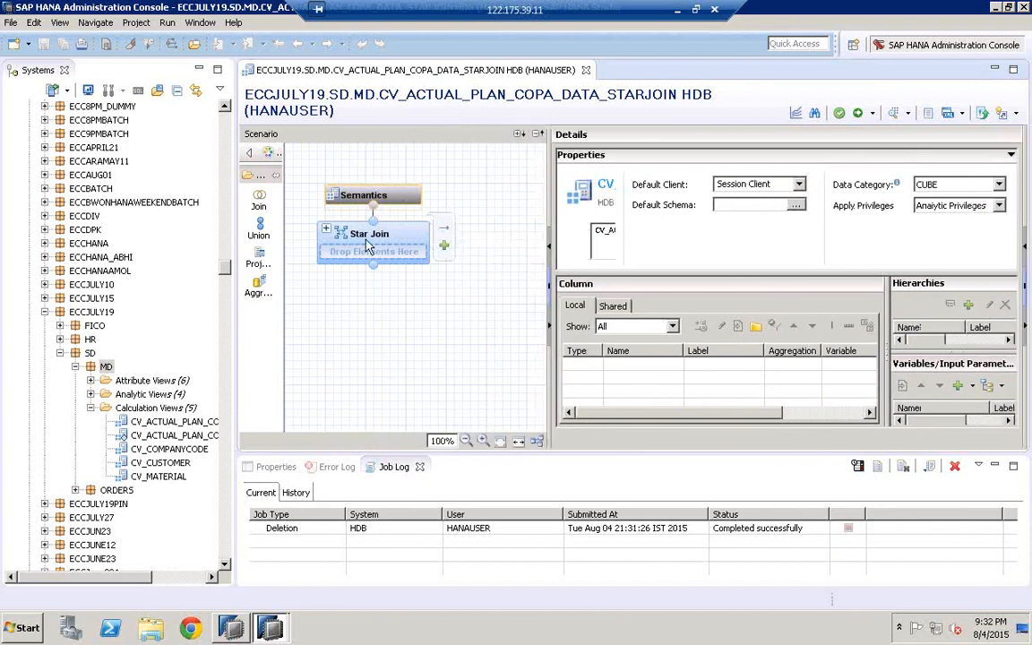
pyautogui.click(166, 451)
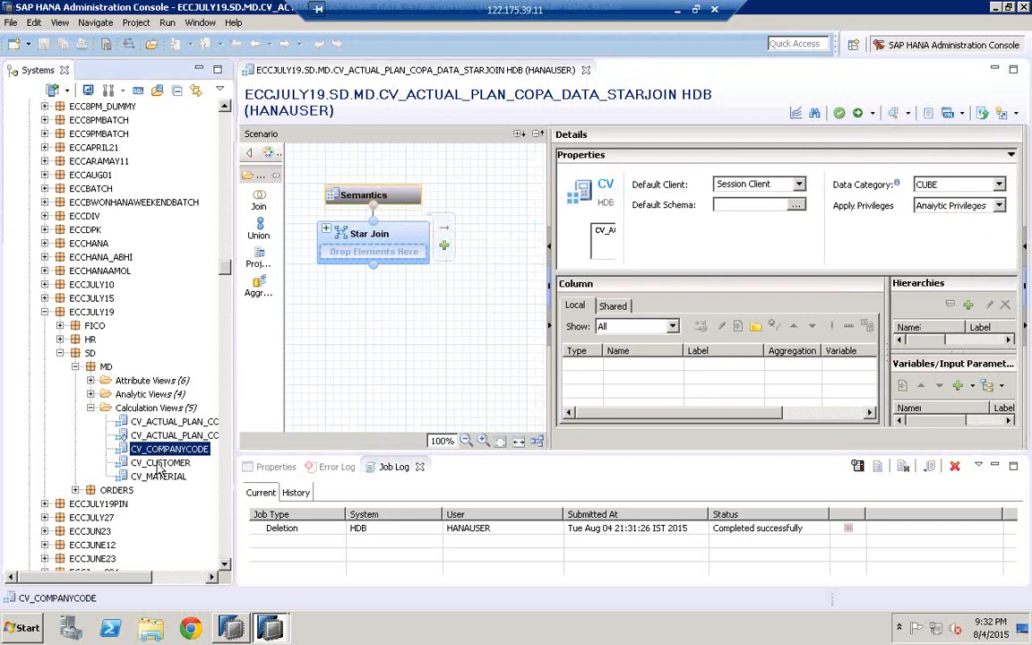
pyautogui.keyDown('ctrl'); pyautogui.click(159, 477); pyautogui.keyUp('ctrl')
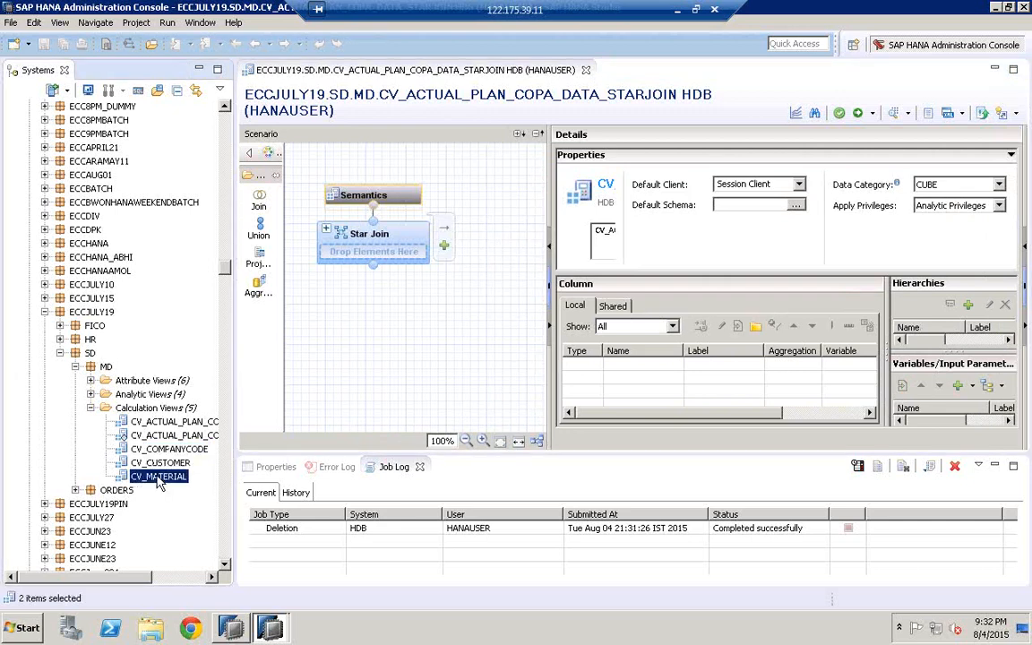
pyautogui.keyDown('shift'); pyautogui.click(157, 477); pyautogui.keyUp('shift')
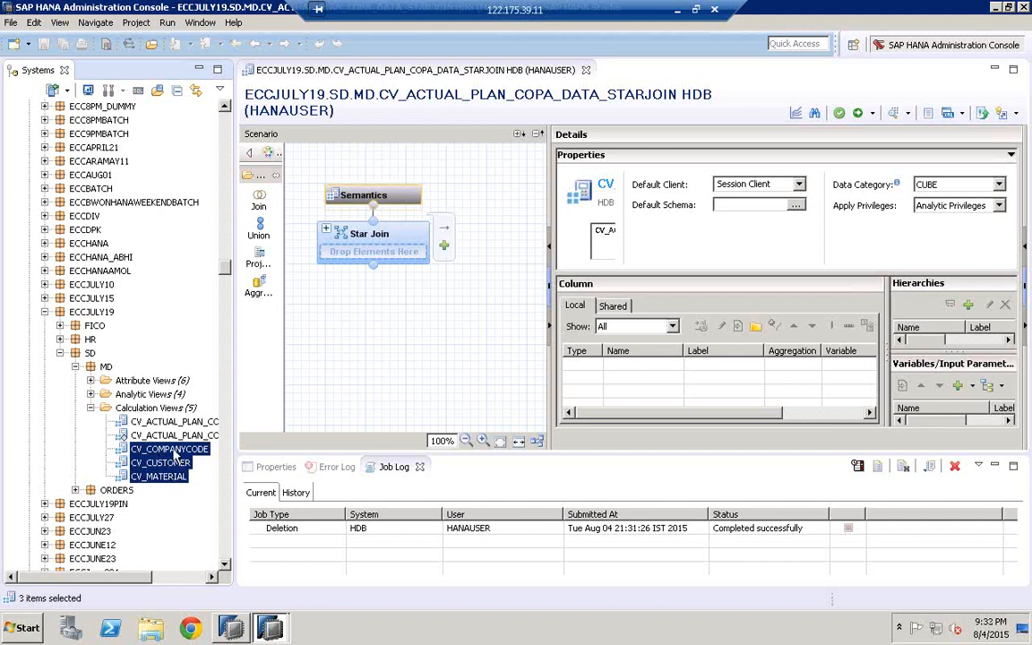
pyautogui.moveTo(385, 261); pyautogui.dragTo(391, 257)
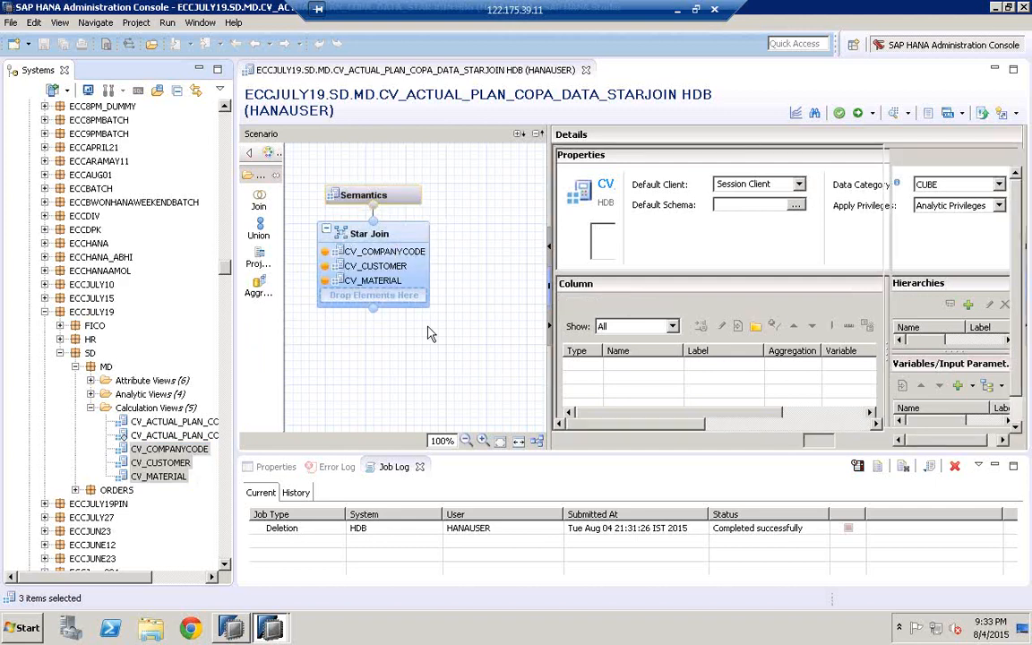
# - Minimize the Job Log pane, narrow the Systems view, and resize the Scenario and Details areas while reviewing the joined views
pyautogui.click(996, 467)
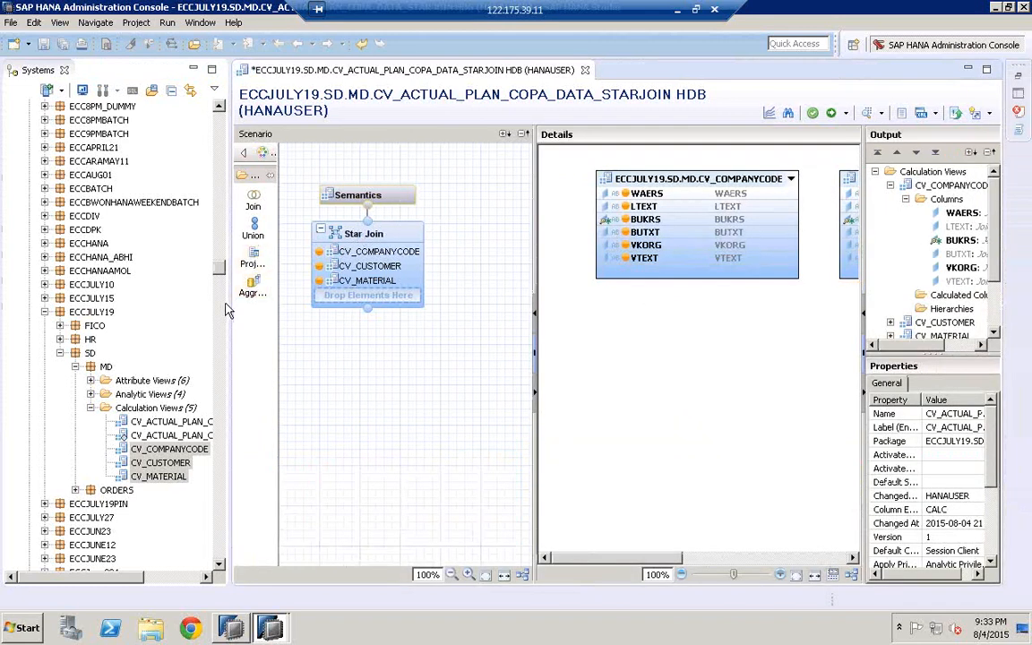
pyautogui.moveTo(229, 304); pyautogui.dragTo(134, 295)
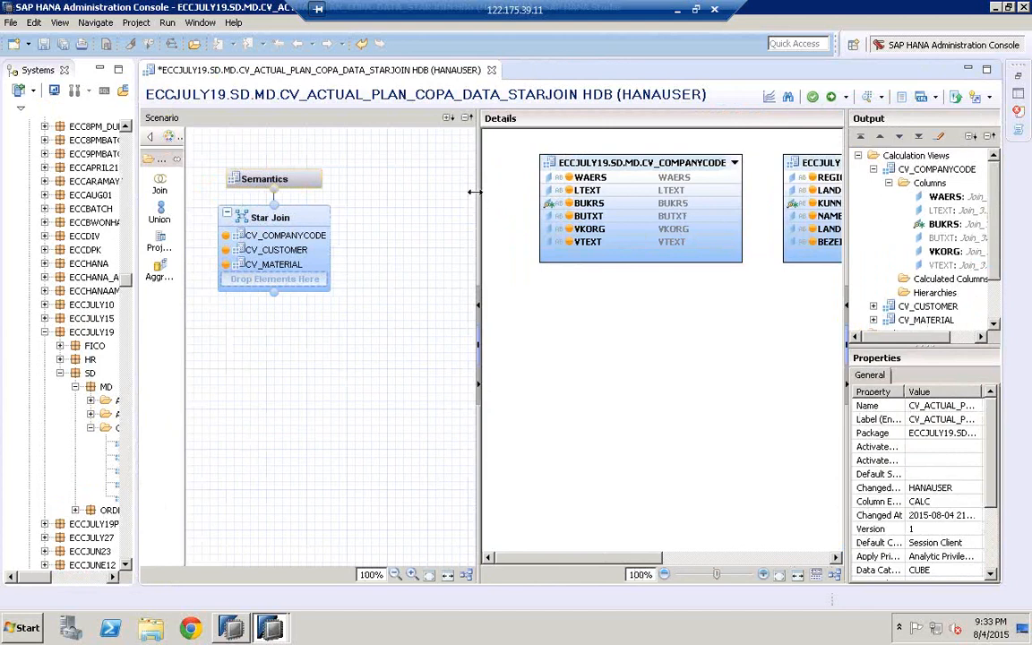
pyautogui.moveTo(474, 193); pyautogui.dragTo(357, 199)
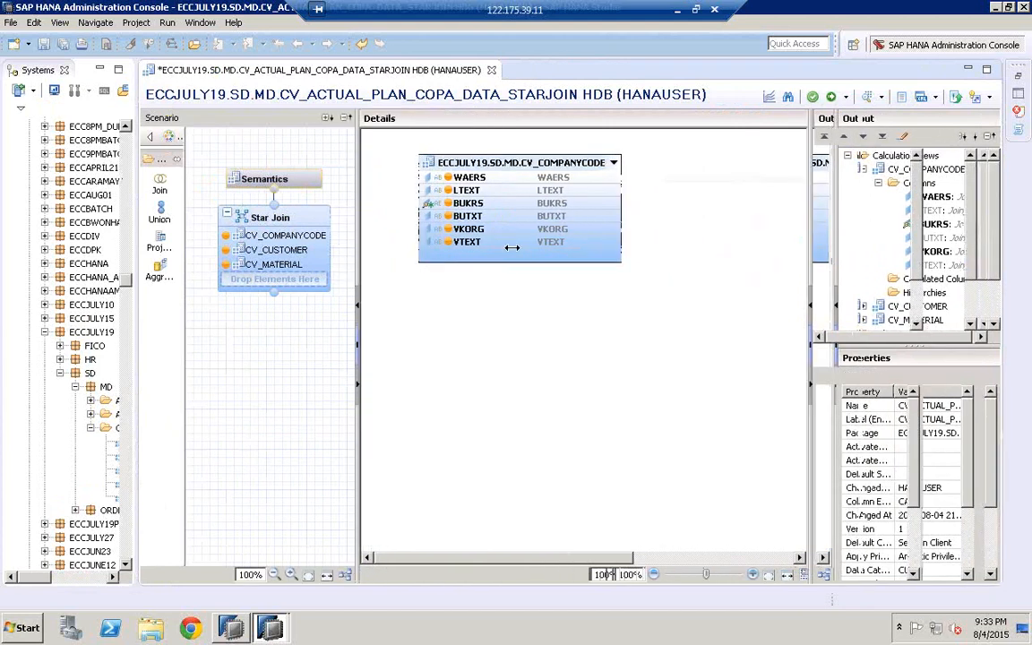
pyautogui.moveTo(591, 560); pyautogui.dragTo(788, 560)
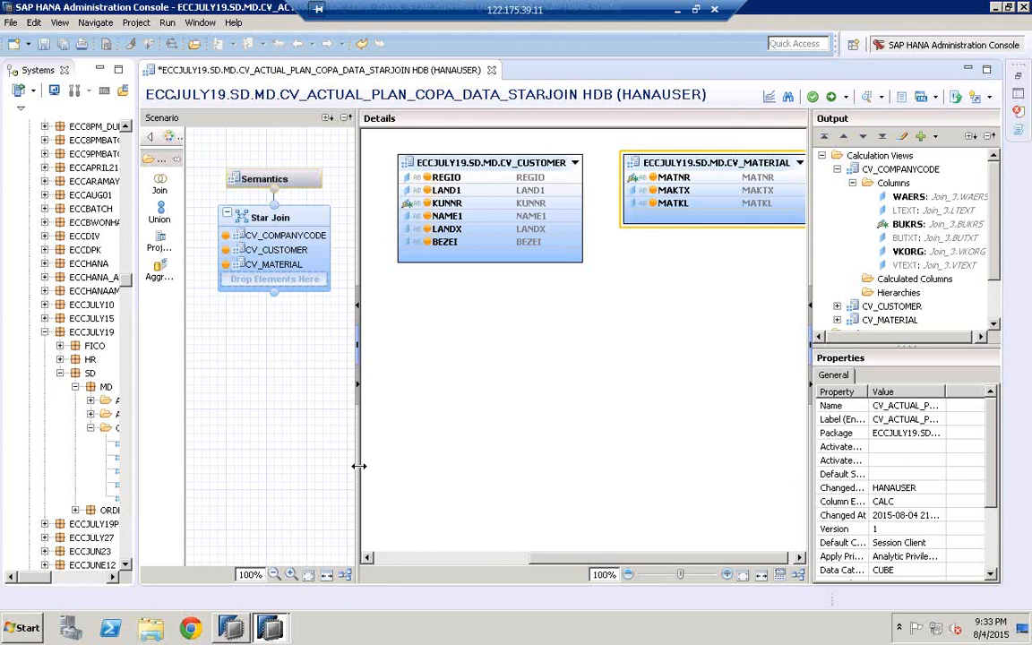
pyautogui.moveTo(359, 466); pyautogui.dragTo(446, 407)
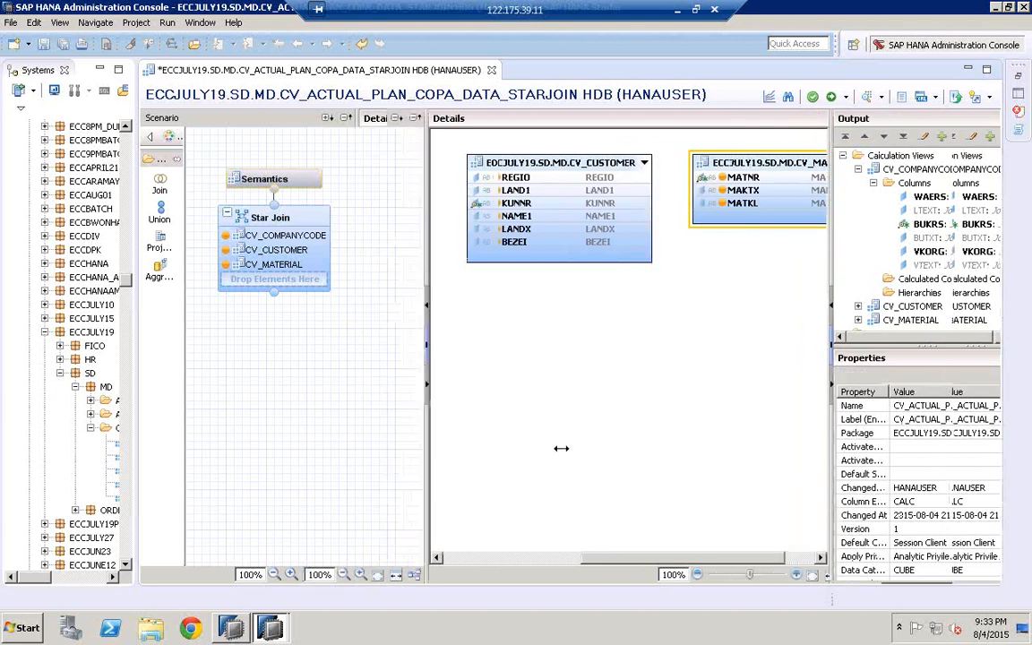
pyautogui.moveTo(560, 447); pyautogui.dragTo(560, 449)
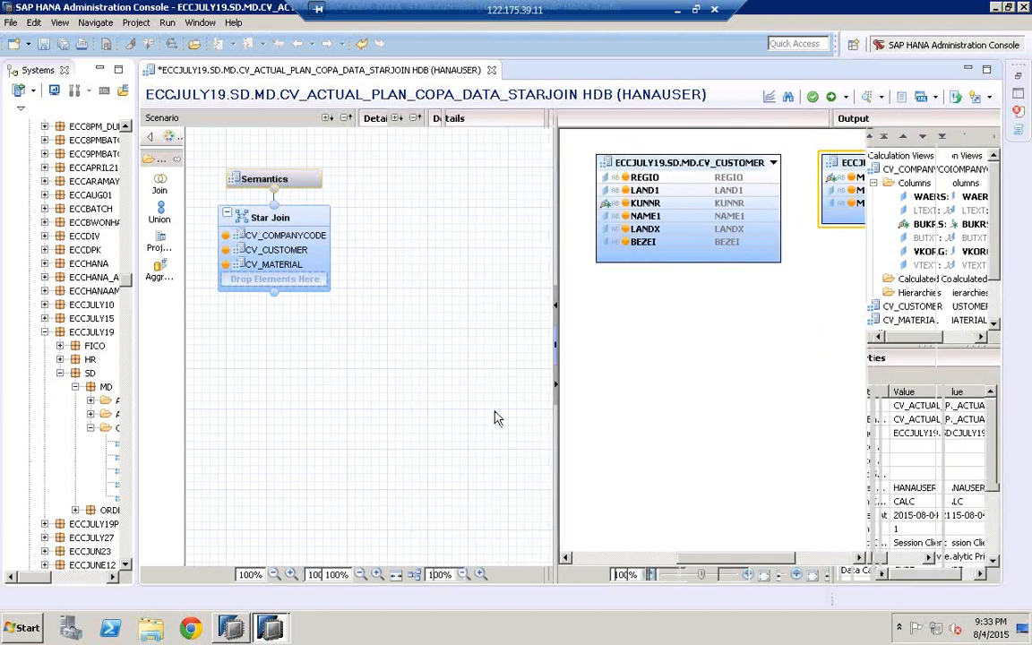
# - Place a projection node in the empty area well below the Star Join node
pyautogui.click(160, 242)
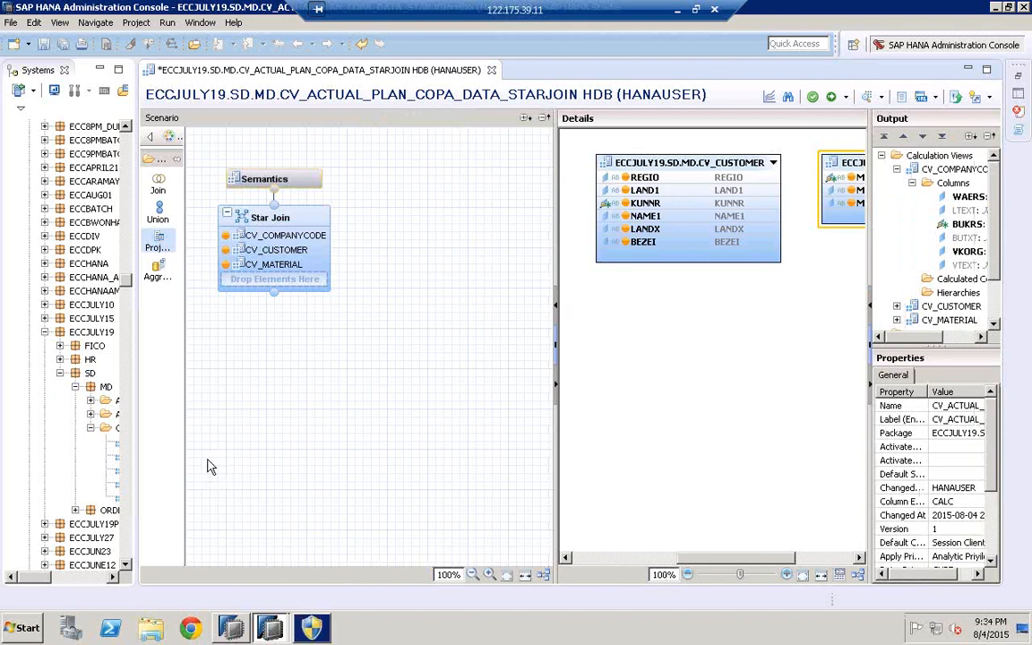
pyautogui.click(212, 500)
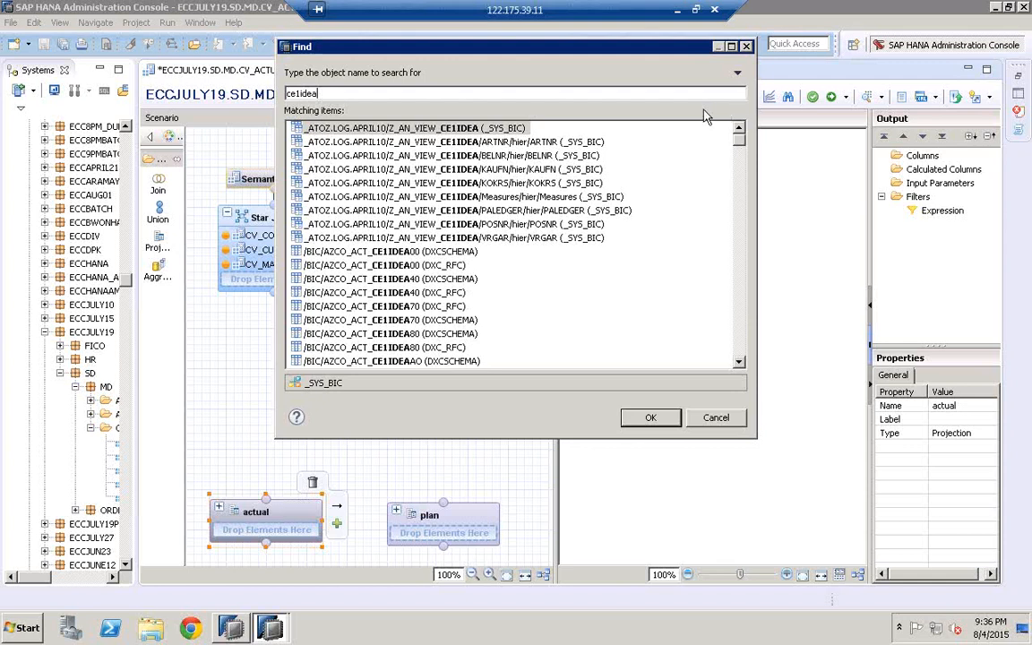
pyautogui.click(740, 152)
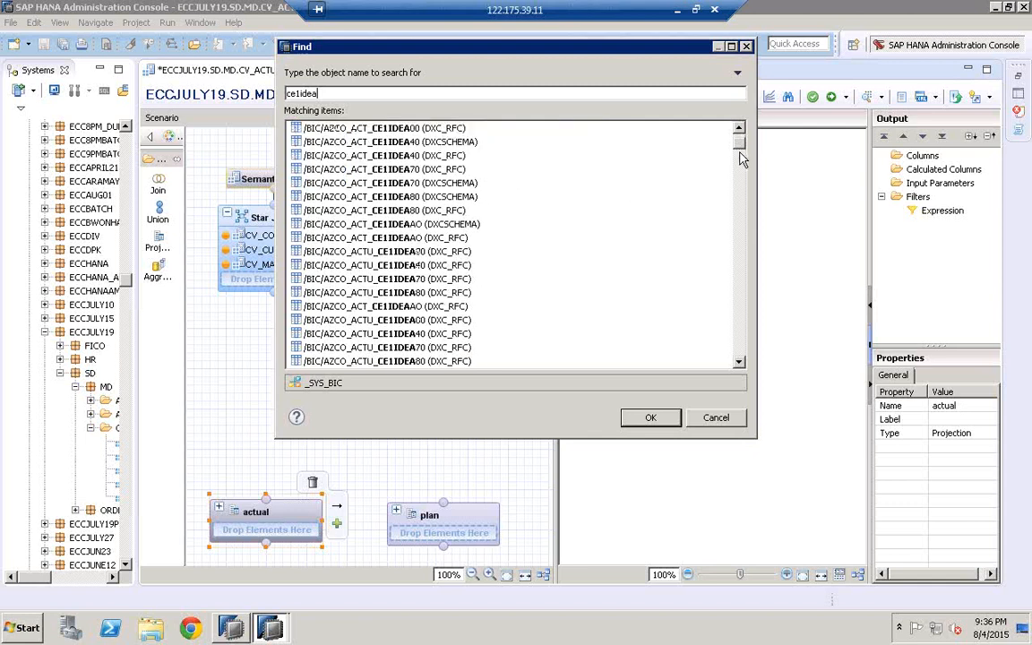
pyautogui.click(742, 339)
pyautogui.click(743, 339)
pyautogui.click(743, 339)
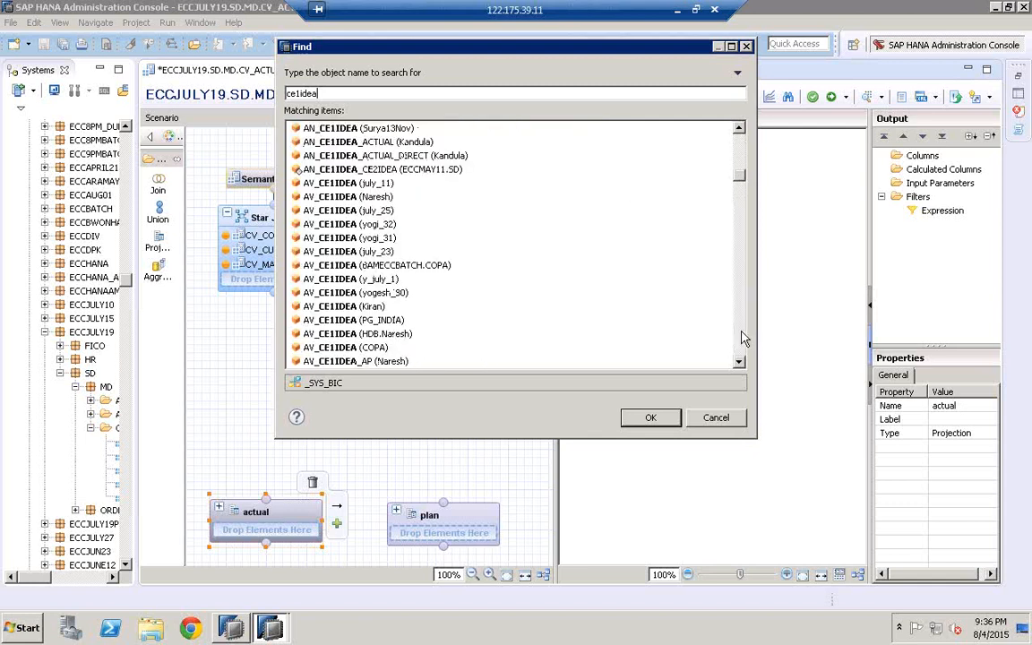
pyautogui.click(742, 338)
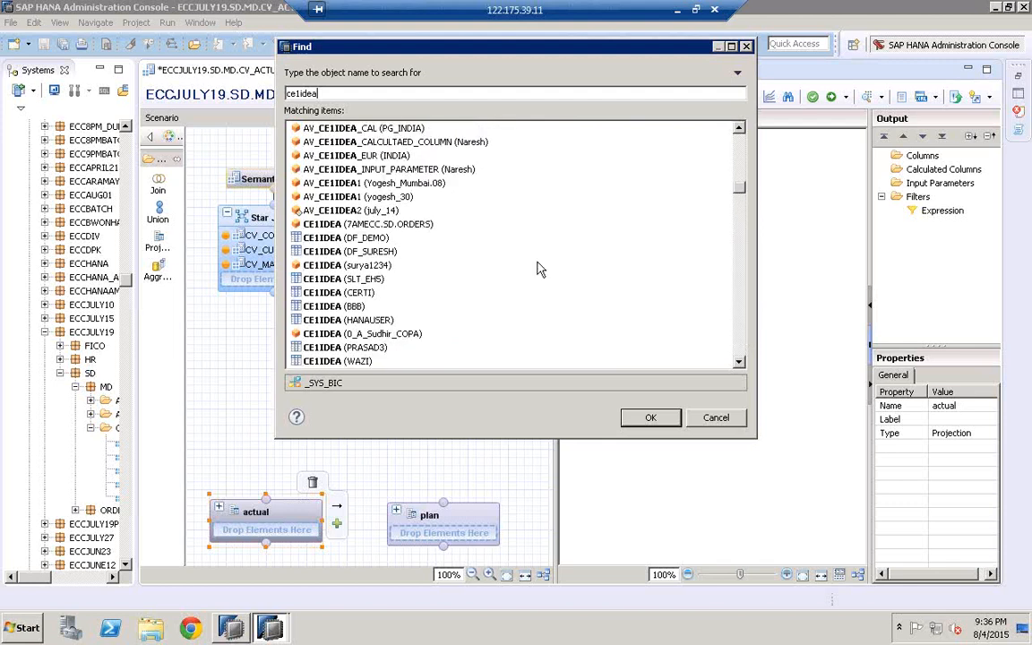
pyautogui.click(345, 320)
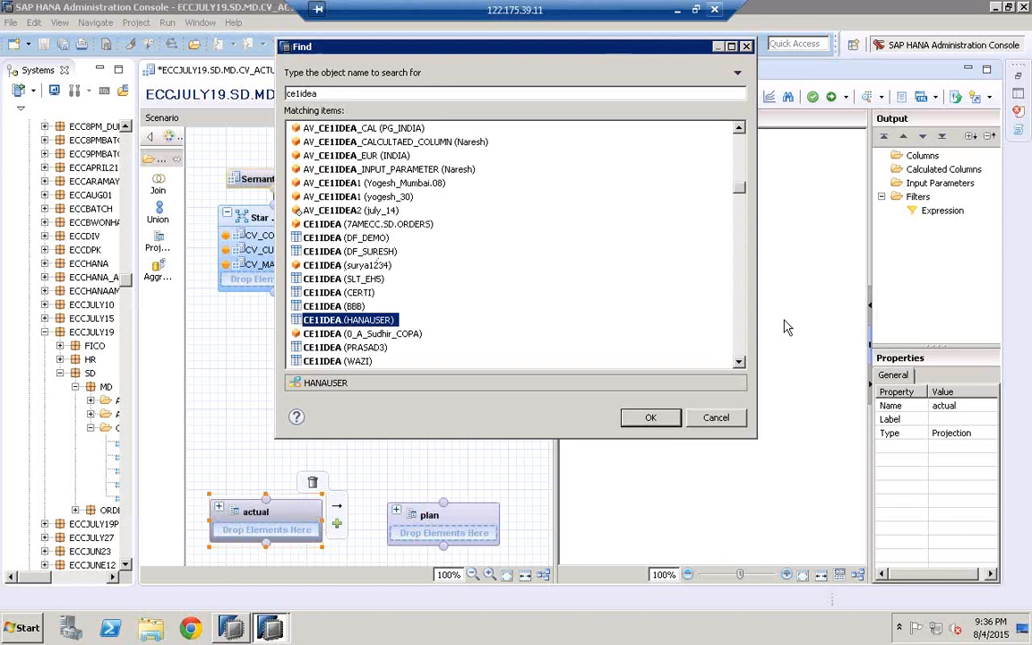
pyautogui.click(729, 419)
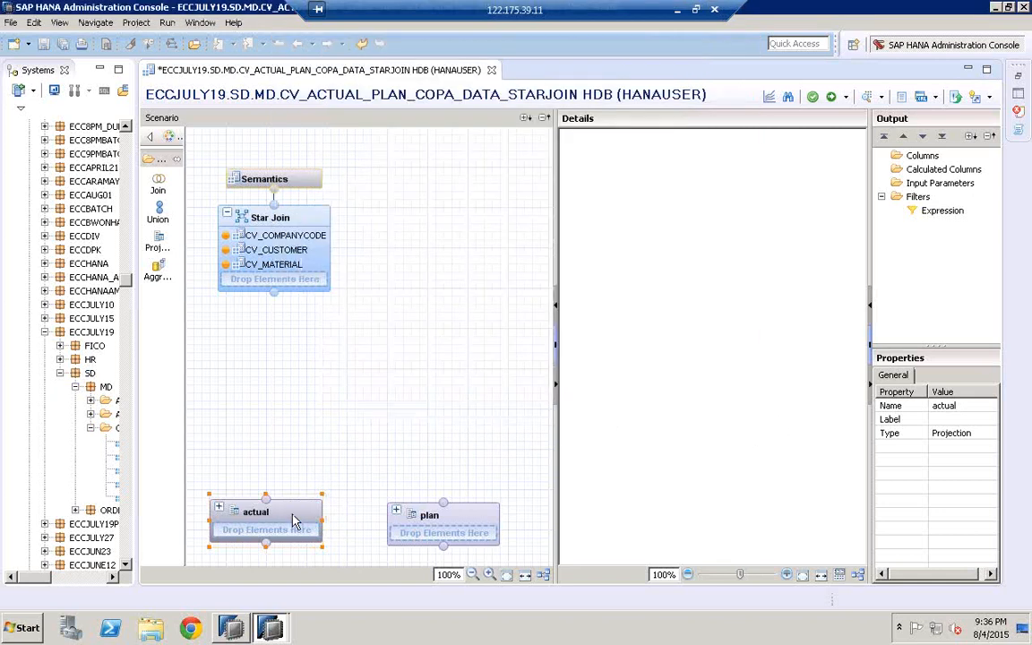
# - Remove the projection node named actual from the scenario and confirm the removal
pyautogui.rightClick(289, 518)
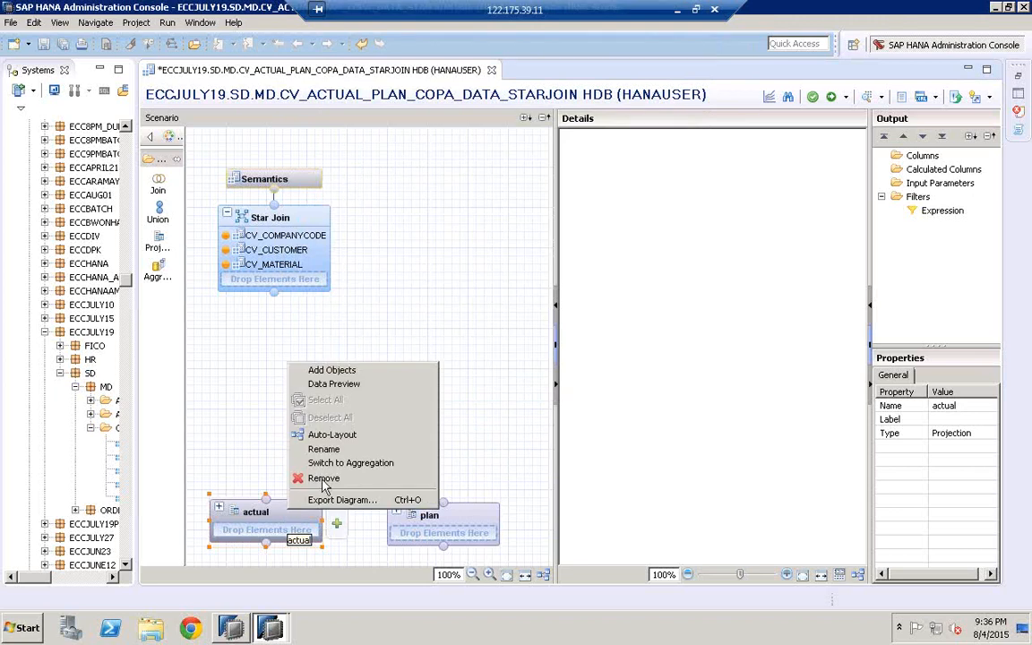
pyautogui.click(304, 477)
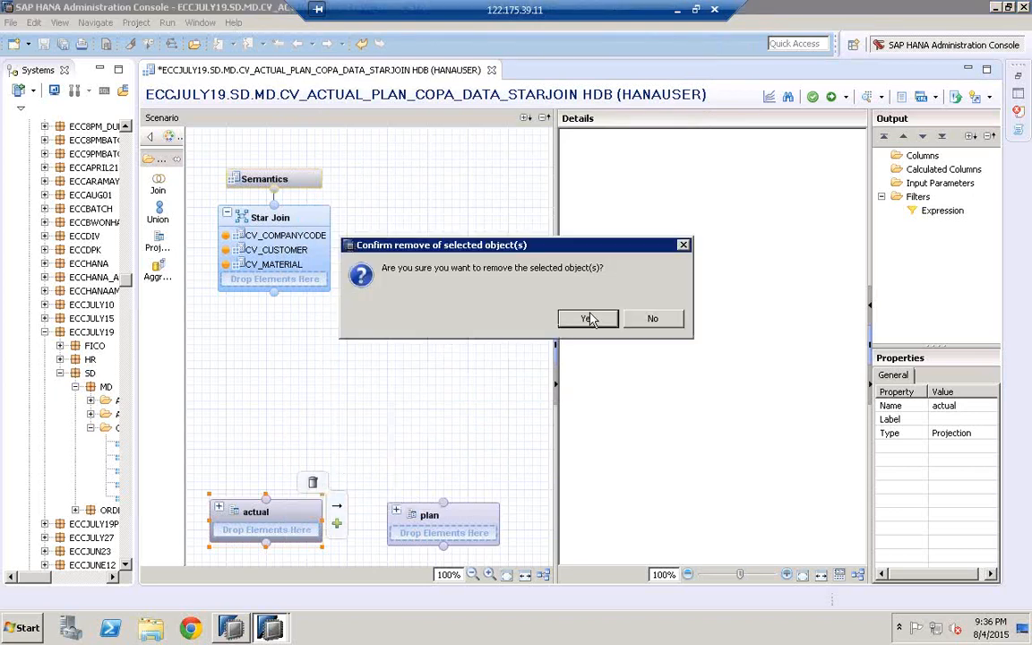
pyautogui.click(591, 318)
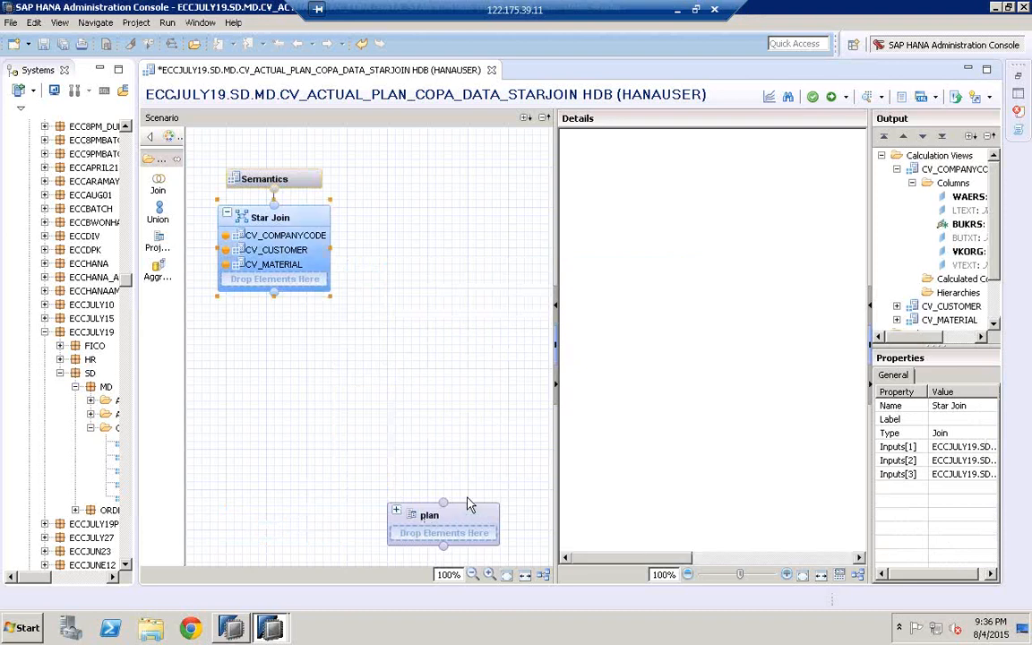
# - Remove the projection node named plan from the scenario, confirm the removal, and widen the Systems view
pyautogui.moveTo(467, 504)
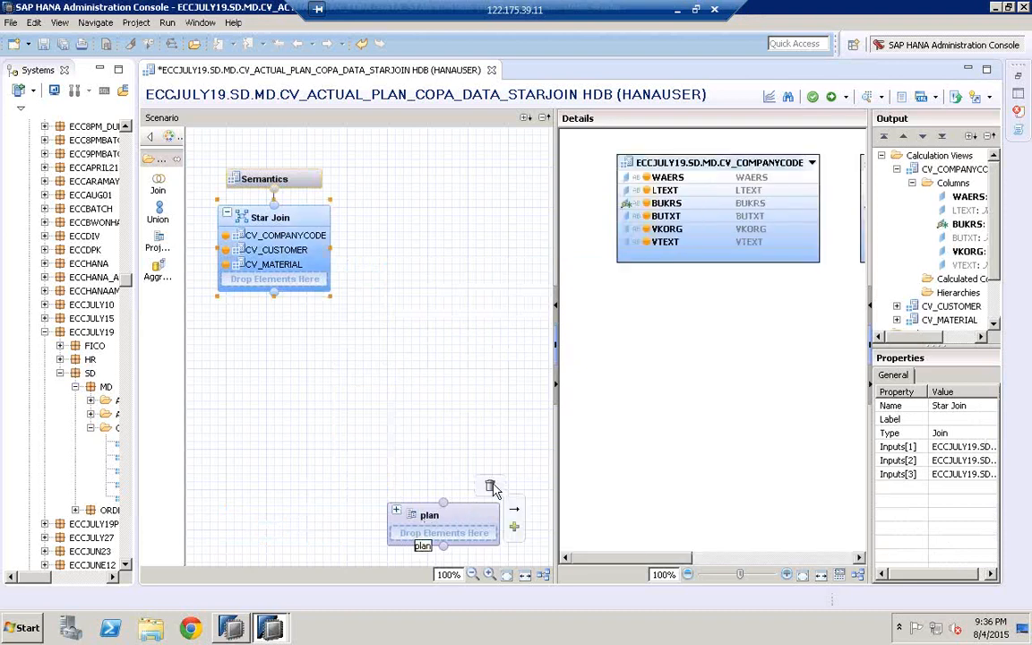
pyautogui.rightClick(412, 506)
pyautogui.click(430, 484)
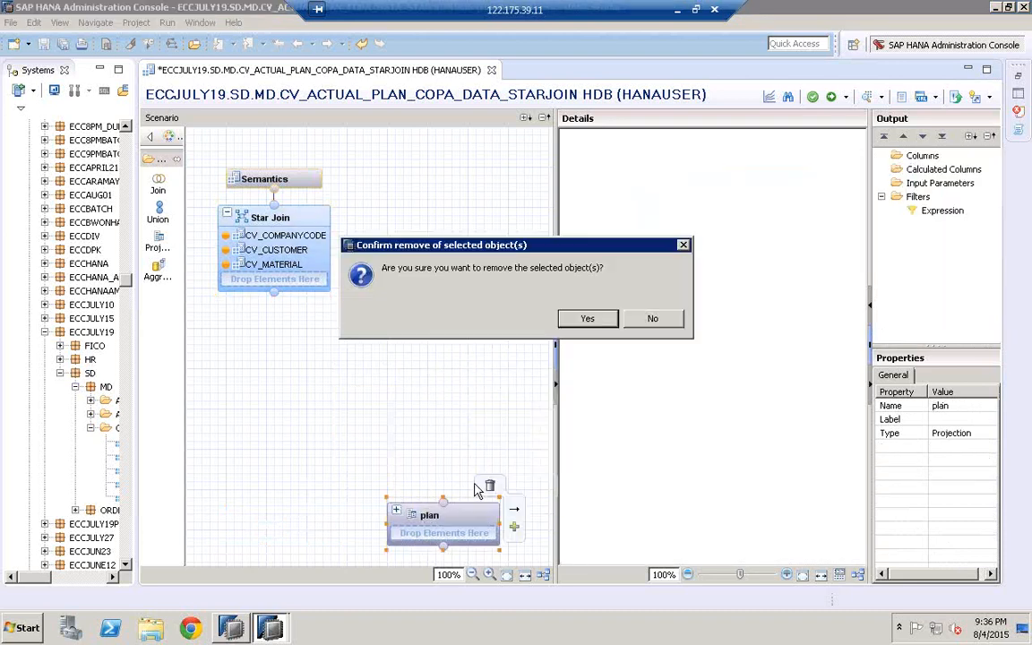
pyautogui.click(587, 321)
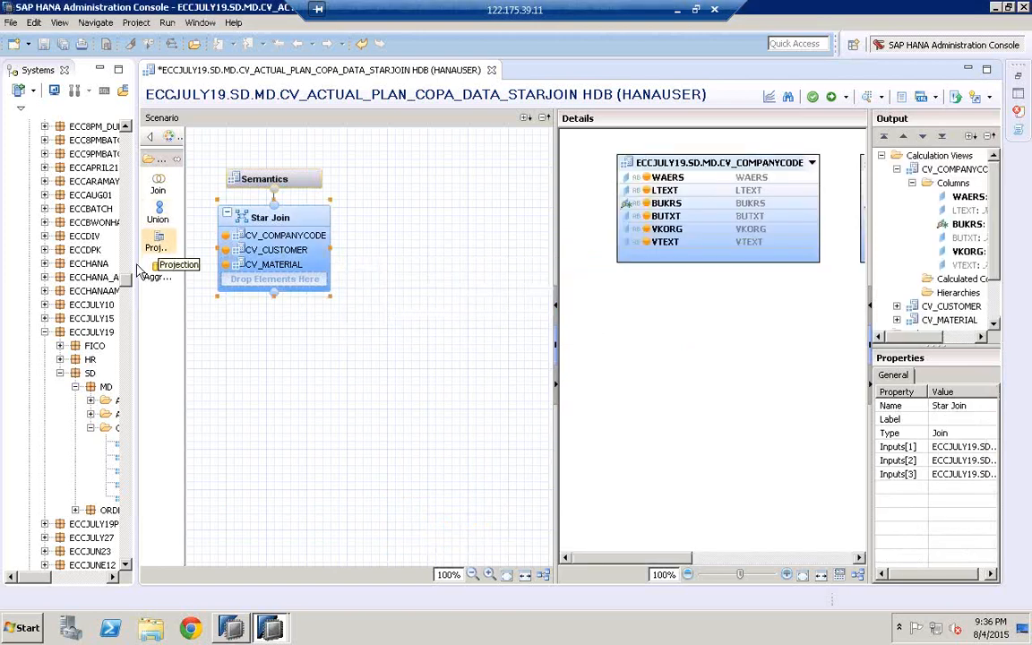
pyautogui.moveTo(134, 263); pyautogui.dragTo(137, 263)
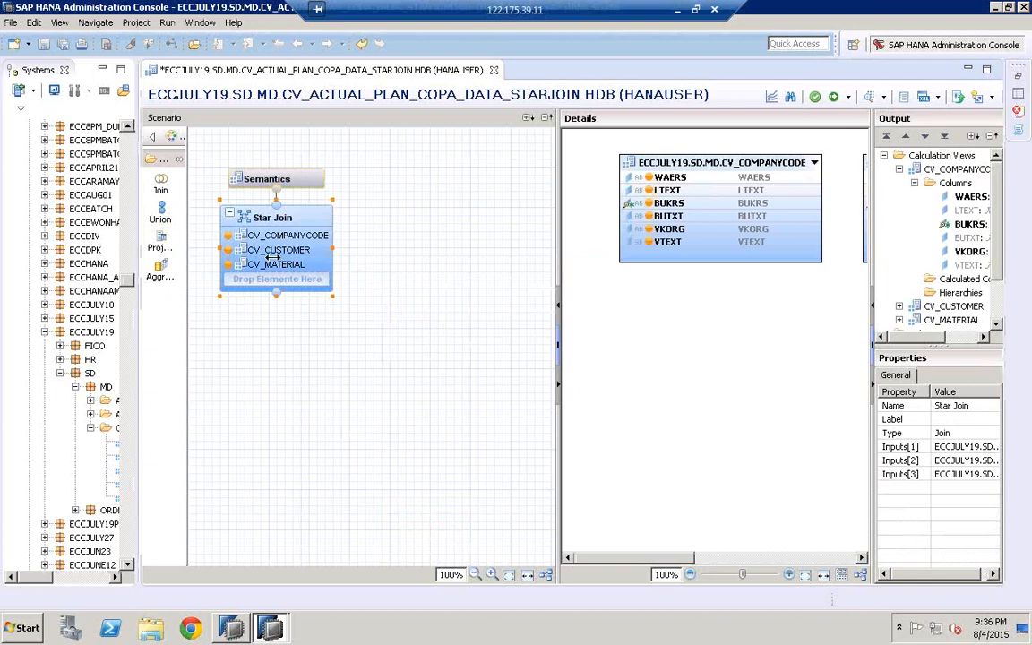
pyautogui.moveTo(271, 257); pyautogui.dragTo(270, 257)
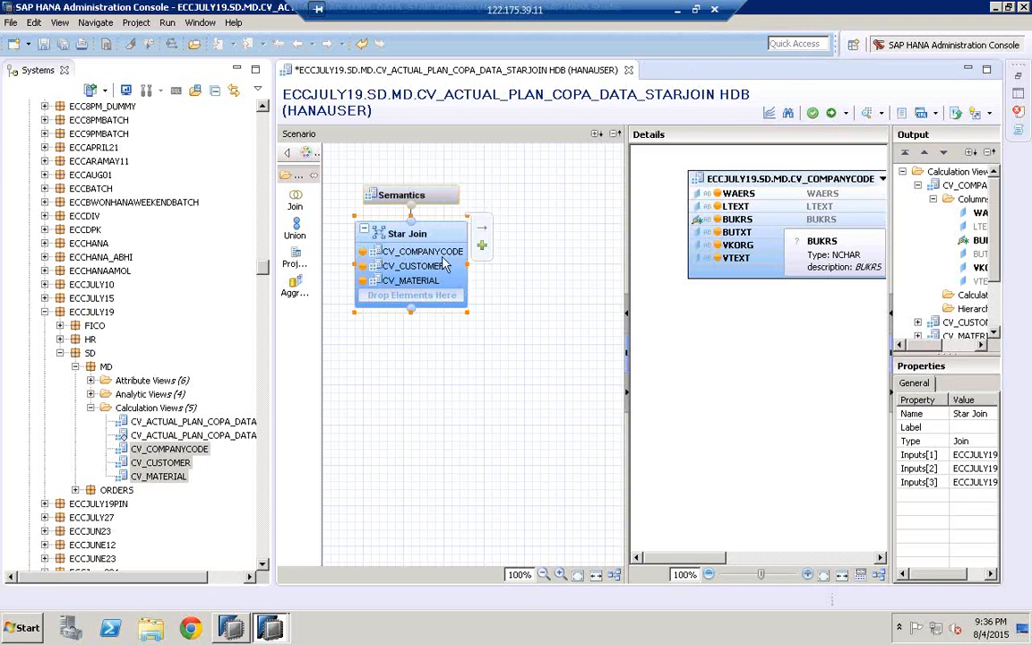
# - Add a projection node in the empty area well below the Star Join node and rename it ACTUAL
pyautogui.click(298, 262)
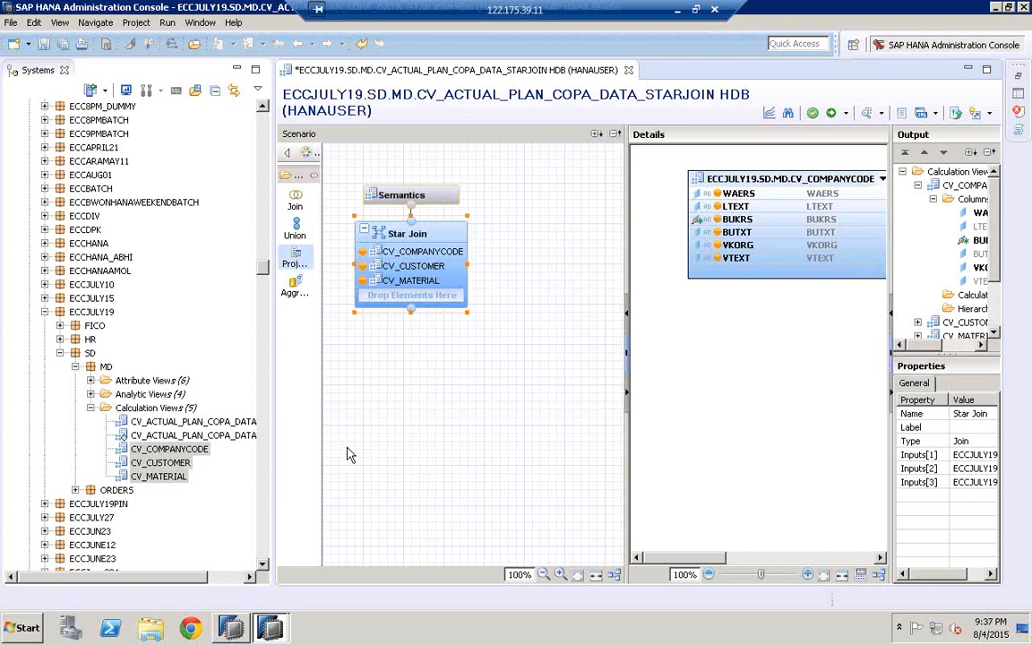
pyautogui.click(351, 493)
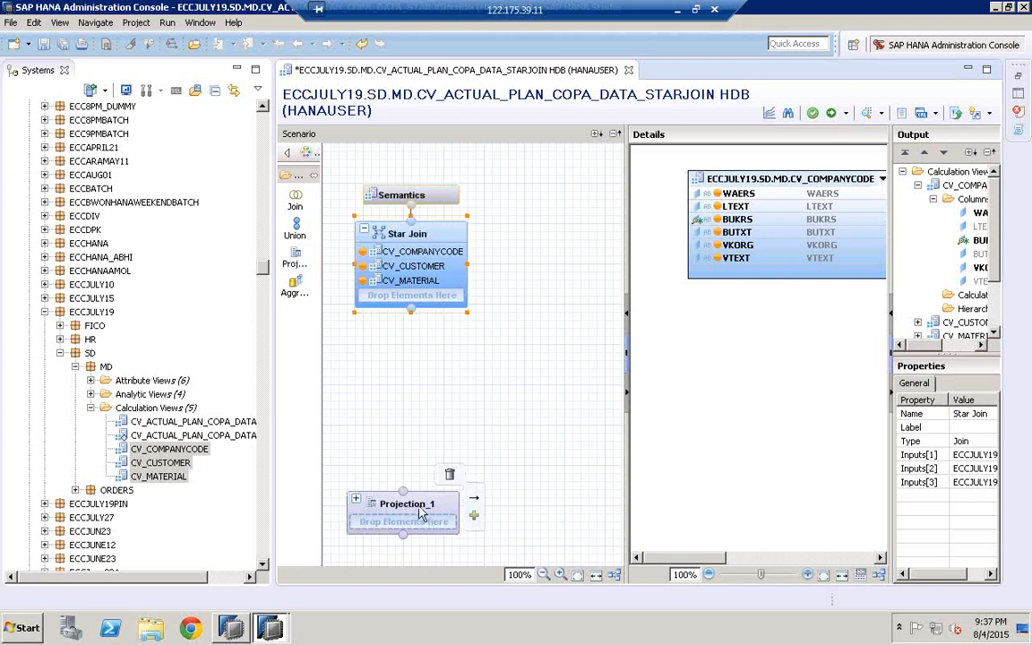
pyautogui.click(421, 512)
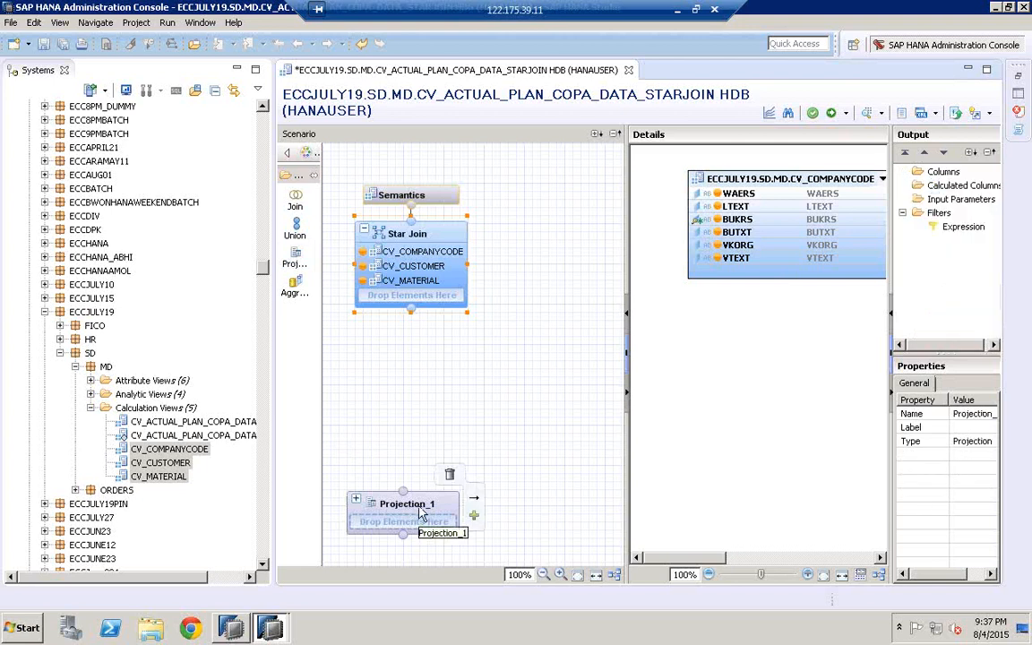
pyautogui.rightClick(421, 513)
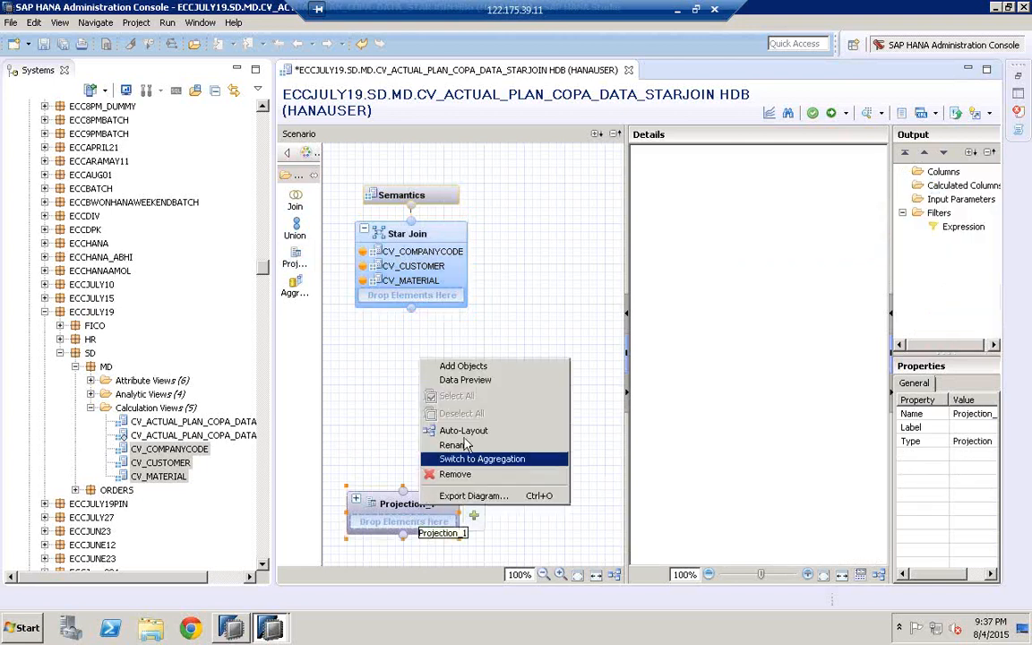
pyautogui.click(457, 445)
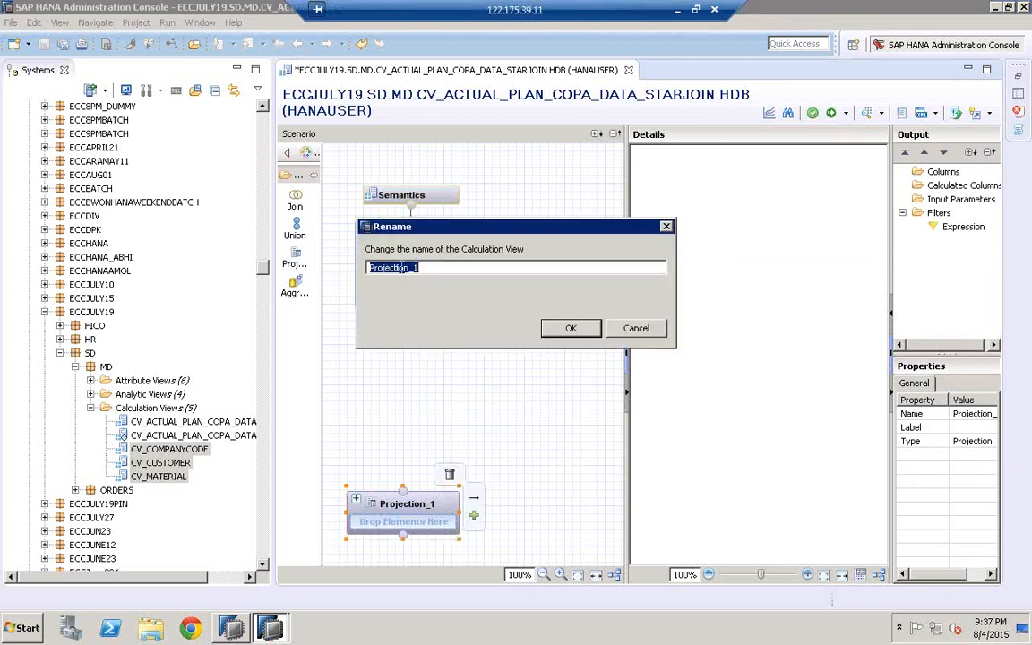
pyautogui.press('BackSpace')
pyautogui.write('ACTUAL')
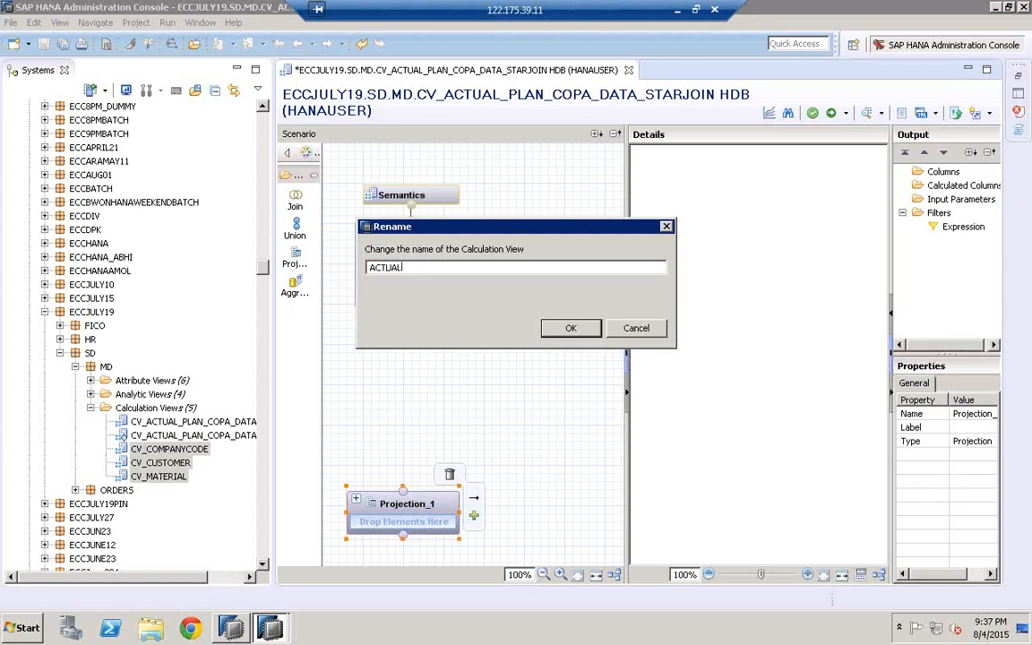
pyautogui.click(553, 329)
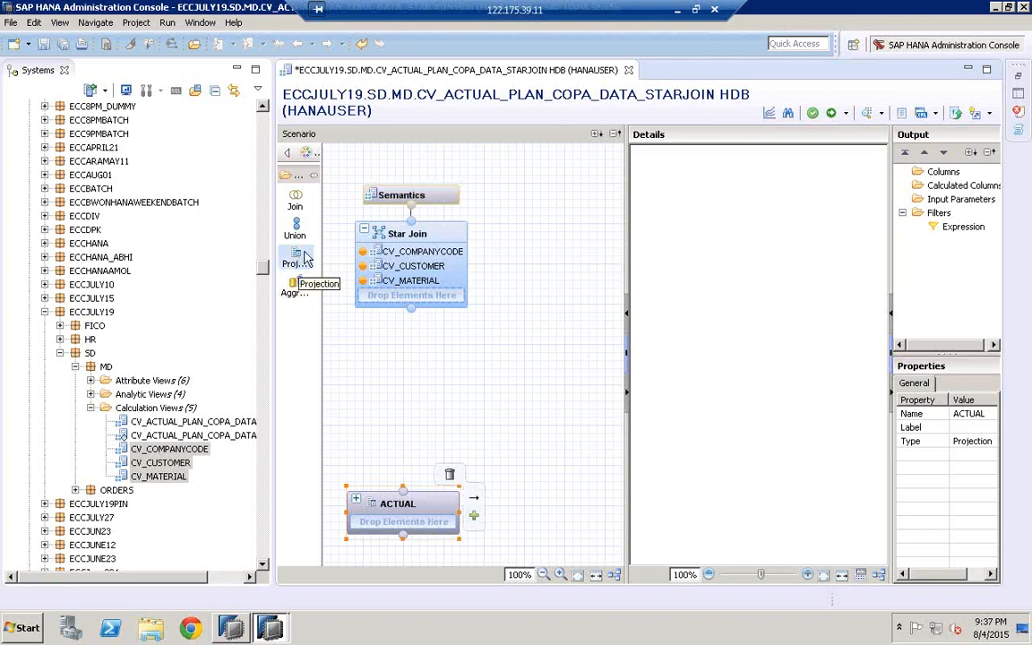
# - Add a second projection node beside ACTUAL, widen the Scenario area to fit it, and rename the node PLAN
pyautogui.click(300, 264)
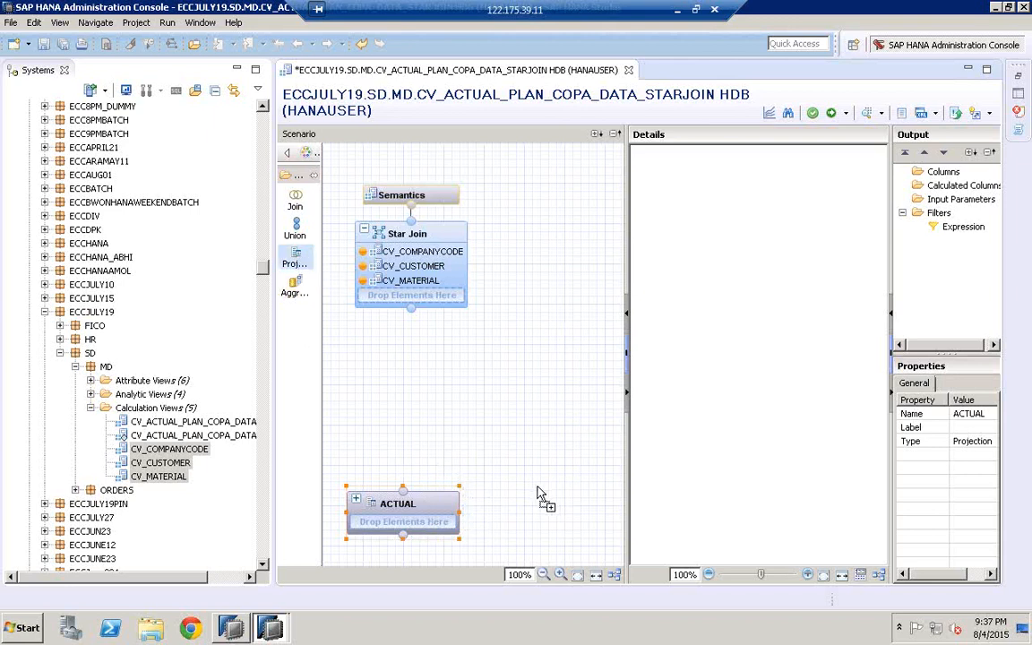
pyautogui.click(542, 497)
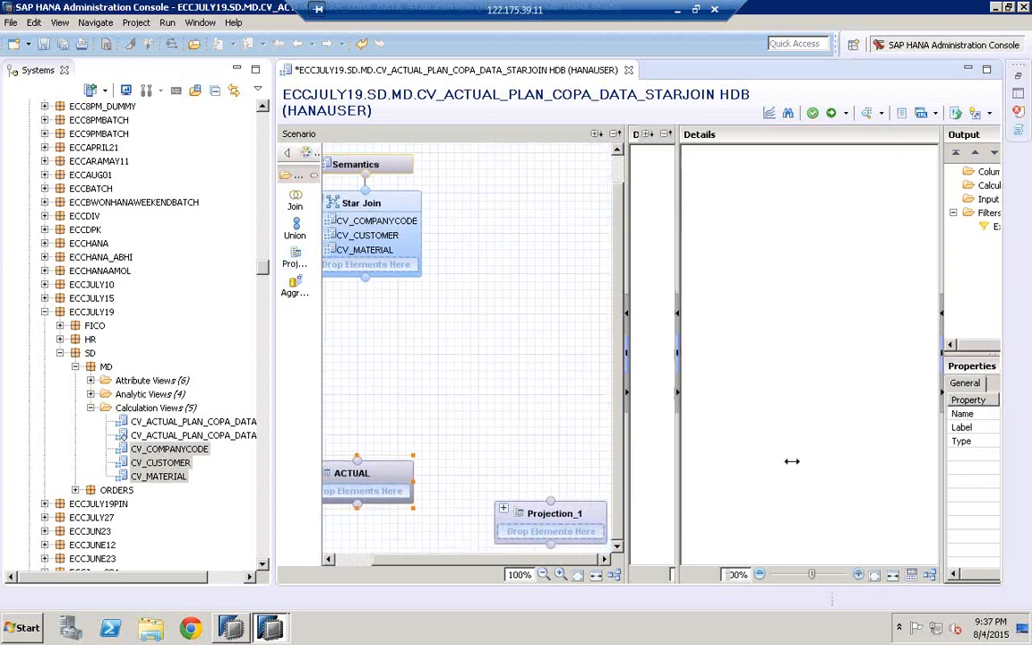
pyautogui.click(590, 527)
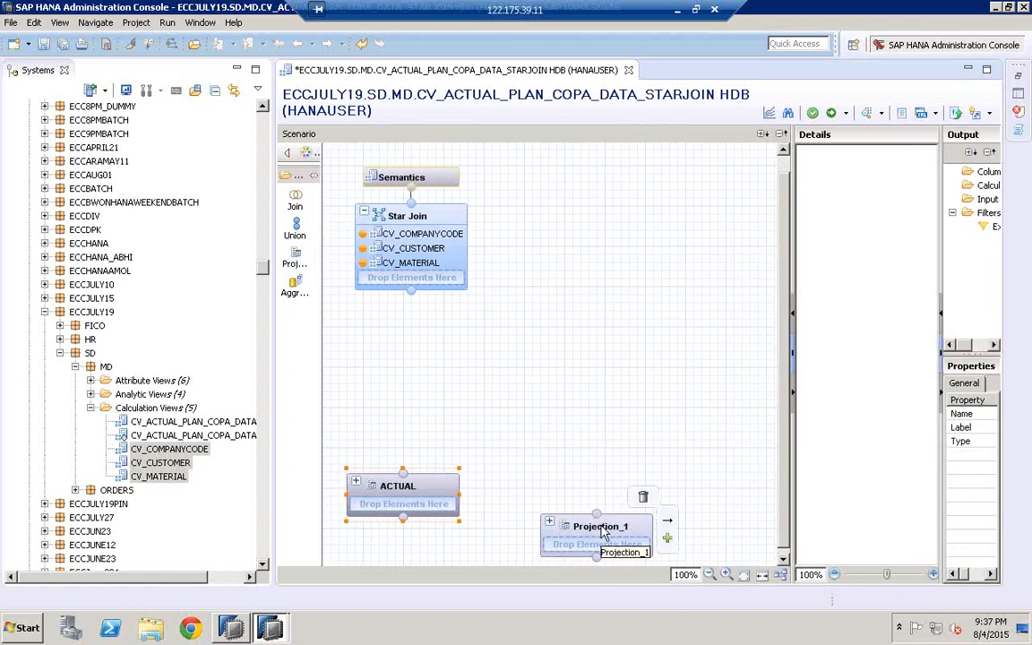
pyautogui.rightClick(602, 535)
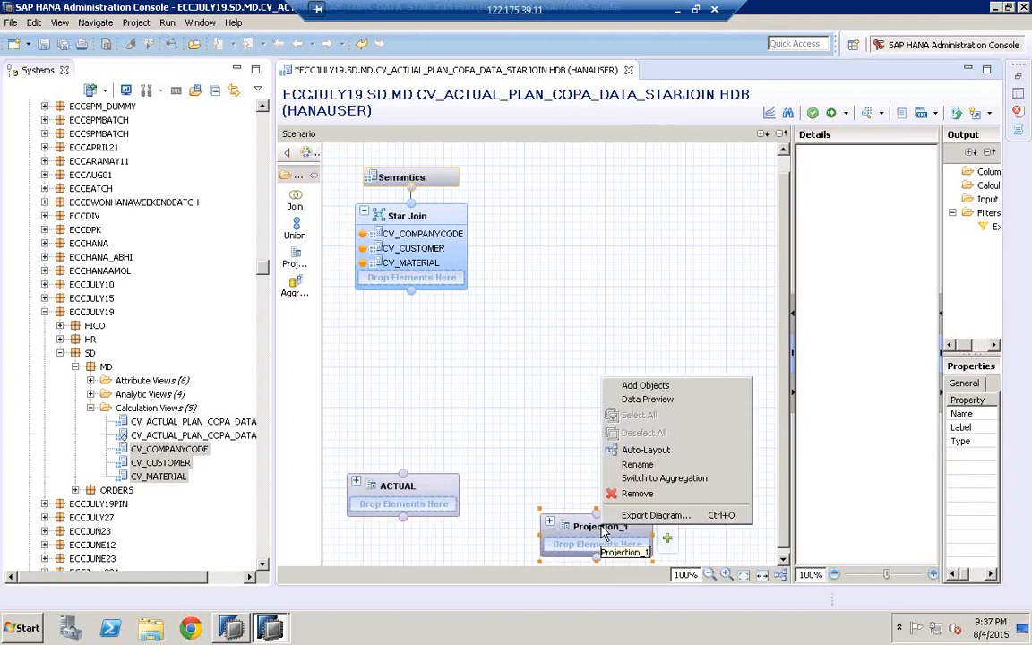
pyautogui.click(638, 464)
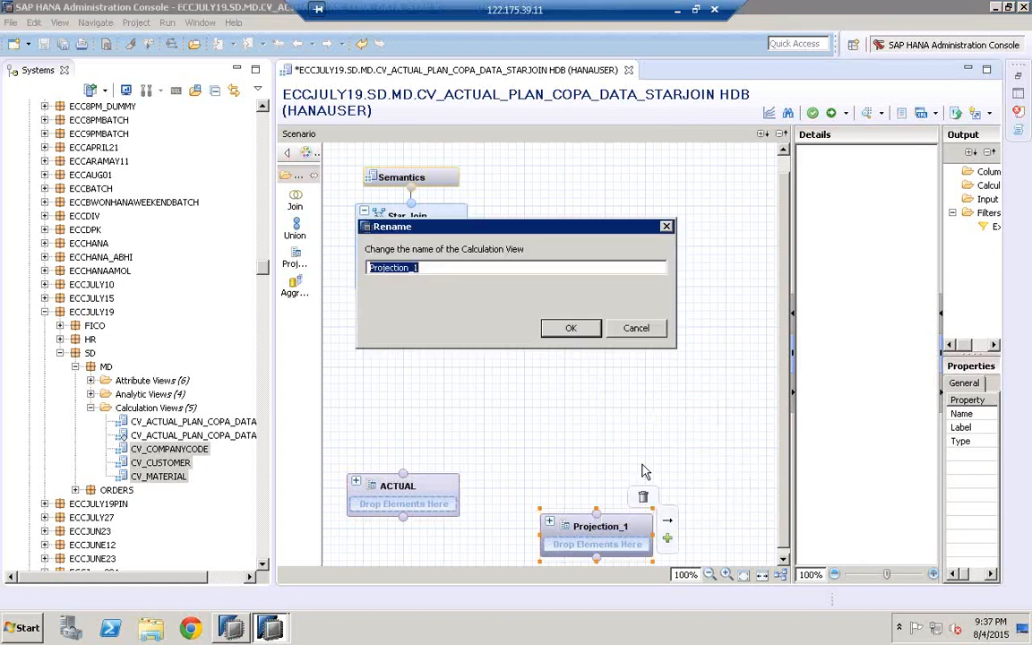
pyautogui.write('PLAN')
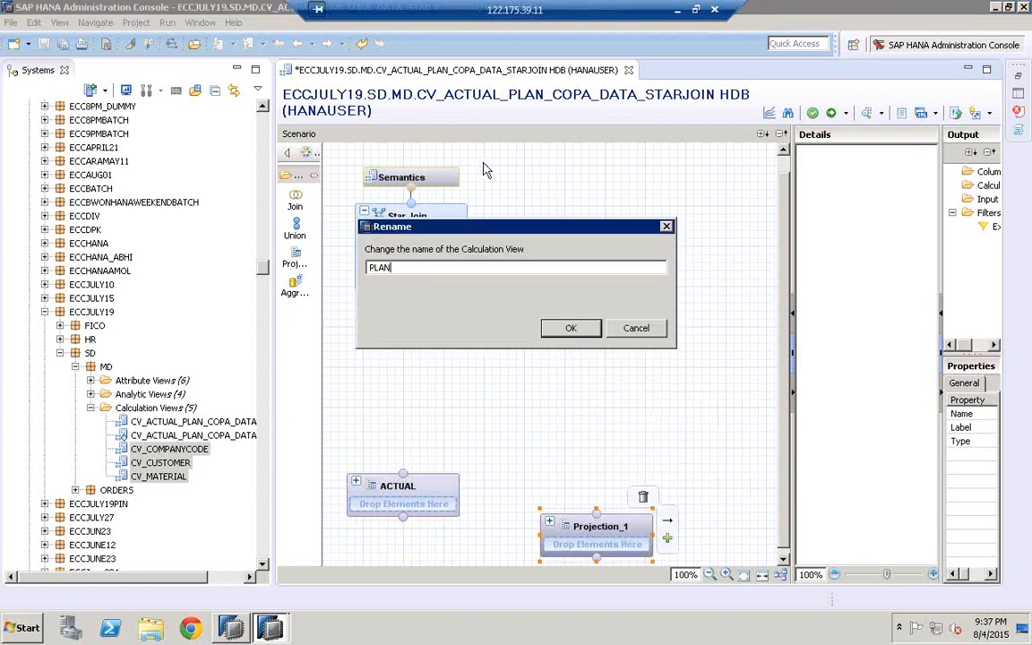
pyautogui.click(572, 328)
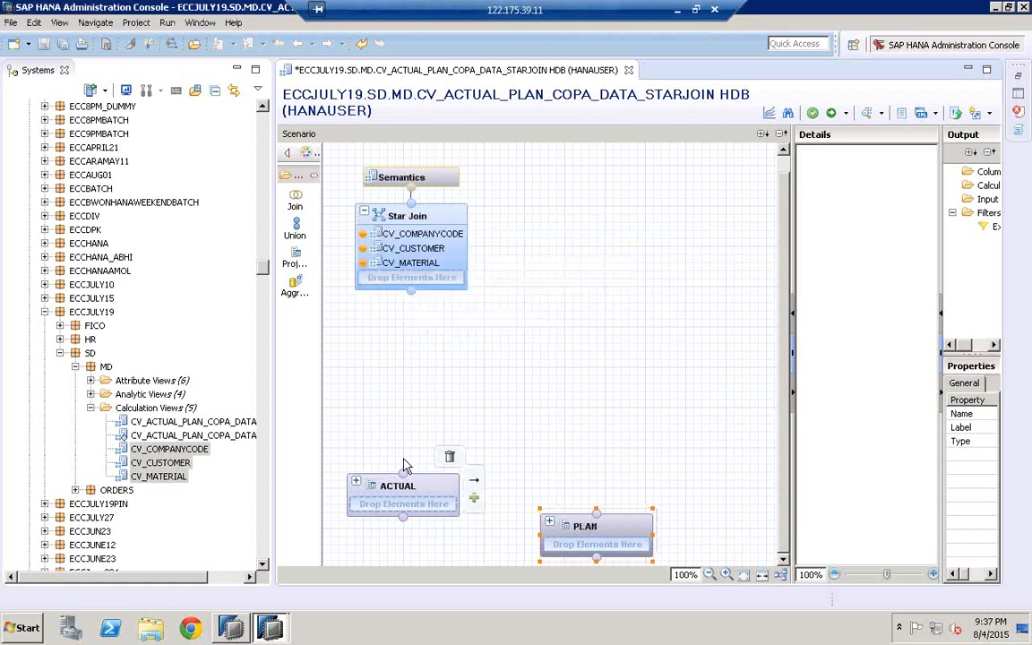
# - Search for CE1IDEA and add the CE1IDEA table from the HANAUSER schema to the ACTUAL projection
pyautogui.moveTo(578, 548)
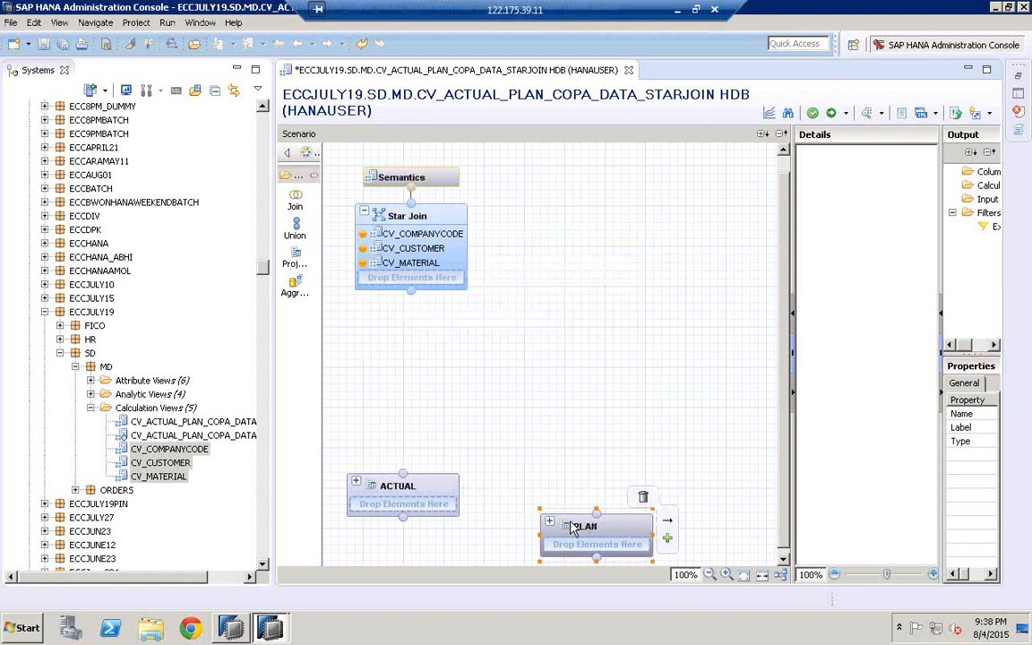
pyautogui.moveTo(418, 485)
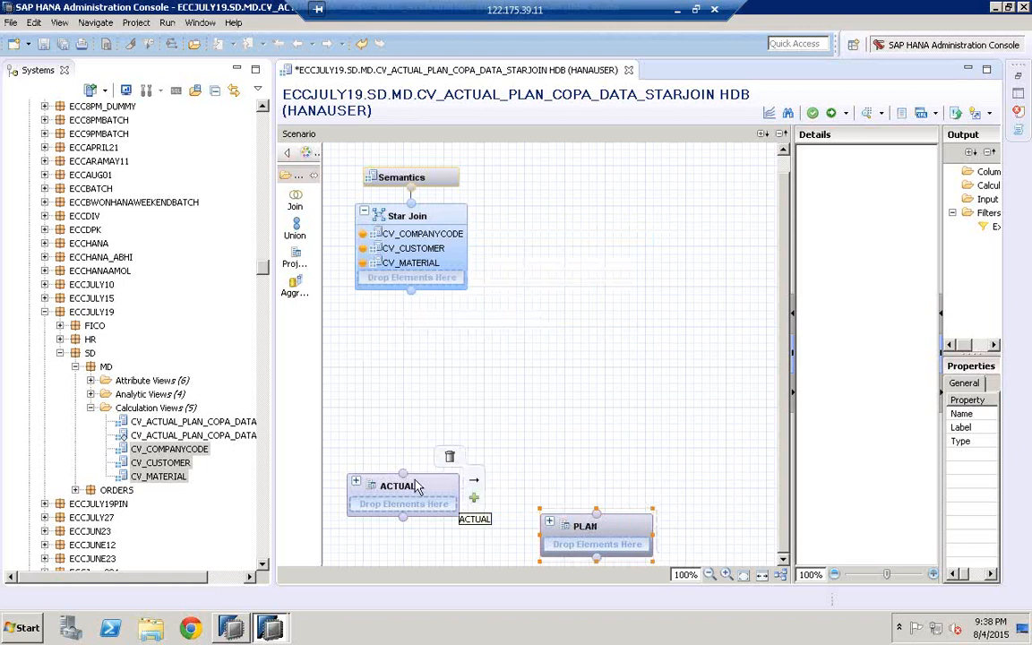
pyautogui.click(474, 498)
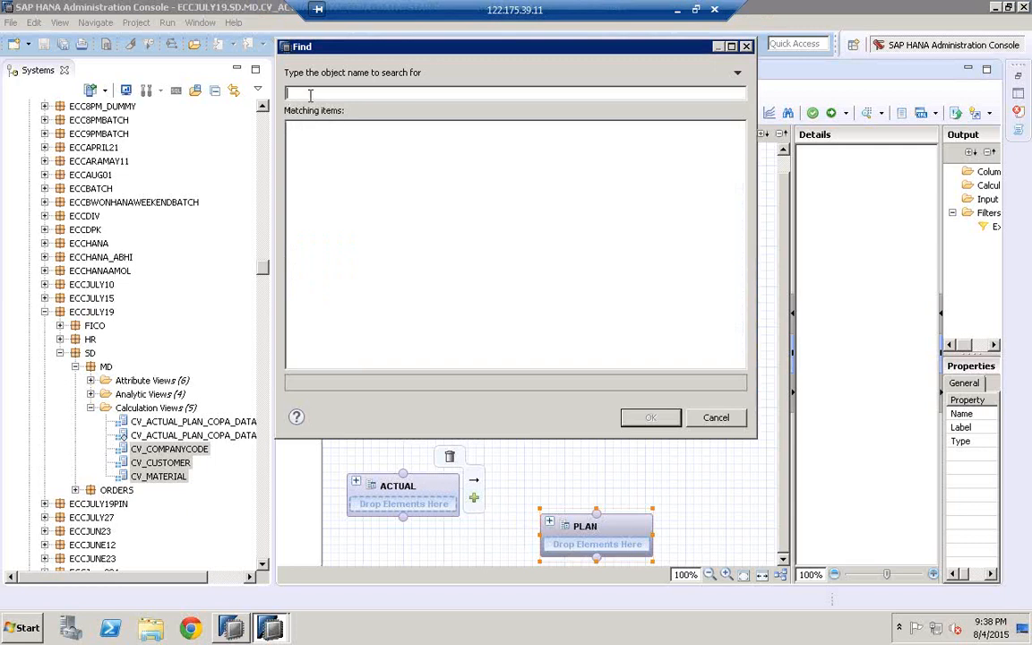
pyautogui.write('CE1IDEA')
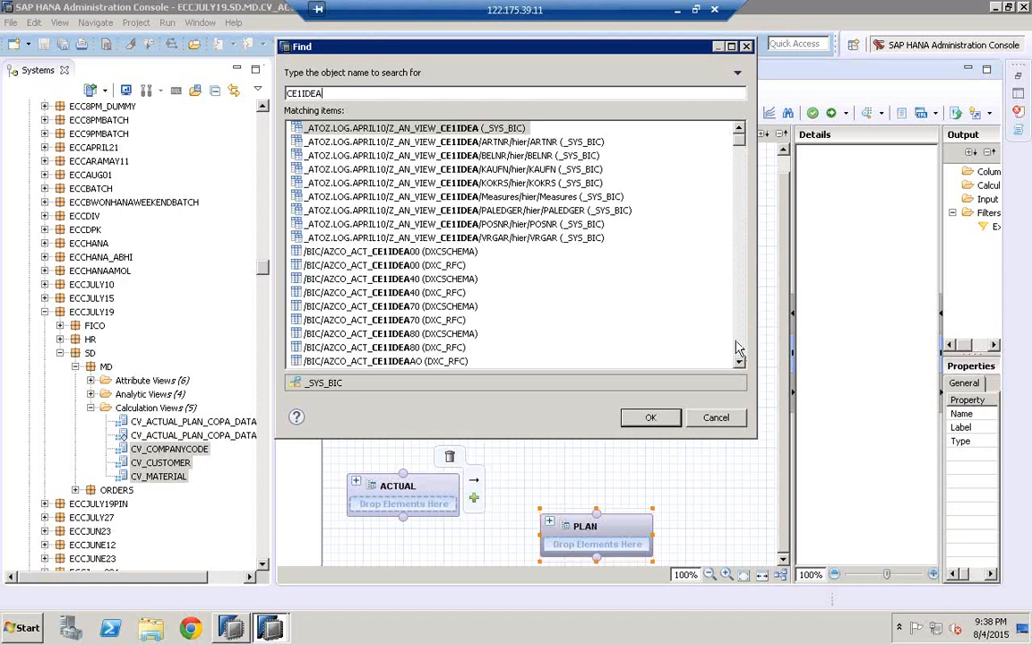
pyautogui.click(738, 347)
pyautogui.click(738, 347)
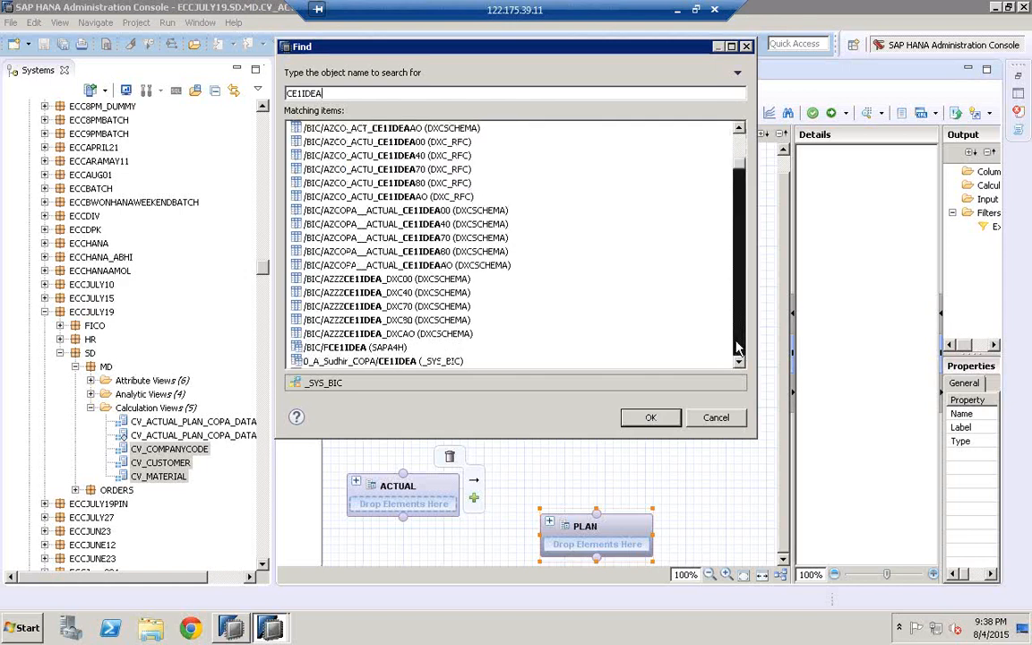
pyautogui.click(738, 347)
pyautogui.click(738, 347)
pyautogui.click(736, 342)
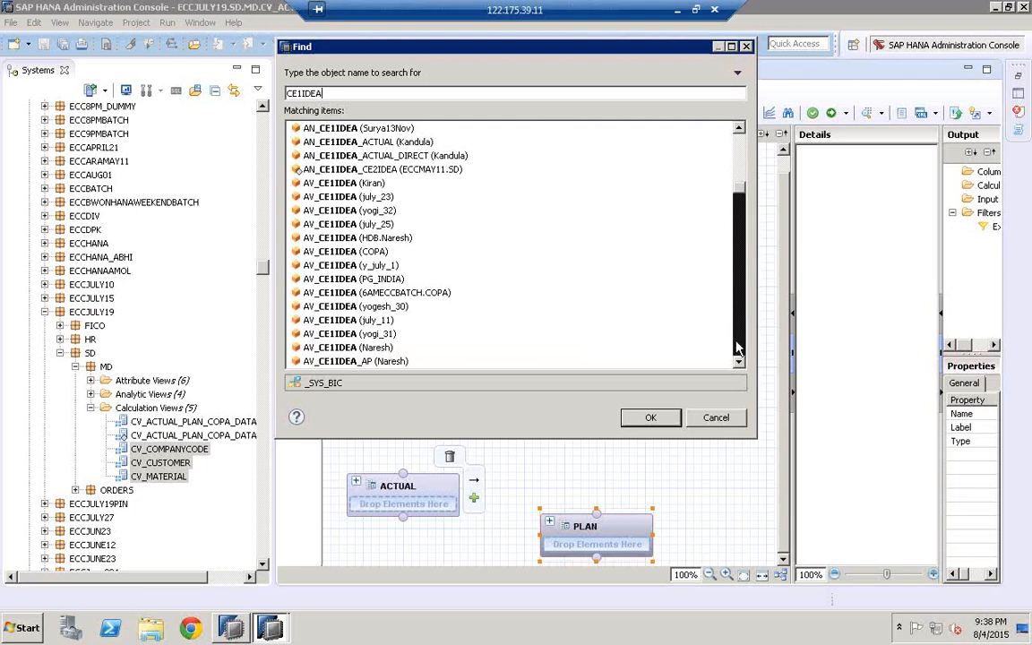
pyautogui.click(736, 348)
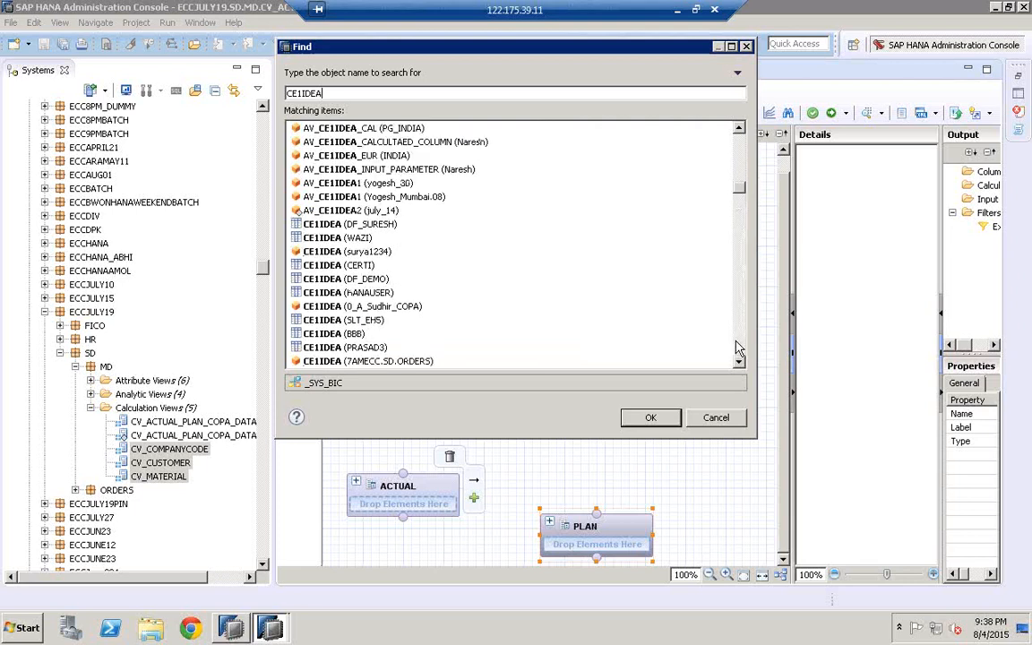
pyautogui.click(329, 296)
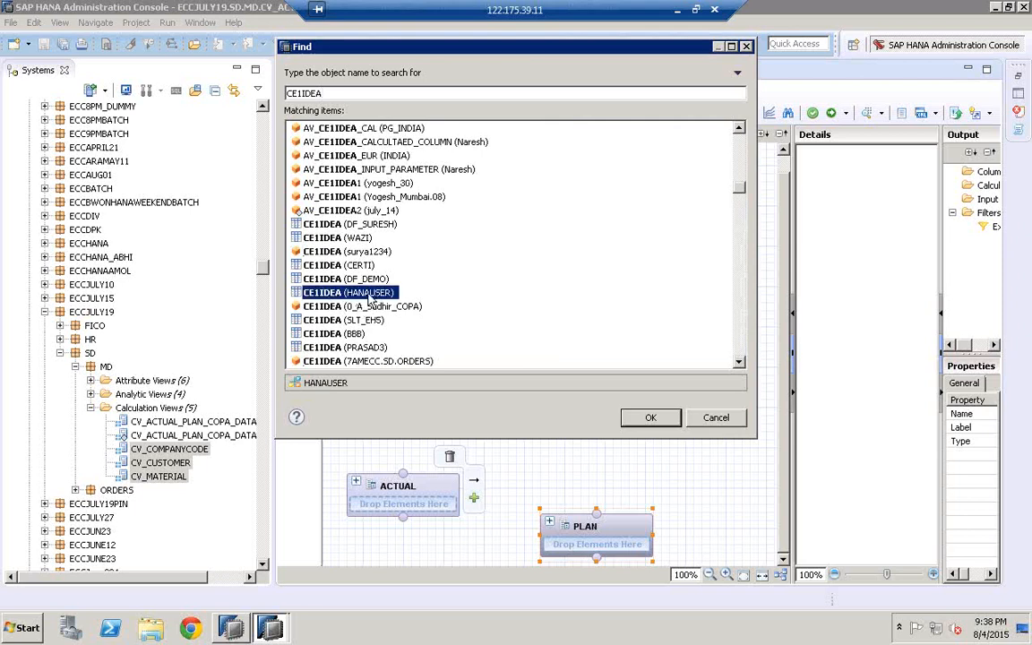
pyautogui.click(651, 418)
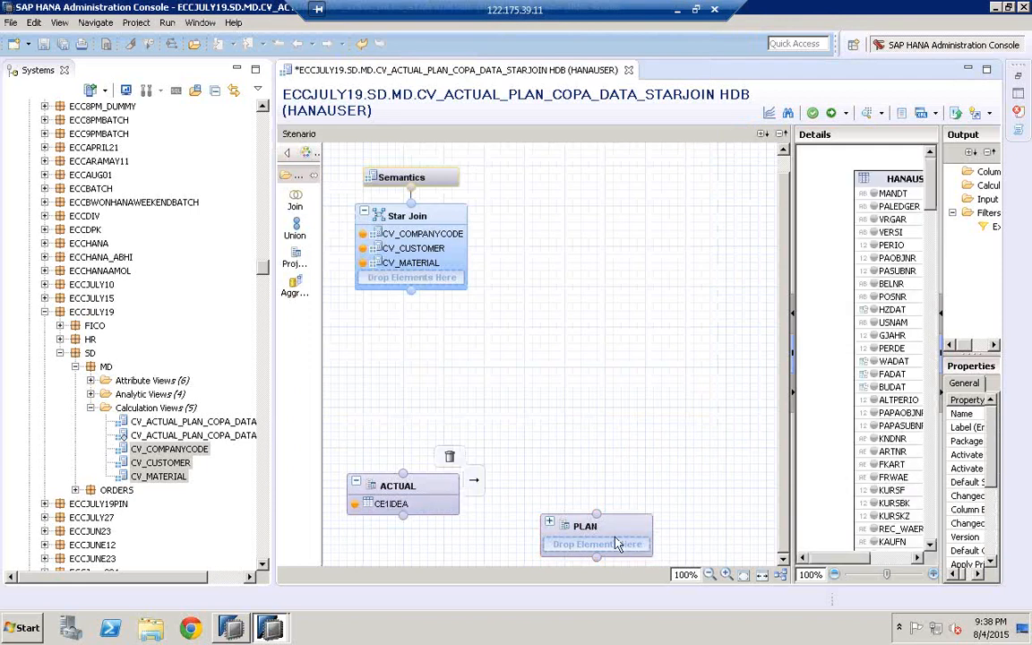
# - Search for CE2IDEA and add the CE2IDEA table from the HANAUSER schema to the PLAN projection
pyautogui.moveTo(605, 530)
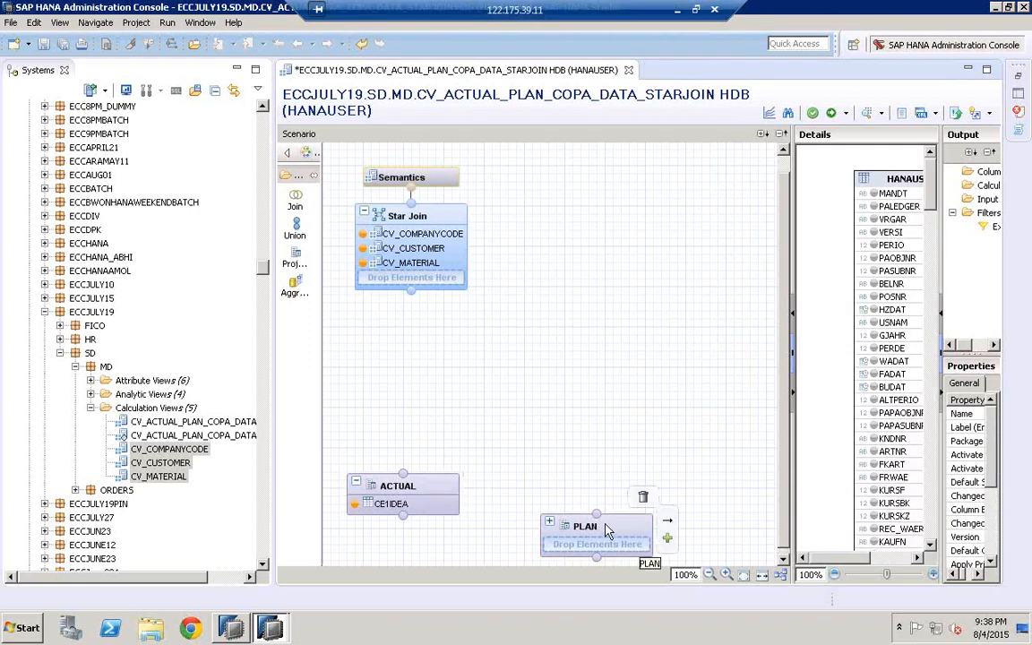
pyautogui.click(667, 538)
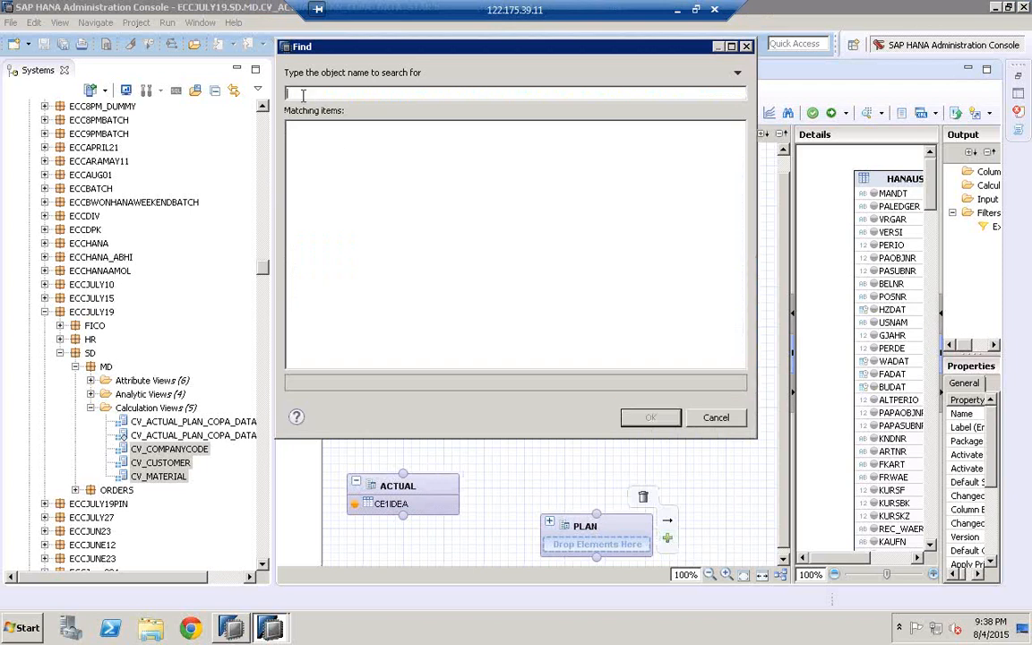
pyautogui.write('CE1')
pyautogui.write('IDEA')
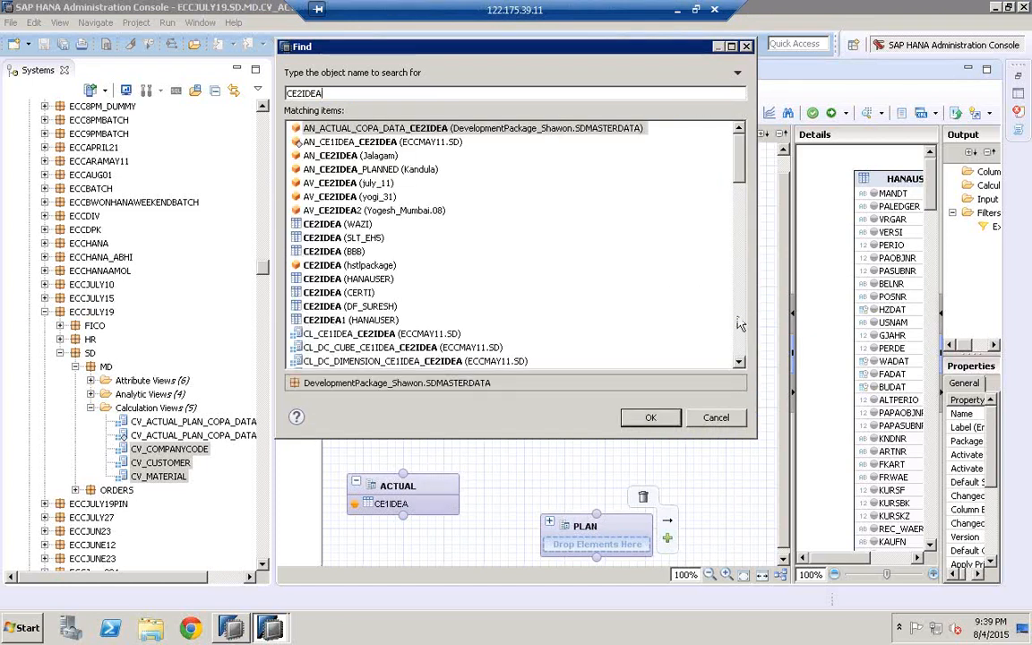
pyautogui.click(359, 280)
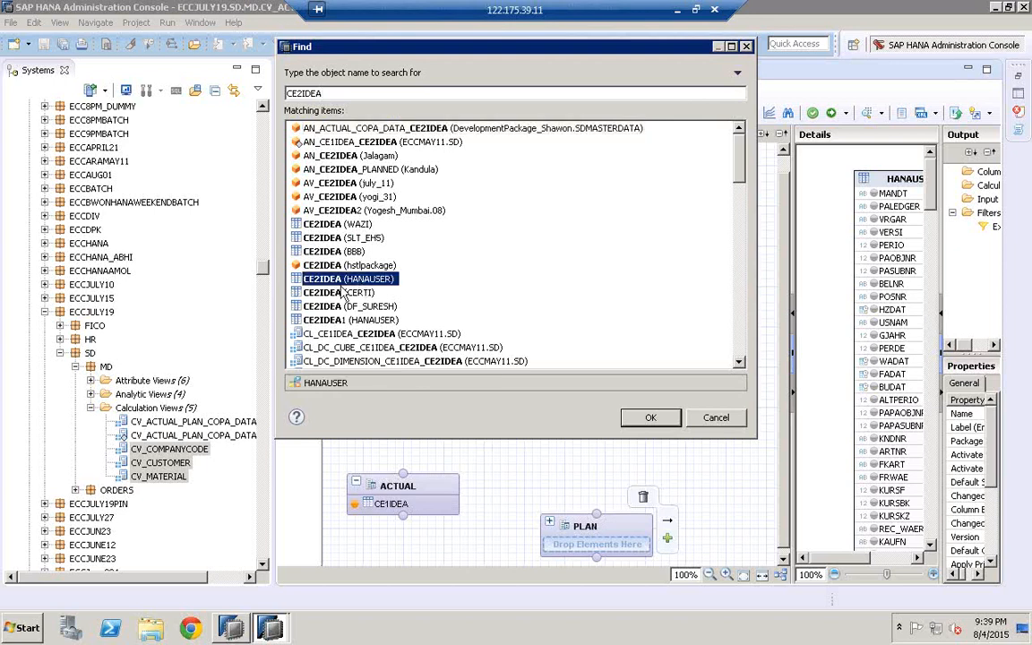
pyautogui.click(650, 419)
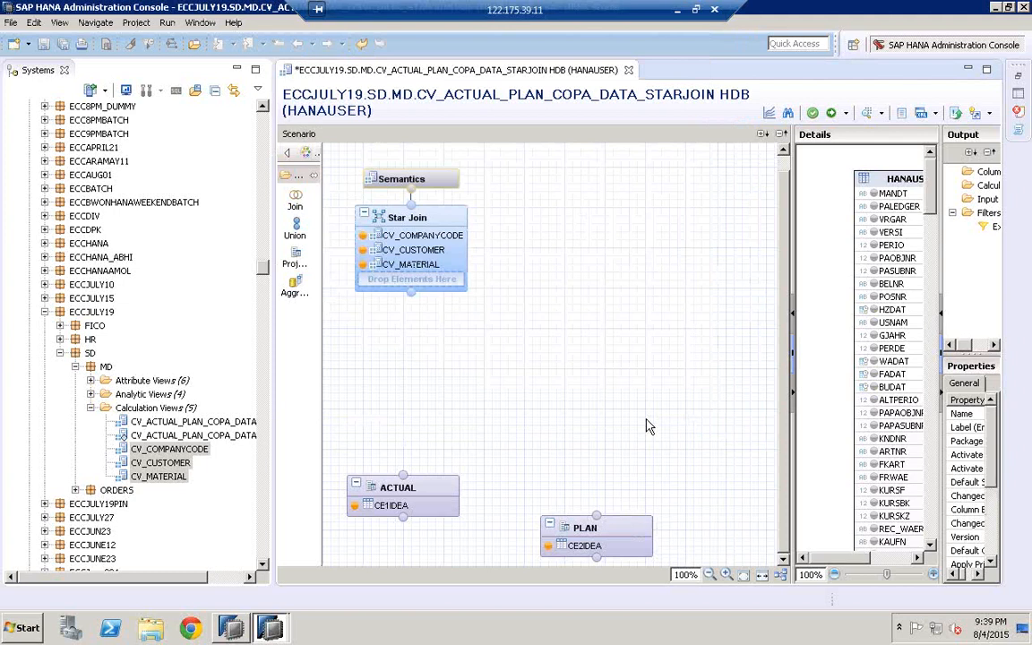
# - Move the ACTUAL projection node slightly down so it sits closer to the level of the PLAN node
pyautogui.click(414, 510)
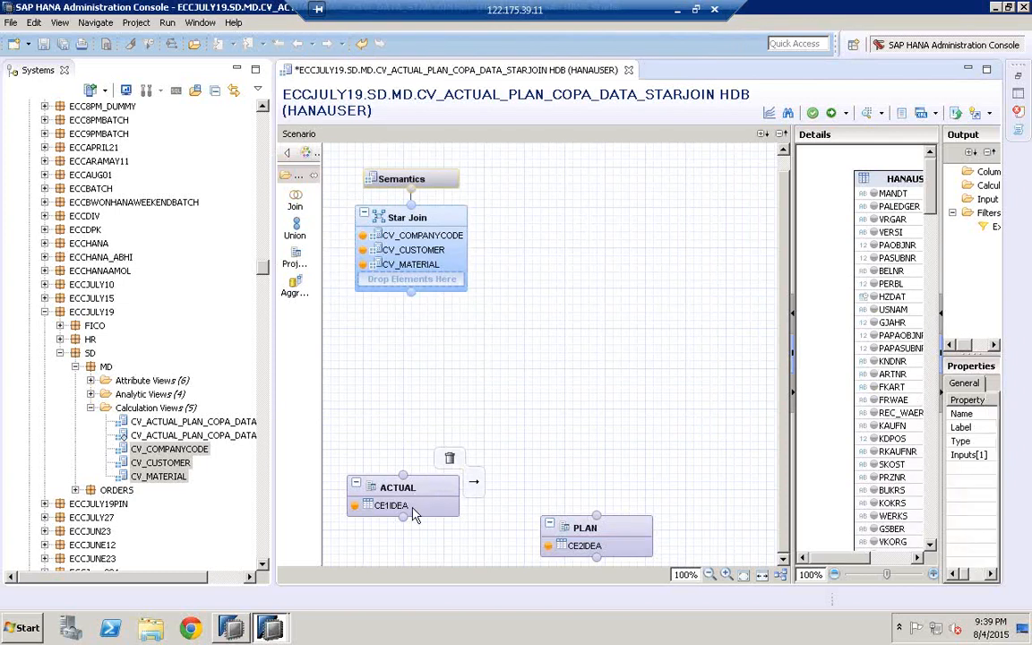
pyautogui.moveTo(414, 510); pyautogui.dragTo(412, 530)
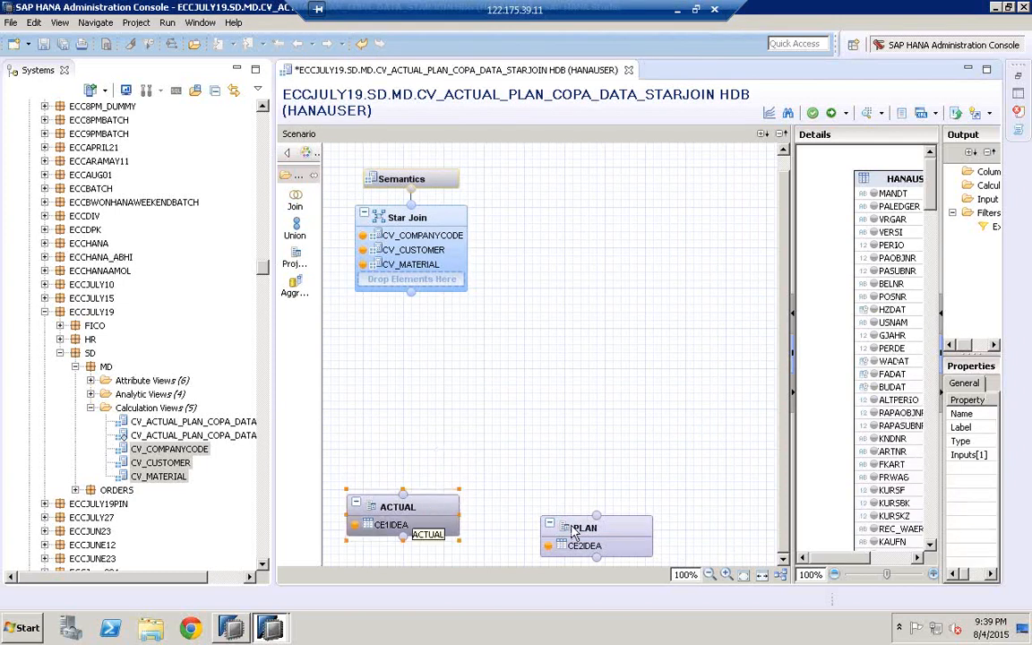
# - Level the PLAN node with ACTUAL, and feed both projections into a new union node placed above them
pyautogui.moveTo(580, 515); pyautogui.dragTo(587, 494)
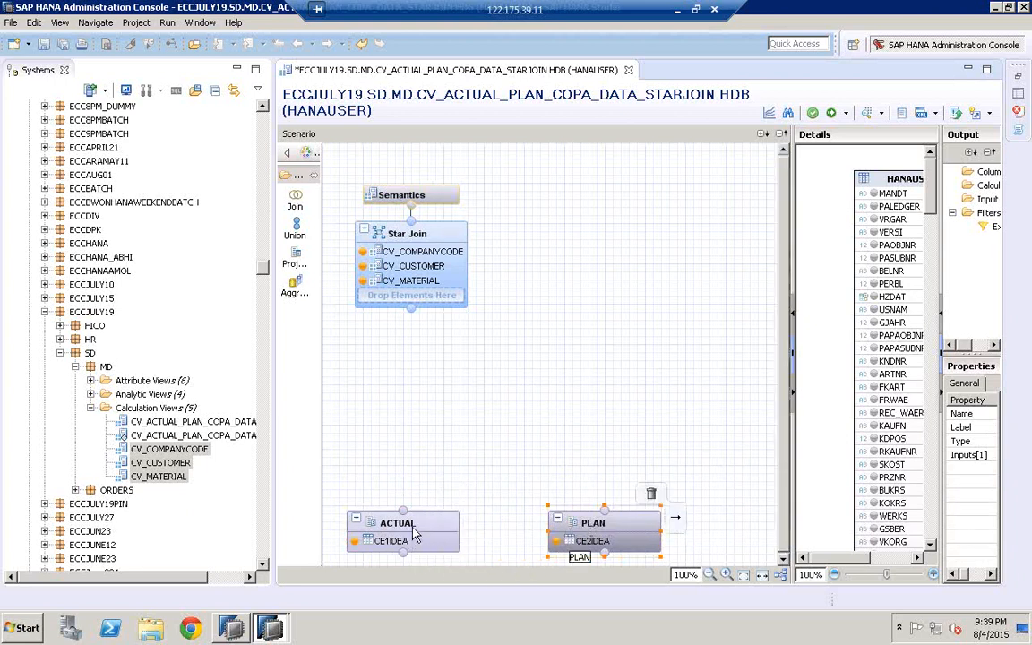
pyautogui.click(299, 231)
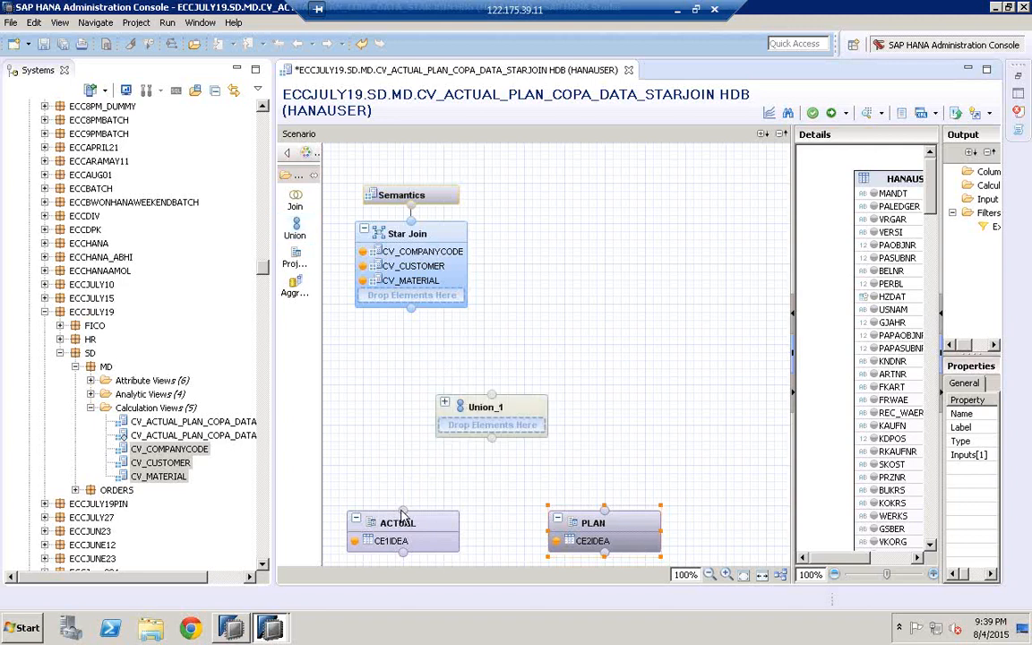
pyautogui.moveTo(403, 512); pyautogui.dragTo(493, 441)
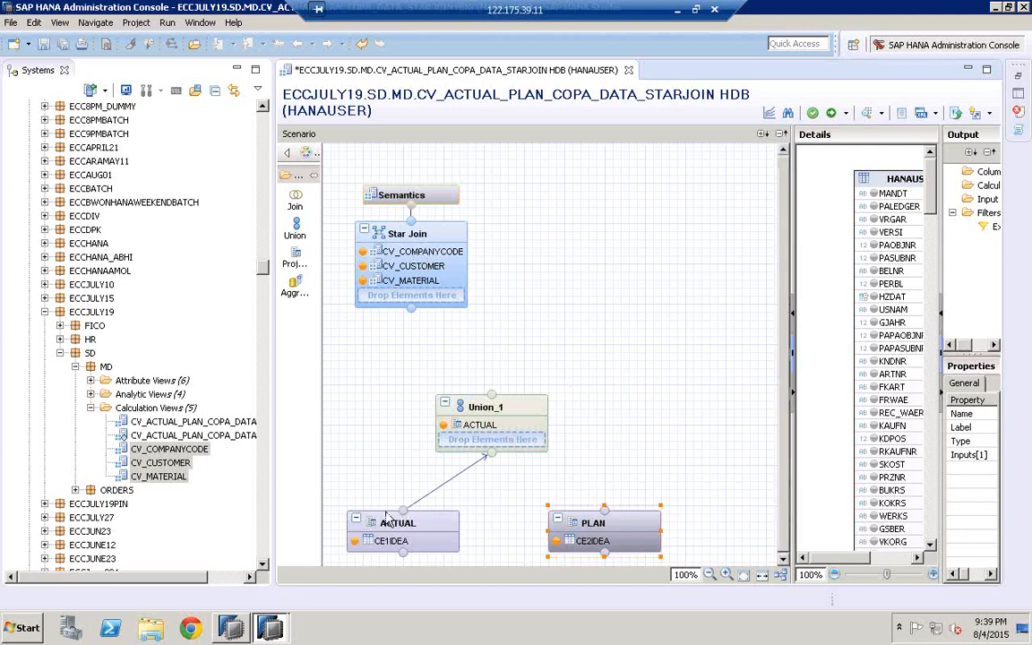
pyautogui.moveTo(472, 541)
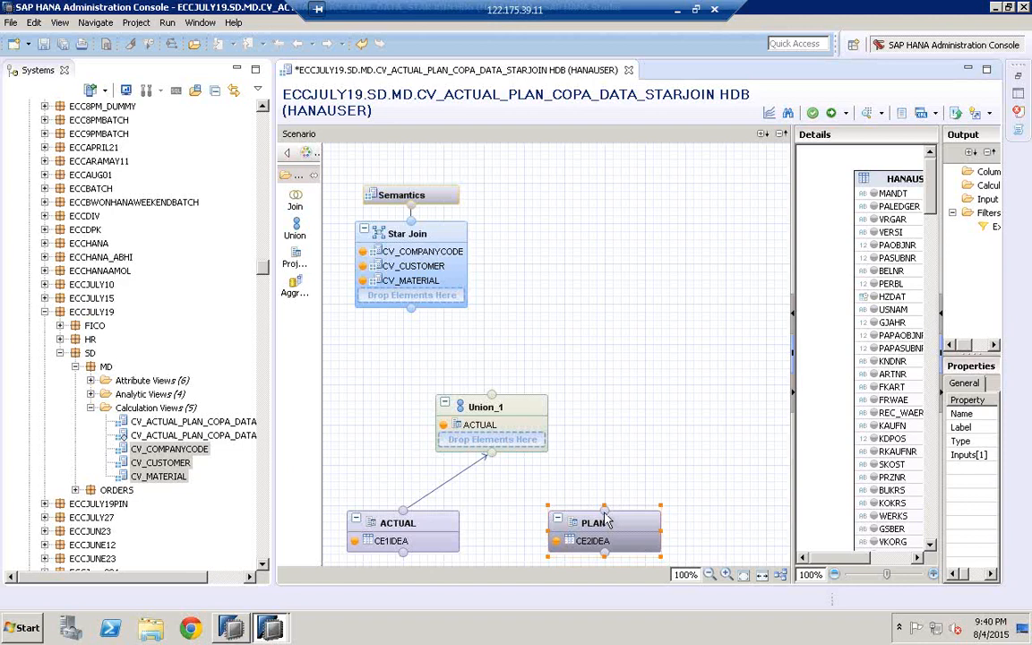
pyautogui.moveTo(615, 504); pyautogui.dragTo(492, 458)
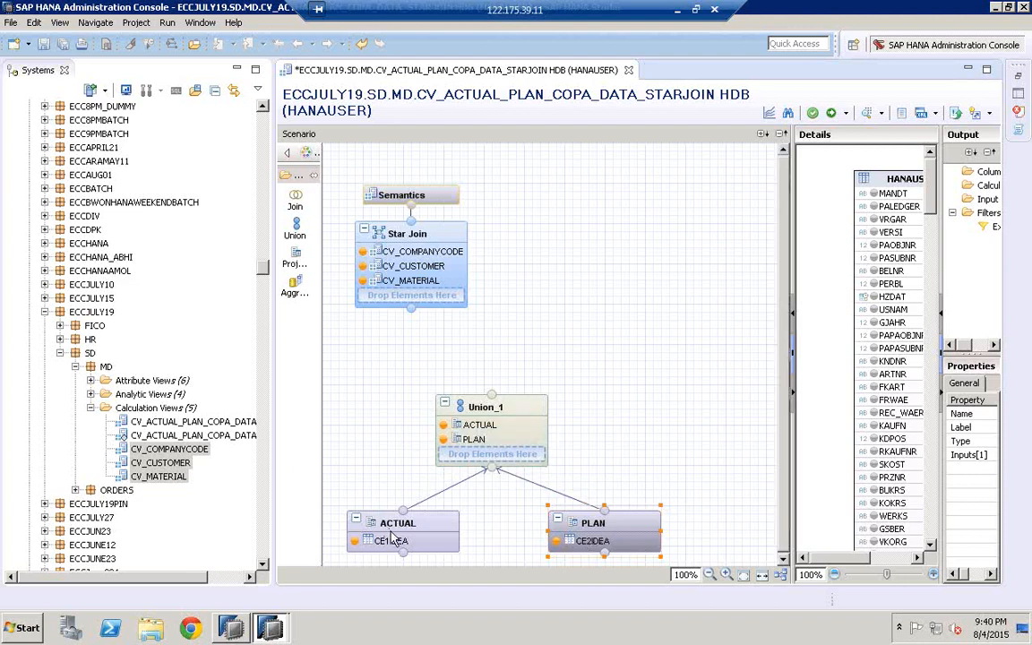
# - In the ACTUAL projection, widen the Details area, search for KNDNR, and add the KNDNR and ARTNR columns of CE1IDEA to the output
pyautogui.moveTo(386, 521)
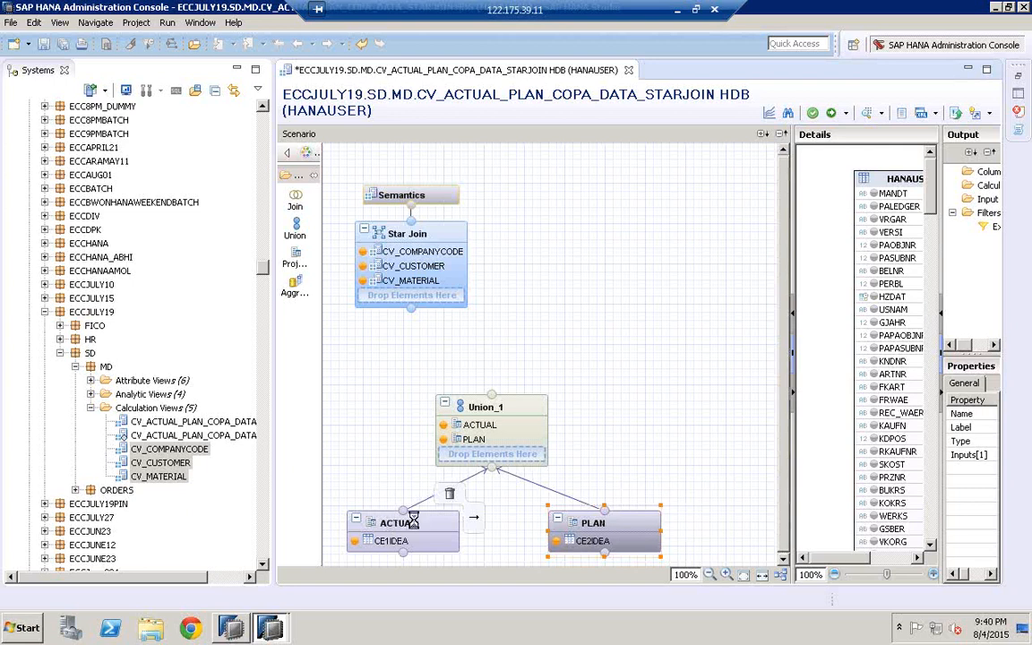
pyautogui.click(407, 528)
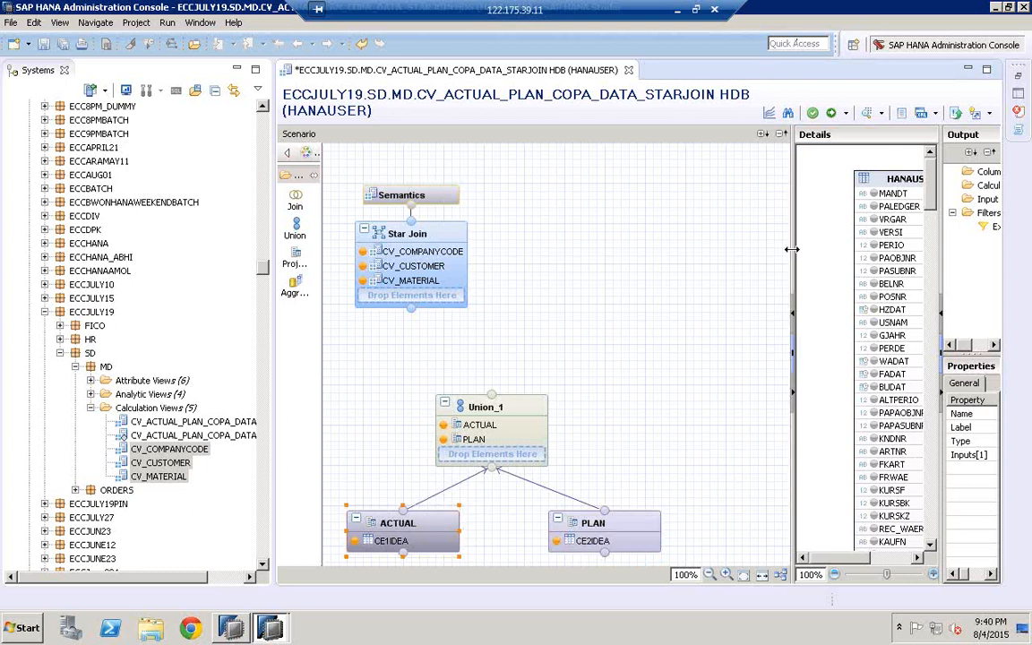
pyautogui.moveTo(792, 250); pyautogui.dragTo(634, 255)
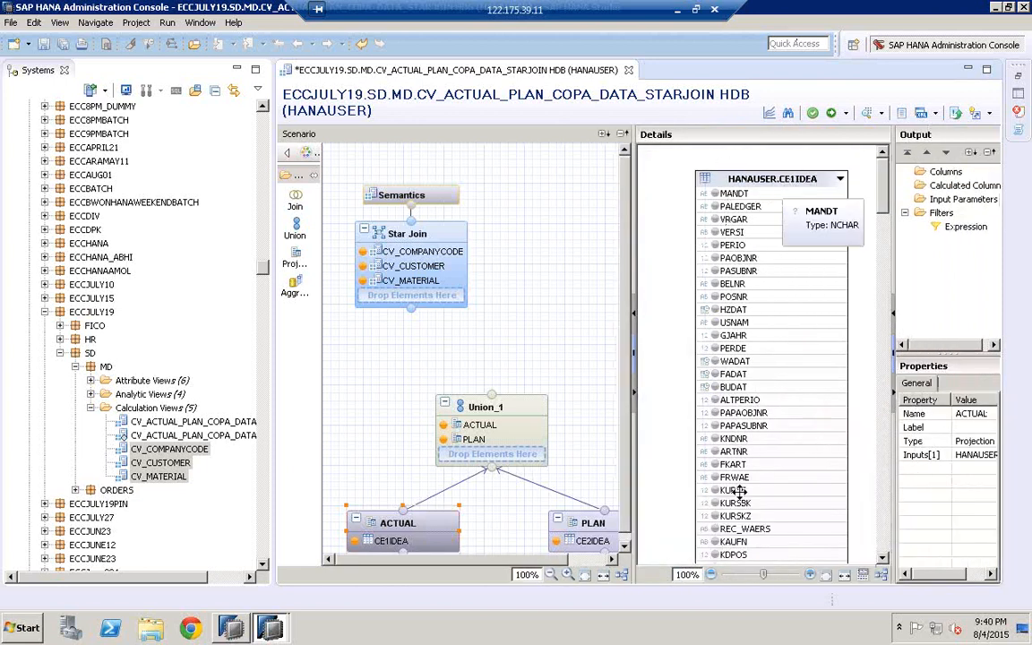
pyautogui.click(788, 117)
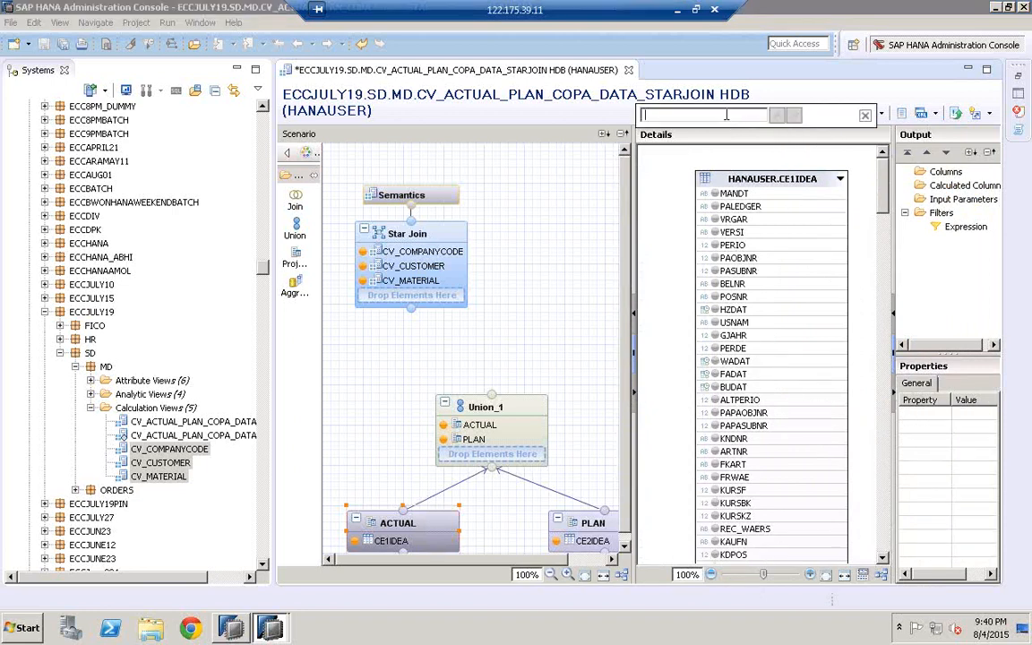
pyautogui.write('k')
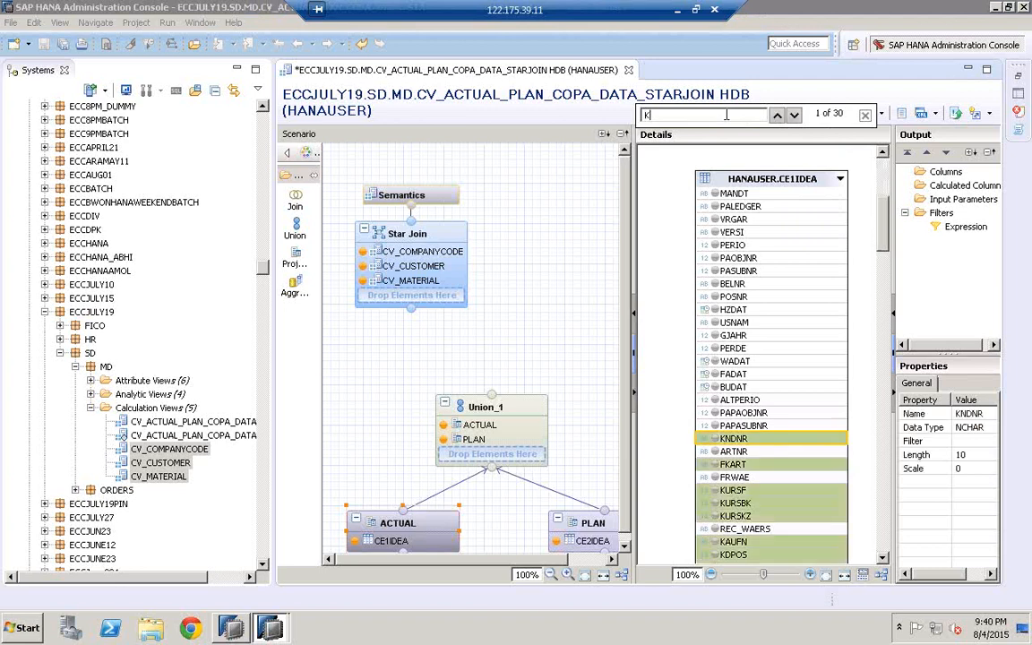
pyautogui.write('NDNR')
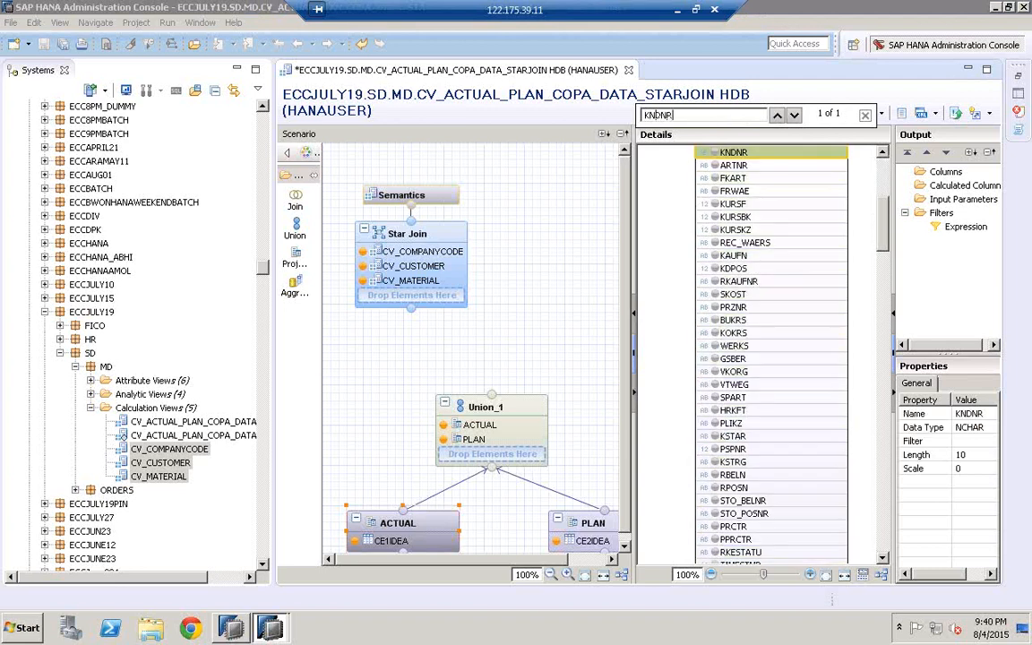
pyautogui.click(715, 153)
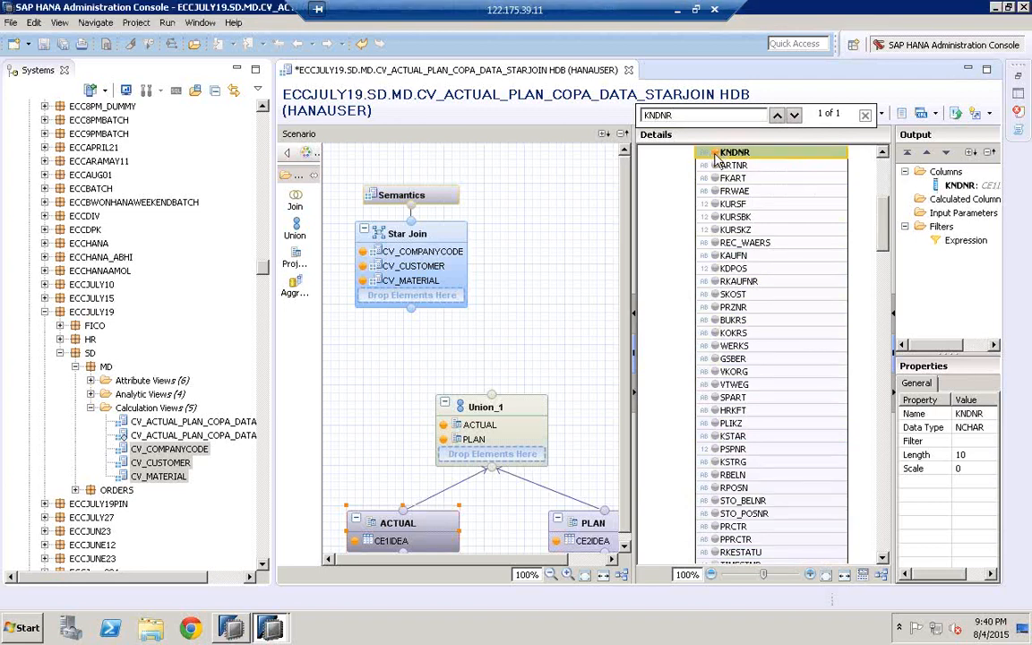
pyautogui.click(714, 165)
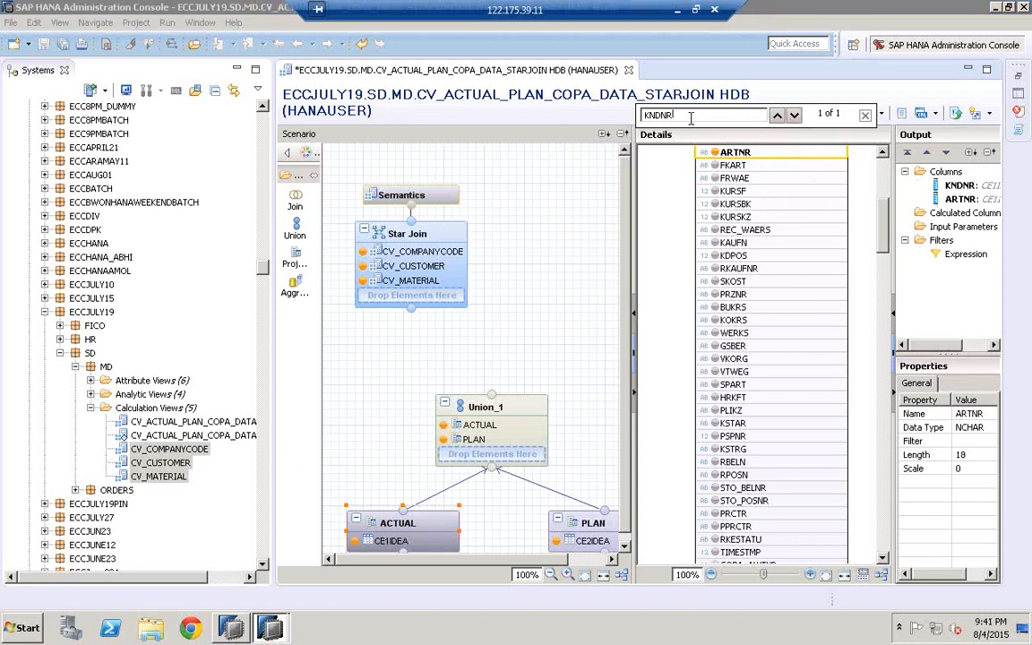
# - Search the CE1IDEA columns for BUKRS and add BUKRS to the output of the ACTUAL projection
pyautogui.press('BackSpace')
pyautogui.press('BackSpace')
pyautogui.press('BackSpace')
pyautogui.press('BackSpace')
pyautogui.press('BackSpace')
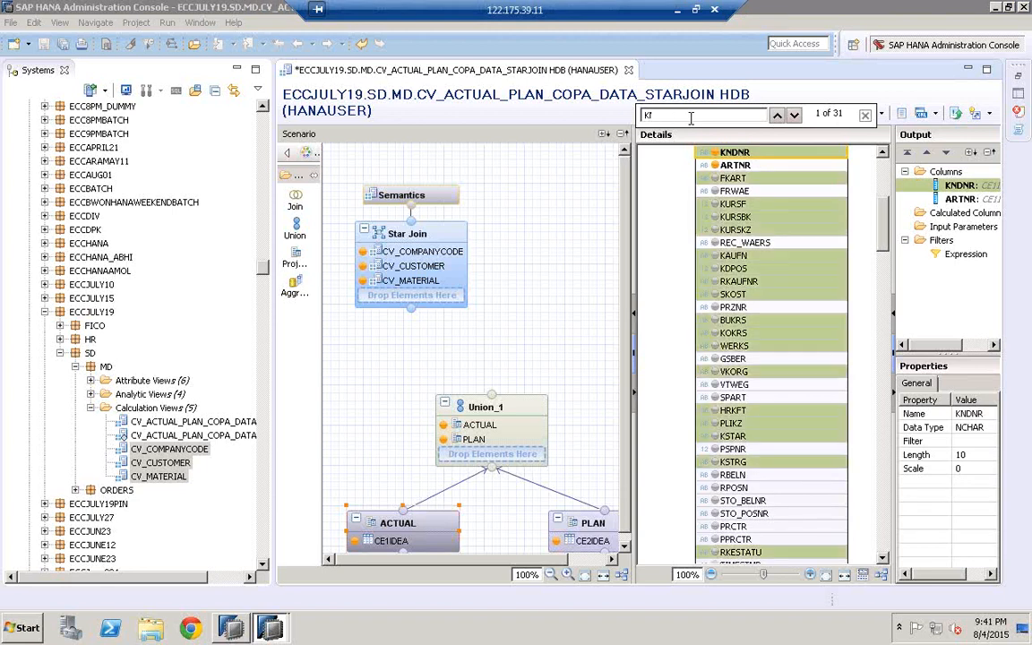
pyautogui.write('BU')
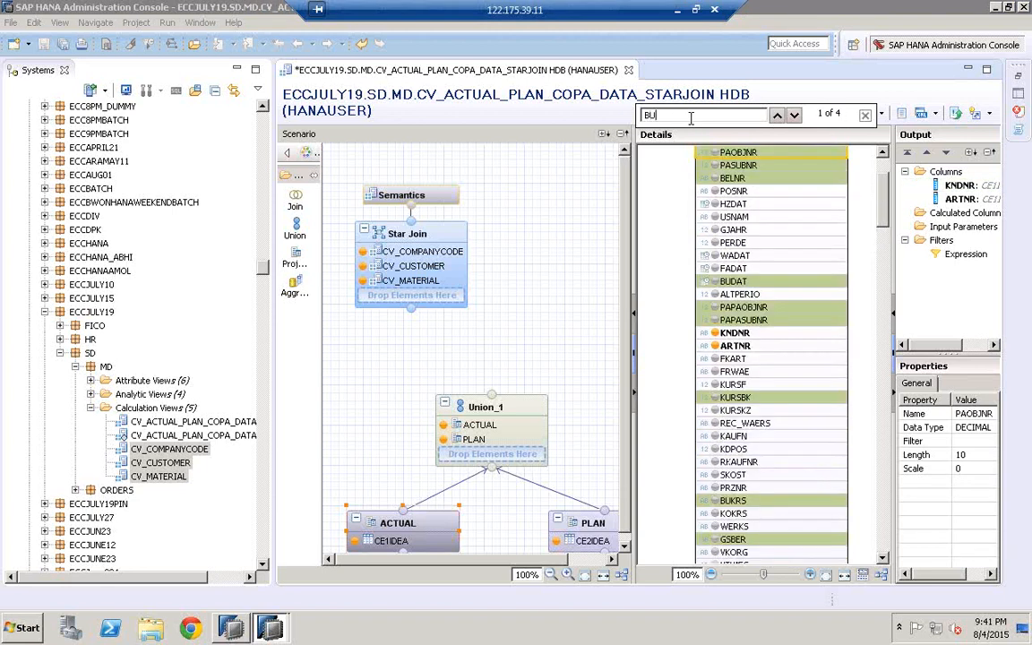
pyautogui.write('KRS')
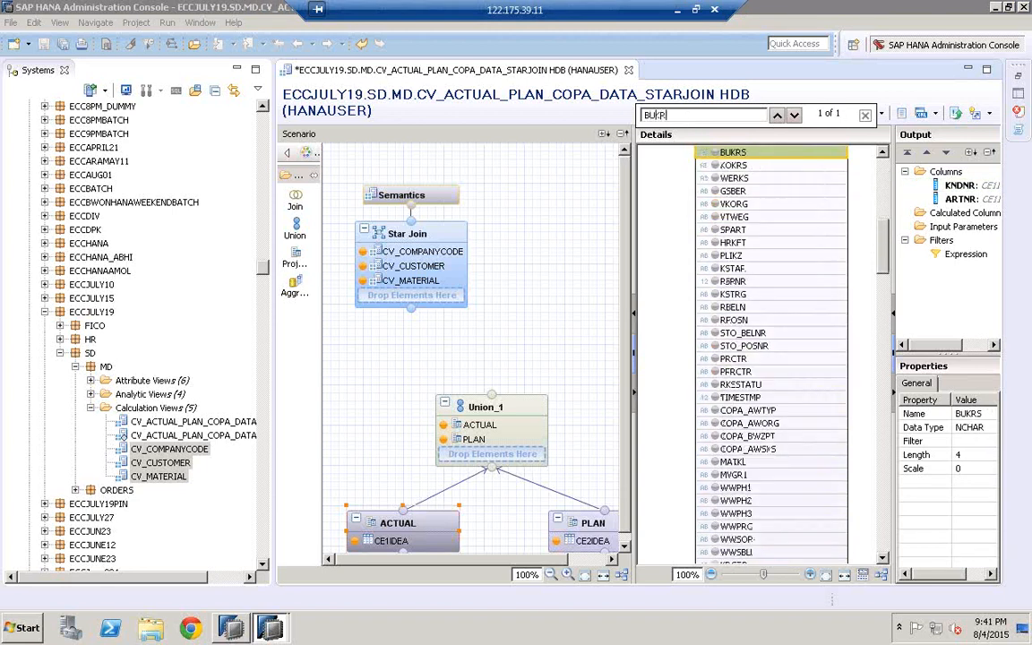
pyautogui.click(716, 154)
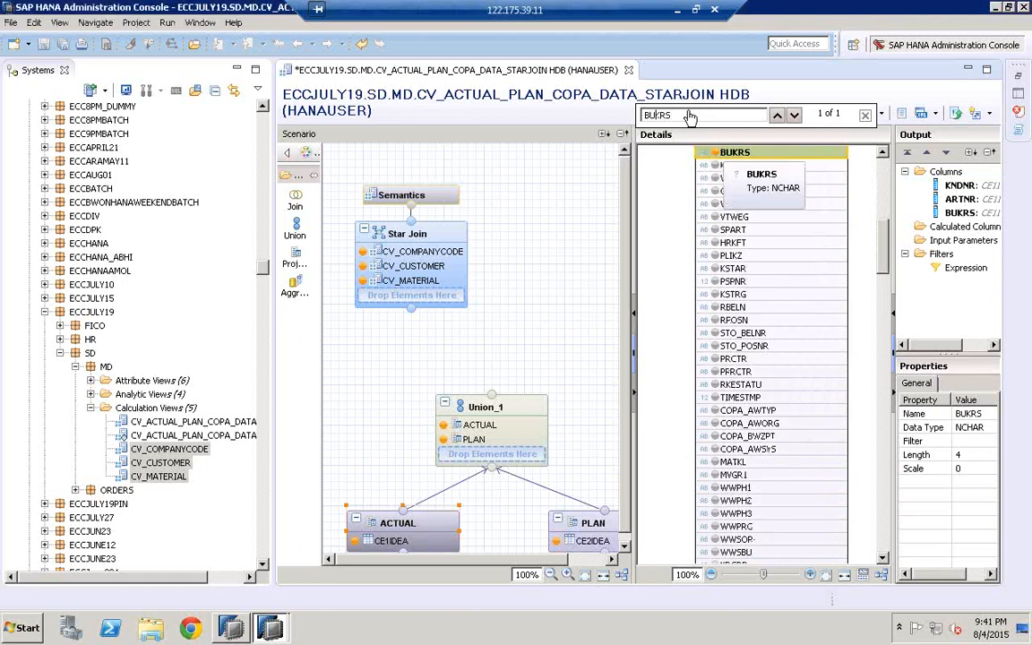
# - Find the VV010 column in CE1IDEA and add it to the ACTUAL projection's output
pyautogui.press('BackSpace')
pyautogui.press('BackSpace')
pyautogui.press('BackSpace')
pyautogui.press('BackSpace')
pyautogui.press('BackSpace')
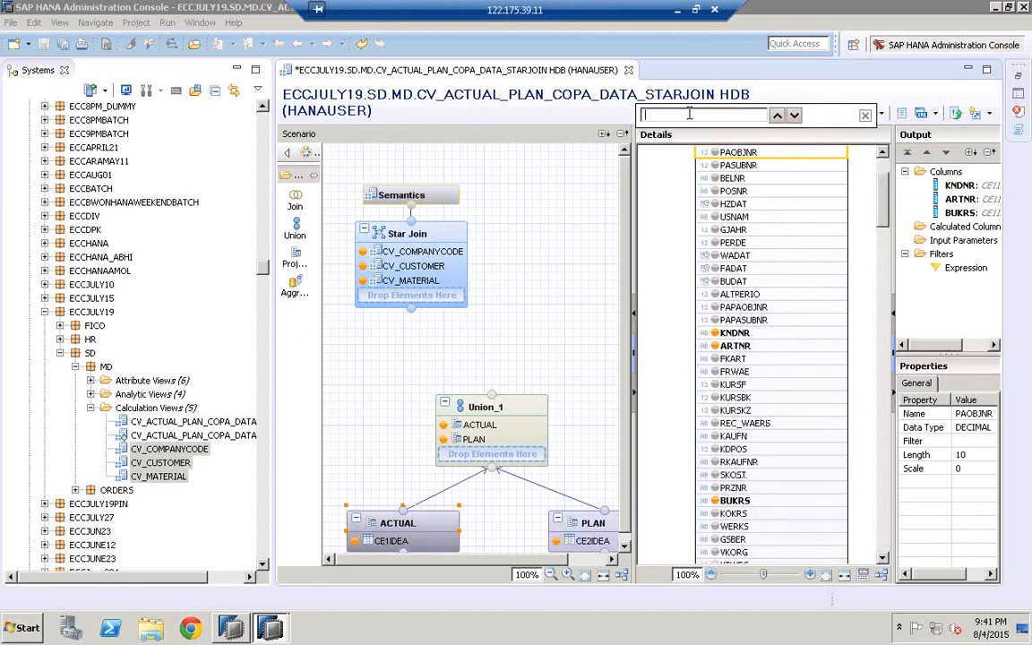
pyautogui.write('vv0')
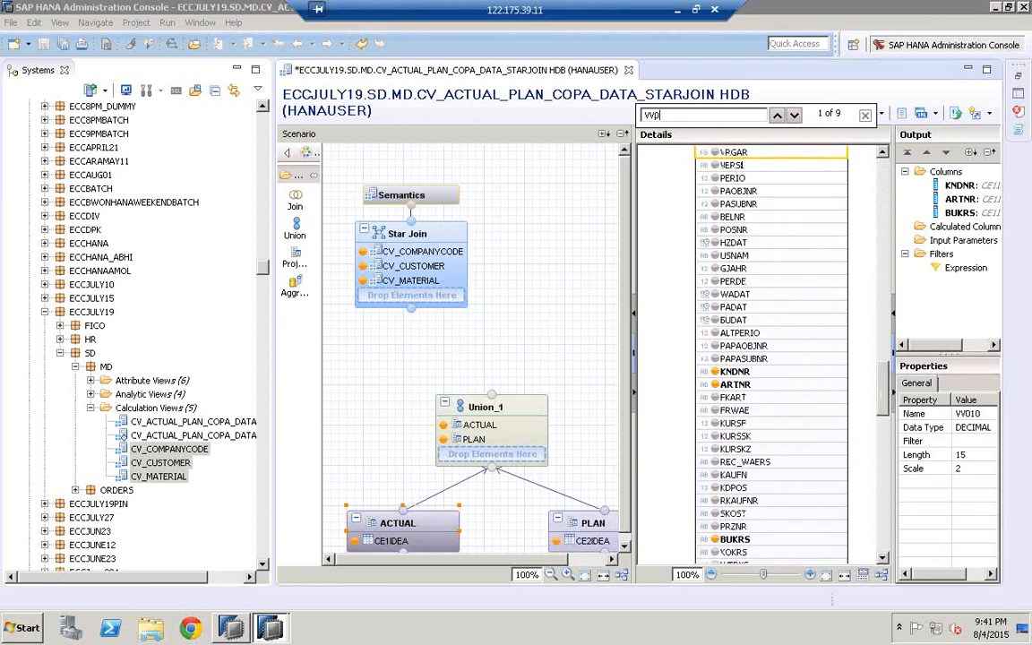
pyautogui.write('10')
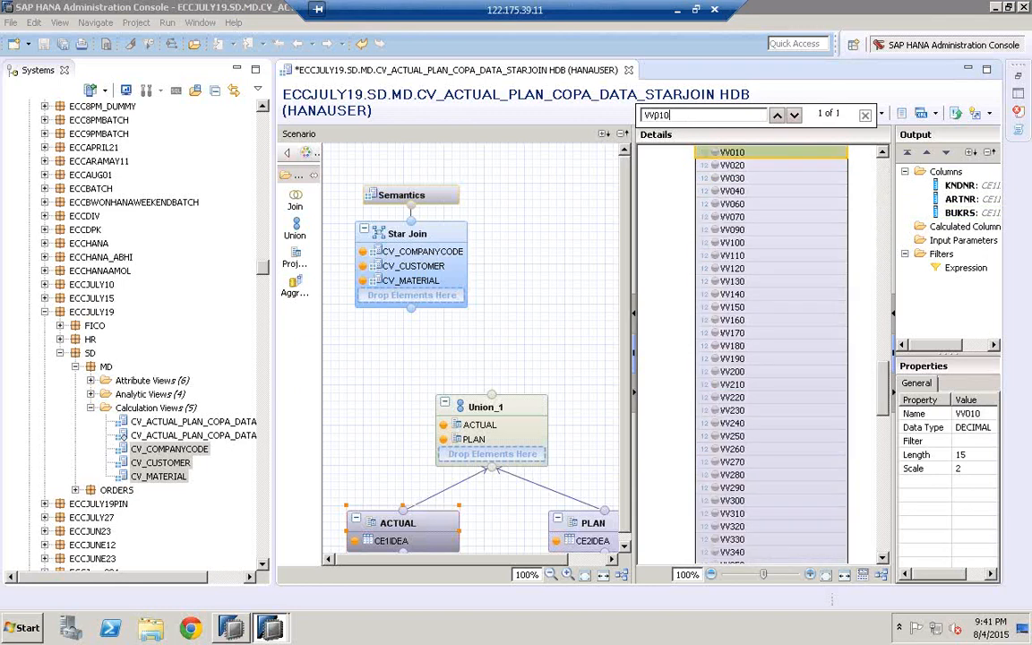
pyautogui.click(714, 152)
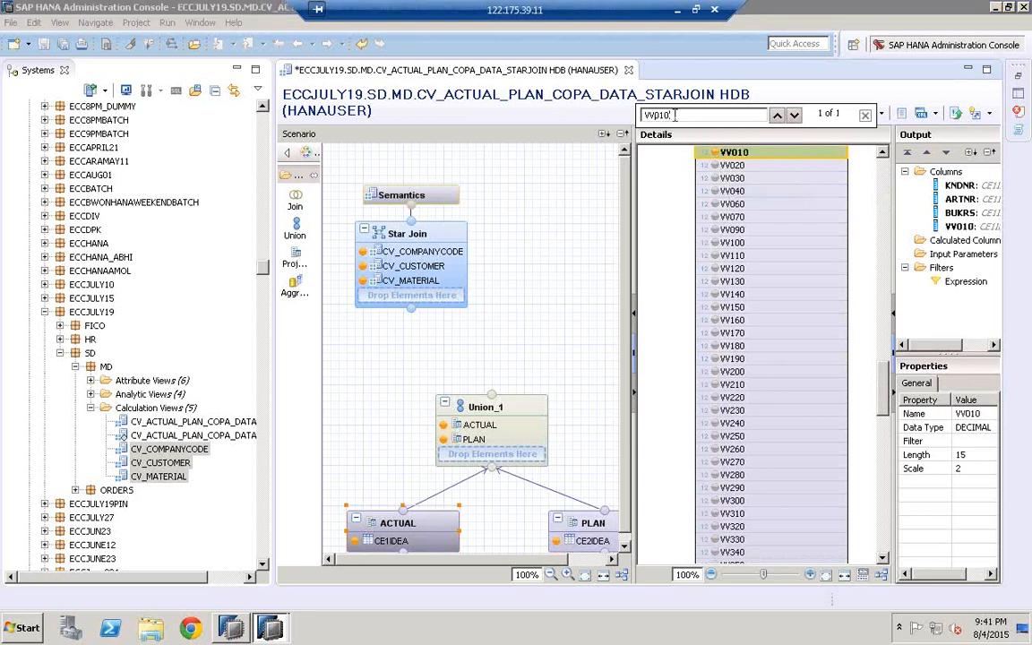
# - Find the VV070 column in CE1IDEA, add it to the ACTUAL projection's output, and close the column search
pyautogui.press('BackSpace')
pyautogui.press('BackSpace')
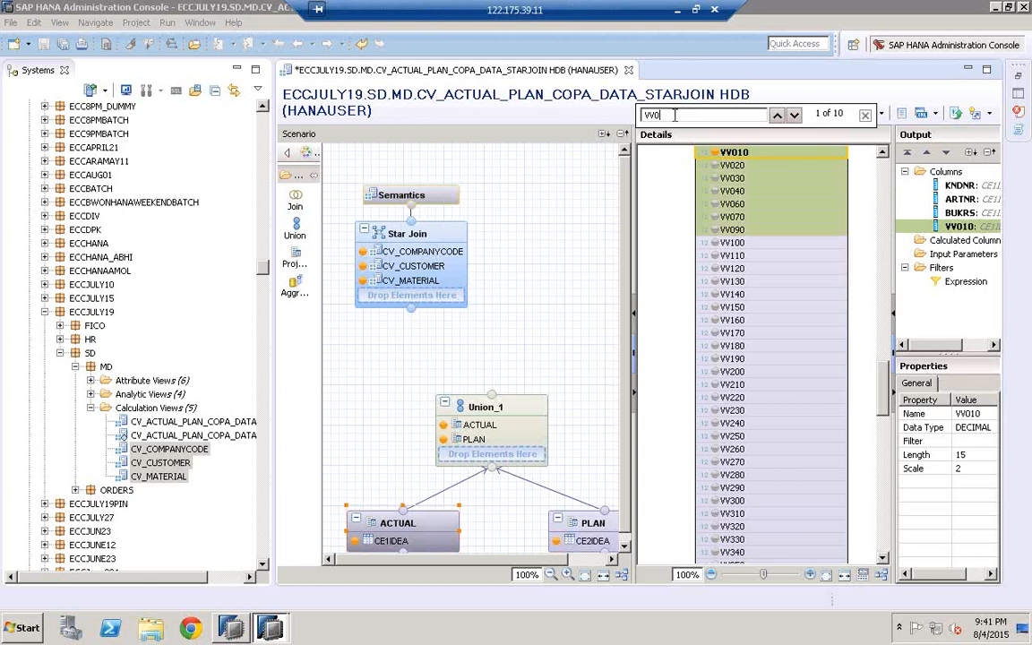
pyautogui.write('70')
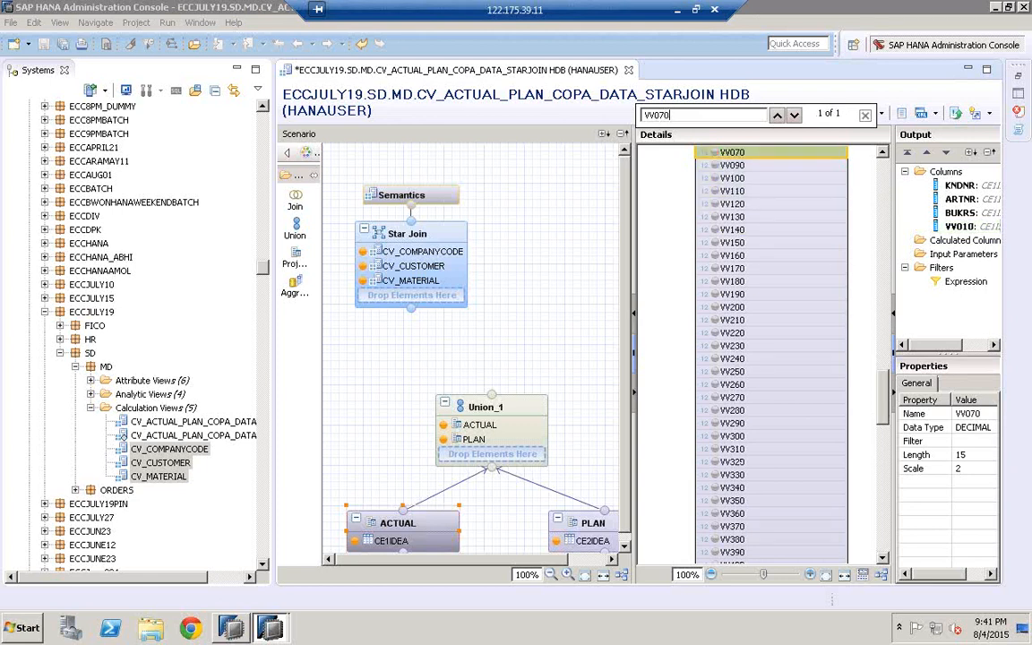
pyautogui.click(716, 155)
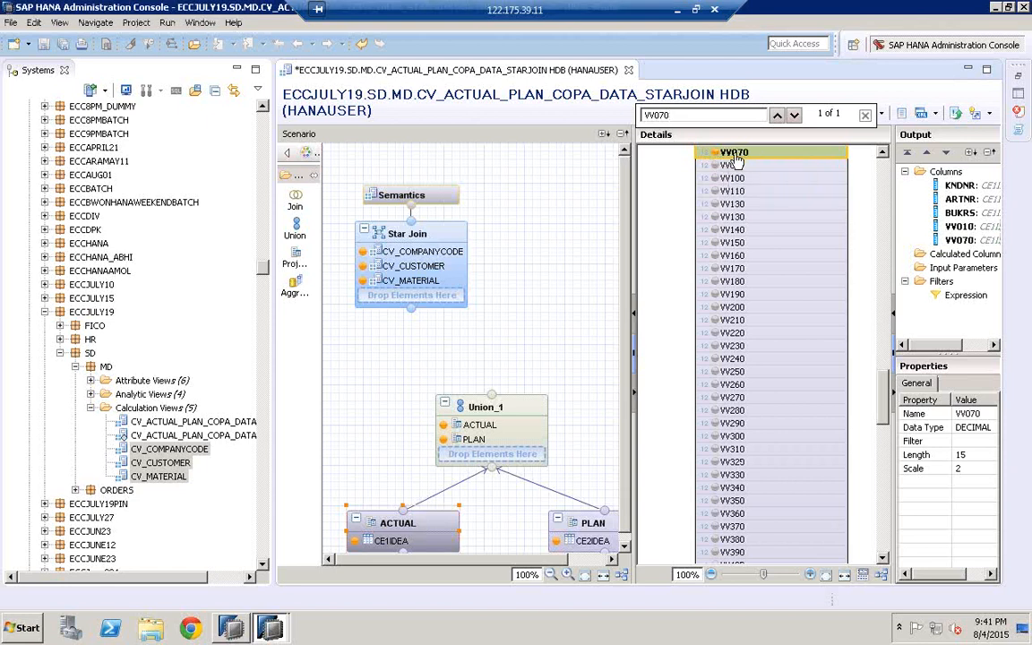
pyautogui.click(865, 118)
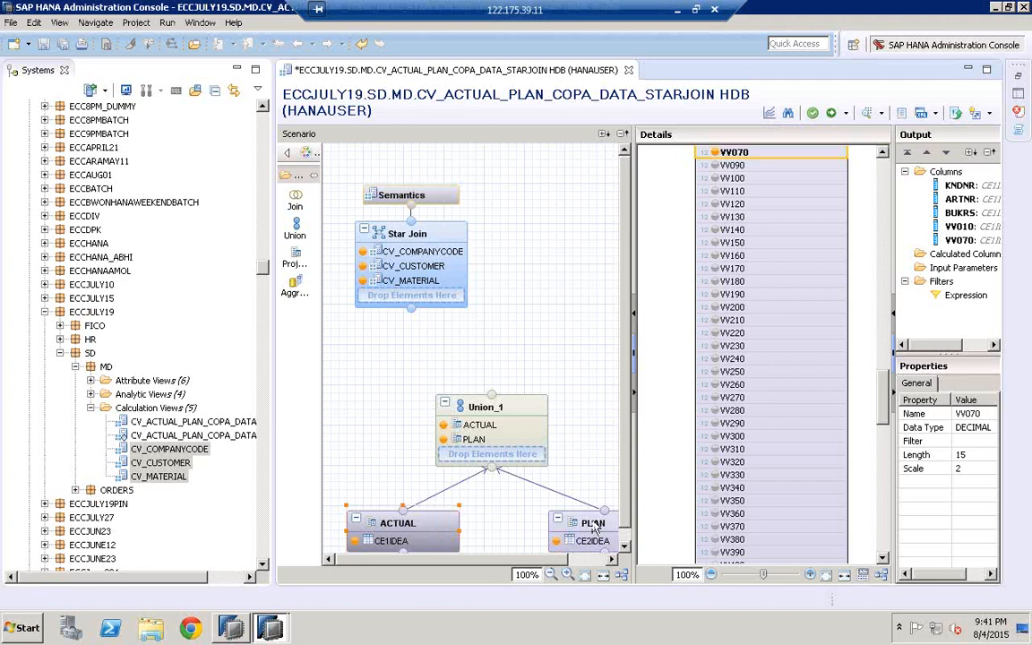
# - In the PLAN projection, search the CE2IDEA columns for KNDNR and add KNDNR to the output
pyautogui.hscroll(1, 591, 529)
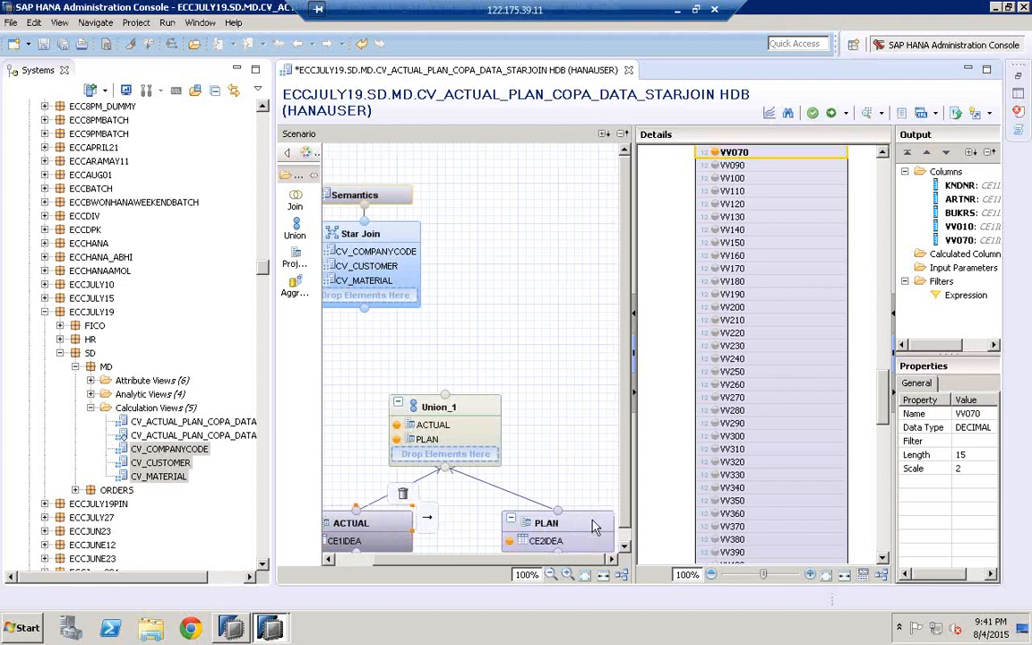
pyautogui.click(530, 528)
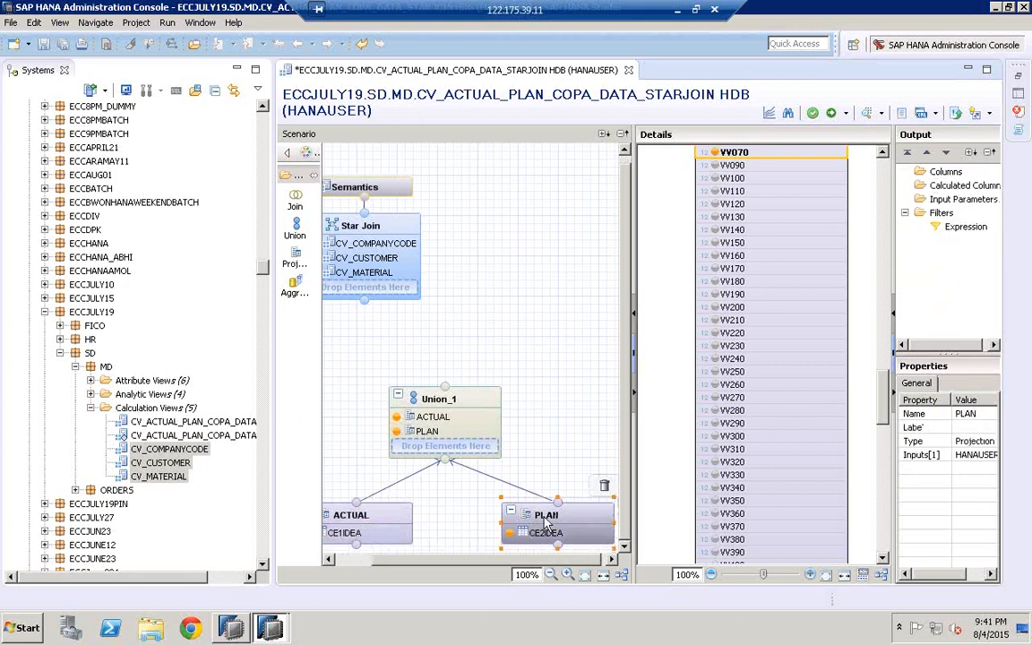
pyautogui.click(577, 519)
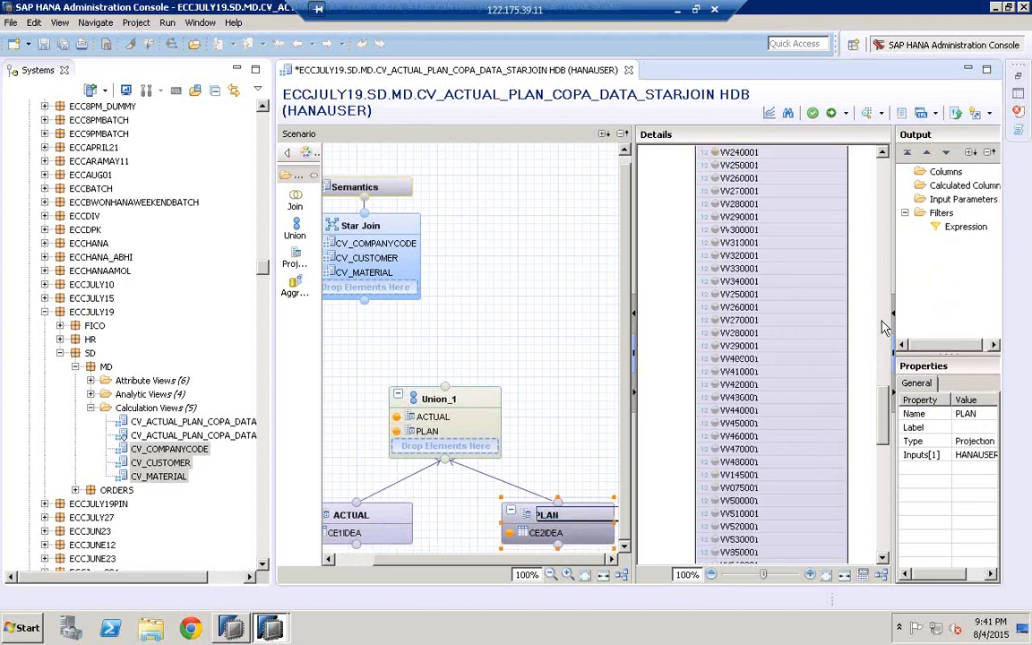
pyautogui.press('Return')
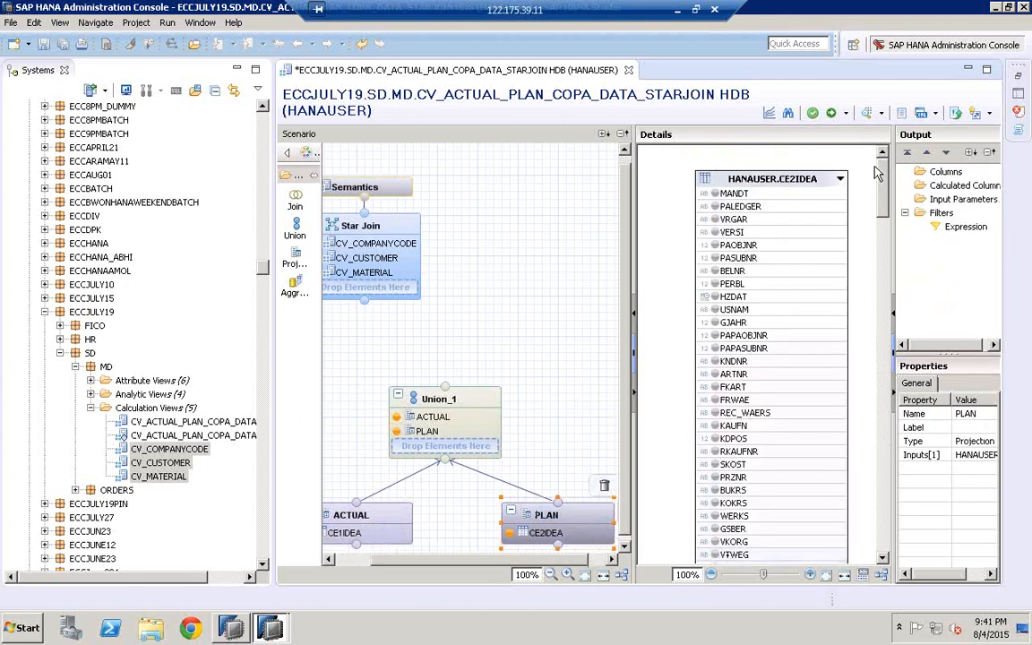
pyautogui.click(788, 114)
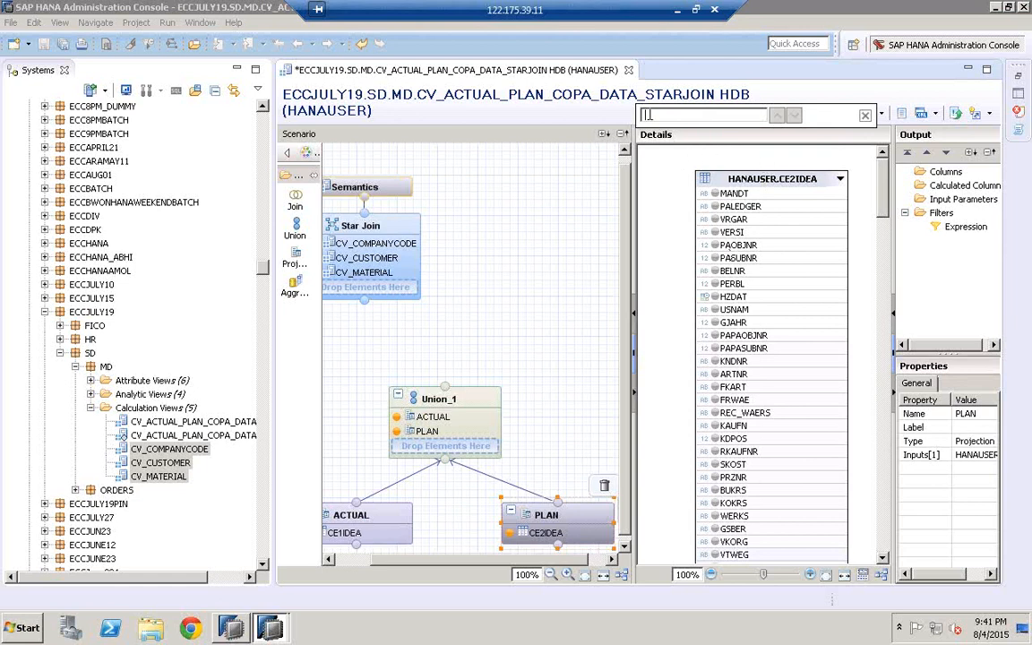
pyautogui.write('K')
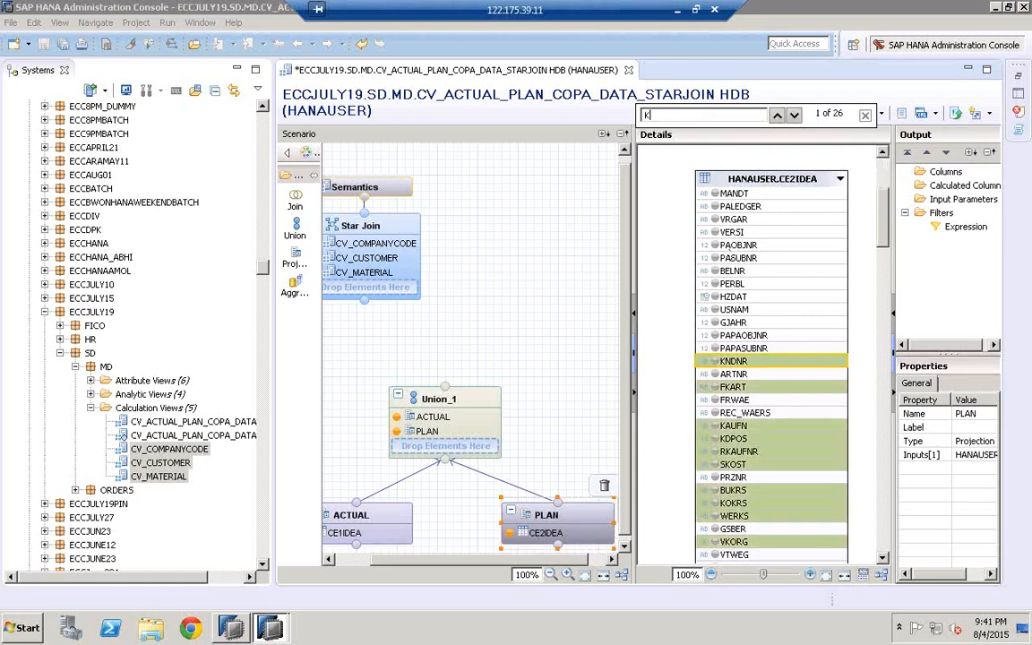
pyautogui.write('N')
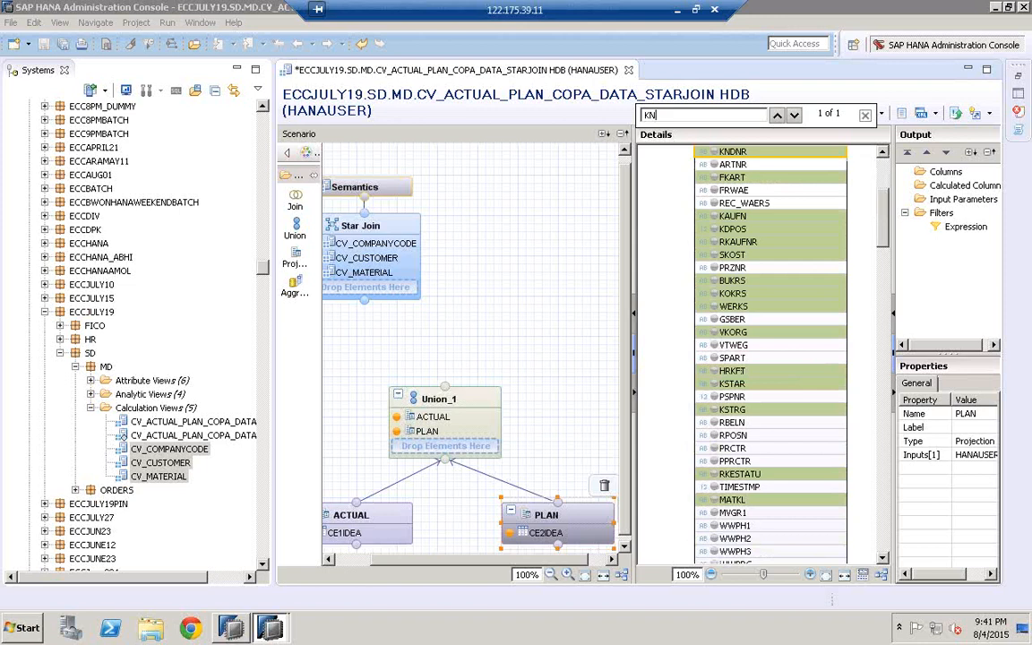
pyautogui.write('DNR')
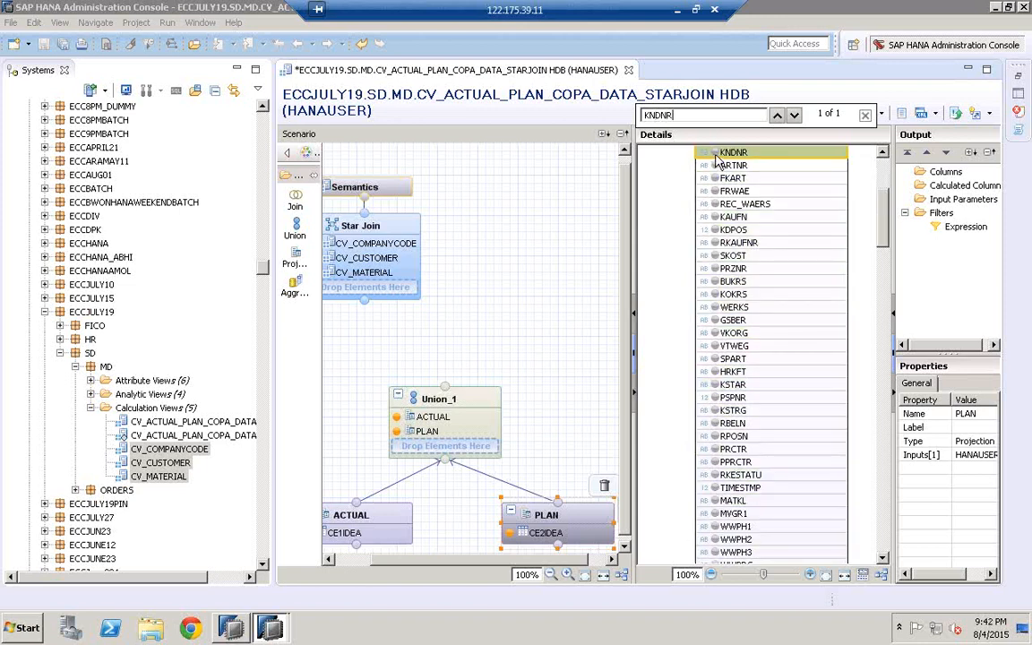
pyautogui.click(716, 154)
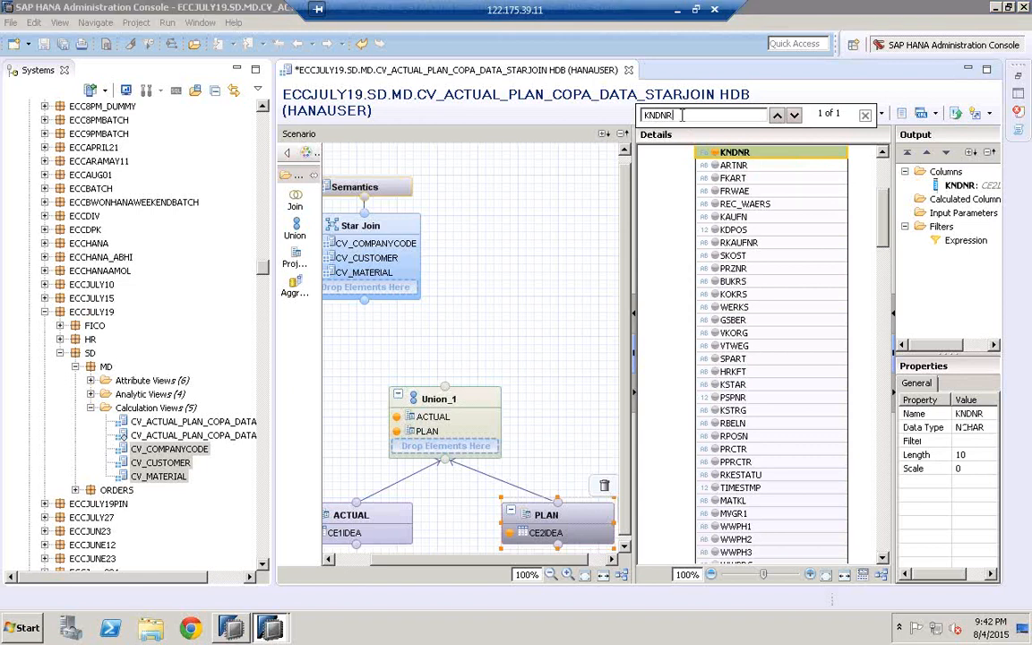
# - Search the CE2IDEA columns for ARTNR and add ARTNR to the output of the PLAN projection
pyautogui.press('BackSpace')
pyautogui.press('BackSpace')
pyautogui.press('BackSpace')
pyautogui.press('BackSpace')
pyautogui.press('BackSpace')
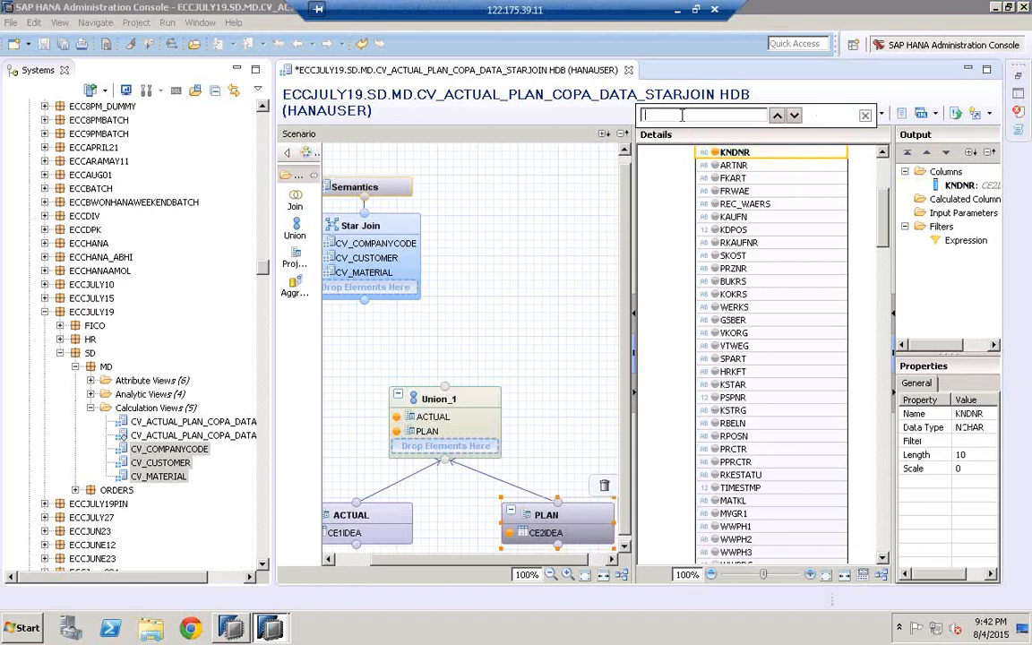
pyautogui.write('ARTNR')
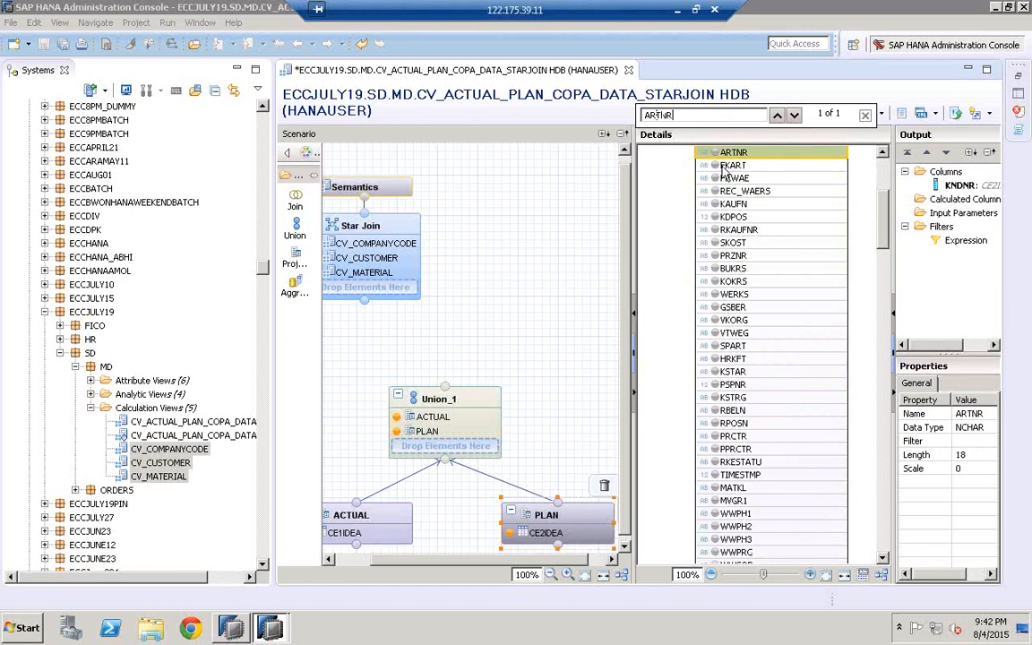
pyautogui.click(716, 154)
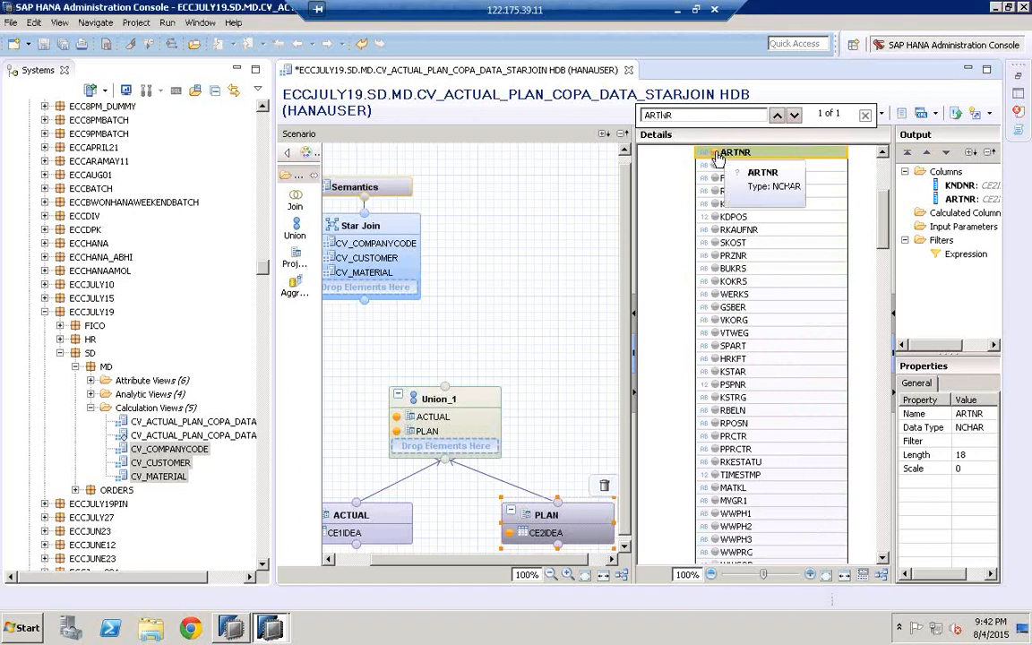
# - Find the BUKRS column in CE2IDEA and add it to the PLAN projection's output
pyautogui.press('BackSpace')
pyautogui.press('BackSpace')
pyautogui.press('BackSpace')
pyautogui.press('BackSpace')
pyautogui.press('BackSpace')
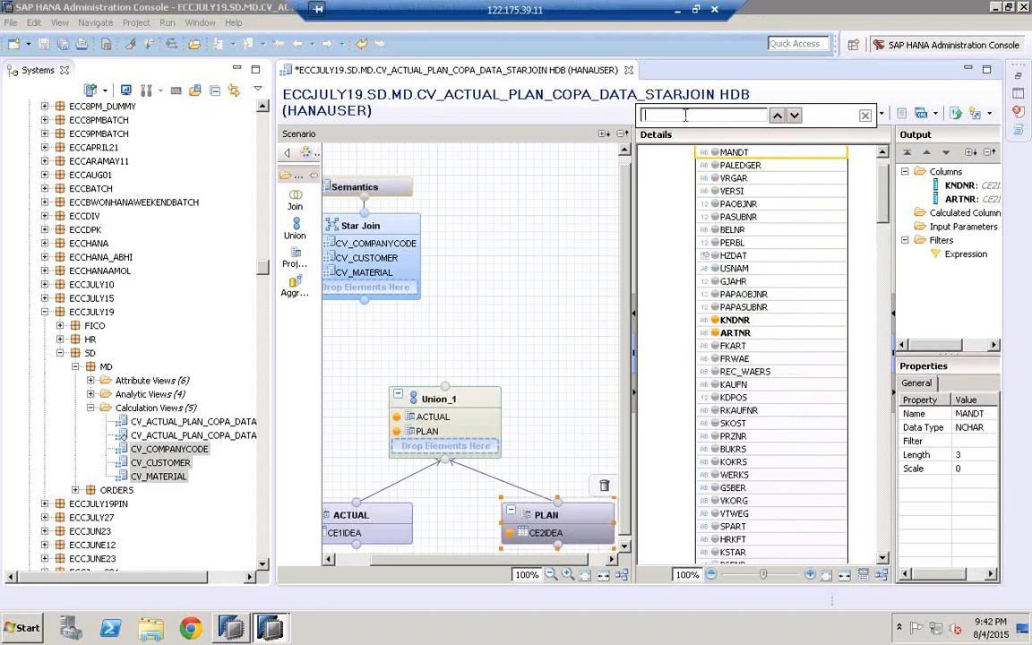
pyautogui.write('BU')
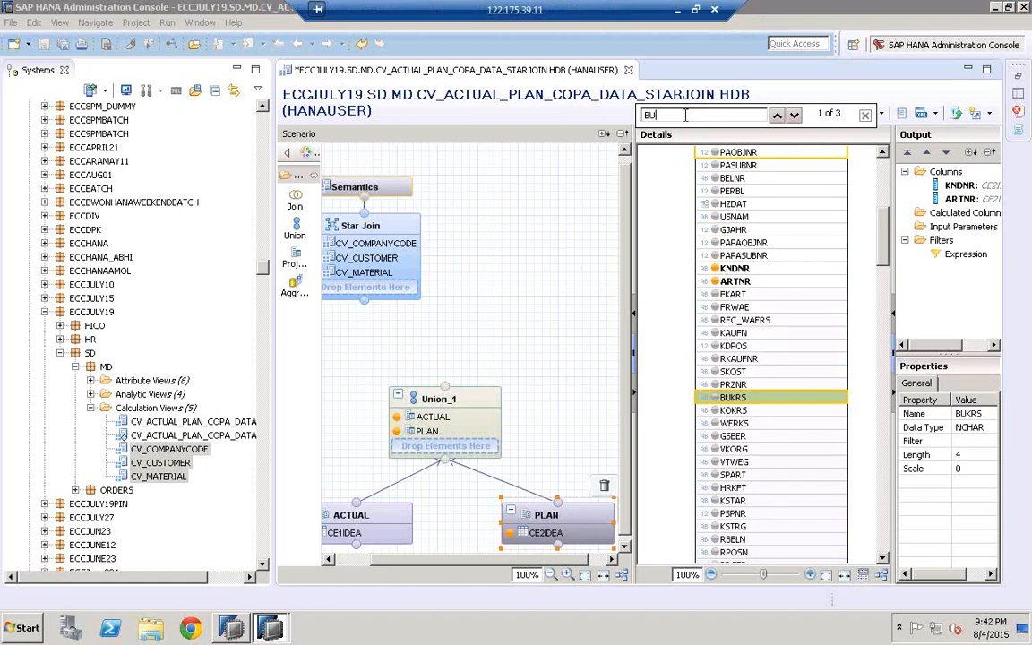
pyautogui.write('KRS')
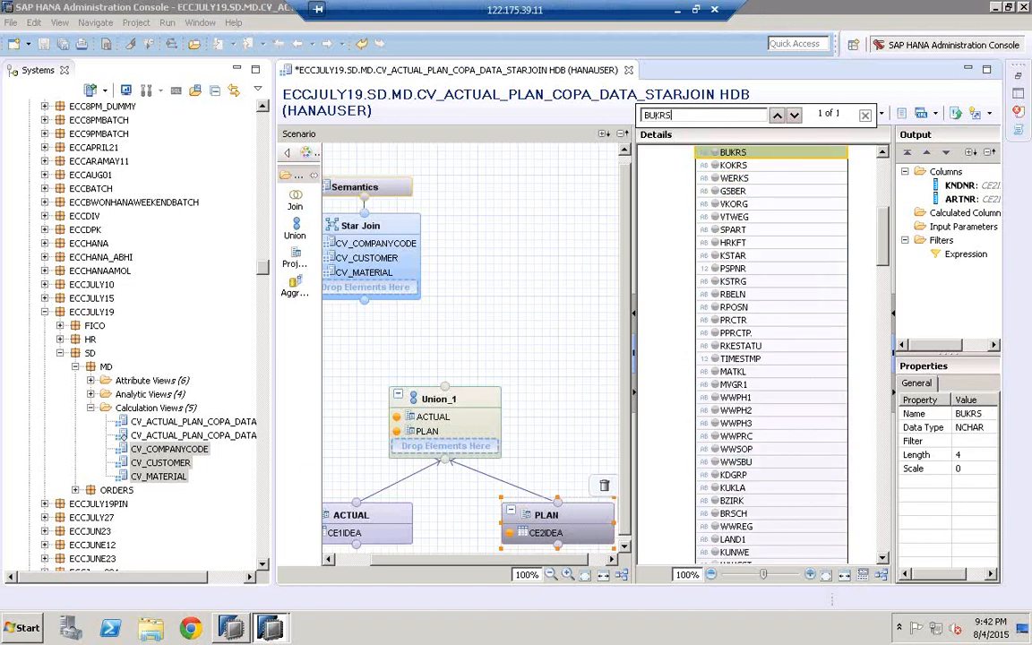
pyautogui.click(716, 153)
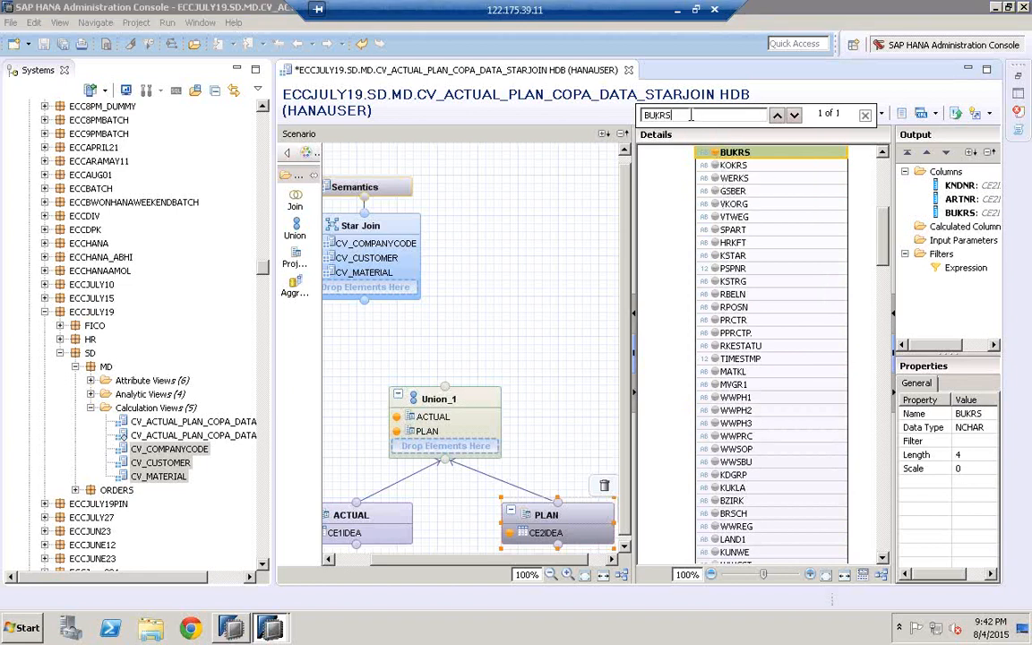
# - Search the CE2IDEA columns for VV010 and add VV010001 to the PLAN projection's output
pyautogui.press('BackSpace')
pyautogui.press('BackSpace')
pyautogui.press('BackSpace')
pyautogui.press('BackSpace')
pyautogui.press('BackSpace')
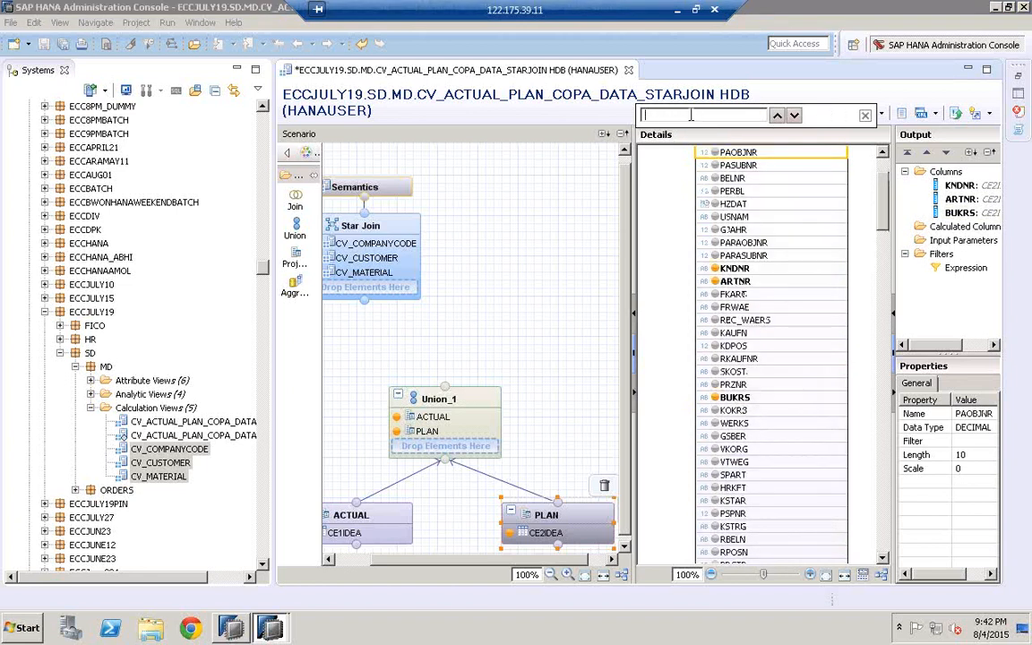
pyautogui.write('VV0')
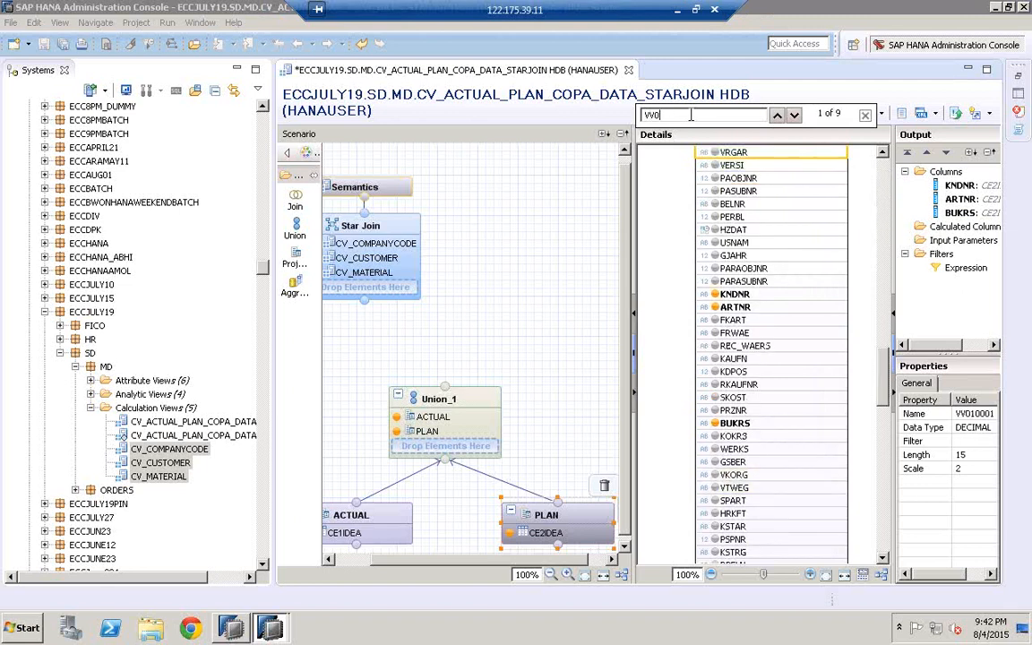
pyautogui.write('10')
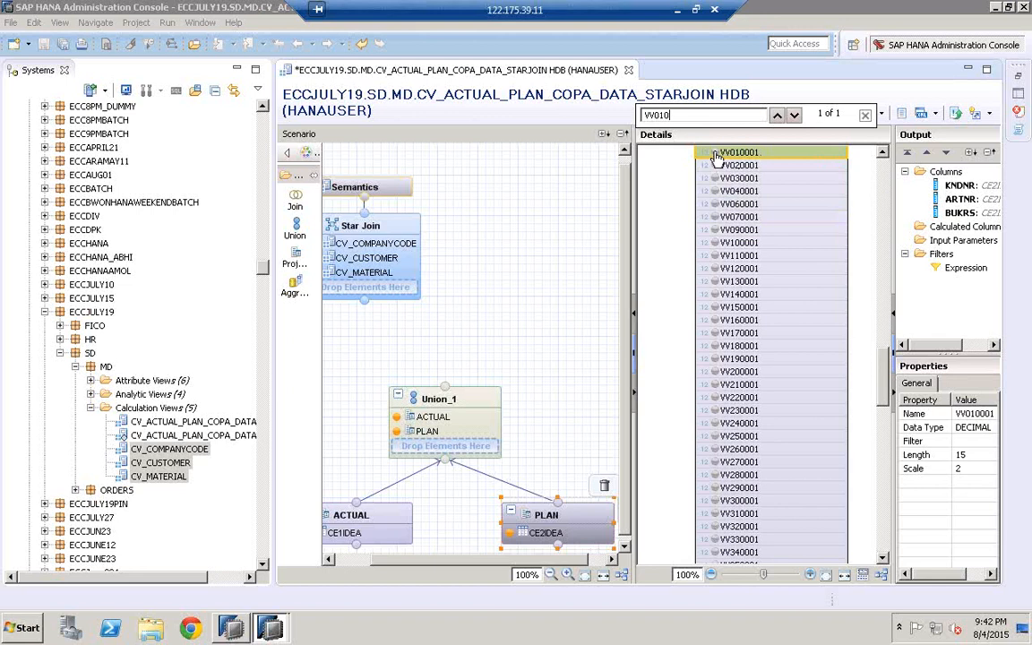
pyautogui.click(715, 153)
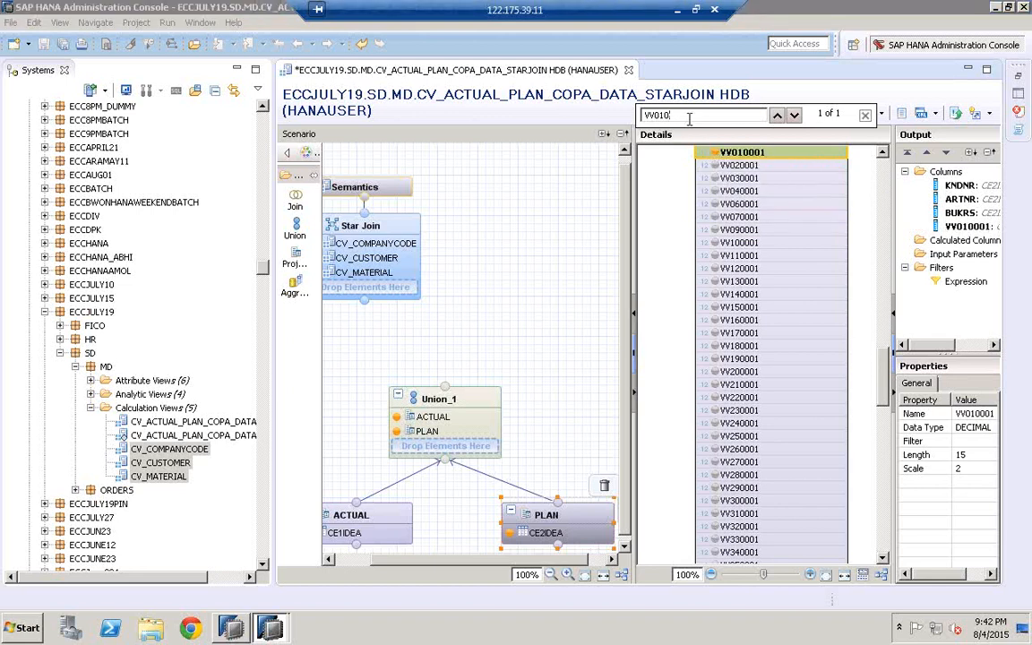
# - Find the VV070001 column in CE2IDEA and add it to the PLAN projection's output
pyautogui.press('BackSpace')
pyautogui.press('BackSpace')
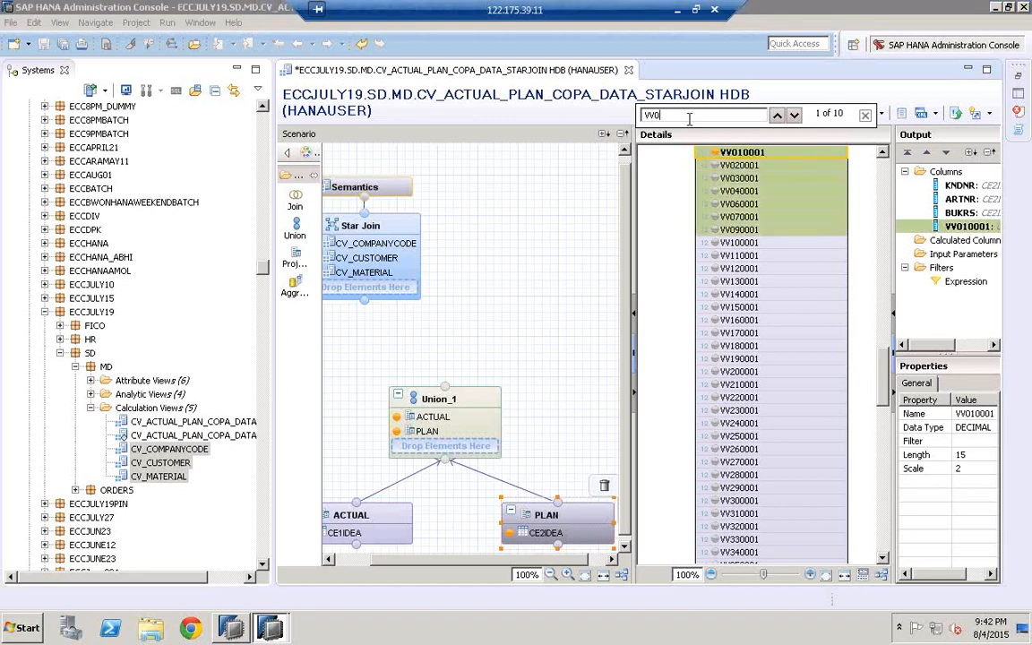
pyautogui.write('7001')
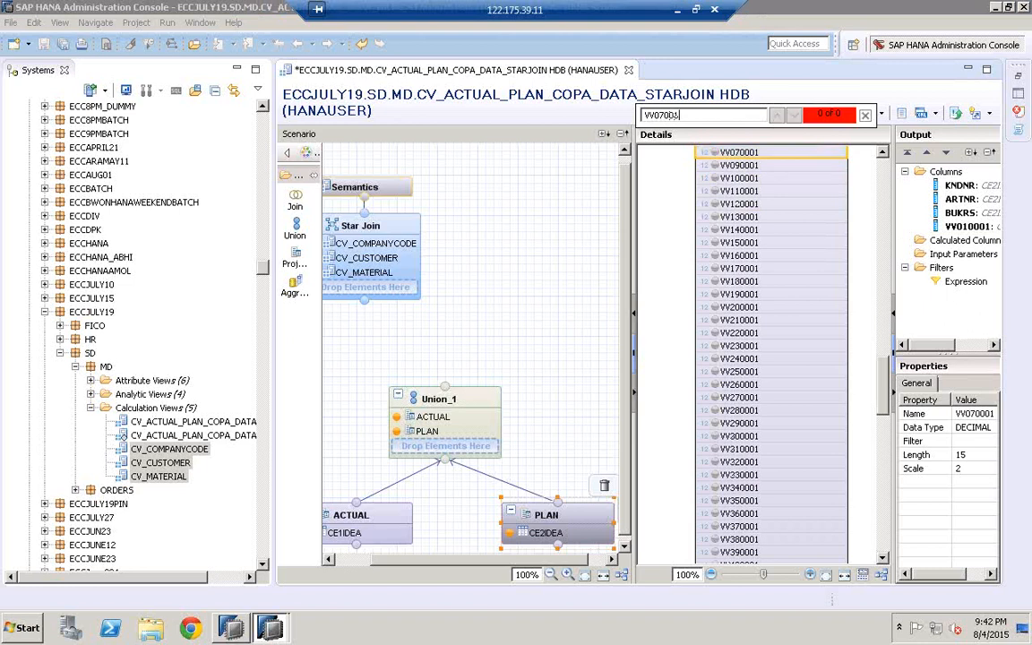
pyautogui.press('BackSpace')
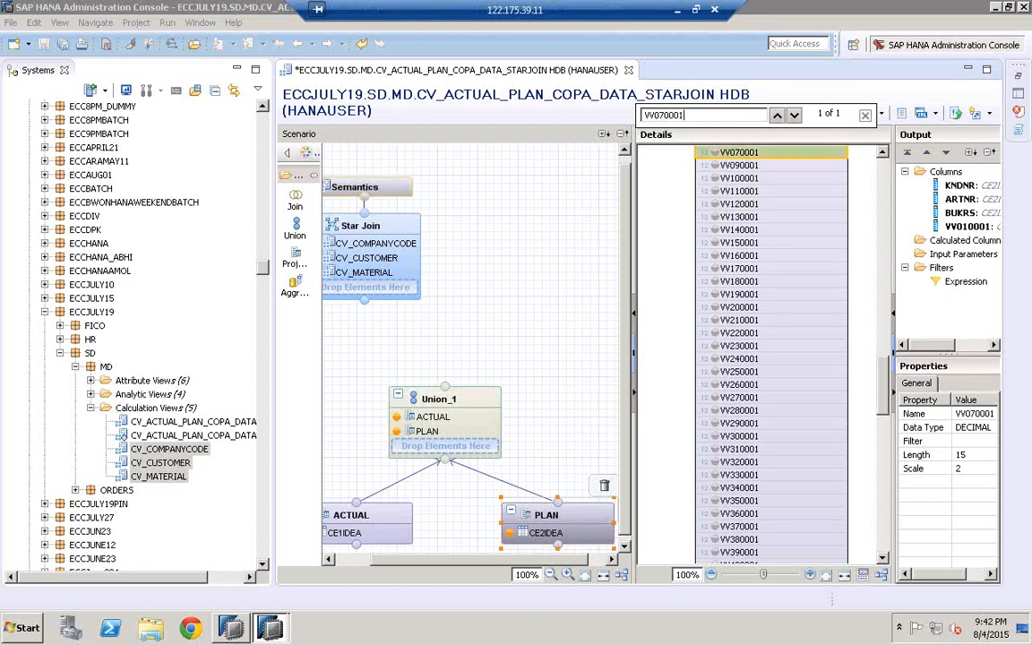
pyautogui.click(716, 155)
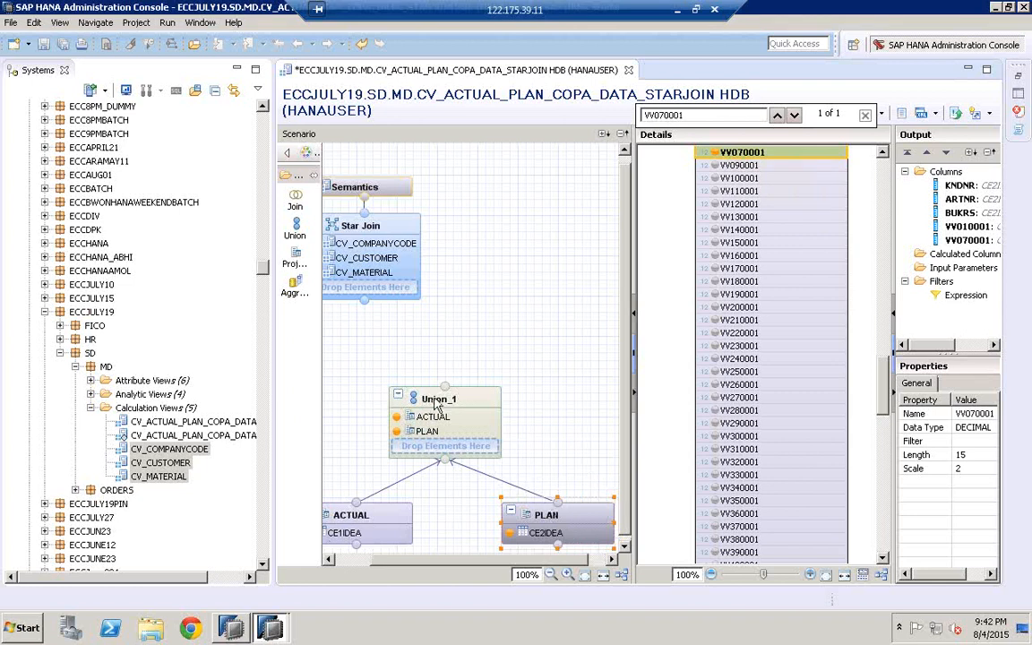
# - In Union_1, add the ACTUAL source columns KNDNR, ARTNR, BUKRS, VV010 and VV070 to the target
pyautogui.moveTo(438, 405)
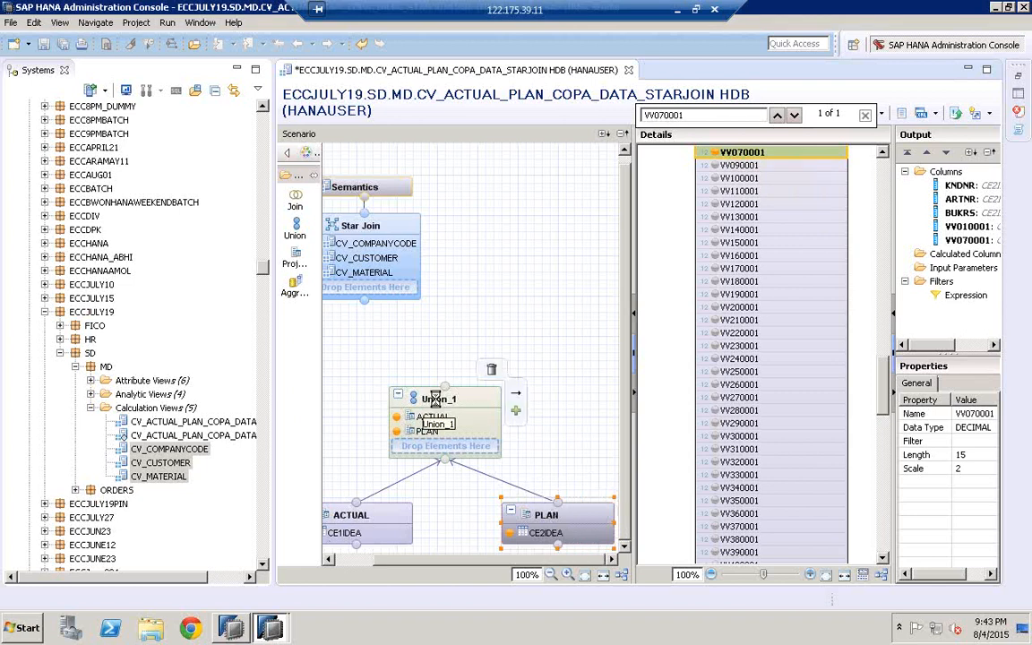
pyautogui.click(437, 402)
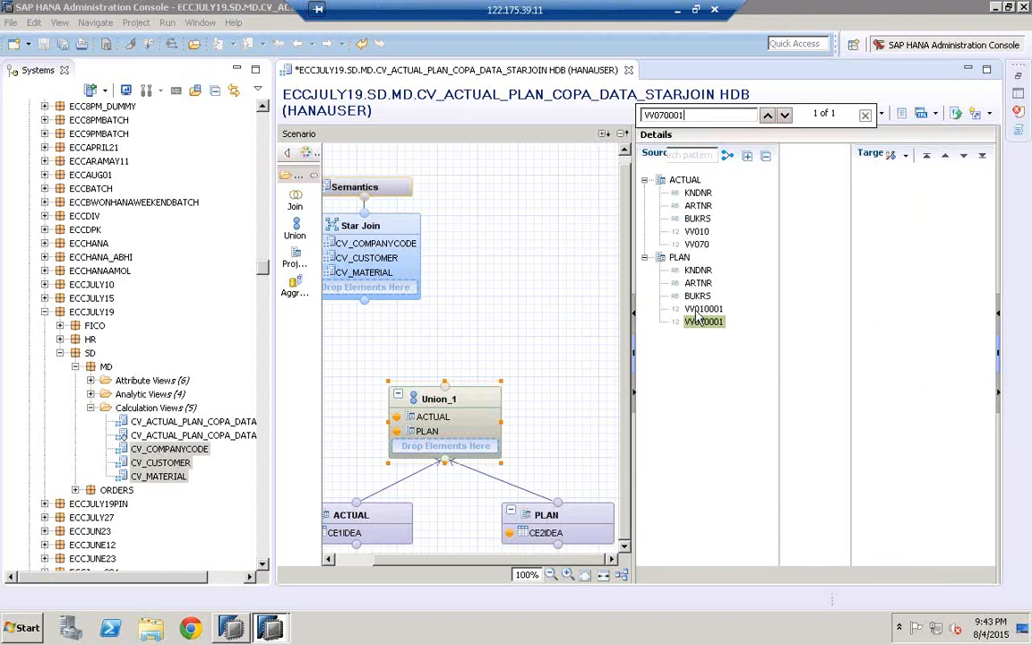
pyautogui.click(697, 194)
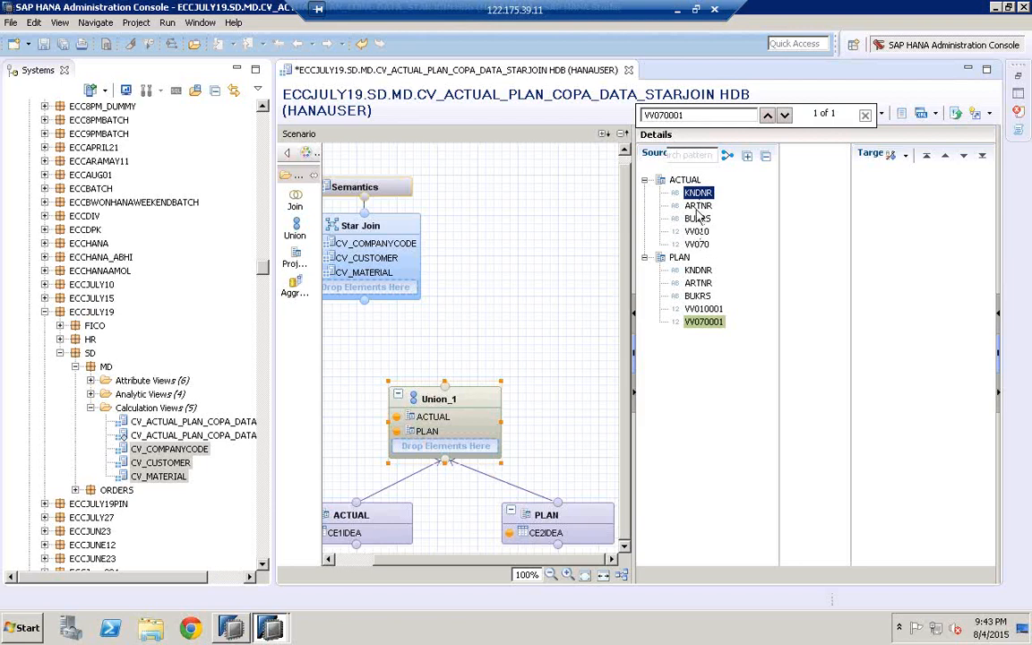
pyautogui.keyDown('shift'); pyautogui.click(698, 245); pyautogui.keyUp('shift')
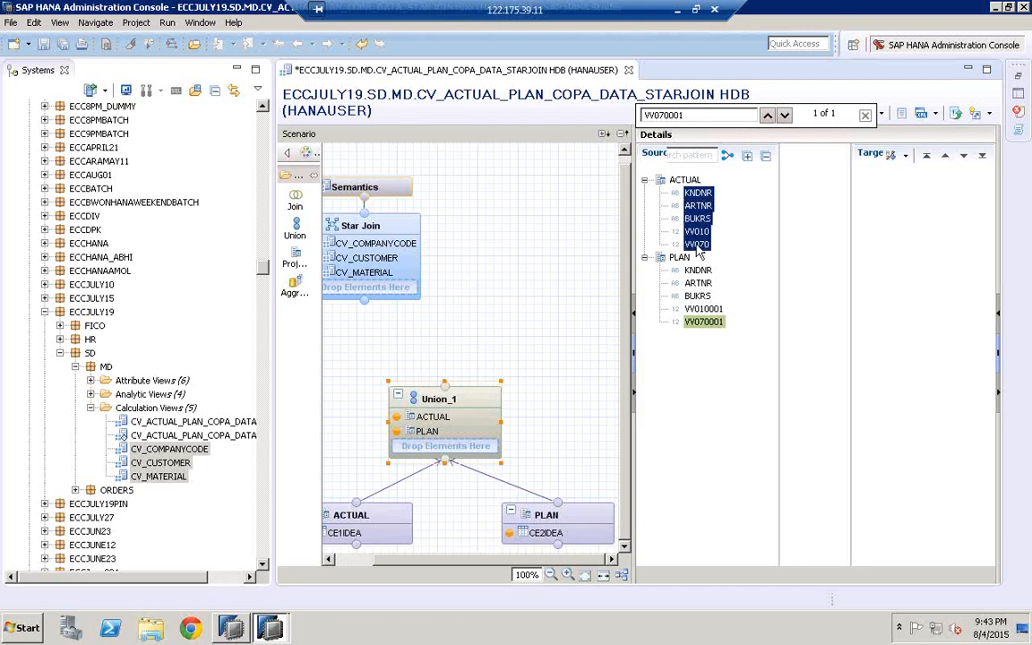
pyautogui.rightClick(699, 234)
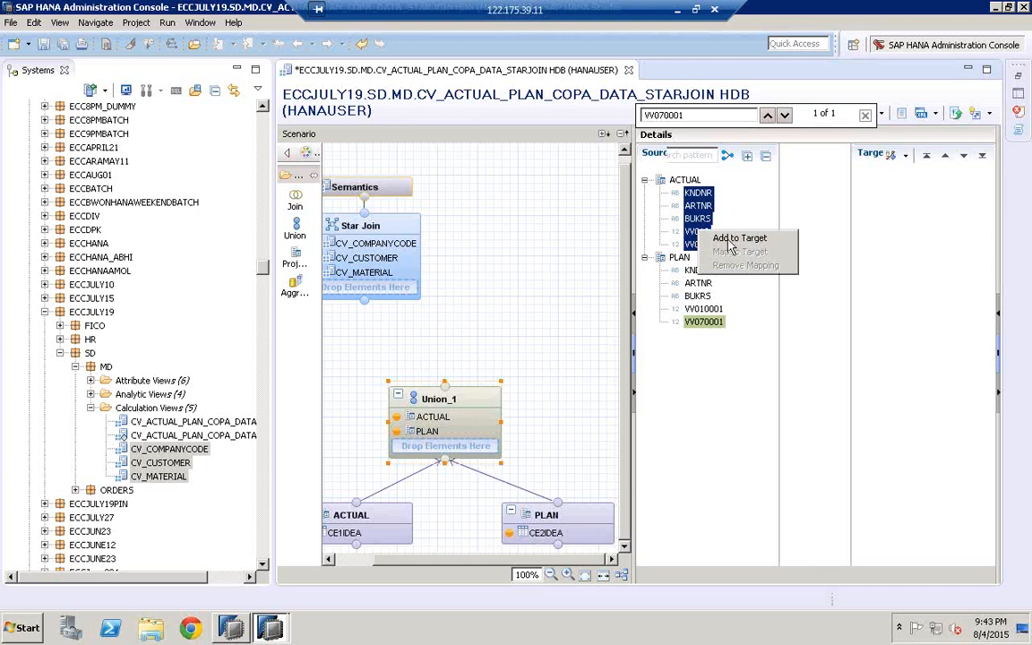
pyautogui.click(733, 240)
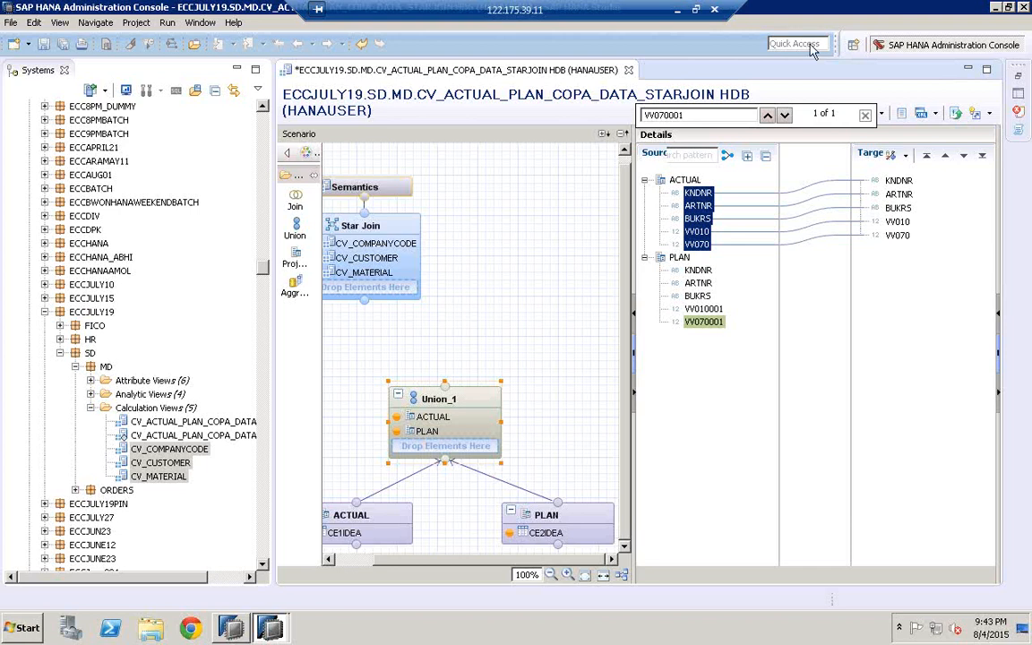
# - Map the PLAN source columns KNDNR, ARTNR and BUKRS to the target columns of the same names in Union_1
pyautogui.click(697, 270)
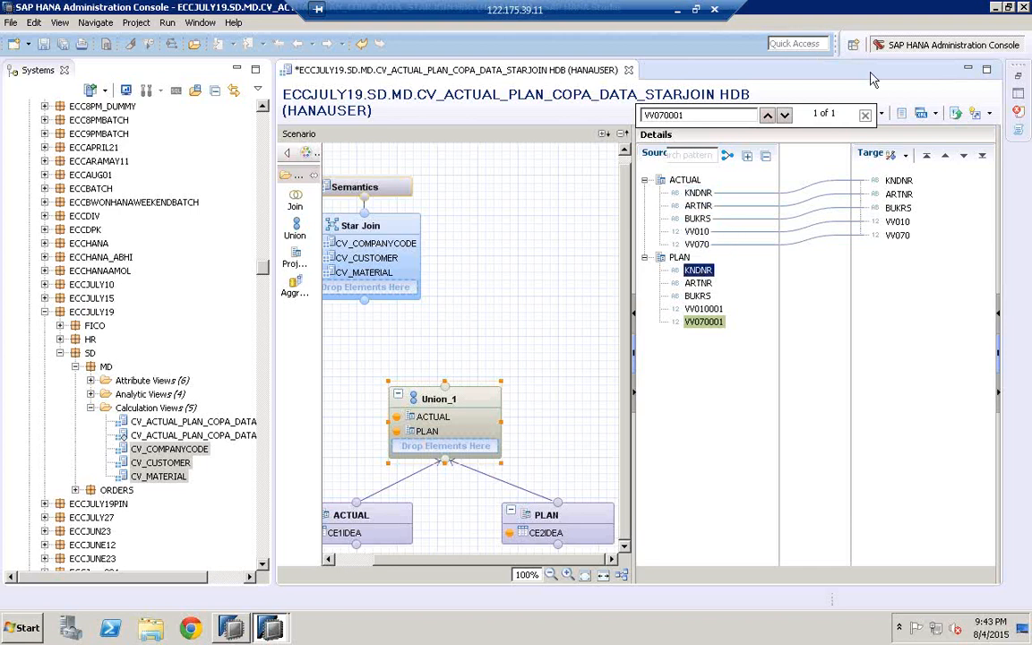
pyautogui.click(783, 115)
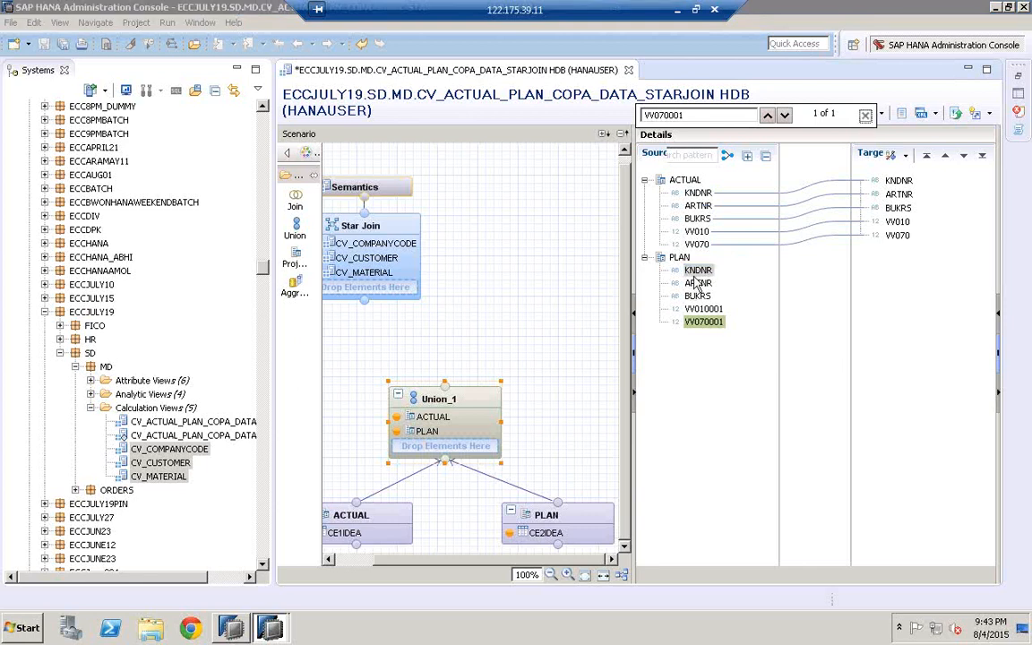
pyautogui.click(695, 272)
pyautogui.moveTo(698, 272); pyautogui.dragTo(901, 184)
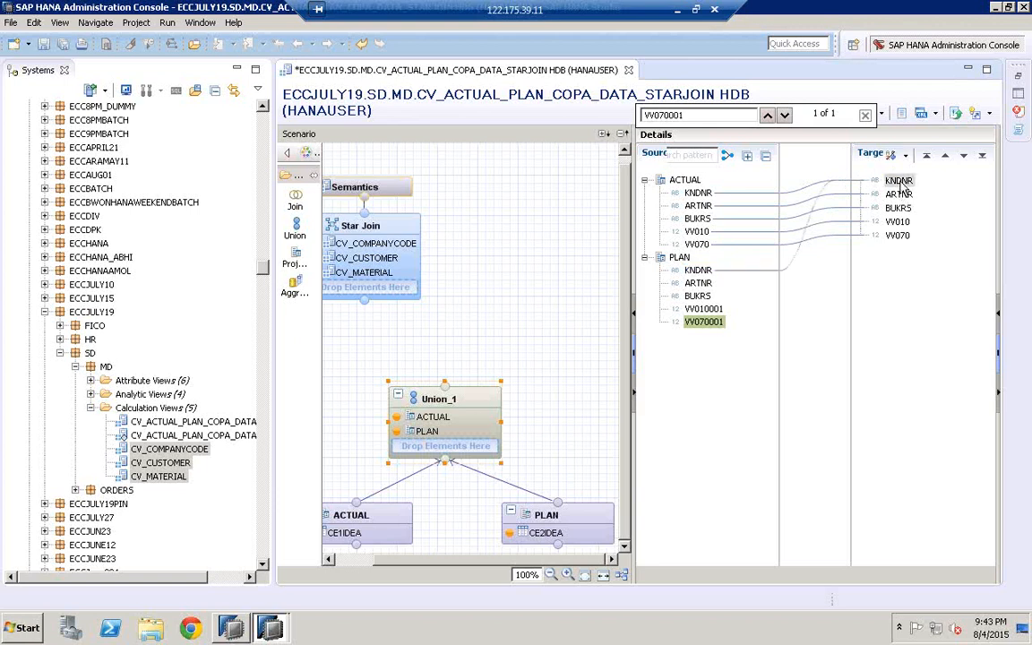
pyautogui.click(697, 283)
pyautogui.moveTo(698, 283); pyautogui.dragTo(903, 197)
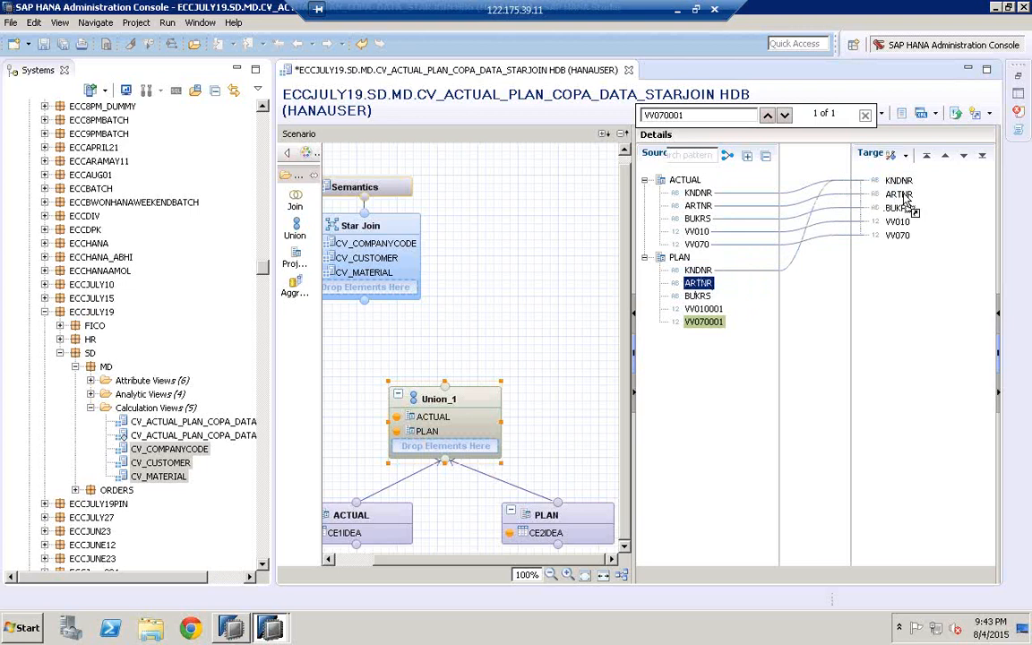
pyautogui.click(697, 297)
pyautogui.moveTo(697, 304); pyautogui.dragTo(893, 209)
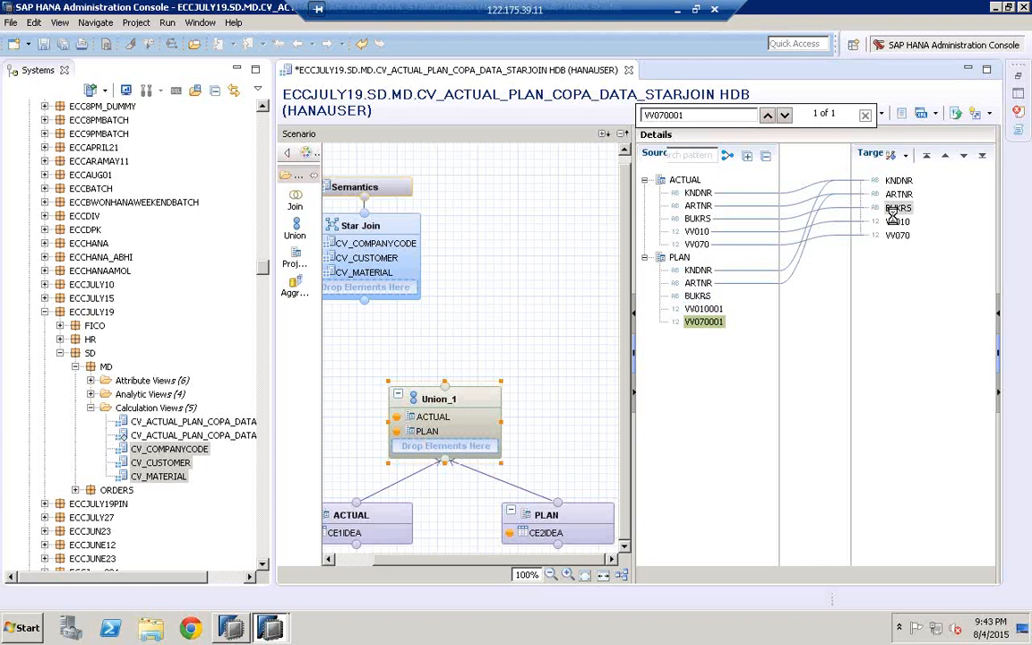
# - Map the PLAN columns VV010001 and VV070001 to the union's target columns VV010 and VV070
pyautogui.click(704, 310)
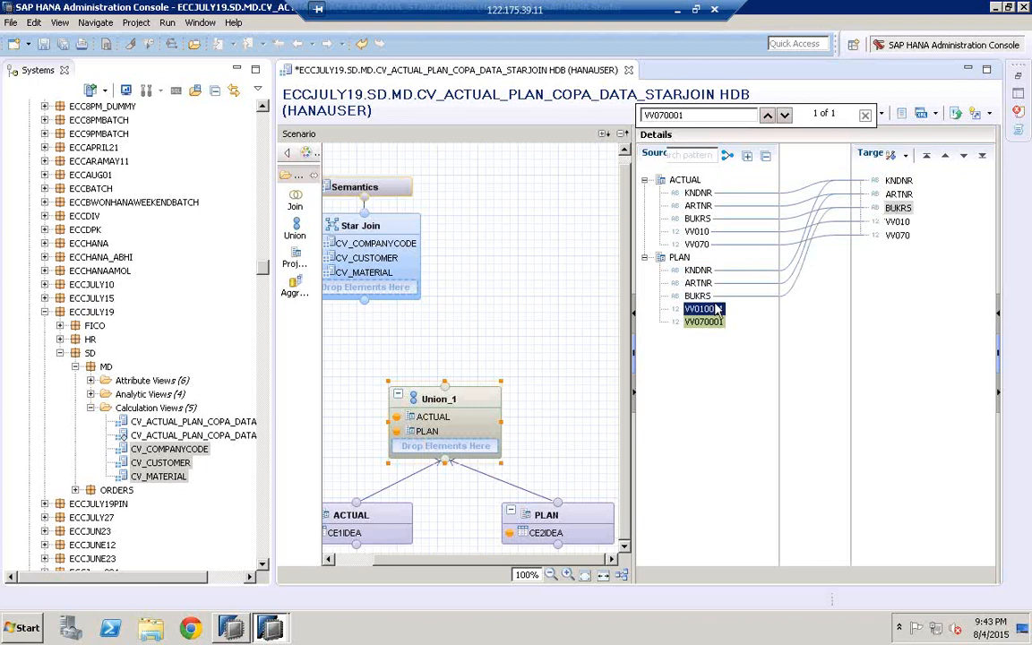
pyautogui.moveTo(706, 311); pyautogui.dragTo(899, 224)
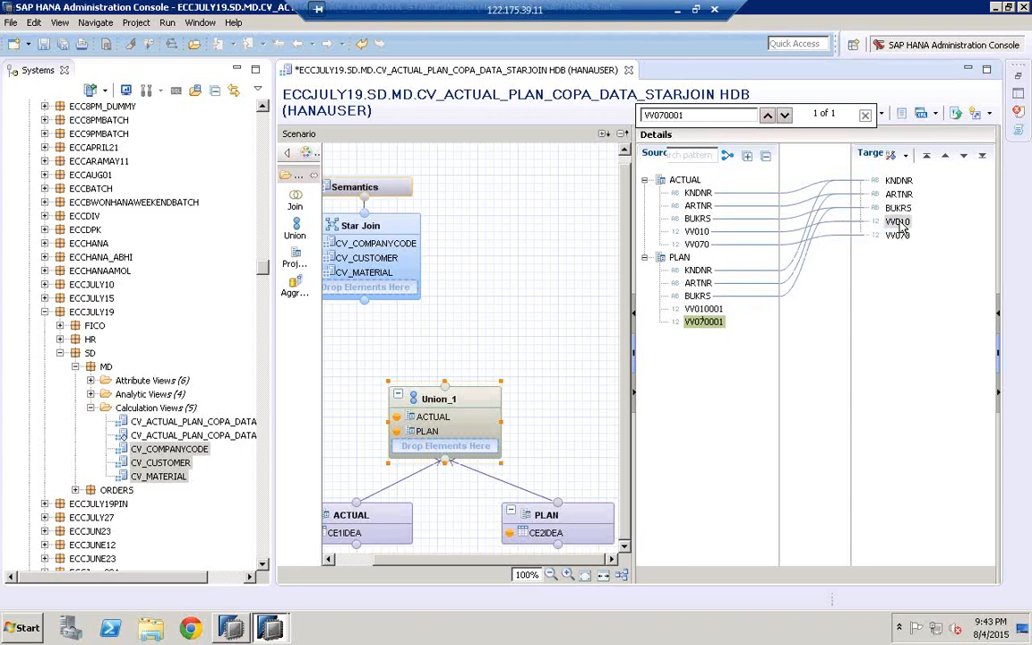
pyautogui.moveTo(696, 324); pyautogui.dragTo(903, 239)
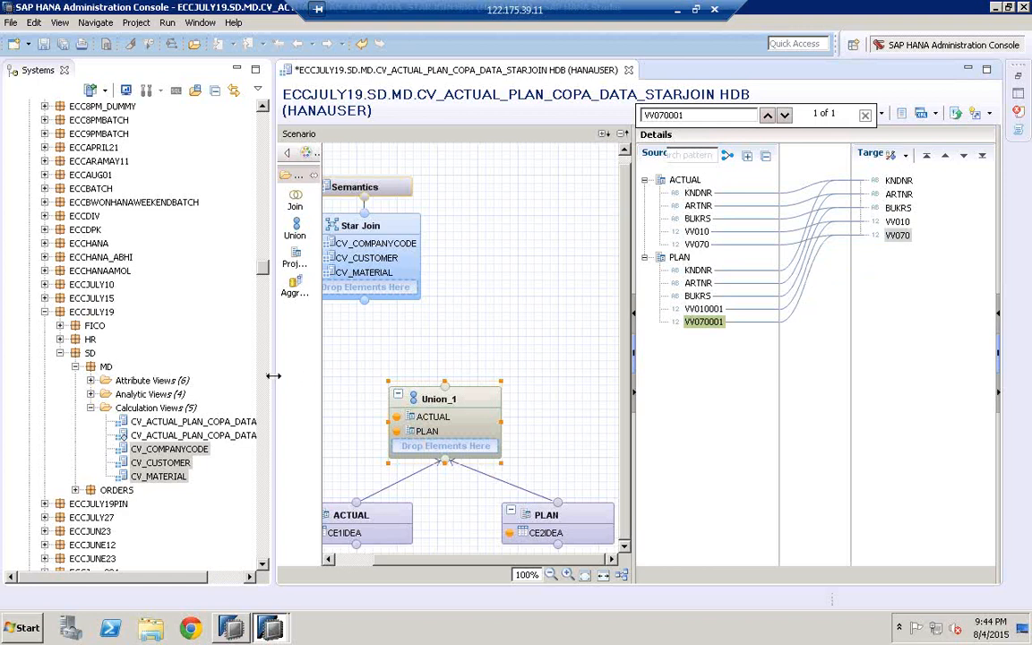
# - Connect Union_1 as an input to the Star Join node and open the Star Join's details
pyautogui.moveTo(269, 376); pyautogui.dragTo(181, 366)
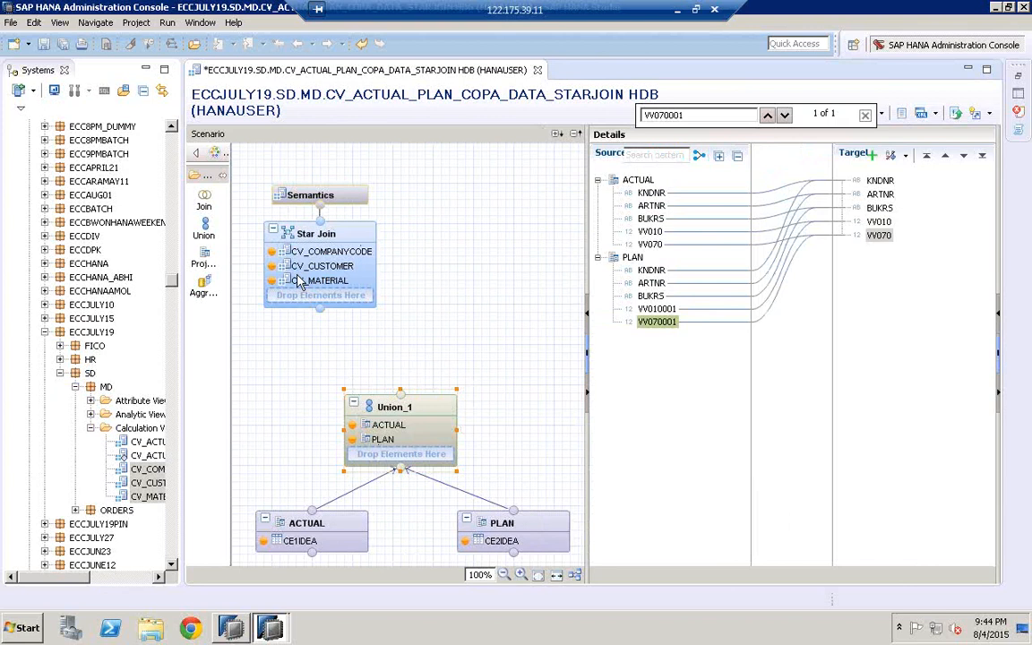
pyautogui.moveTo(403, 397); pyautogui.dragTo(324, 314)
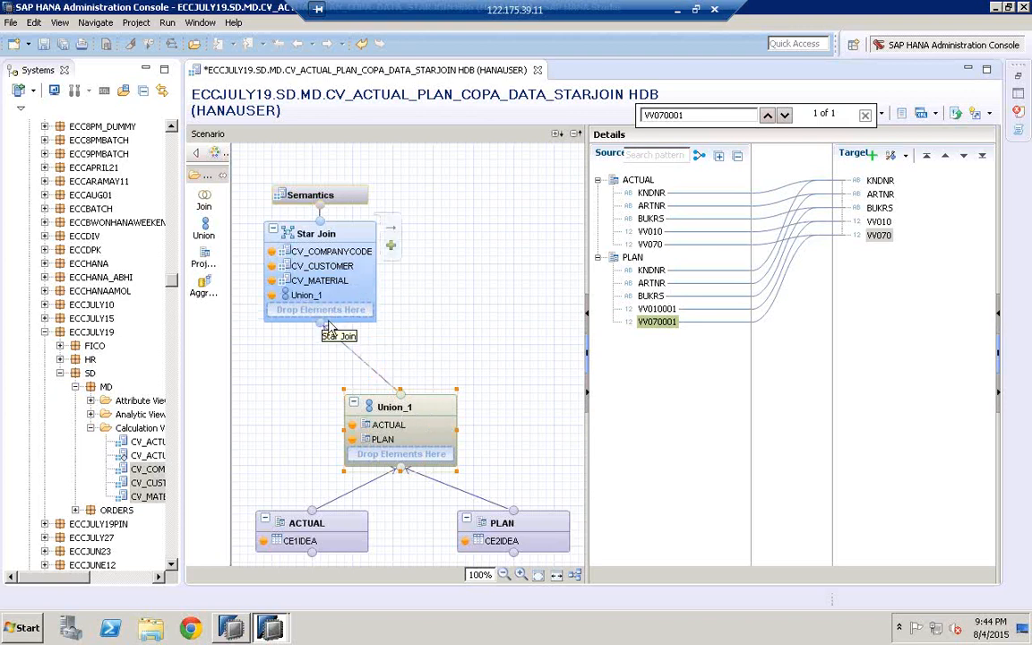
pyautogui.click(312, 237)
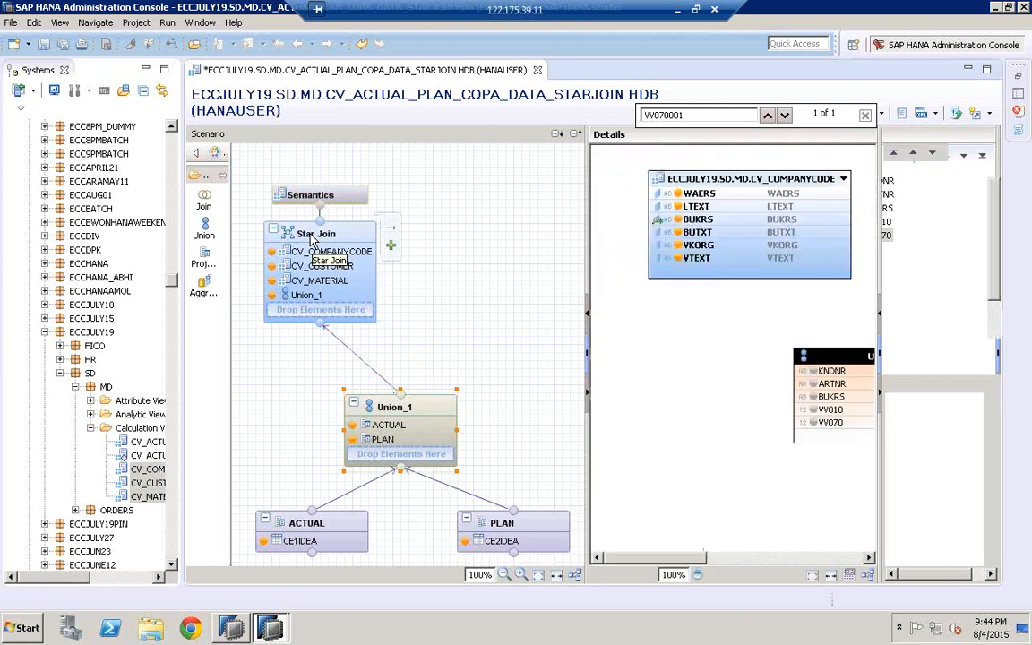
# - Close the column search and widen the details area showing the Star Join's views
pyautogui.click(865, 117)
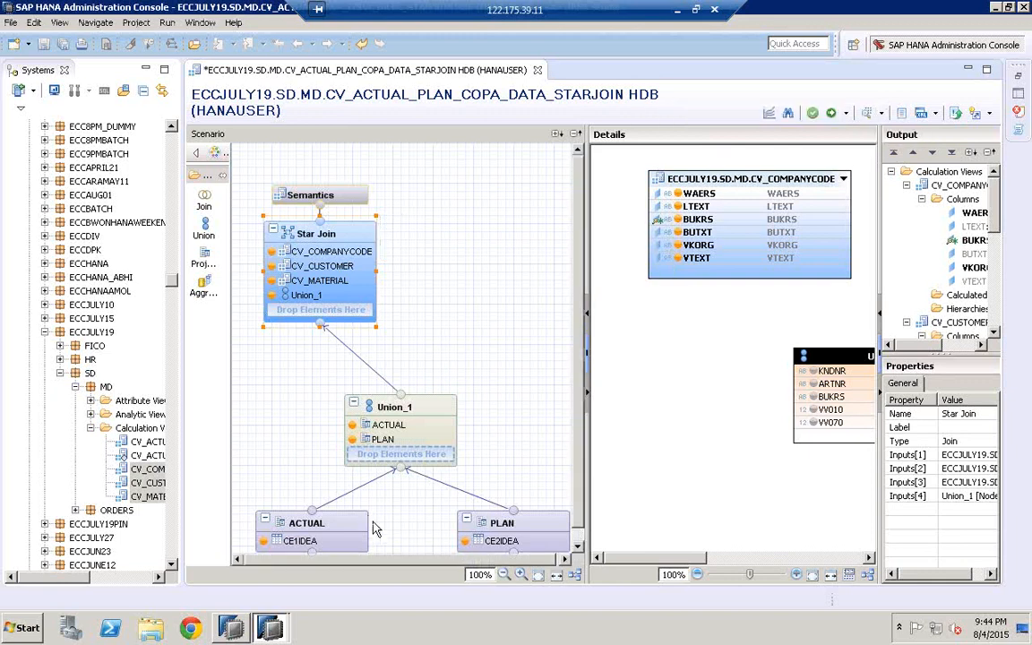
pyautogui.moveTo(320, 537)
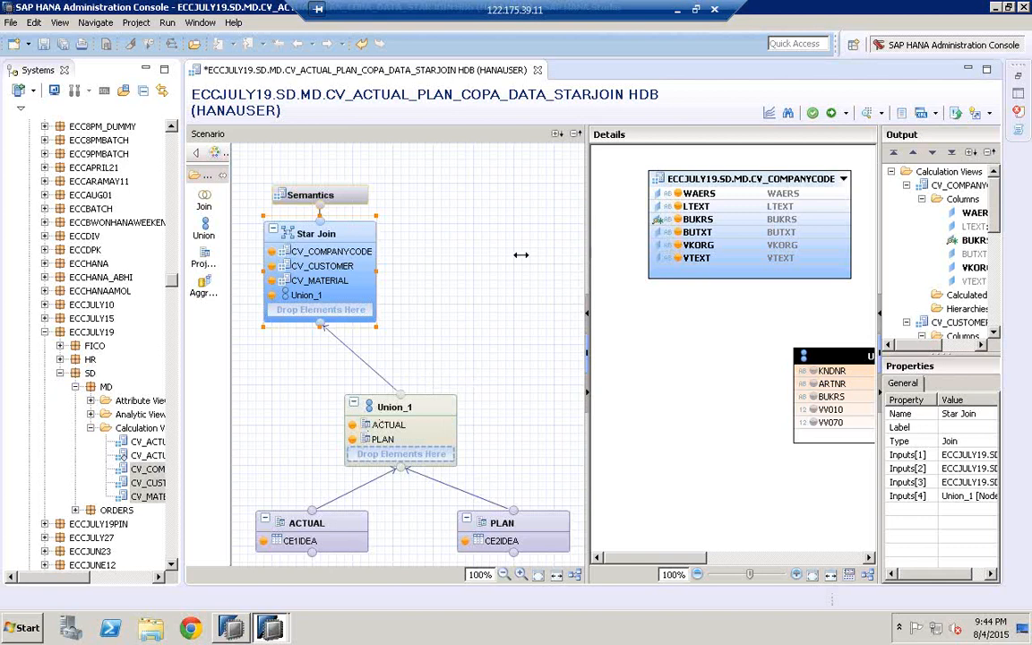
pyautogui.moveTo(520, 254); pyautogui.dragTo(519, 255)
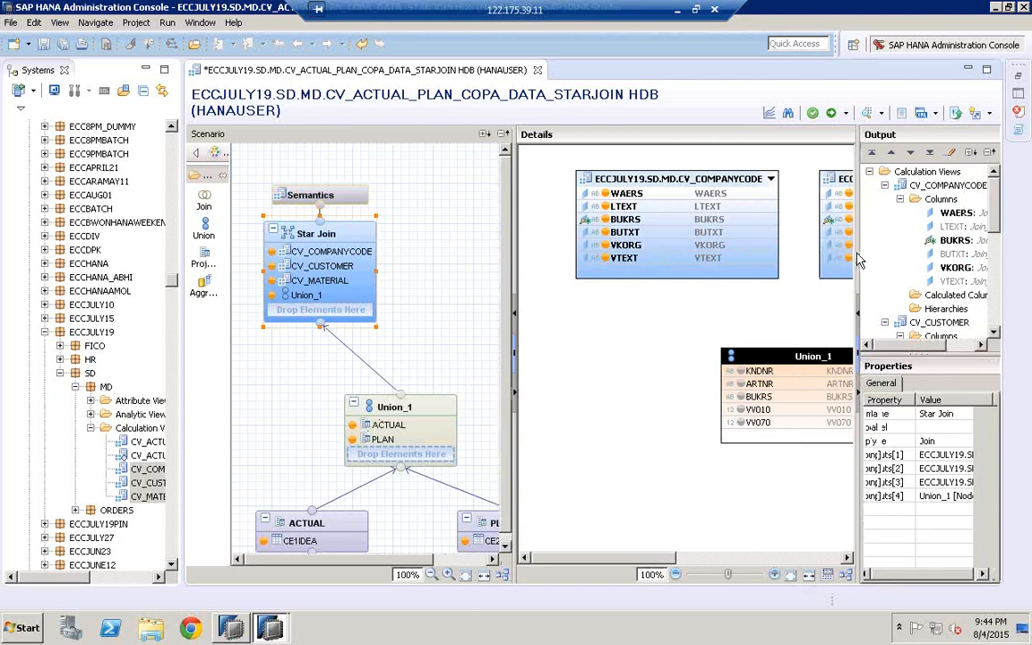
# - Narrow the output area to give the Star Join details more room, and review the columns of Union_1
pyautogui.moveTo(858, 256); pyautogui.dragTo(935, 255)
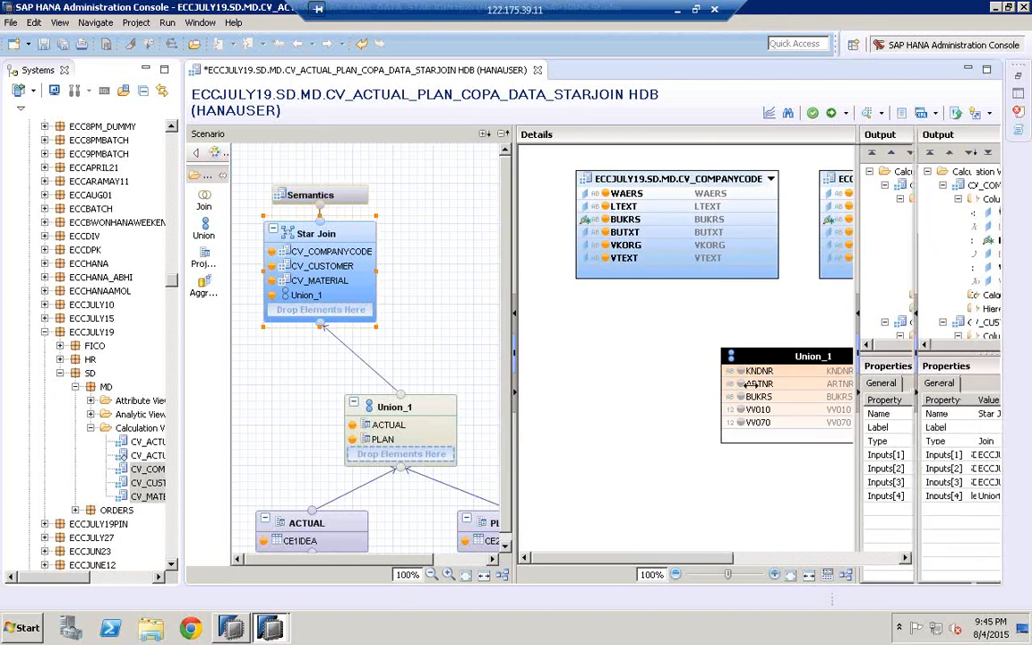
pyautogui.moveTo(489, 517)
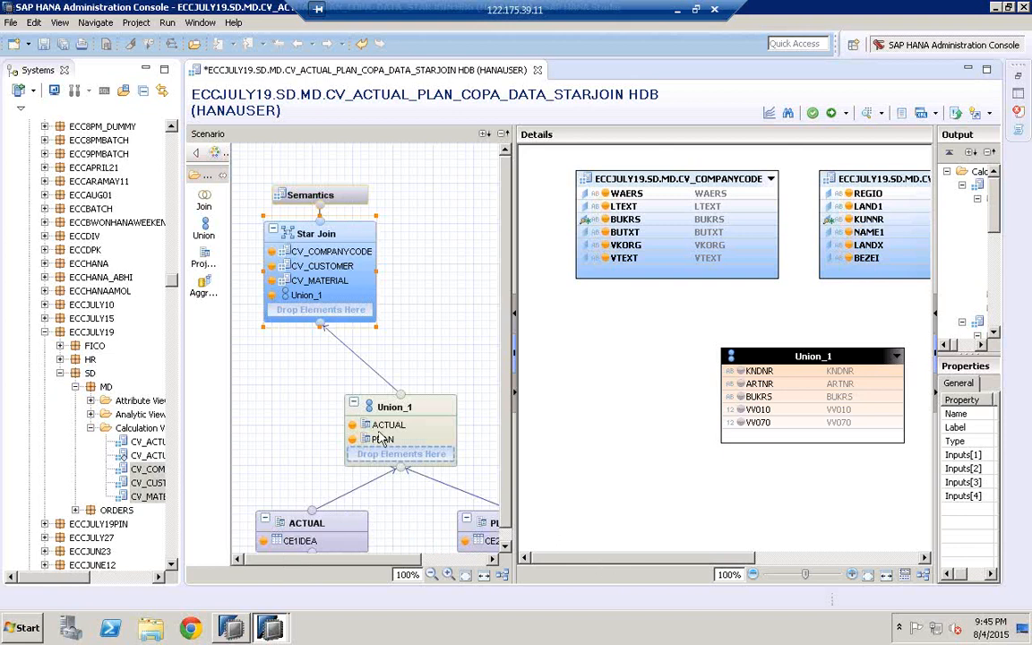
pyautogui.click(748, 385)
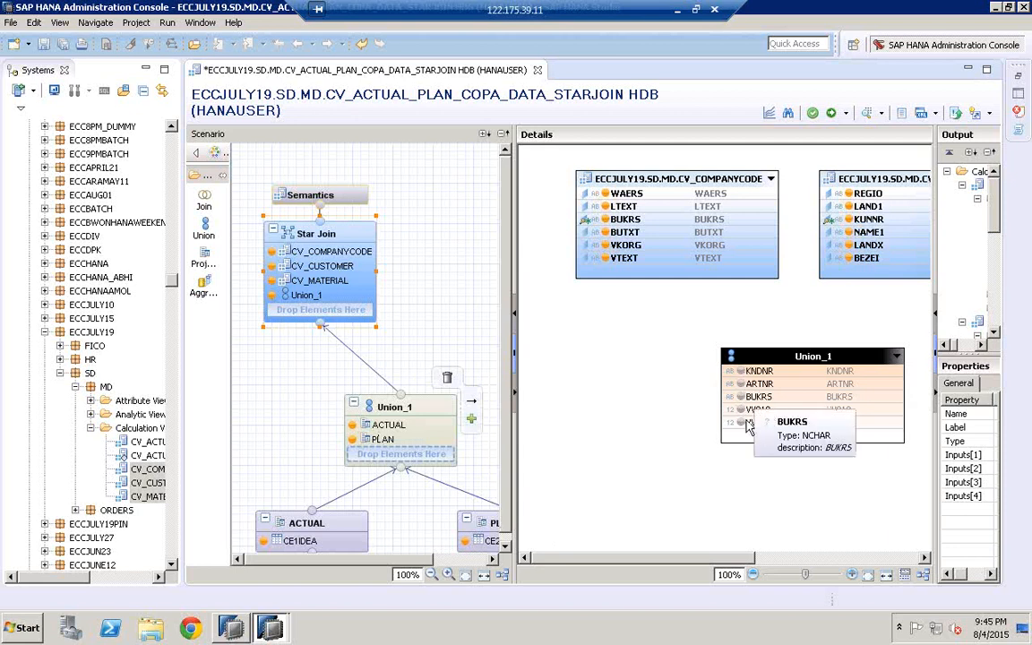
pyautogui.moveTo(749, 428)
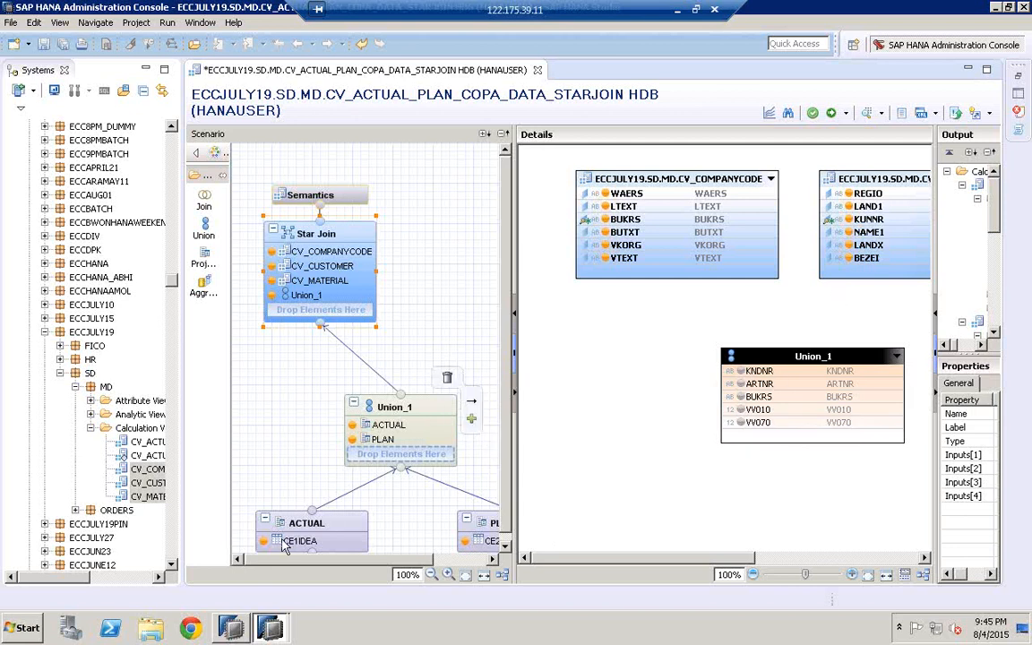
# - Open Union_1's mappings and create a target column named IND with data type VARCHAR and length 10
pyautogui.click(395, 414)
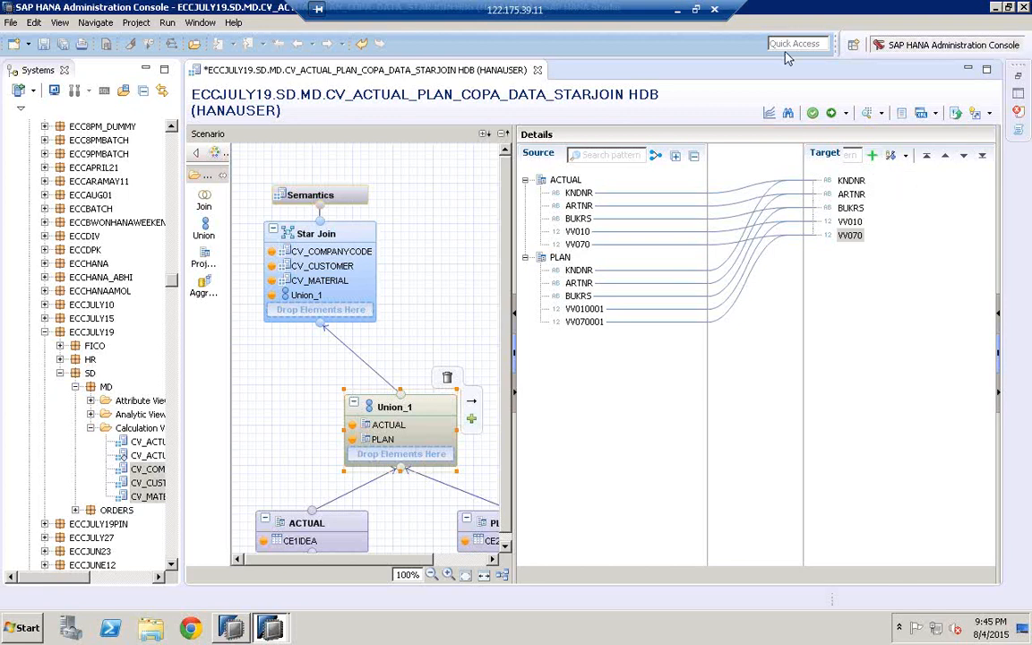
pyautogui.click(872, 157)
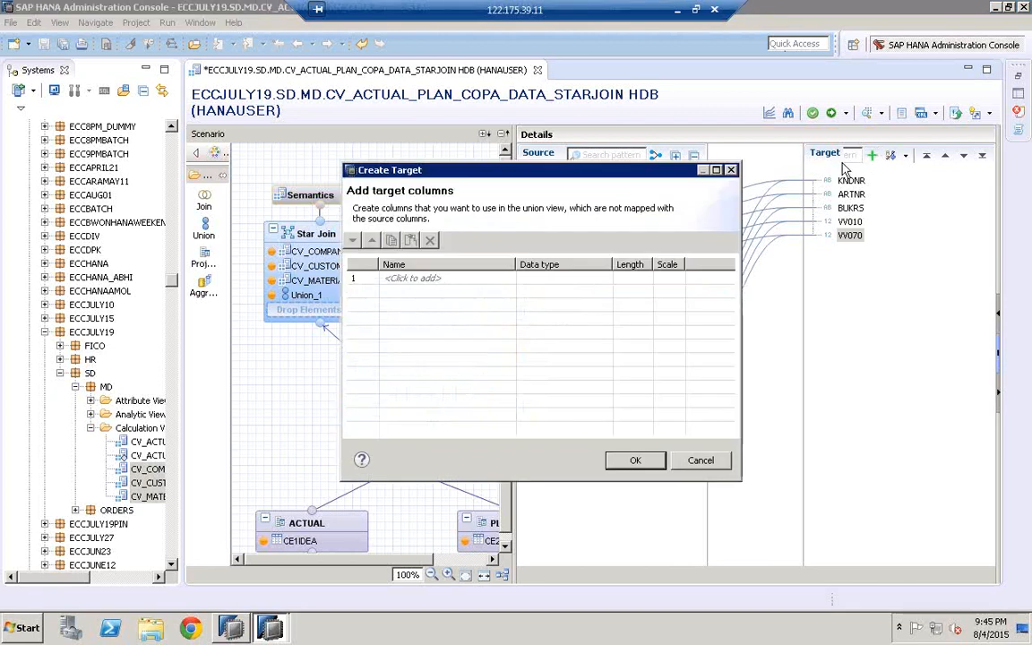
pyautogui.click(409, 279)
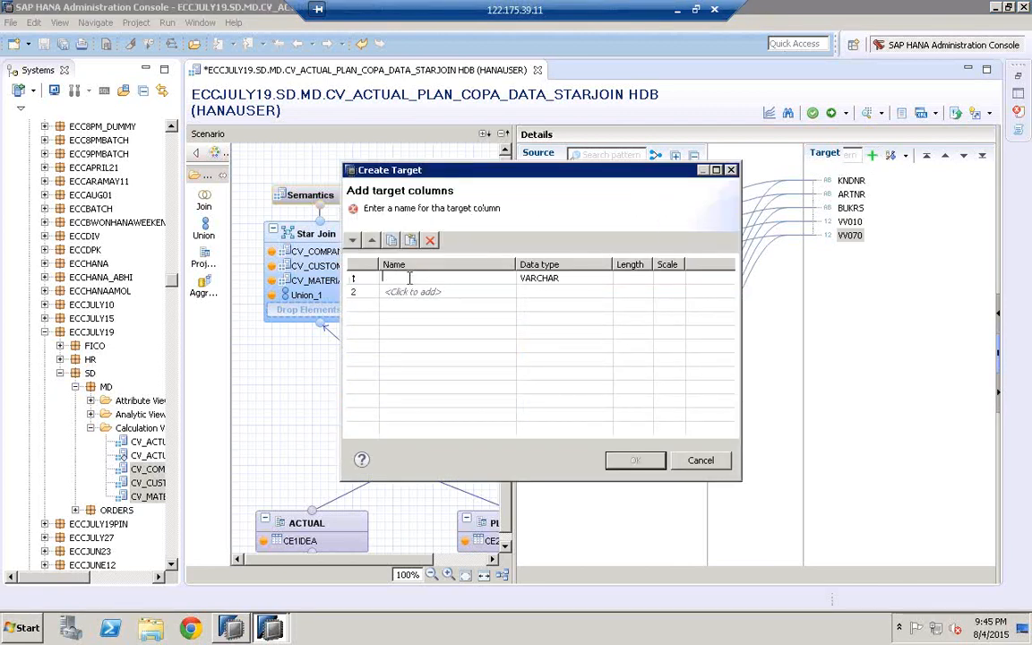
pyautogui.write('IND')
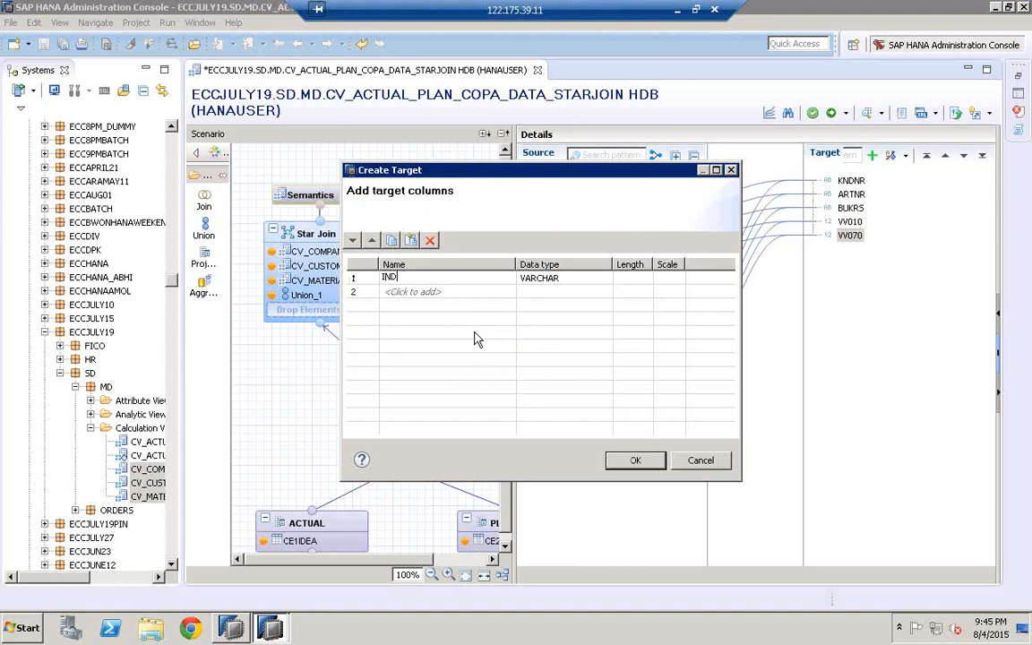
pyautogui.click(400, 283)
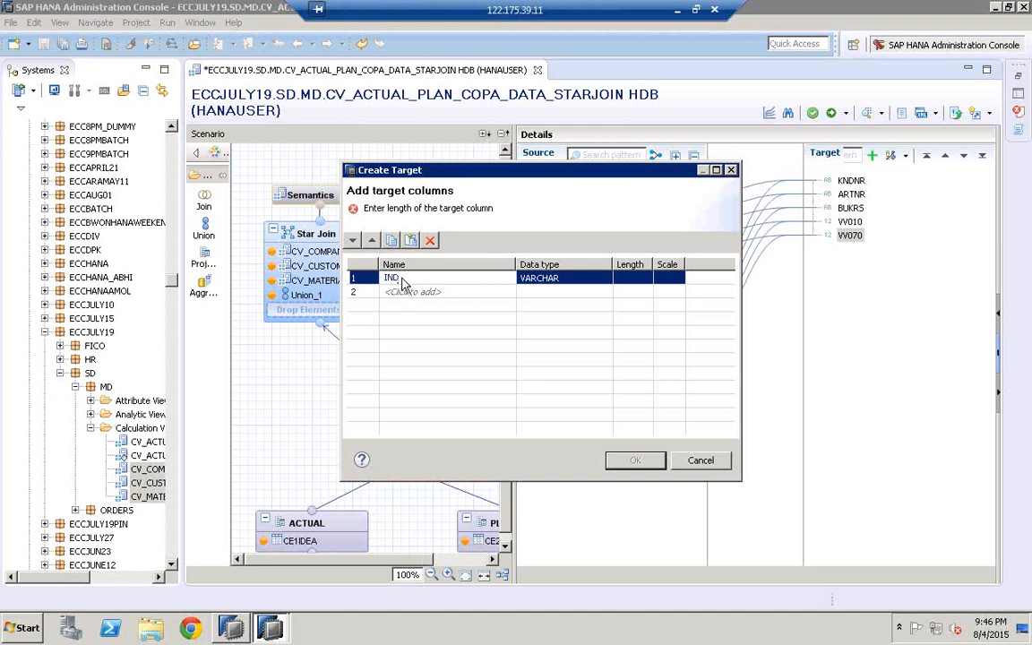
pyautogui.click(556, 280)
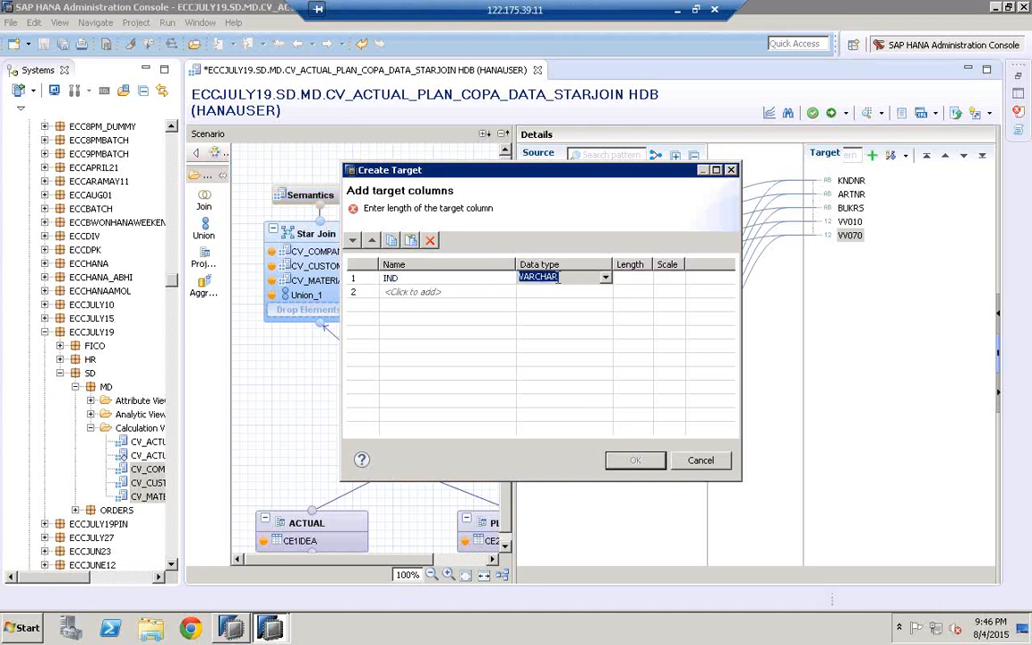
pyautogui.click(626, 278)
pyautogui.write('1')
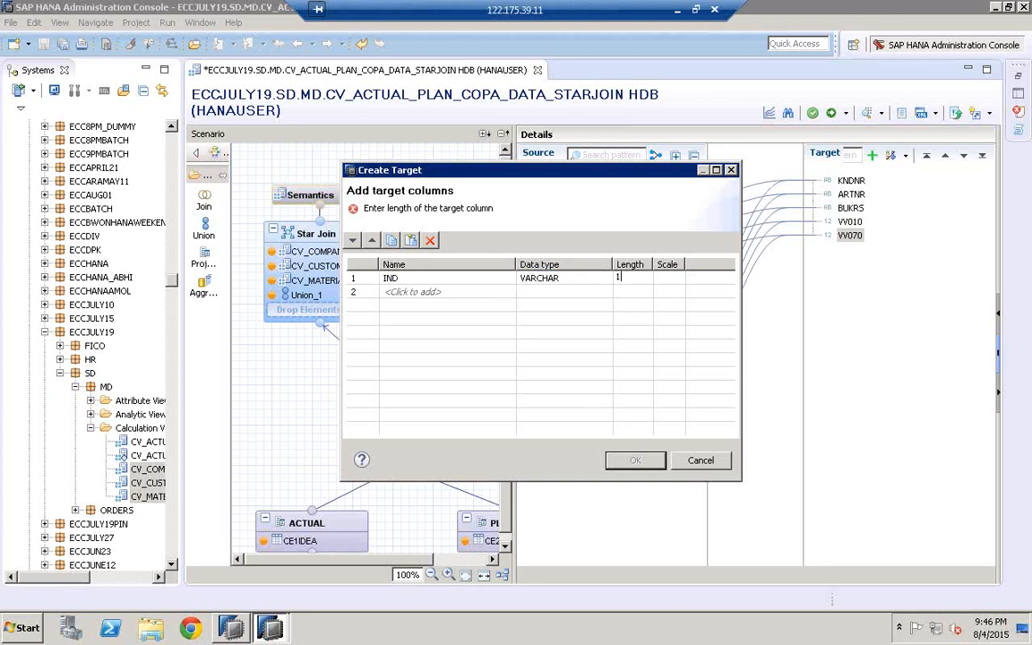
pyautogui.write('0')
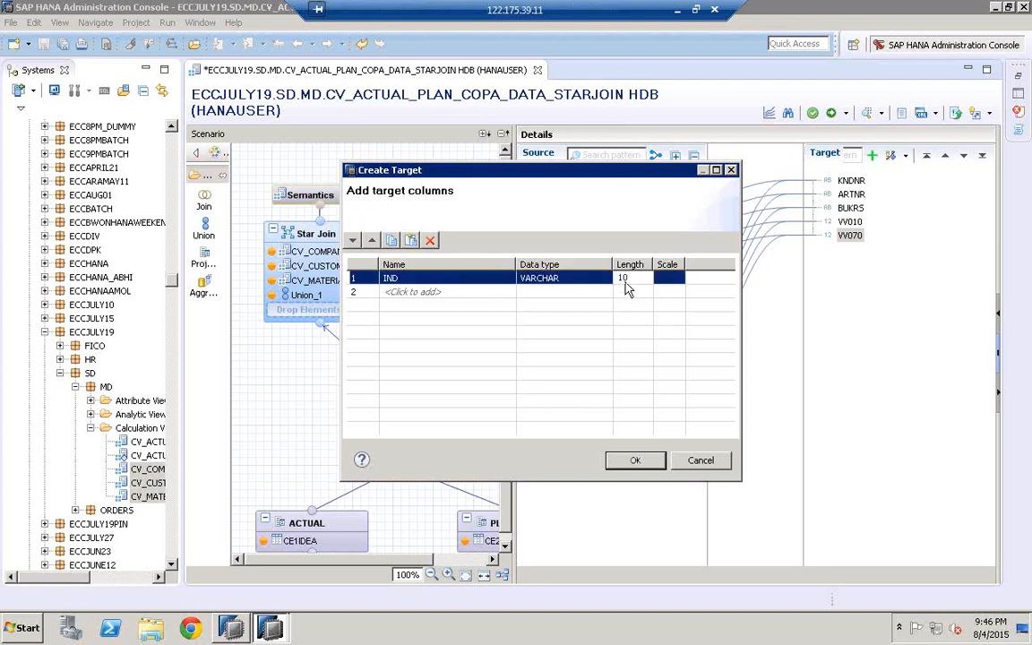
pyautogui.click(637, 466)
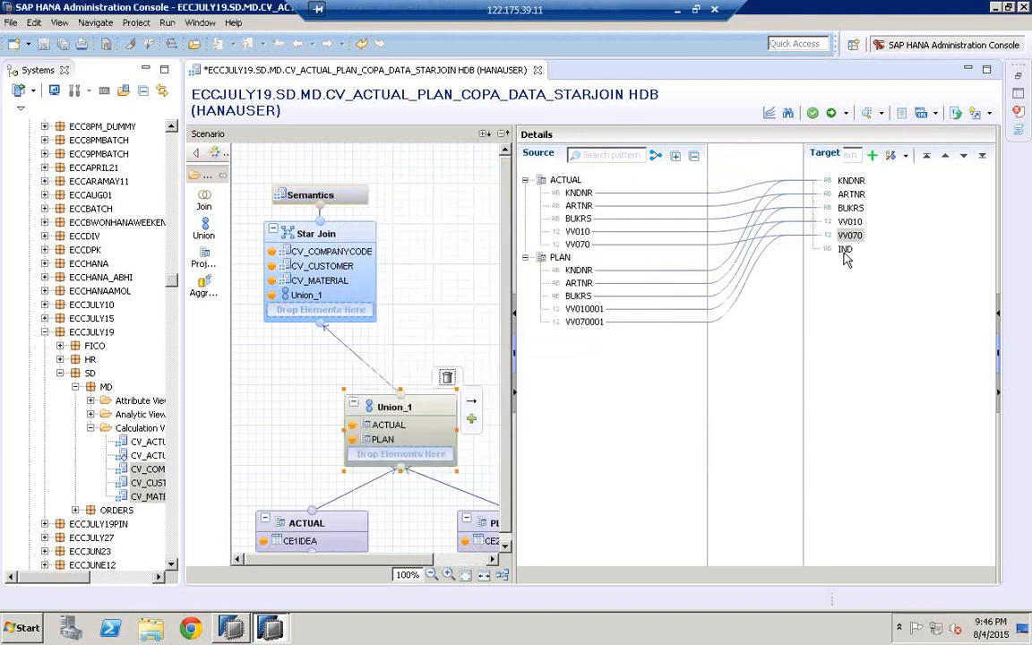
# - Manage the mappings of the IND target column, setting the constant value actual for ACTUAL and plan for PLAN
pyautogui.click(845, 251)
pyautogui.rightClick(847, 259)
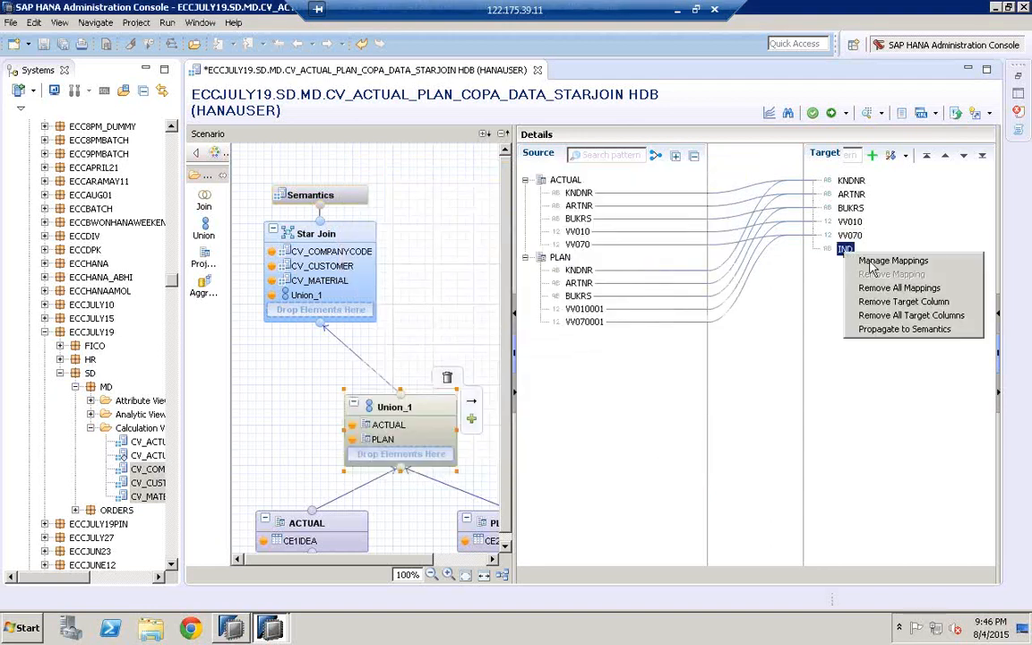
pyautogui.click(876, 263)
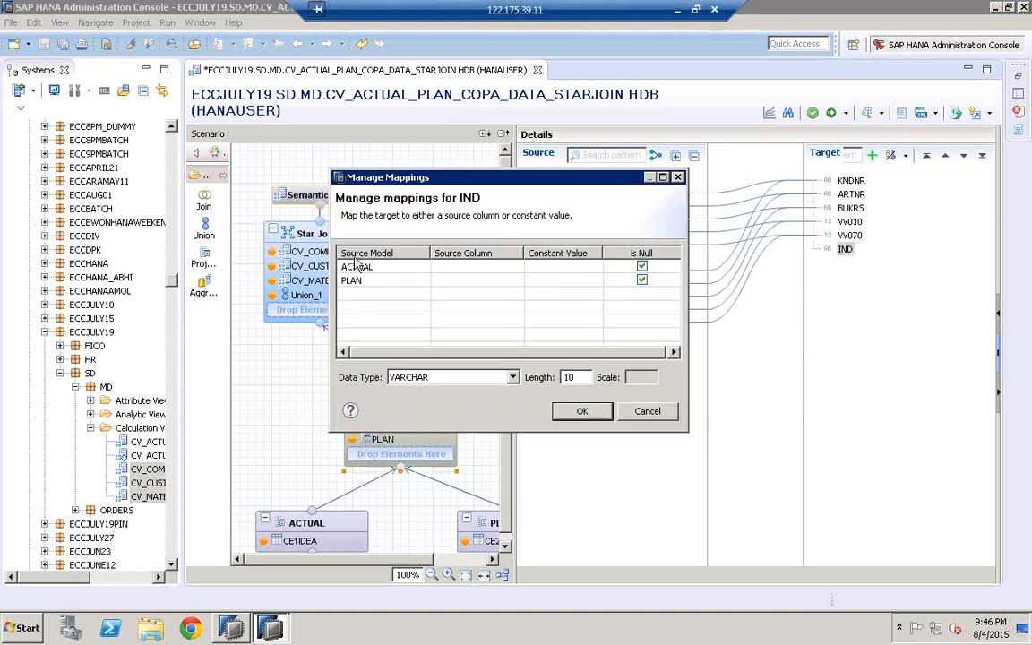
pyautogui.click(544, 268)
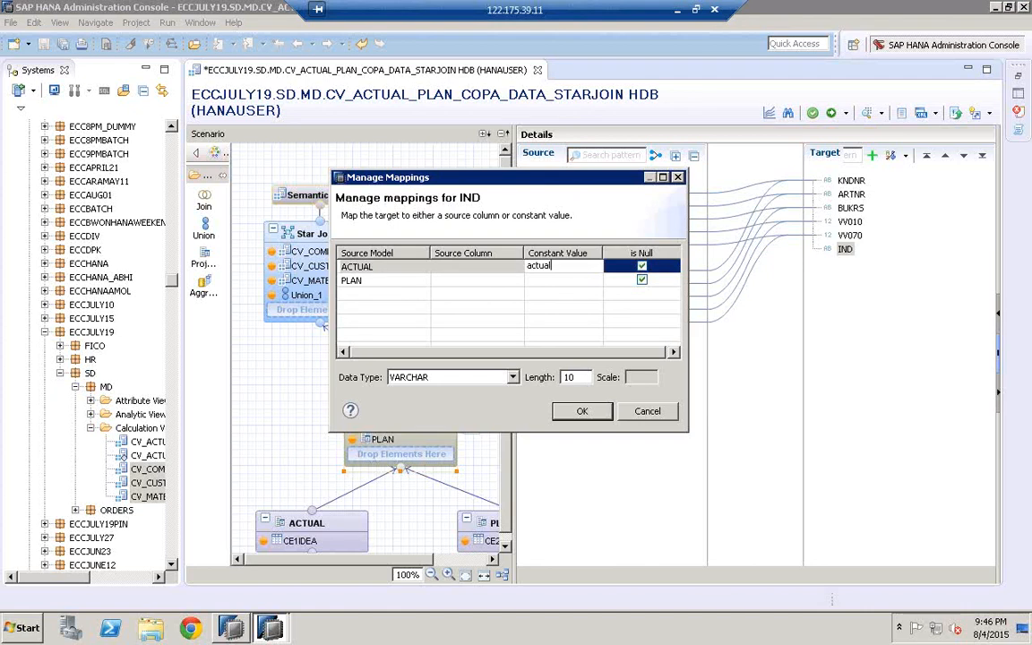
pyautogui.click(347, 280)
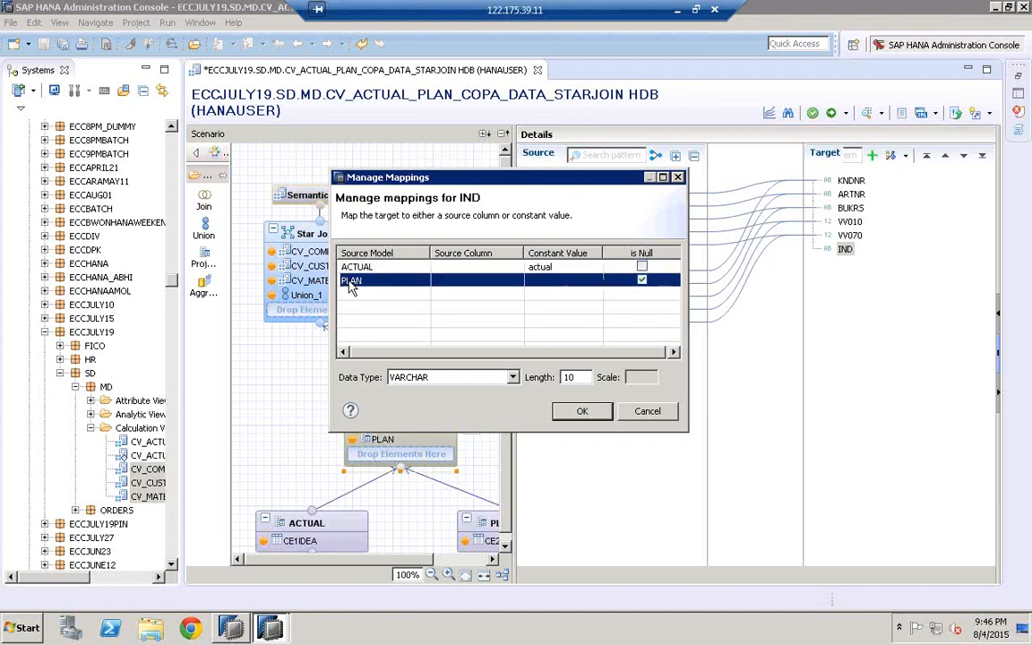
pyautogui.click(561, 282)
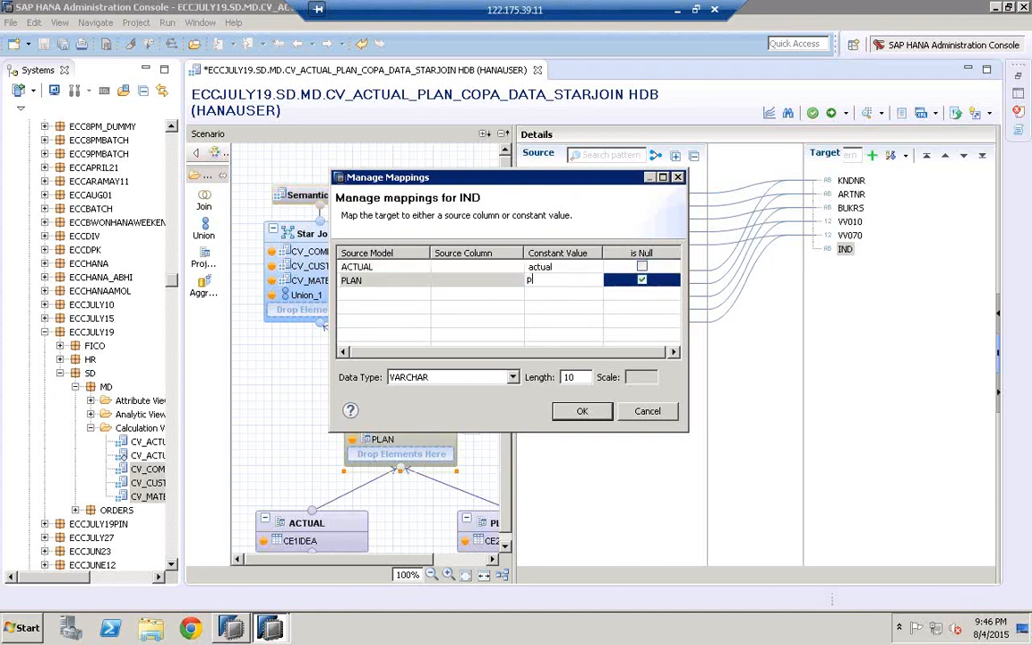
pyautogui.write('plan')
pyautogui.press('Return')
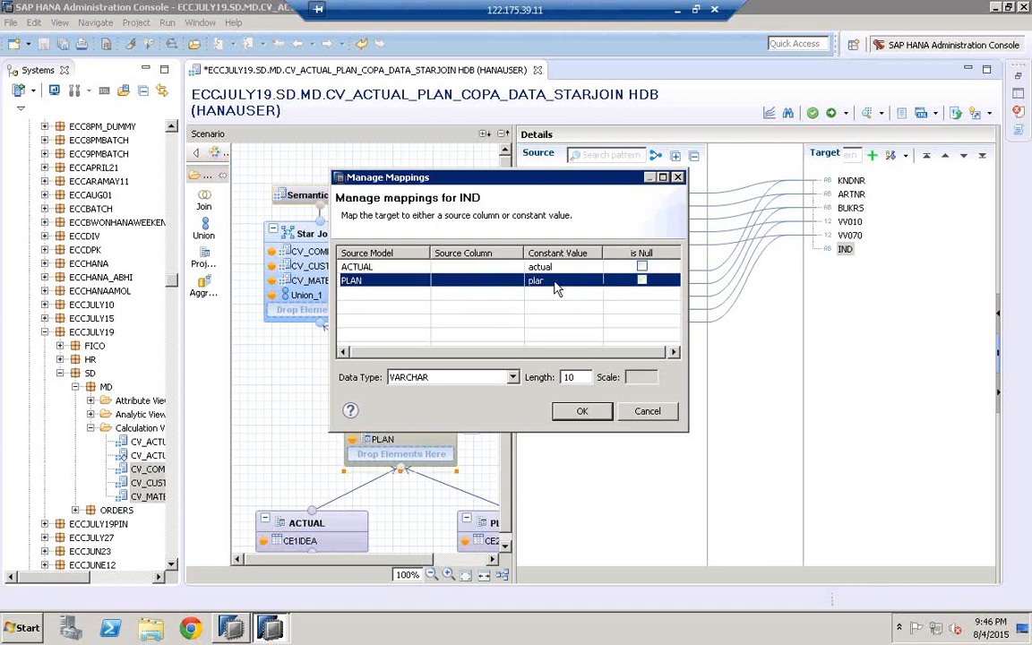
pyautogui.click(582, 412)
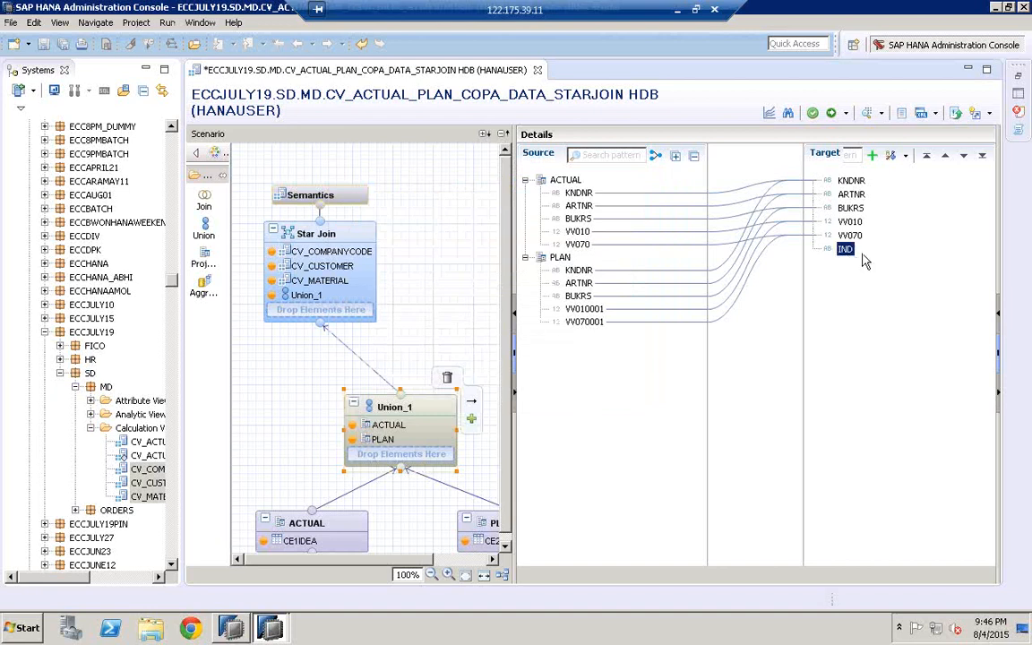
# - Open the Star Join's details and shrink the scenario area so more of the joined views fits in the details
pyautogui.click(334, 234)
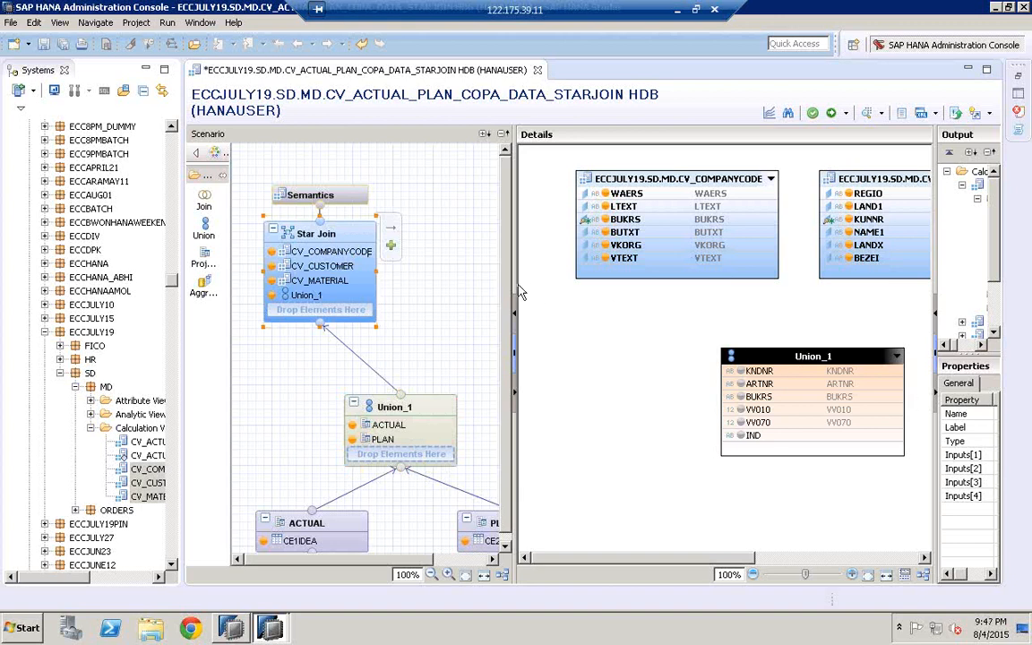
pyautogui.moveTo(408, 268); pyautogui.dragTo(408, 267)
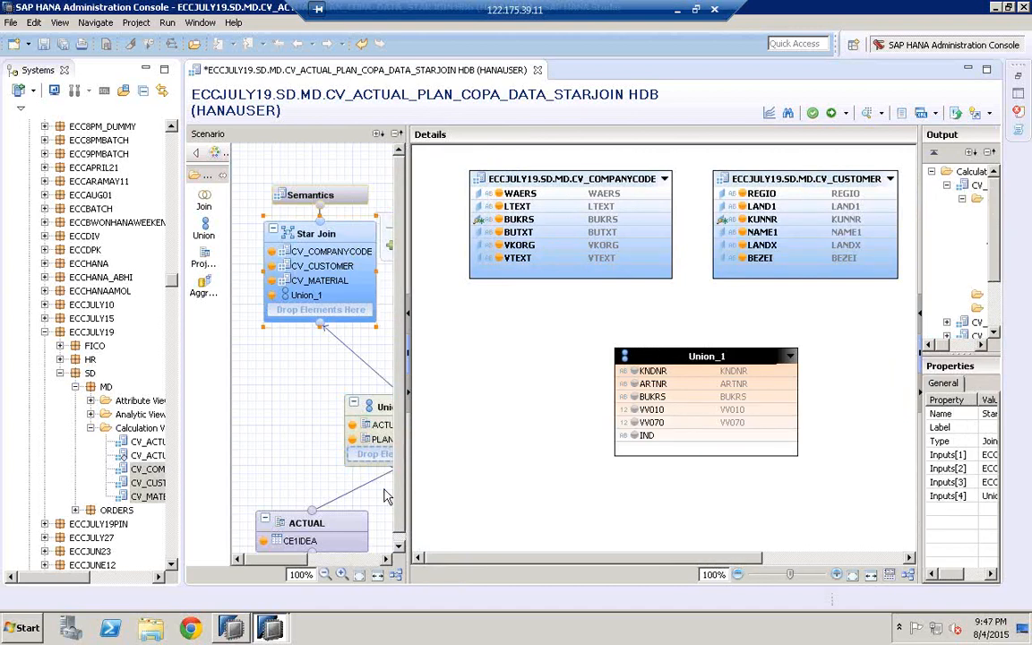
pyautogui.hscroll(2, 410, 496)
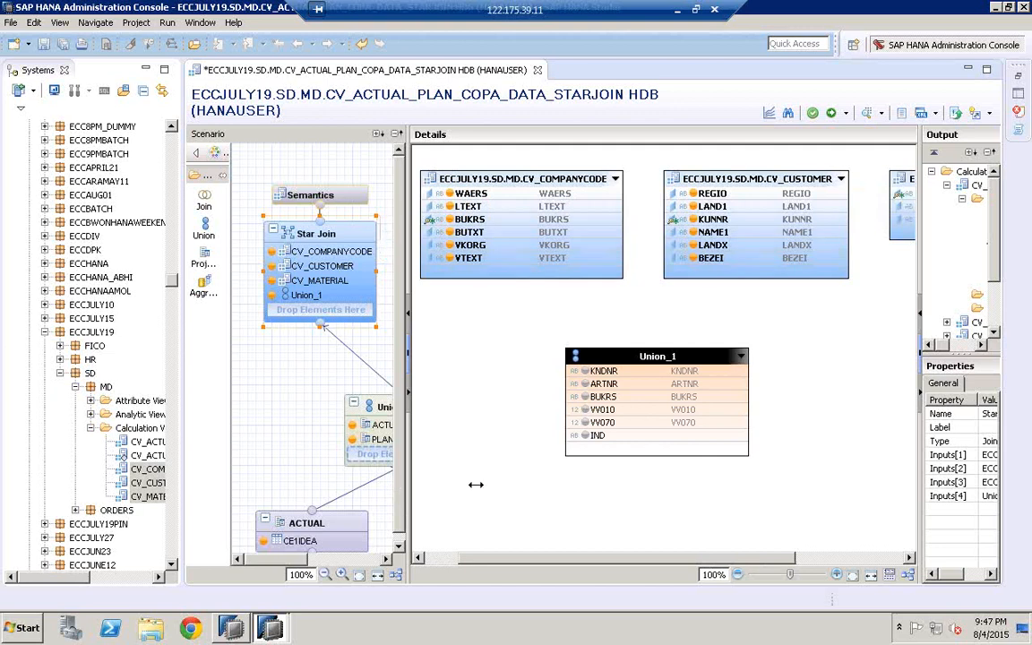
pyautogui.moveTo(475, 484); pyautogui.dragTo(509, 484)
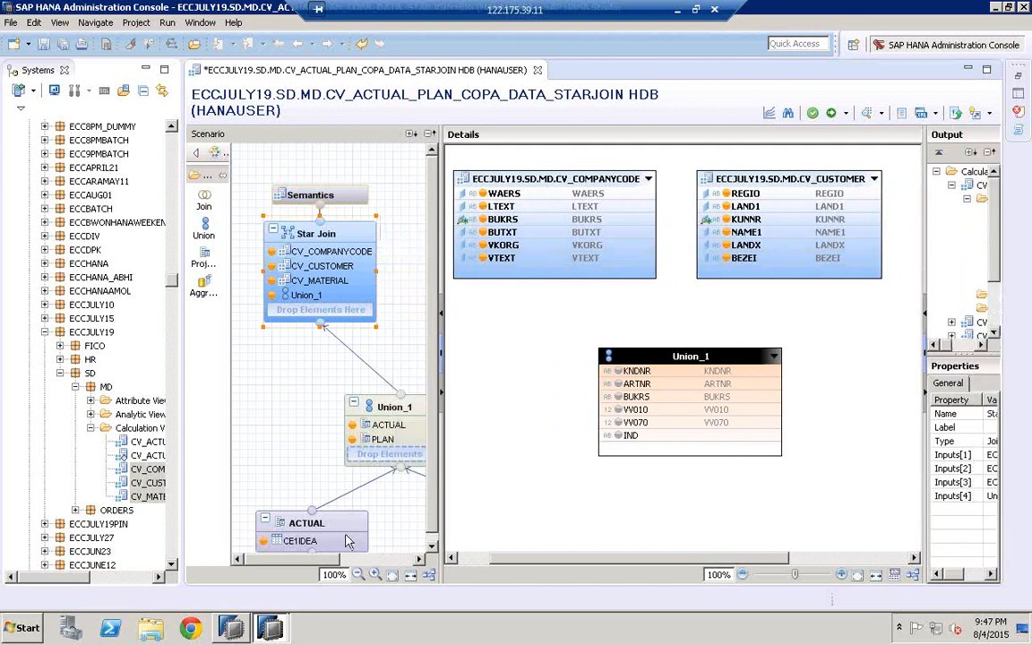
pyautogui.moveTo(321, 522)
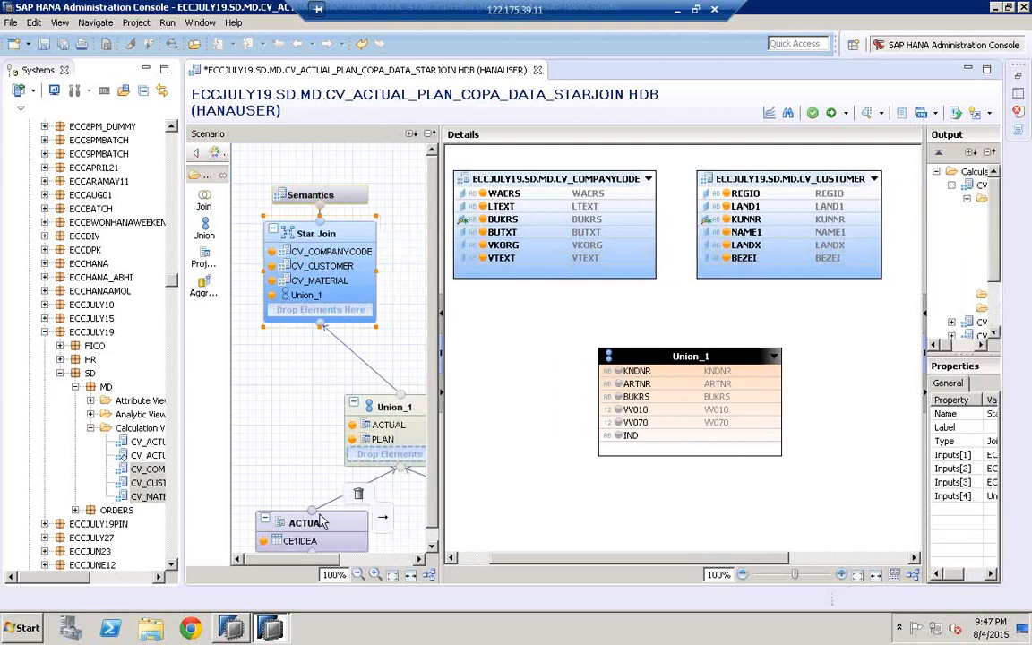
pyautogui.click(352, 558)
pyautogui.moveTo(352, 559); pyautogui.dragTo(398, 559)
pyautogui.moveTo(242, 526)
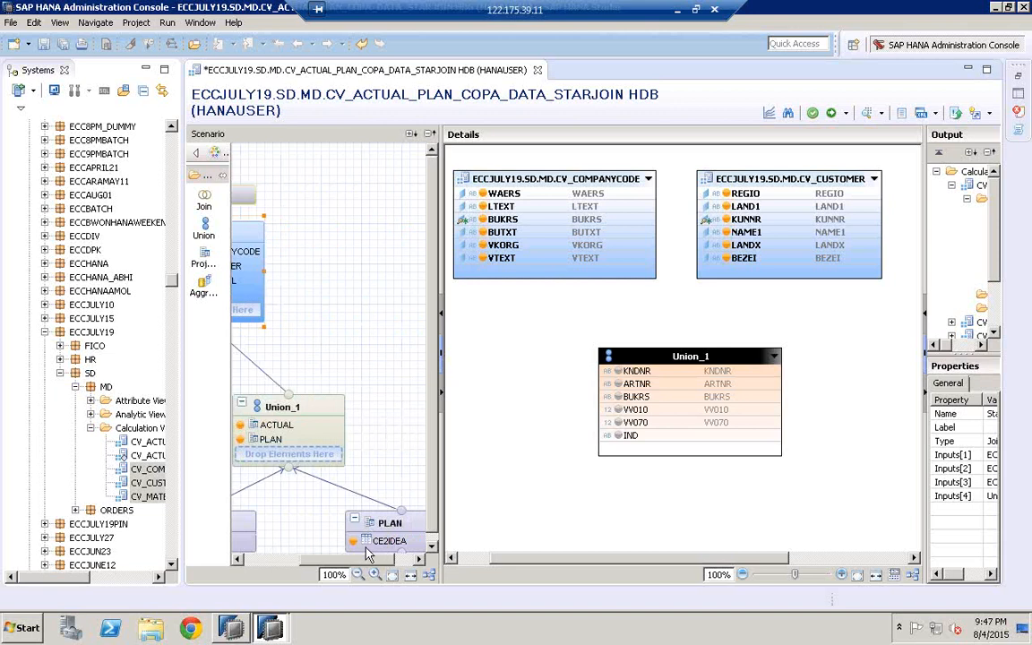
pyautogui.moveTo(340, 559); pyautogui.dragTo(287, 559)
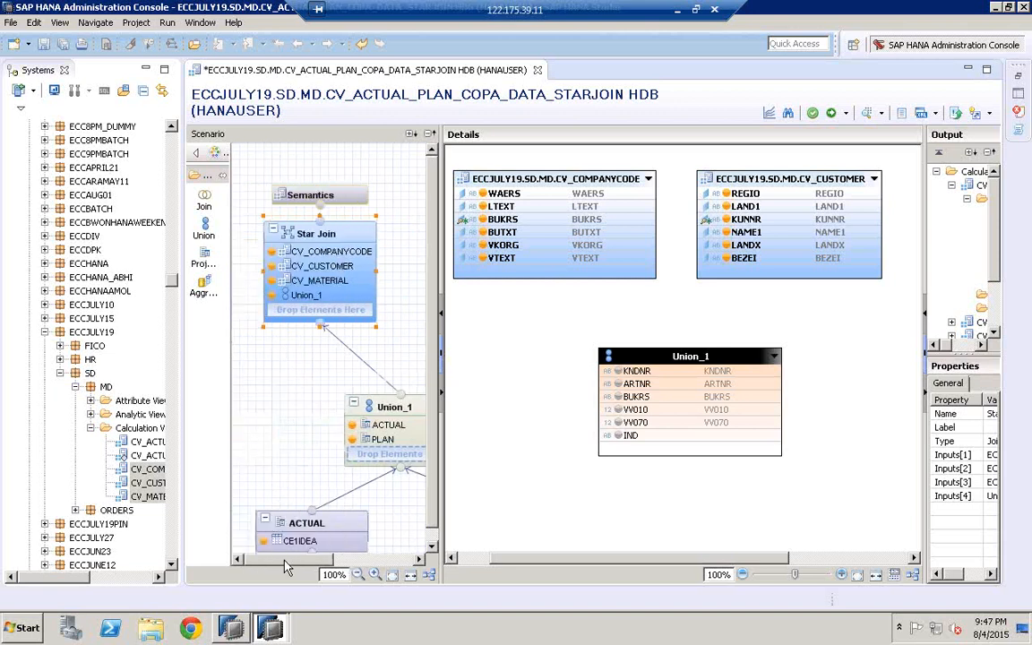
# - Shift the Union_1 table slightly to the right in the Star Join details and narrow the Systems tree
pyautogui.moveTo(328, 527)
pyautogui.click(769, 360)
pyautogui.moveTo(706, 357); pyautogui.dragTo(766, 356)
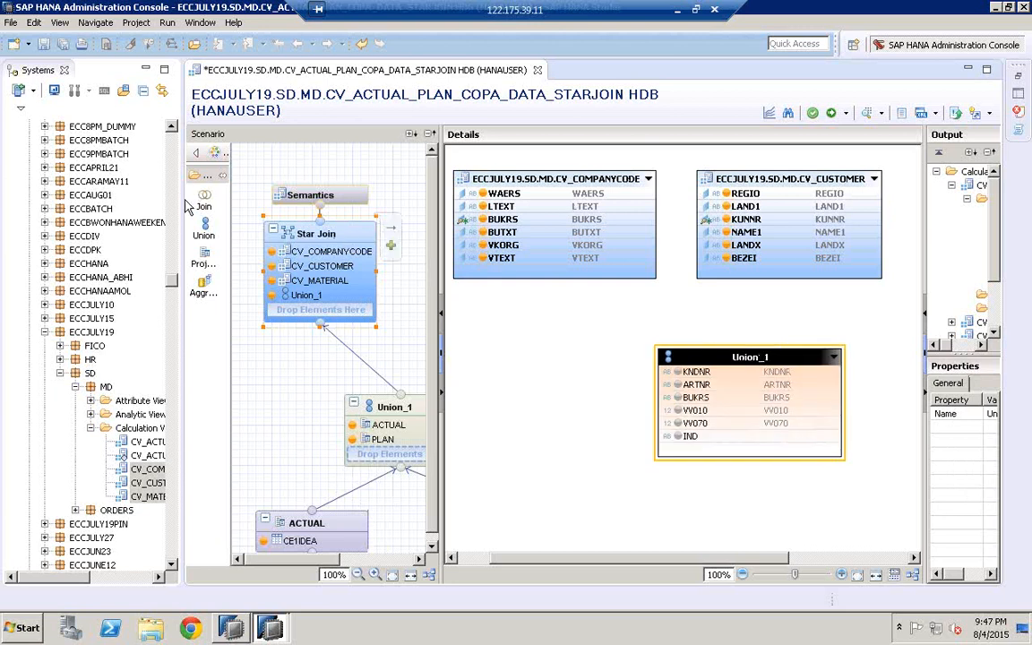
pyautogui.moveTo(179, 199); pyautogui.dragTo(14, 182)
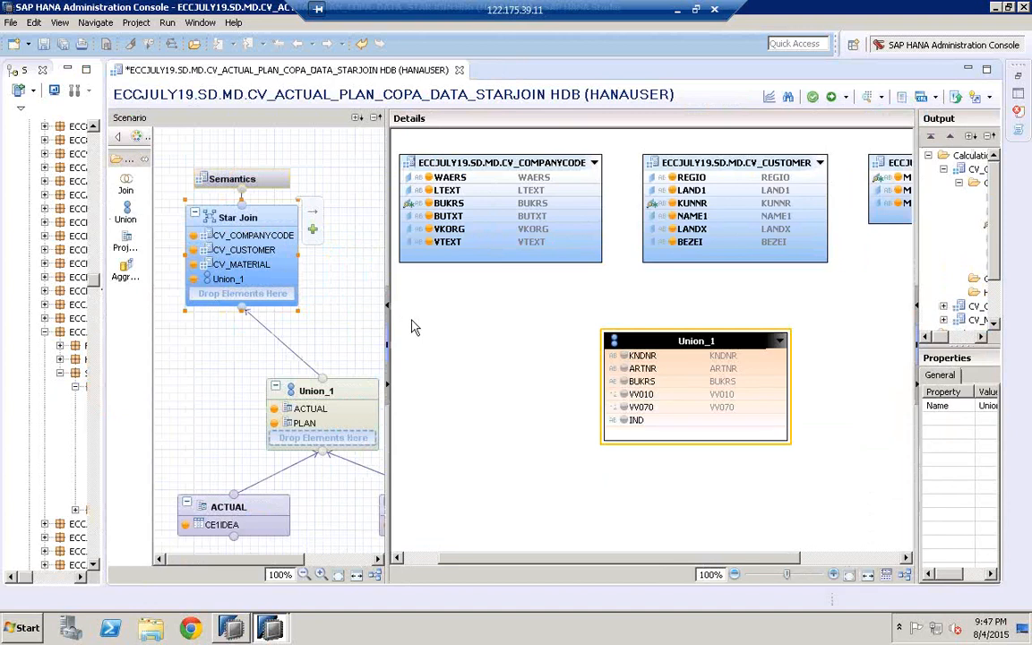
# - Auto-arrange the scenario nodes and resize the scenario and output areas so the details show part of the material view
pyautogui.click(375, 575)
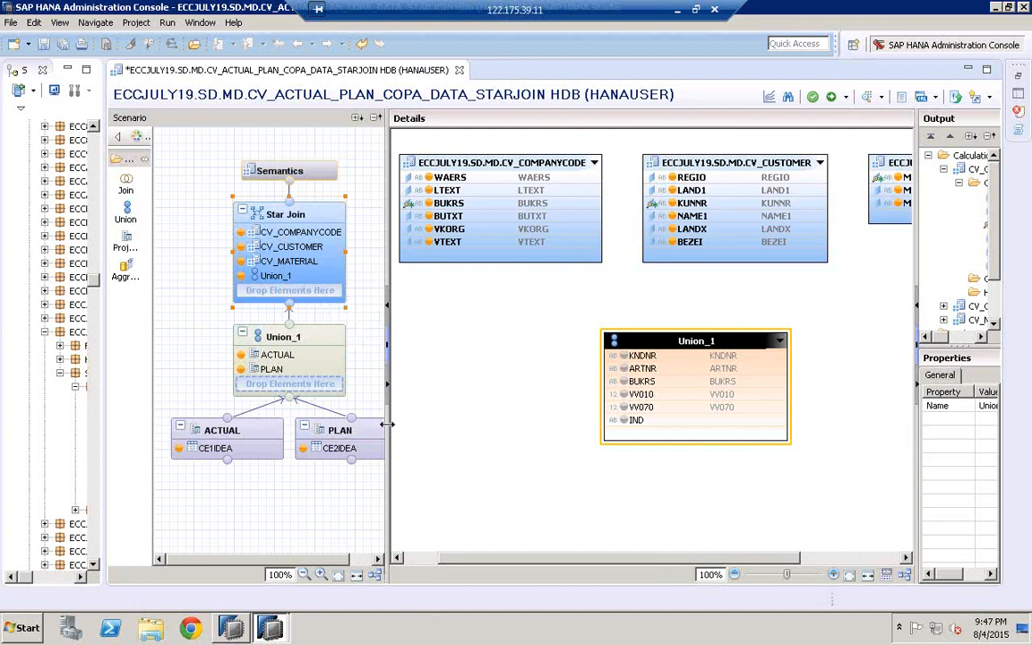
pyautogui.moveTo(395, 424); pyautogui.dragTo(406, 422)
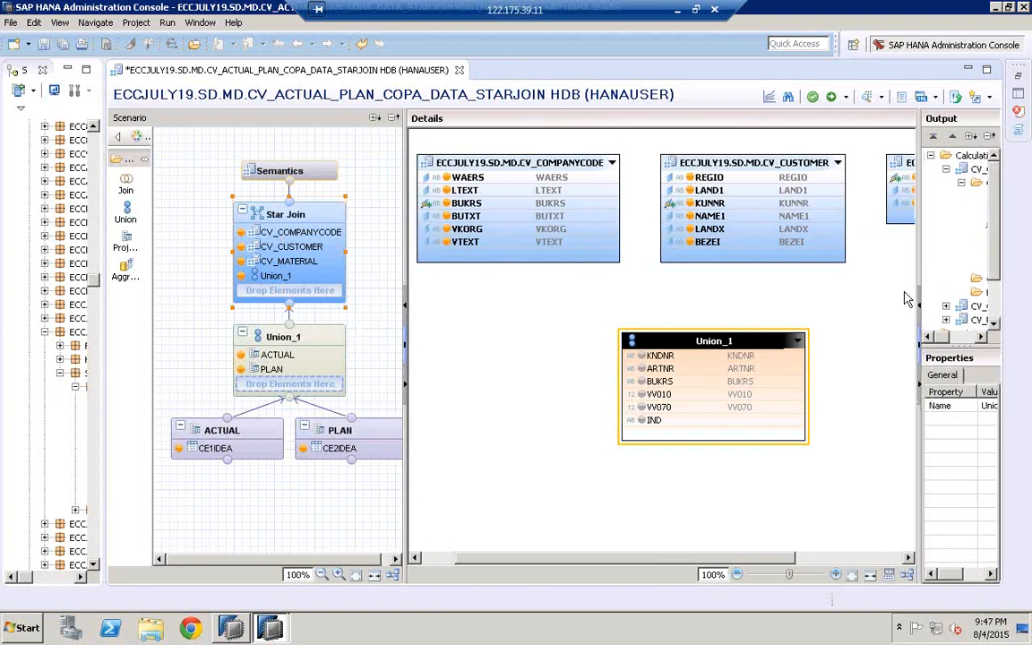
pyautogui.moveTo(979, 260); pyautogui.dragTo(999, 260)
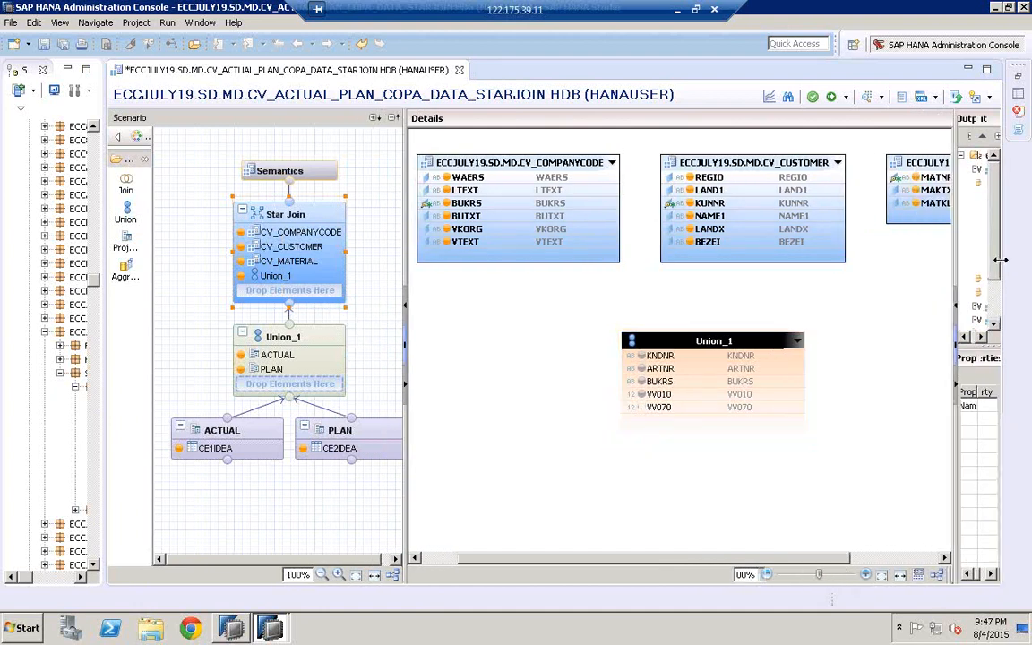
# - Join CV_COMPANYCODE's BUKRS to Union_1's BUKRS, and place CV_CUSTOMER to the right of Union_1 with its KUNNR joined to KNDNR
pyautogui.click(601, 206)
pyautogui.moveTo(602, 206); pyautogui.dragTo(634, 383)
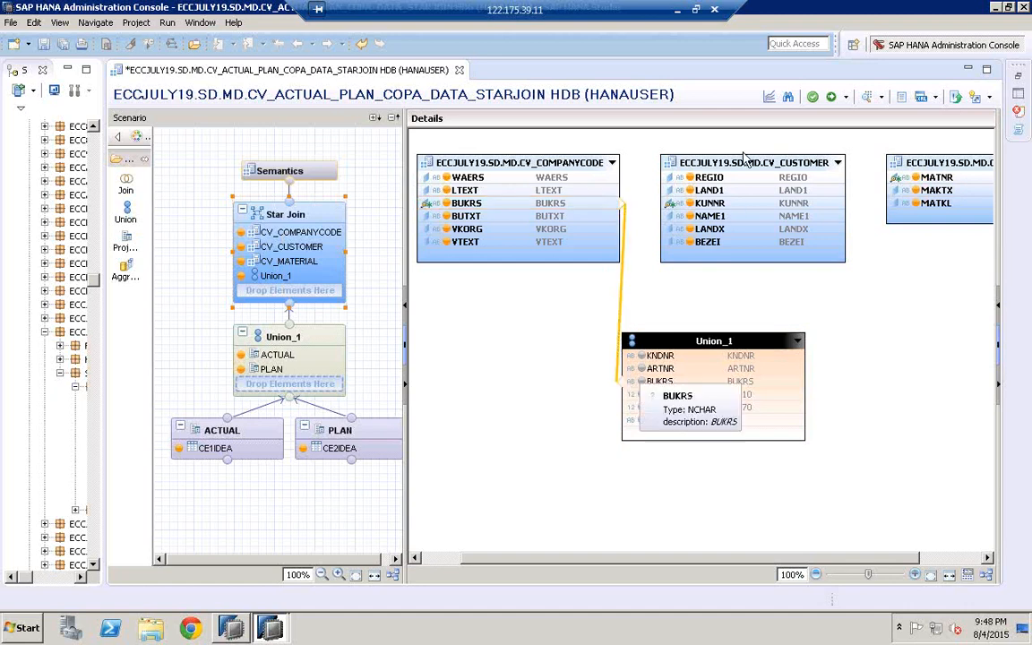
pyautogui.moveTo(746, 159); pyautogui.dragTo(944, 278)
pyautogui.moveTo(875, 327); pyautogui.dragTo(799, 358)
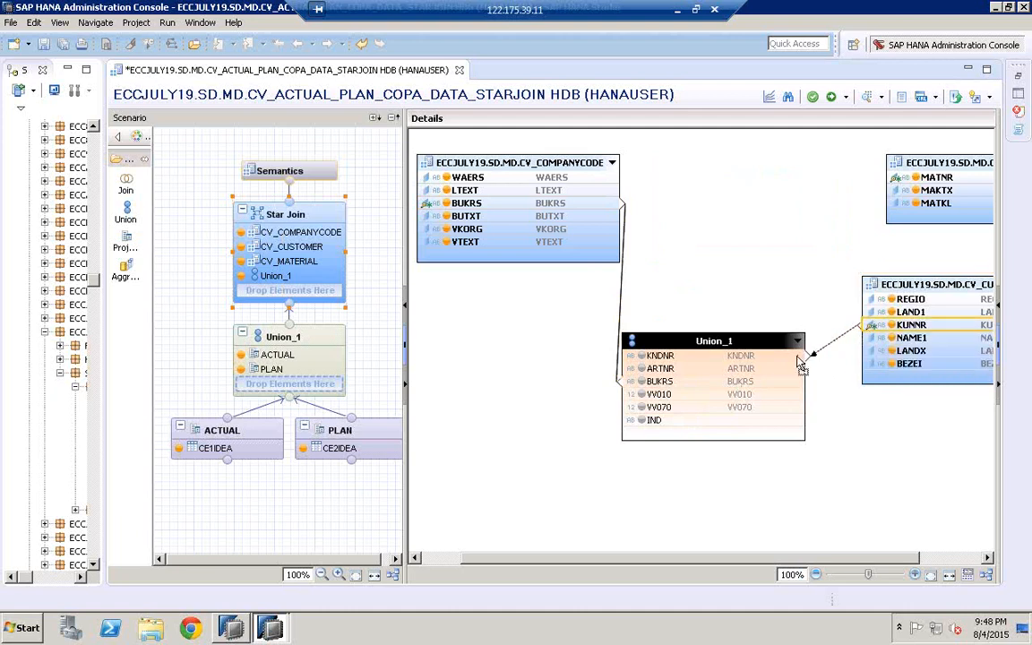
# - Place CV_MATERIAL to the lower left of Union_1 and join its MATNR to Union_1's ARTNR
pyautogui.click(935, 146)
pyautogui.moveTo(934, 162); pyautogui.dragTo(458, 449)
pyautogui.moveTo(569, 443); pyautogui.dragTo(497, 438)
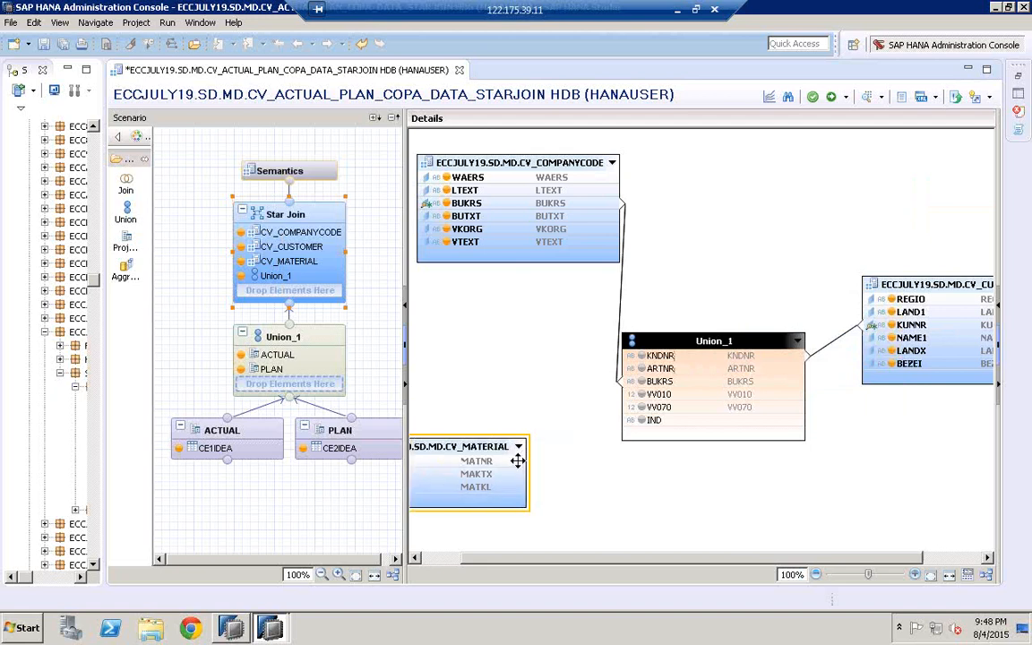
pyautogui.click(504, 460)
pyautogui.moveTo(563, 457); pyautogui.dragTo(631, 371)
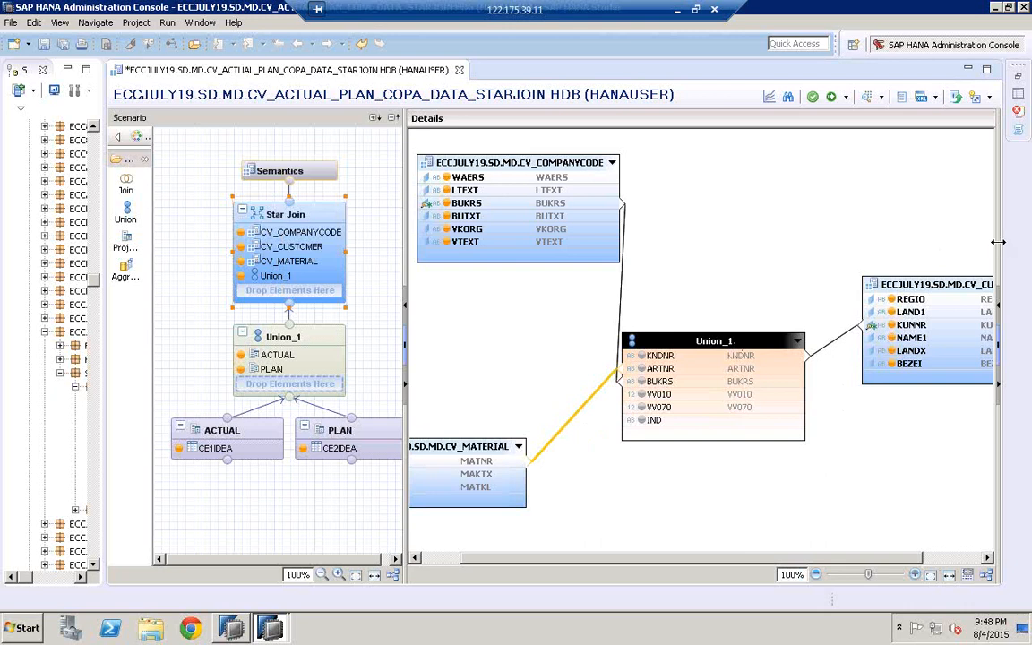
# - Widen the Star Join's output area, collapse CV_COMPANYCODE there, and add Union_1's VV010, VV070 and IND to the output columns
pyautogui.moveTo(982, 242); pyautogui.dragTo(861, 240)
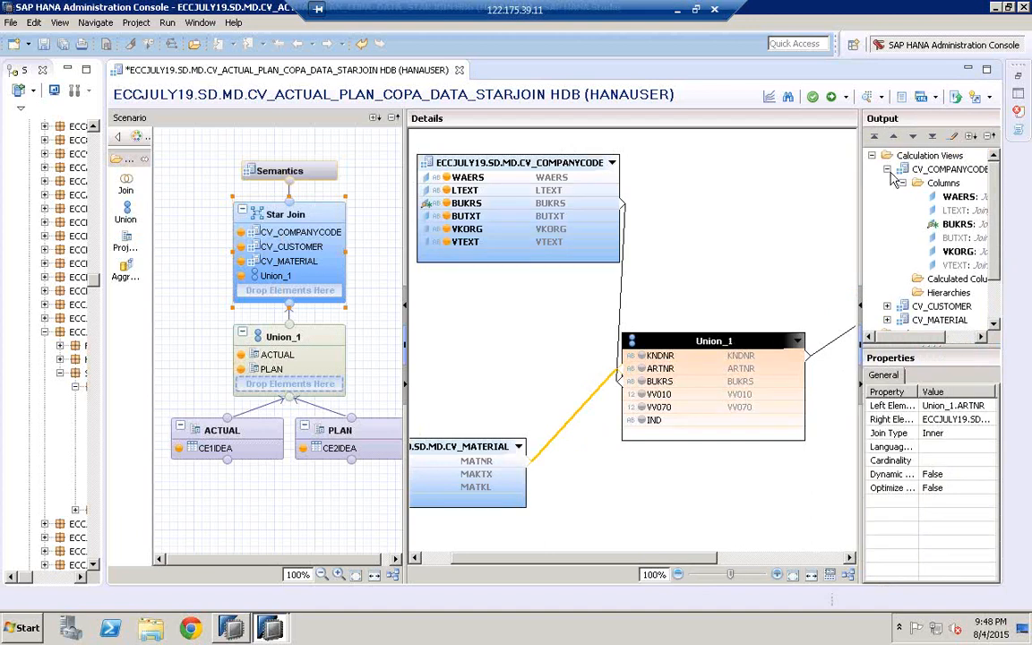
pyautogui.click(886, 170)
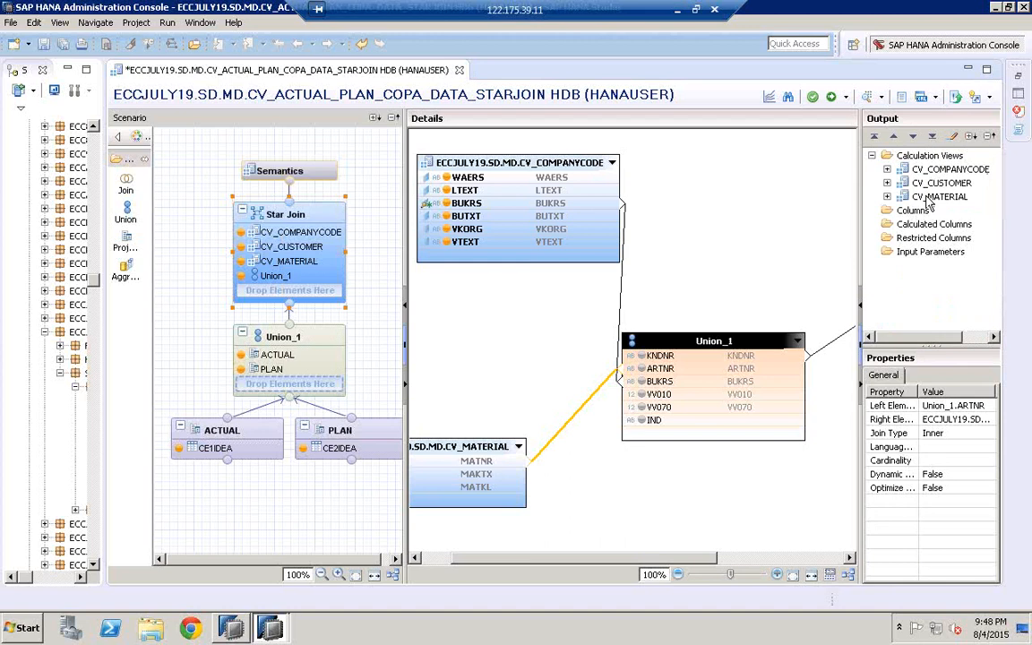
pyautogui.click(914, 211)
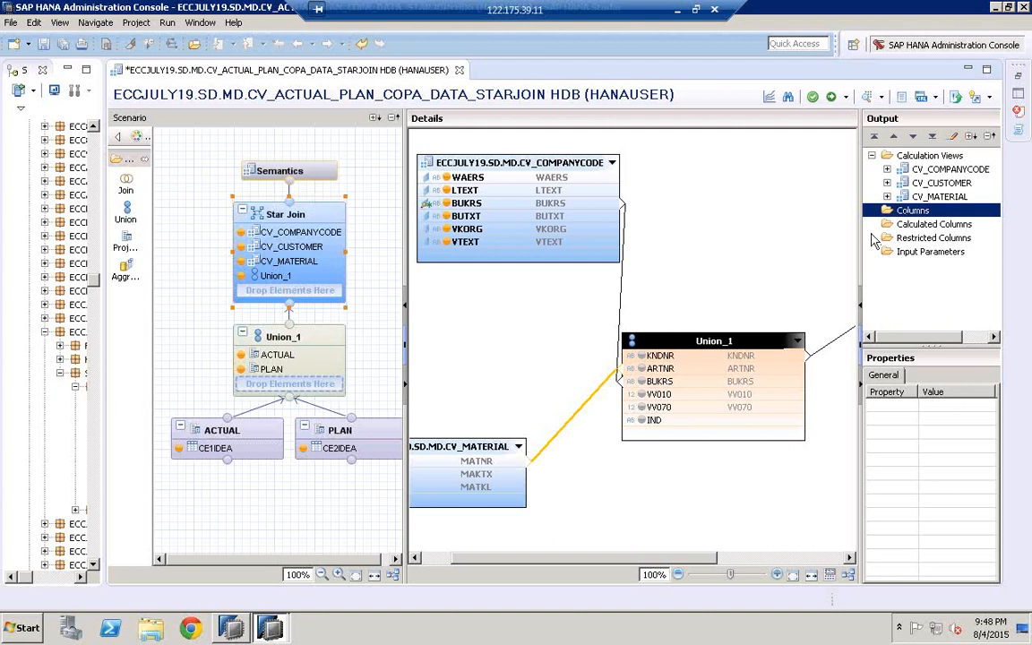
pyautogui.click(642, 395)
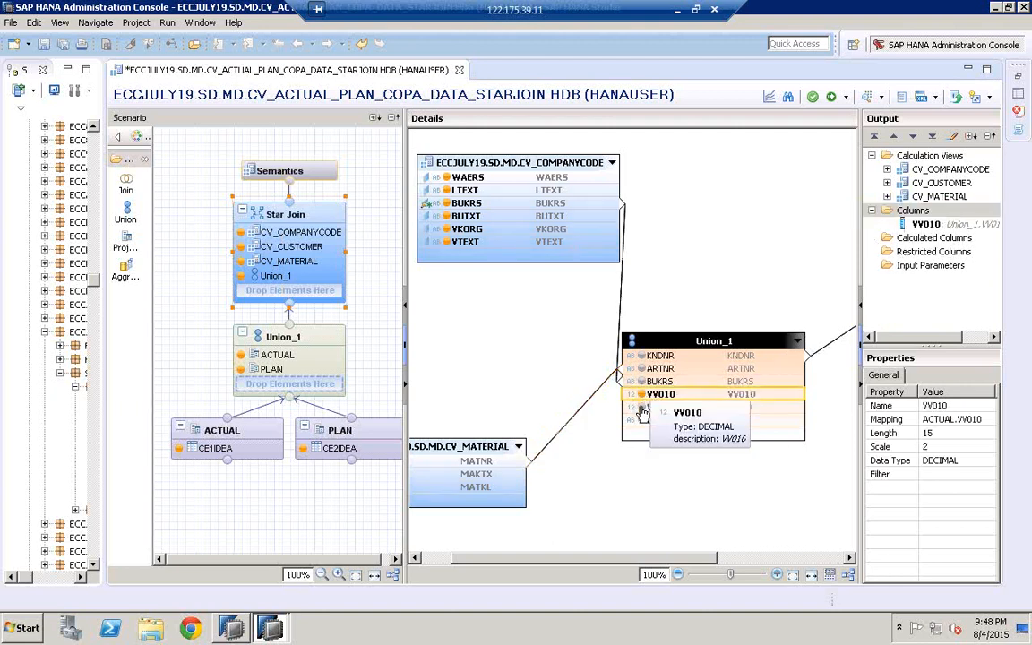
pyautogui.click(642, 409)
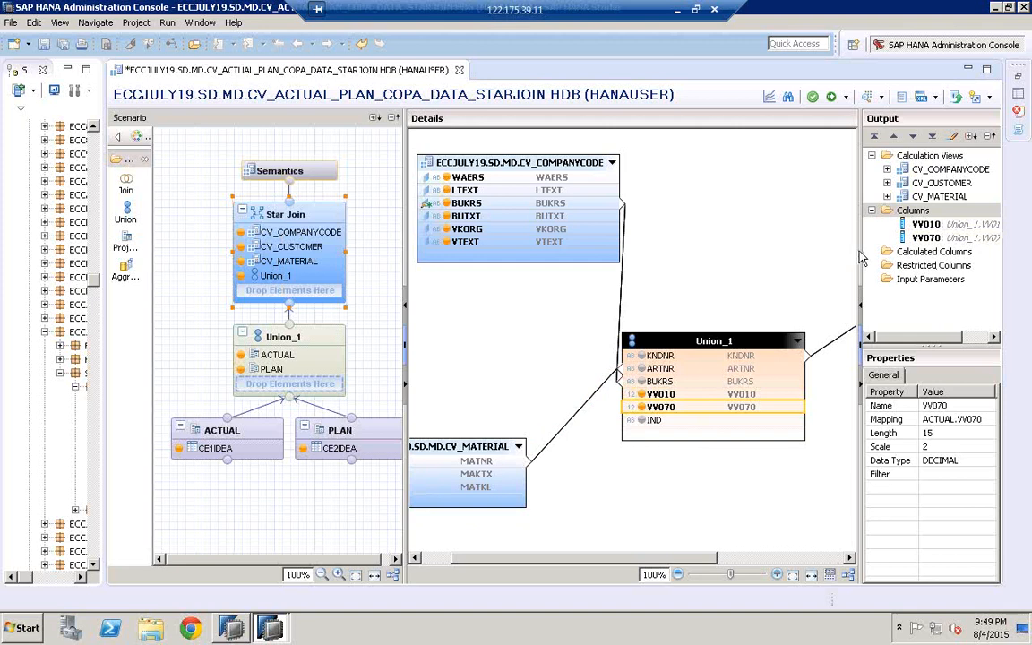
pyautogui.moveTo(884, 250); pyautogui.dragTo(931, 252)
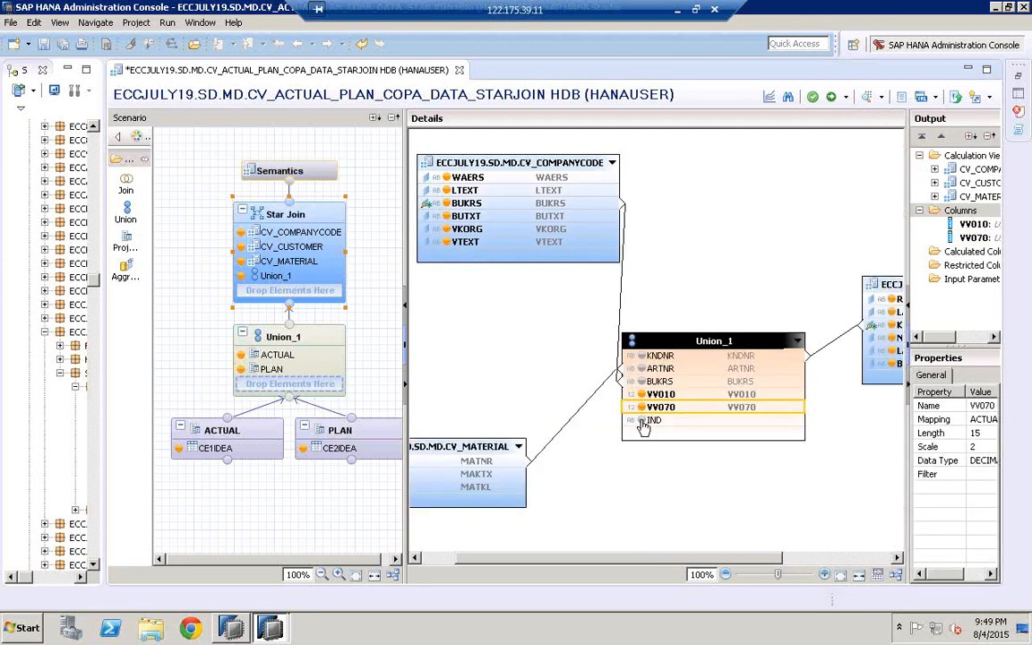
pyautogui.click(643, 421)
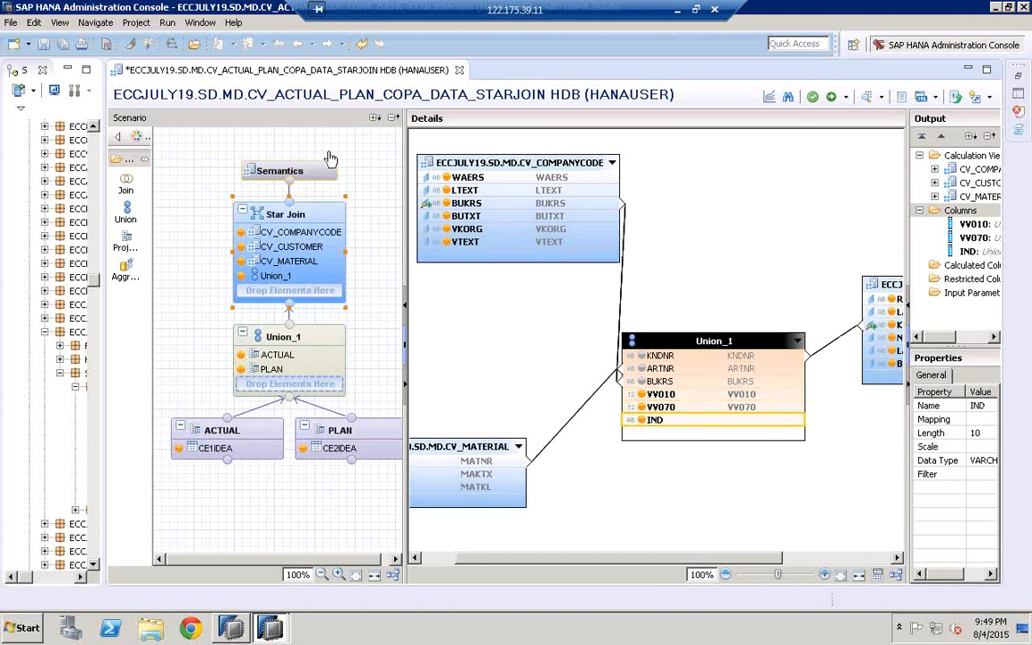
# - In the Semantics node, set the local columns VV010 and VV070 as measures and IND as an attribute
pyautogui.click(273, 177)
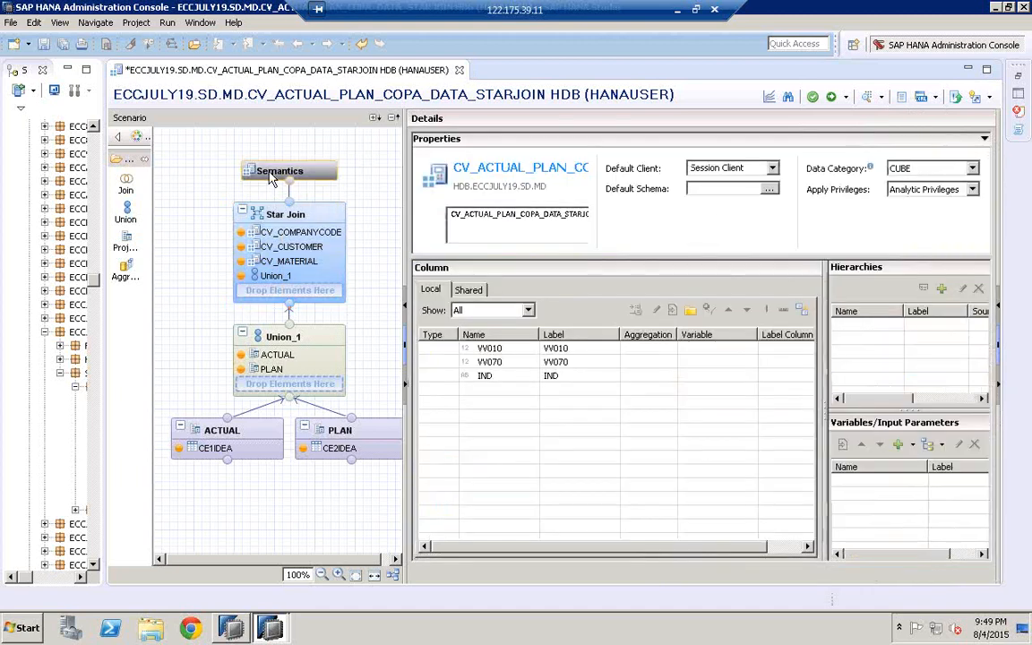
pyautogui.click(450, 352)
pyautogui.click(452, 349)
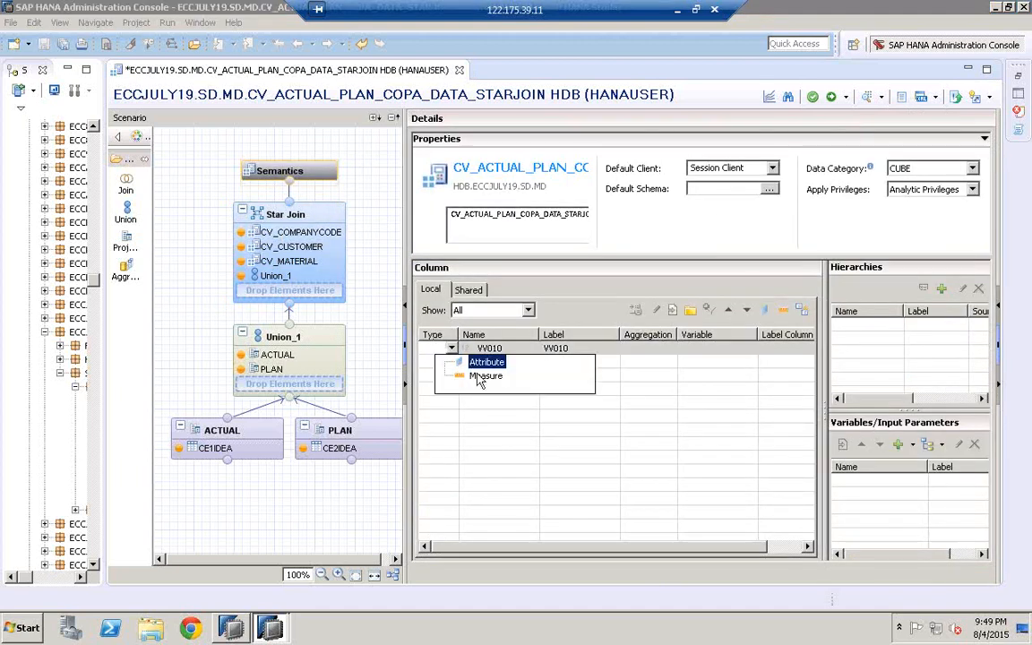
pyautogui.click(481, 377)
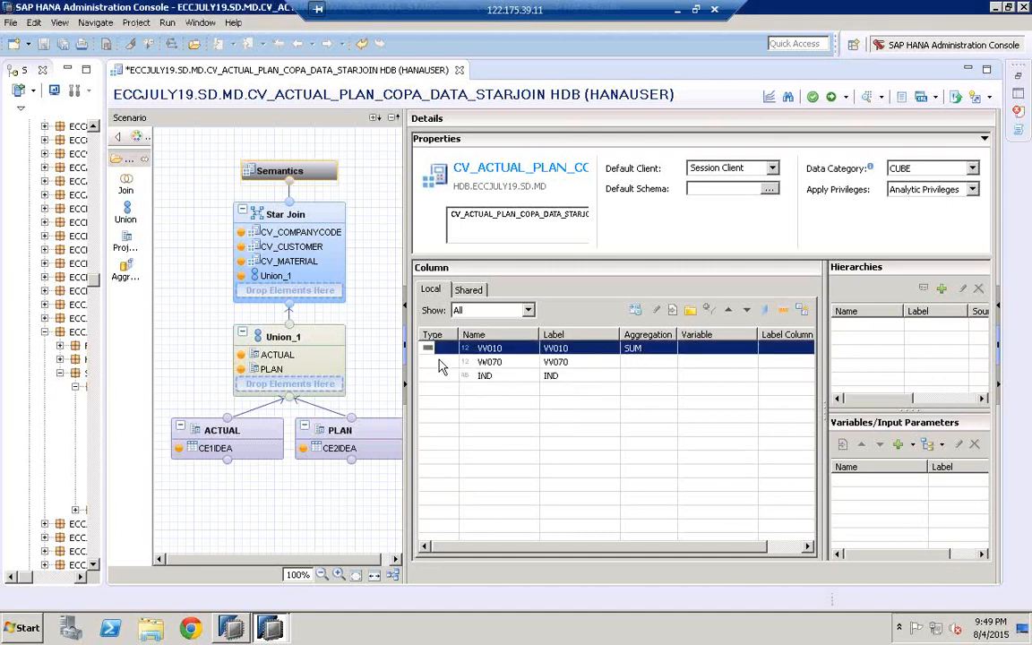
pyautogui.click(448, 362)
pyautogui.click(452, 361)
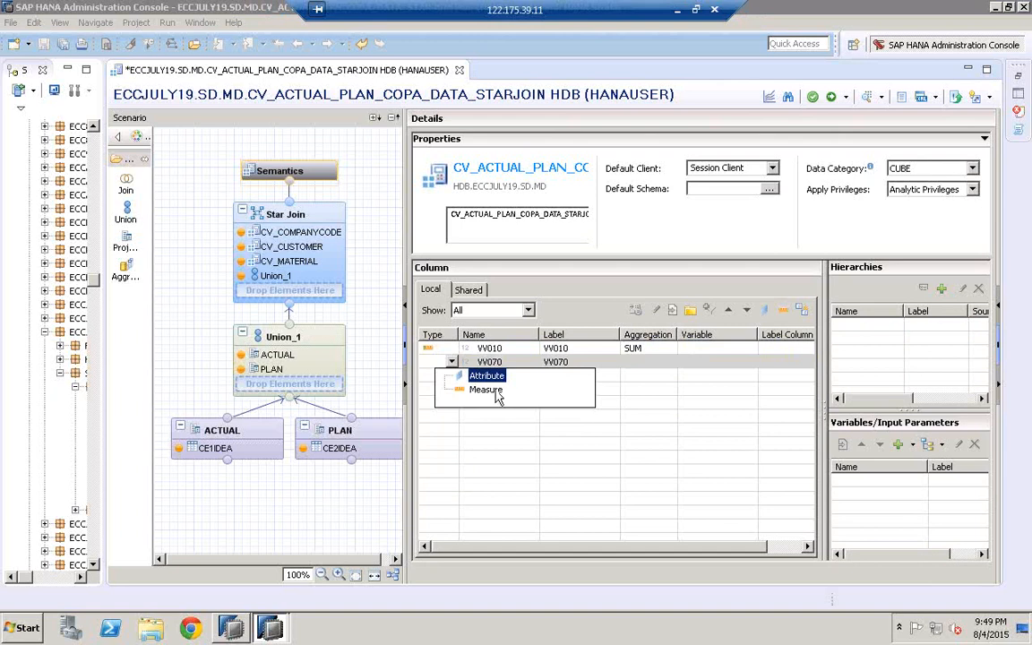
pyautogui.click(493, 392)
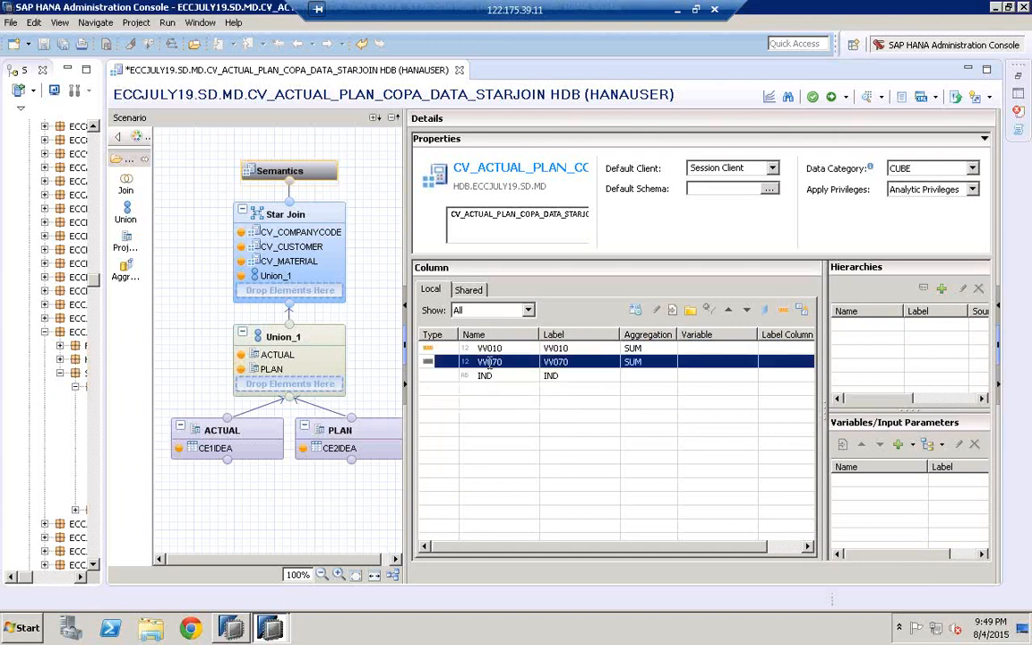
pyautogui.click(435, 376)
pyautogui.click(452, 376)
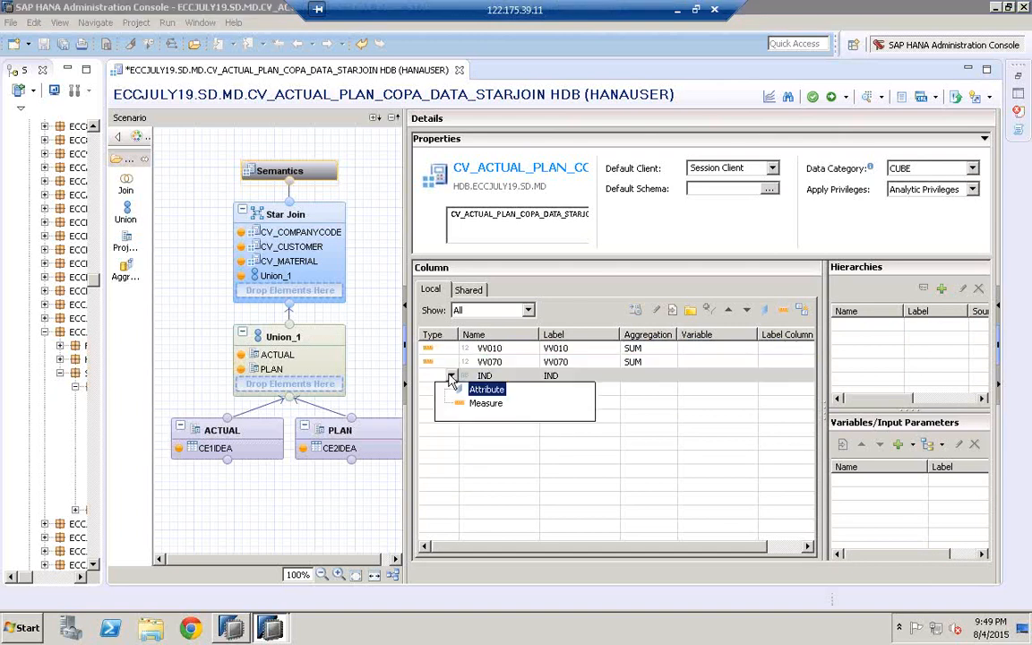
pyautogui.click(485, 391)
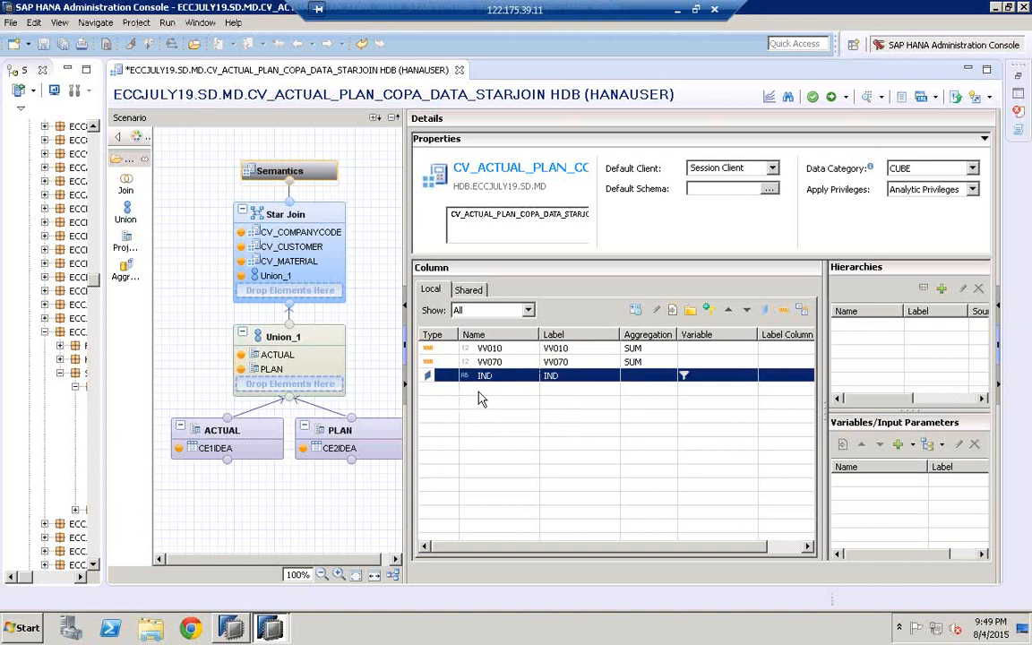
# - Review the shared columns in the Semantics node, filtered first to key attributes and then to attributes
pyautogui.click(473, 291)
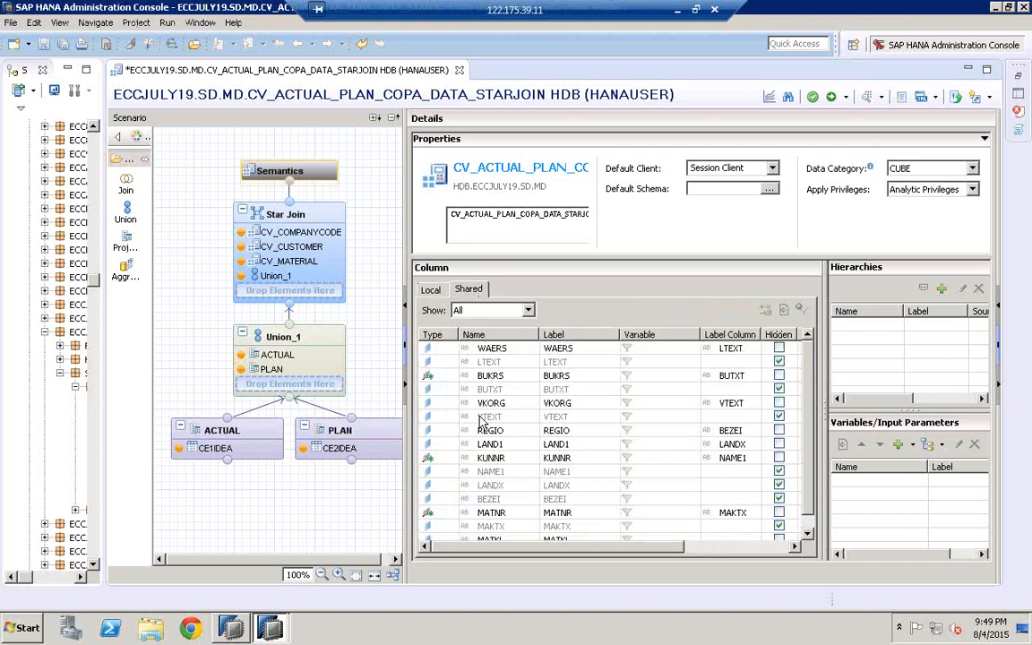
pyautogui.click(528, 311)
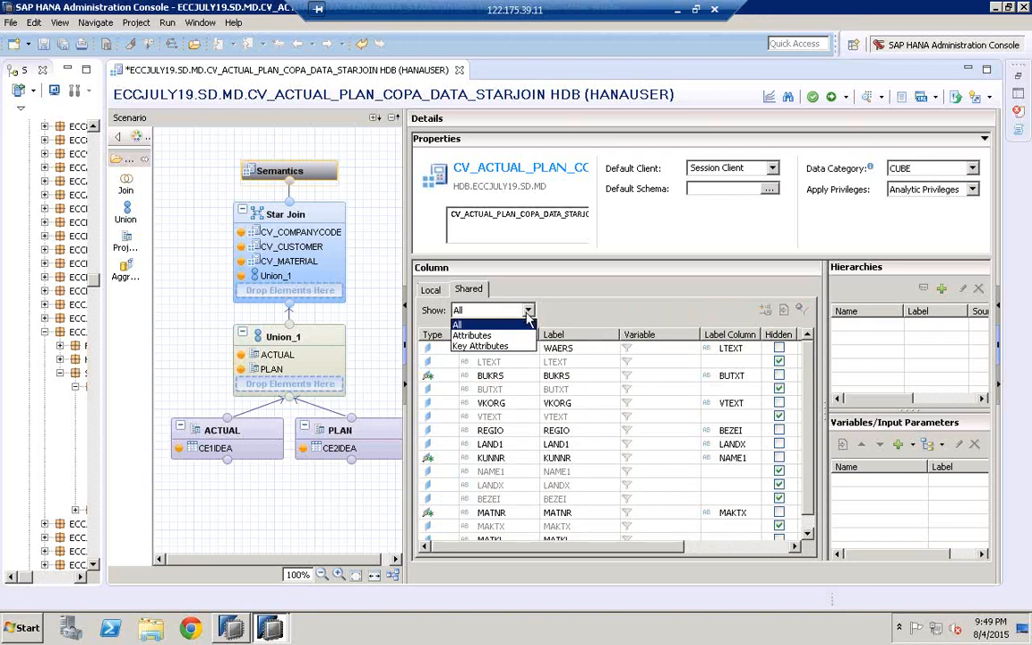
pyautogui.click(484, 347)
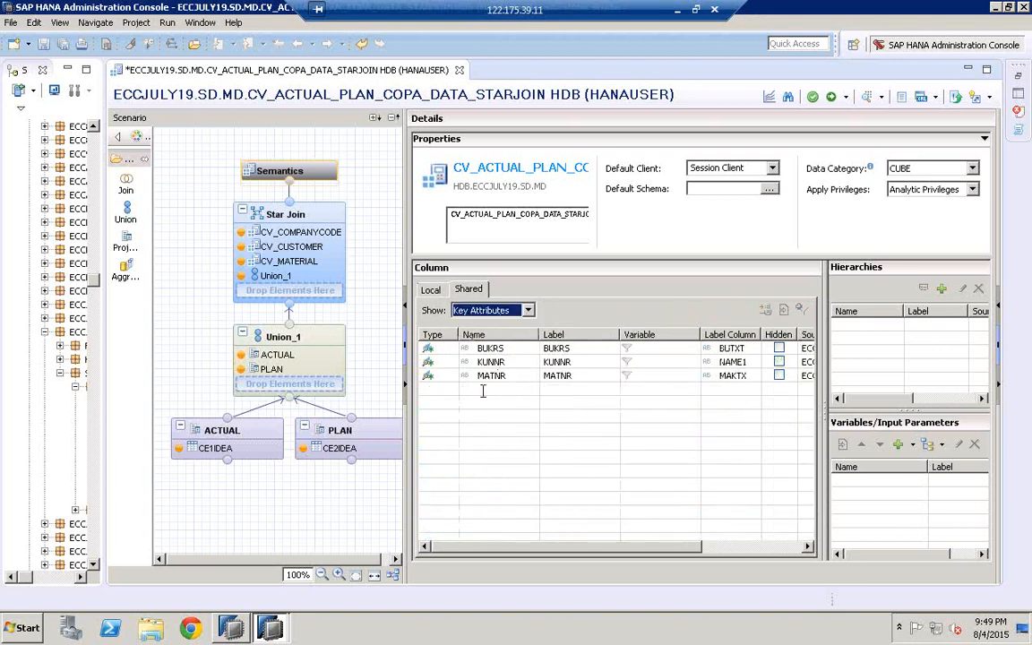
pyautogui.click(528, 310)
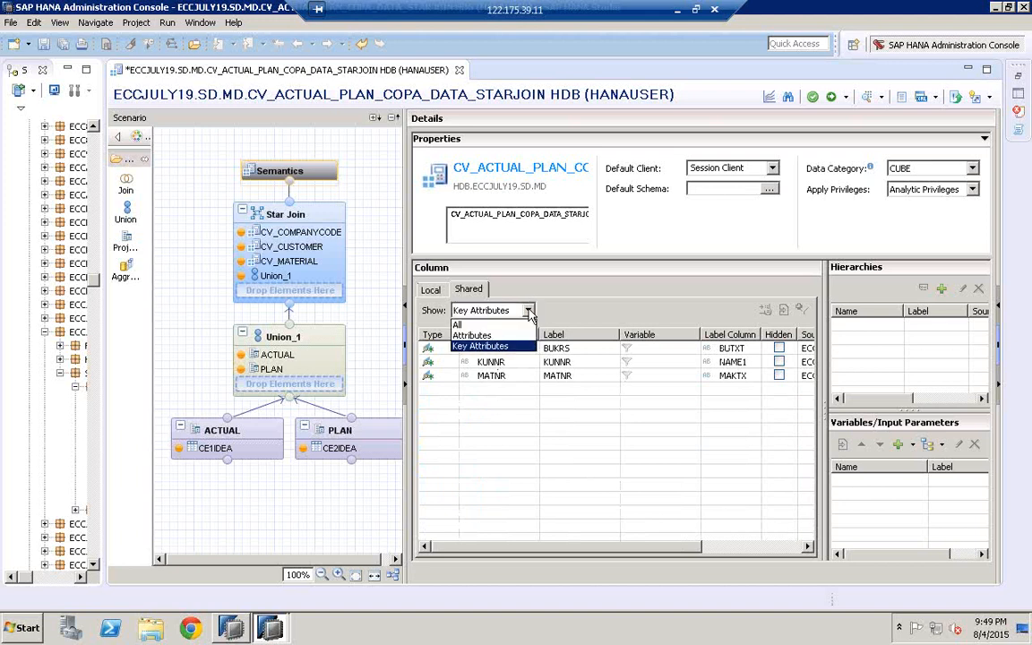
pyautogui.click(490, 337)
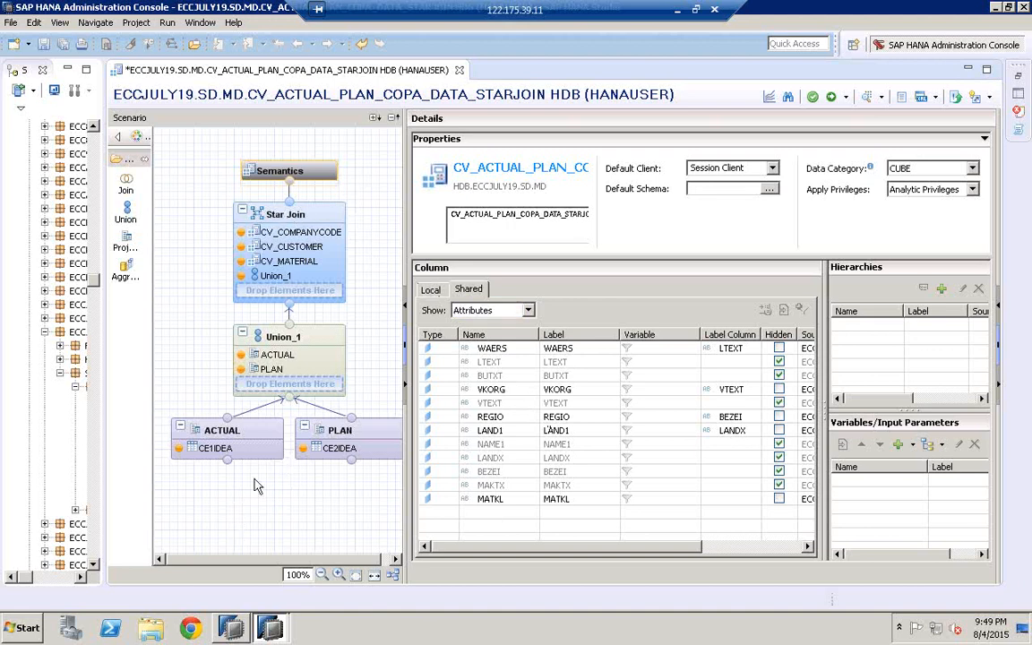
# - Show the calculation view's own properties and widen the output area and property columns so the values are readable
pyautogui.click(224, 438)
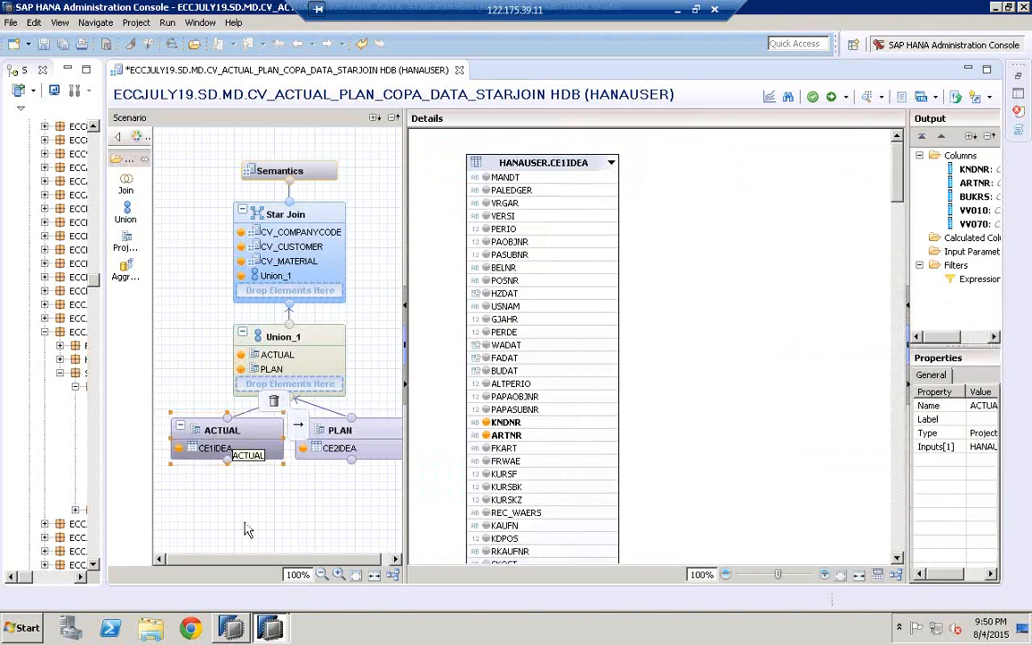
pyautogui.click(244, 528)
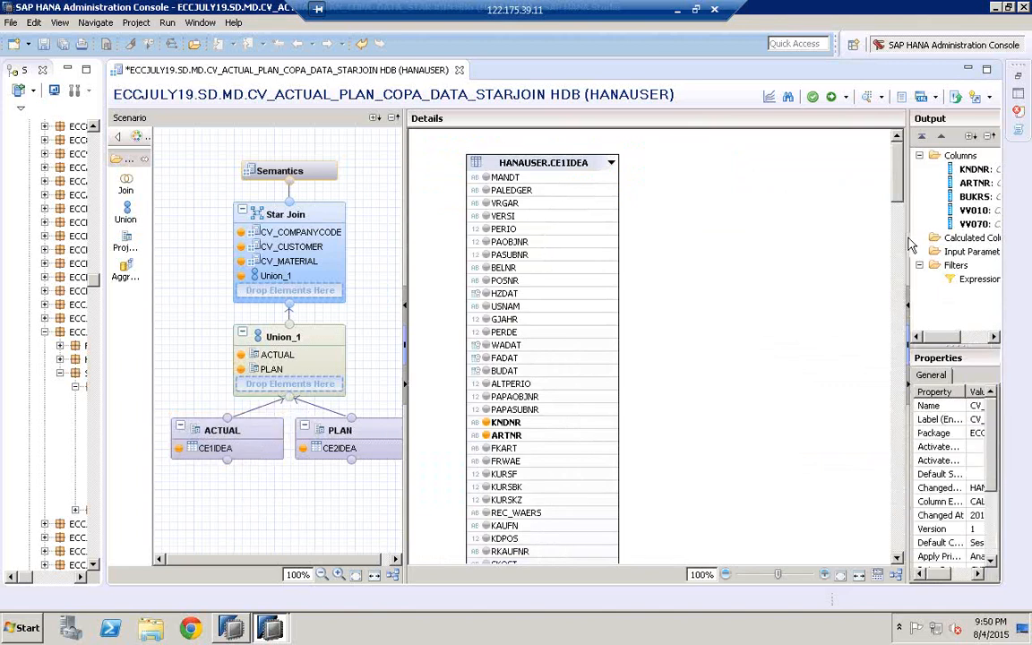
pyautogui.moveTo(861, 242); pyautogui.dragTo(734, 239)
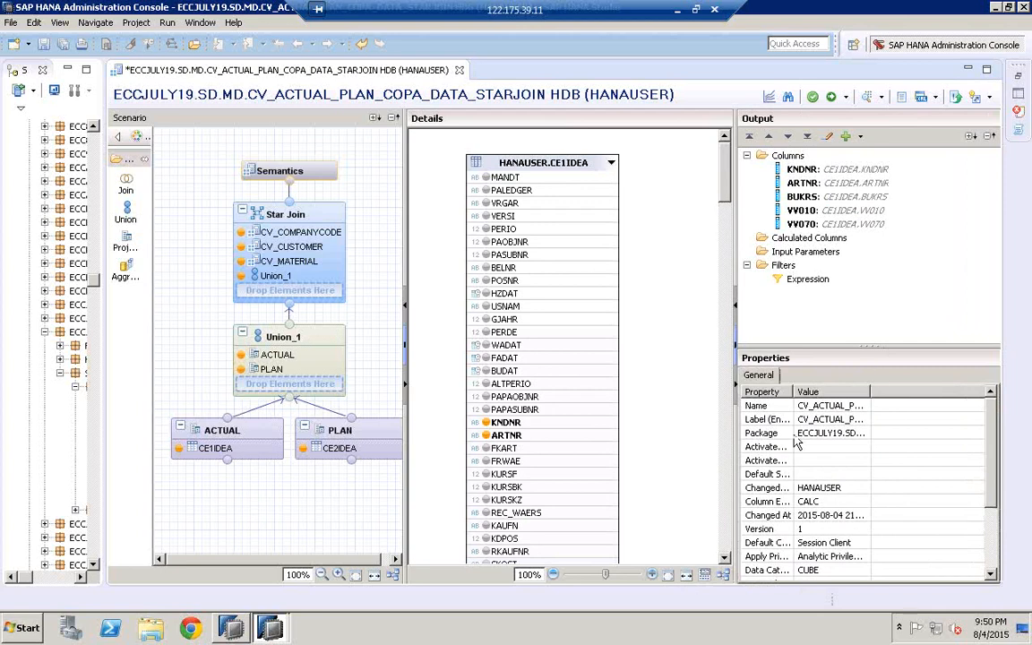
pyautogui.moveTo(736, 399); pyautogui.dragTo(833, 391)
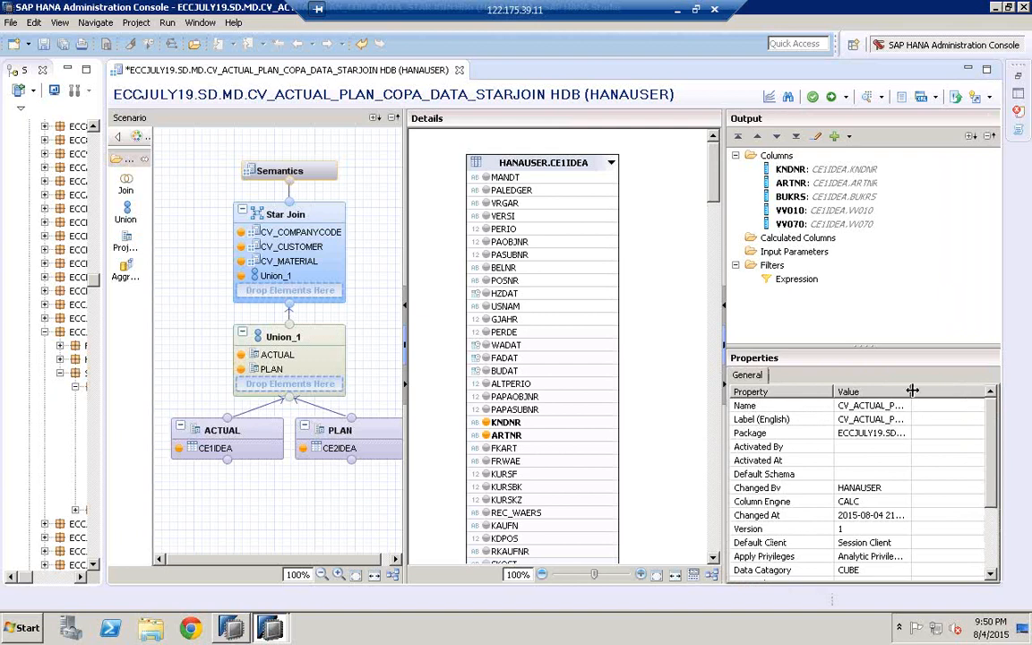
pyautogui.moveTo(911, 390); pyautogui.dragTo(994, 391)
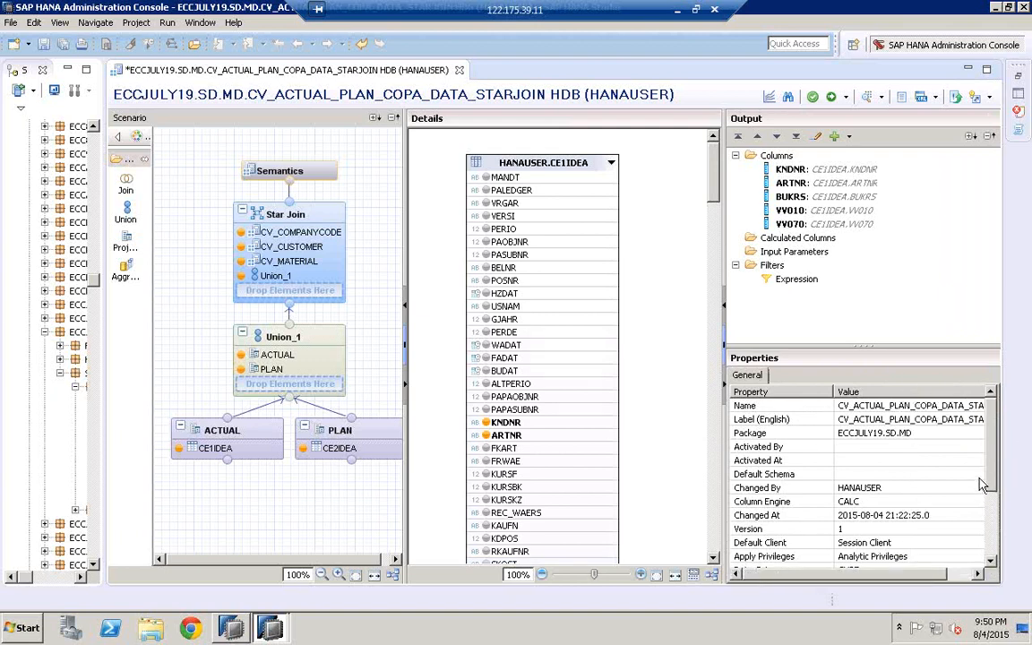
# - Examine the view's Column Engine property and the options for Execute In, leaving both unchanged
pyautogui.click(777, 502)
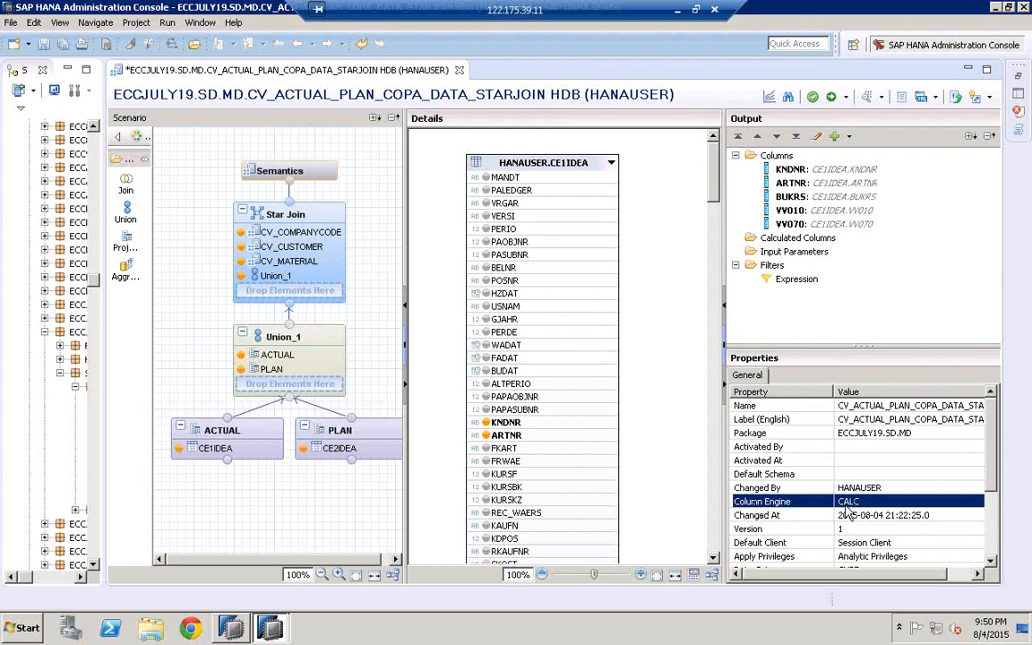
pyautogui.moveTo(997, 459); pyautogui.dragTo(988, 516)
pyautogui.click(768, 529)
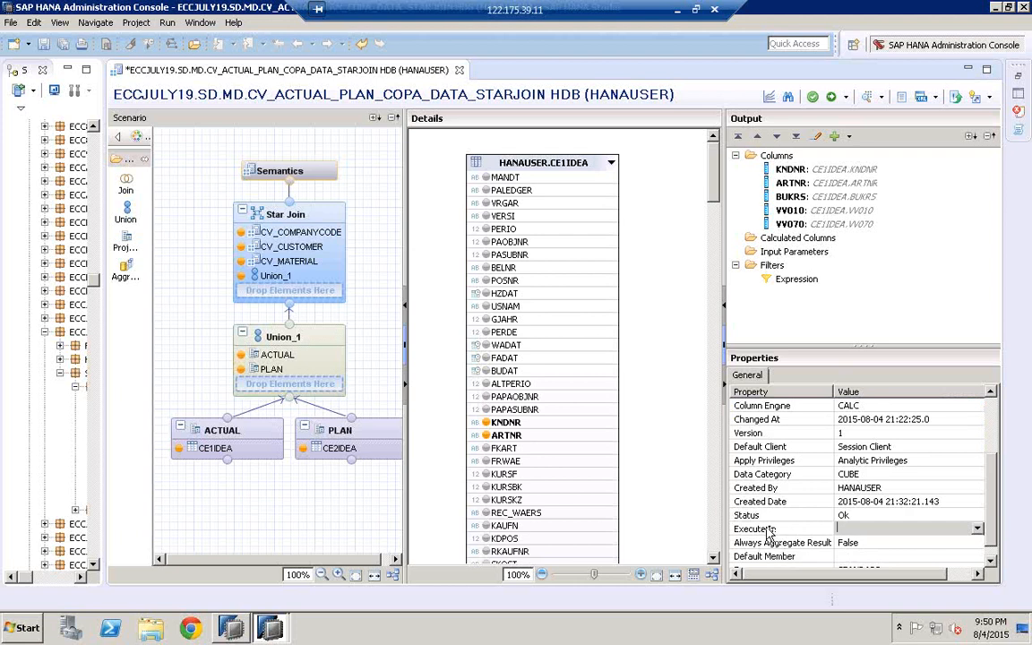
pyautogui.click(977, 529)
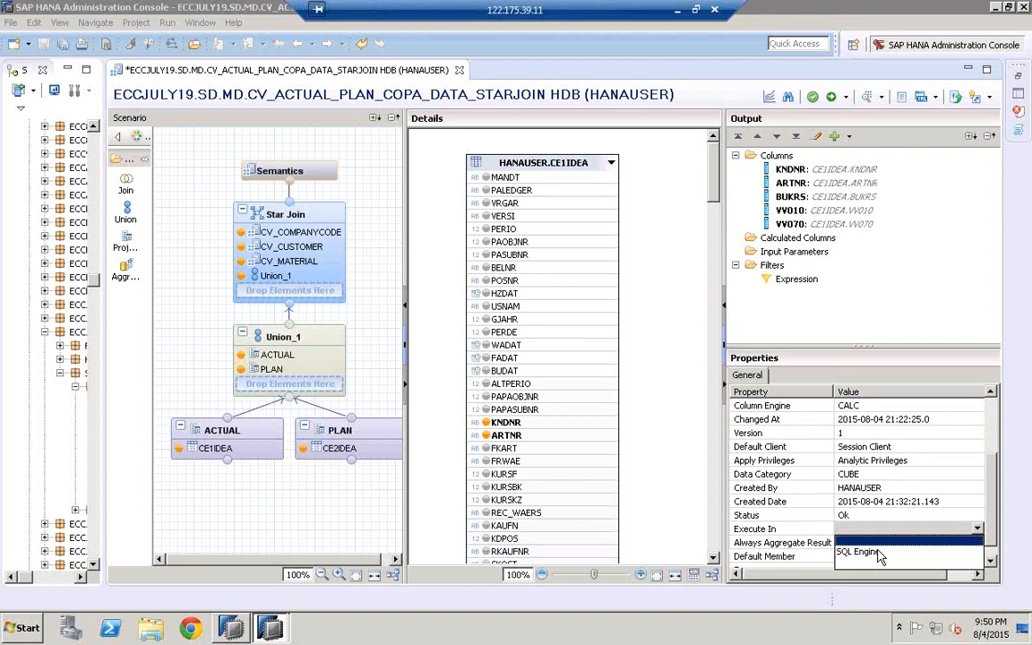
pyautogui.click(980, 487)
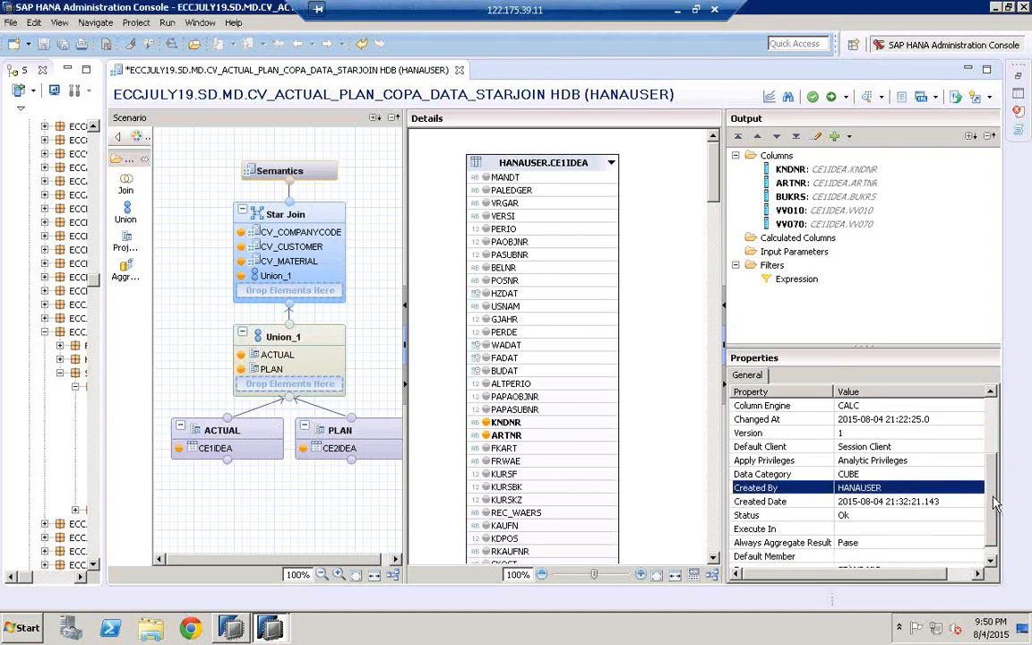
pyautogui.scroll(2, 993, 490)
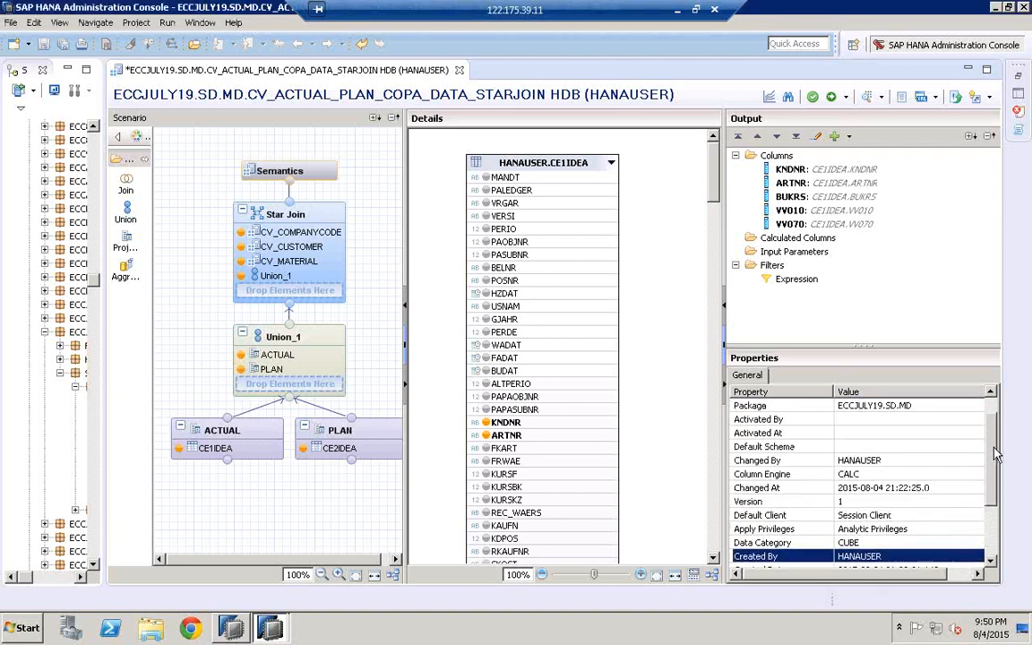
pyautogui.scroll(1, 774, 488)
pyautogui.click(855, 489)
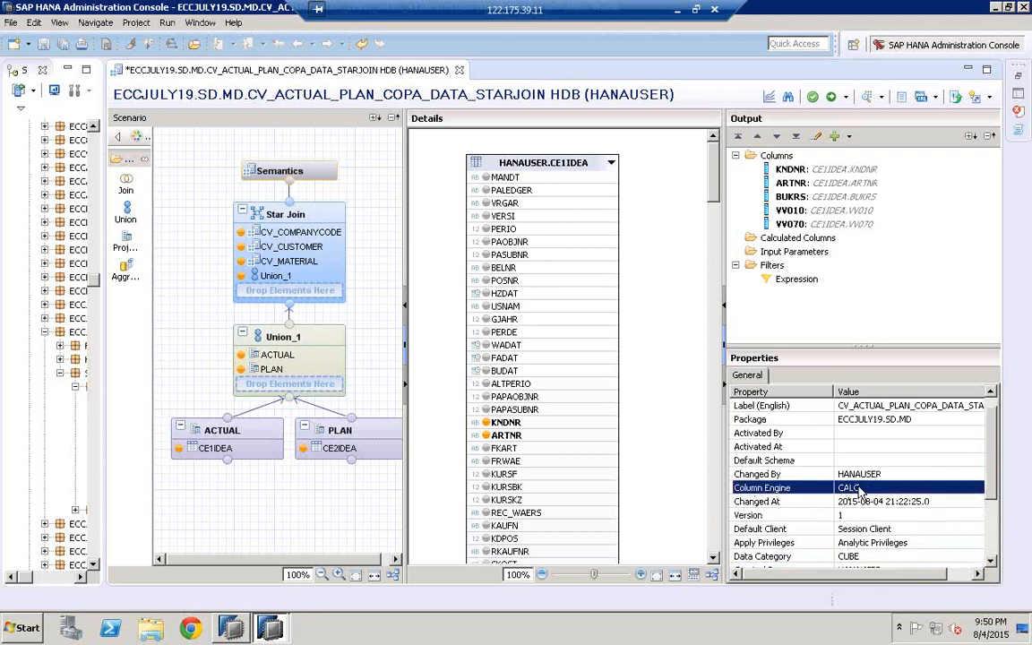
# - Save and validate the star join calculation view, and save and activate it
pyautogui.click(813, 100)
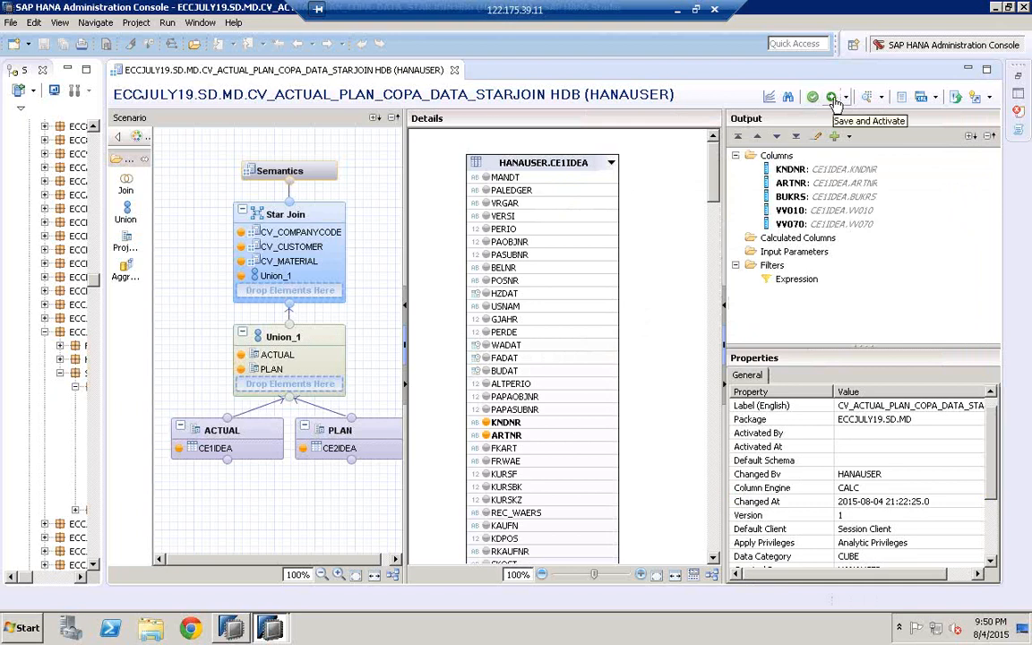
pyautogui.click(832, 97)
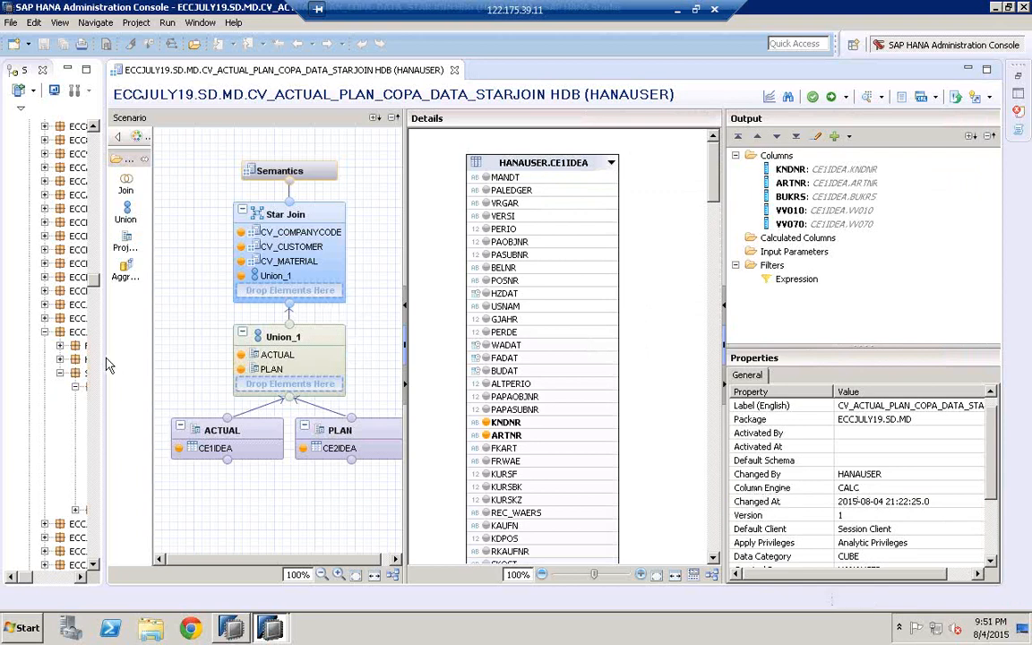
# - Open the data preview of calculation view CV_ACTUAL_PLAN_COPA_DATA_STARJOIN, resizing the system tree to read the full view names
pyautogui.moveTo(274, 361); pyautogui.dragTo(394, 362)
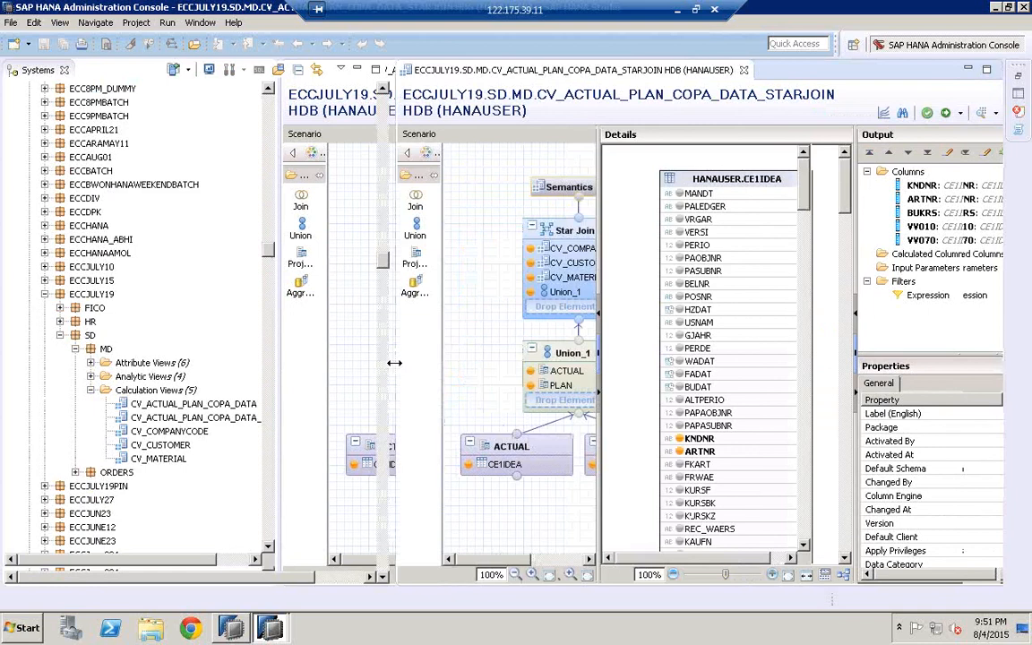
pyautogui.moveTo(394, 362); pyautogui.dragTo(395, 360)
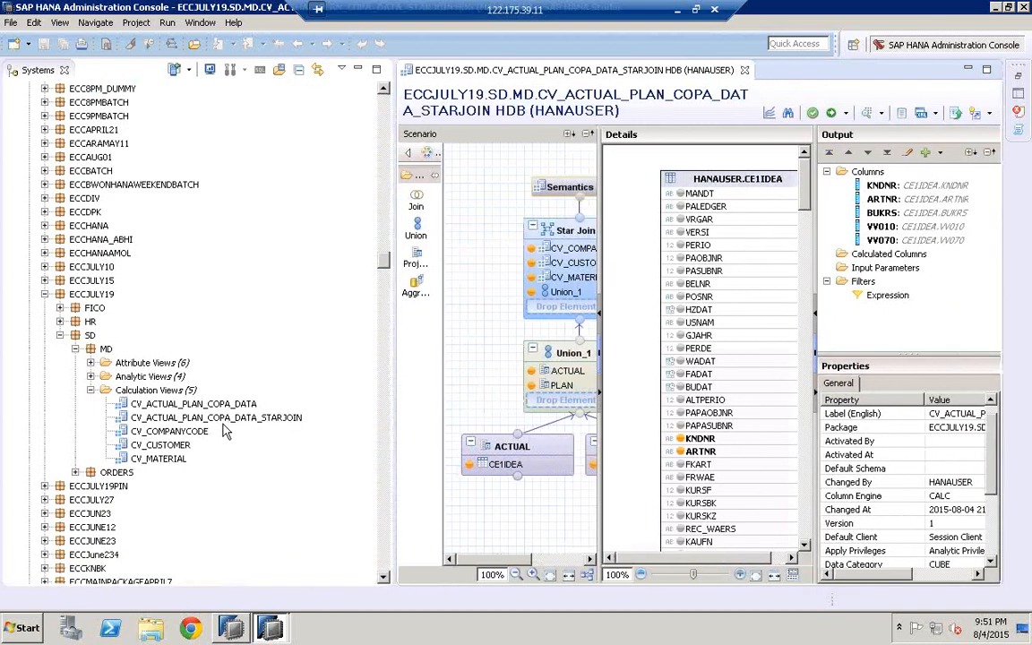
pyautogui.click(177, 419)
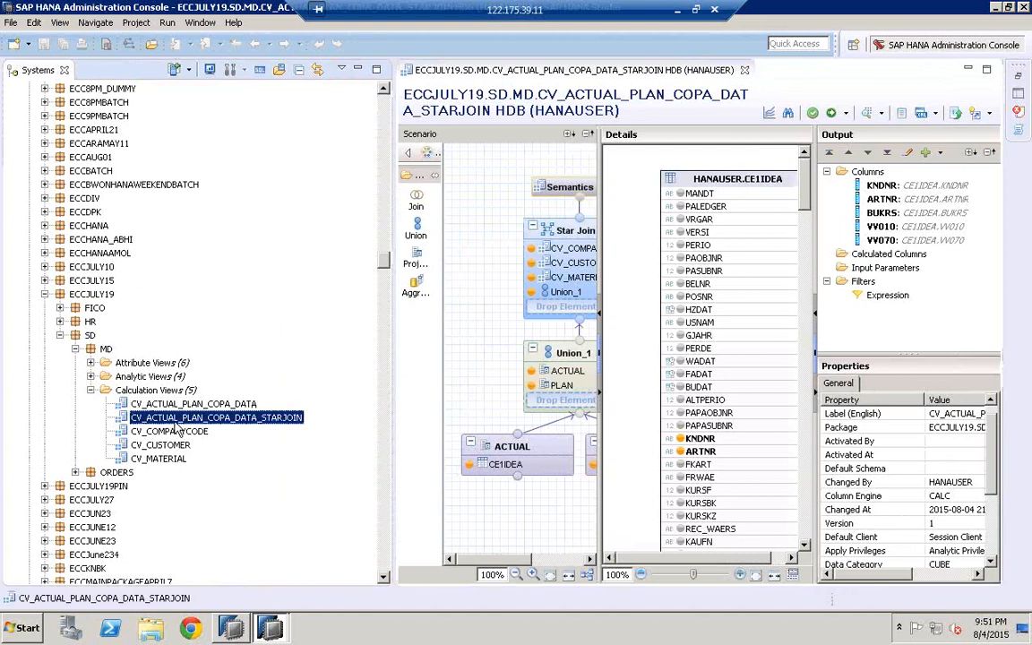
pyautogui.rightClick(177, 425)
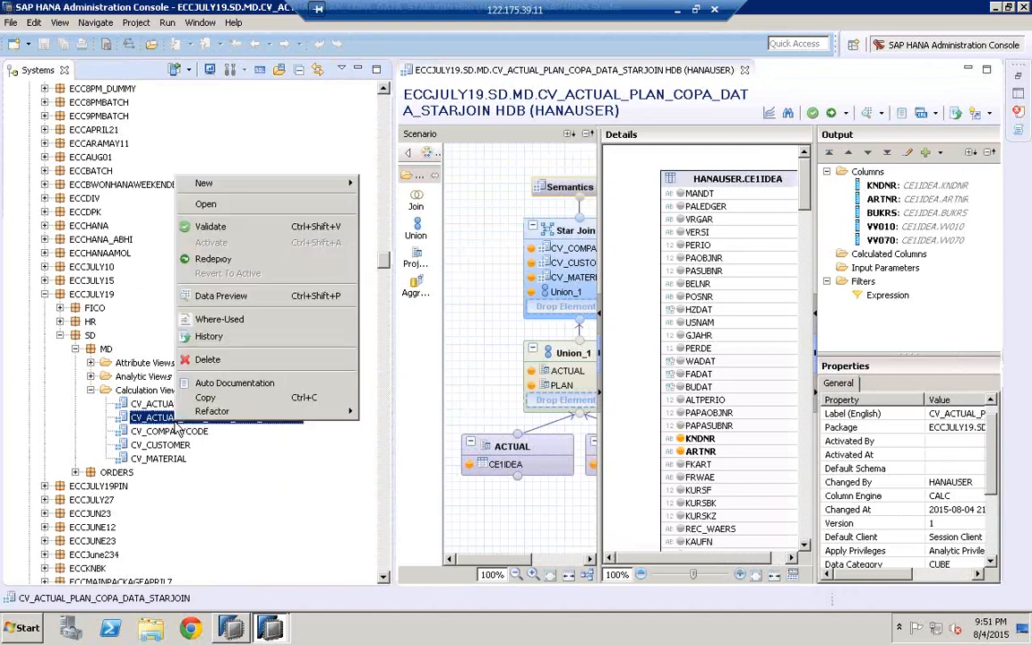
pyautogui.click(227, 304)
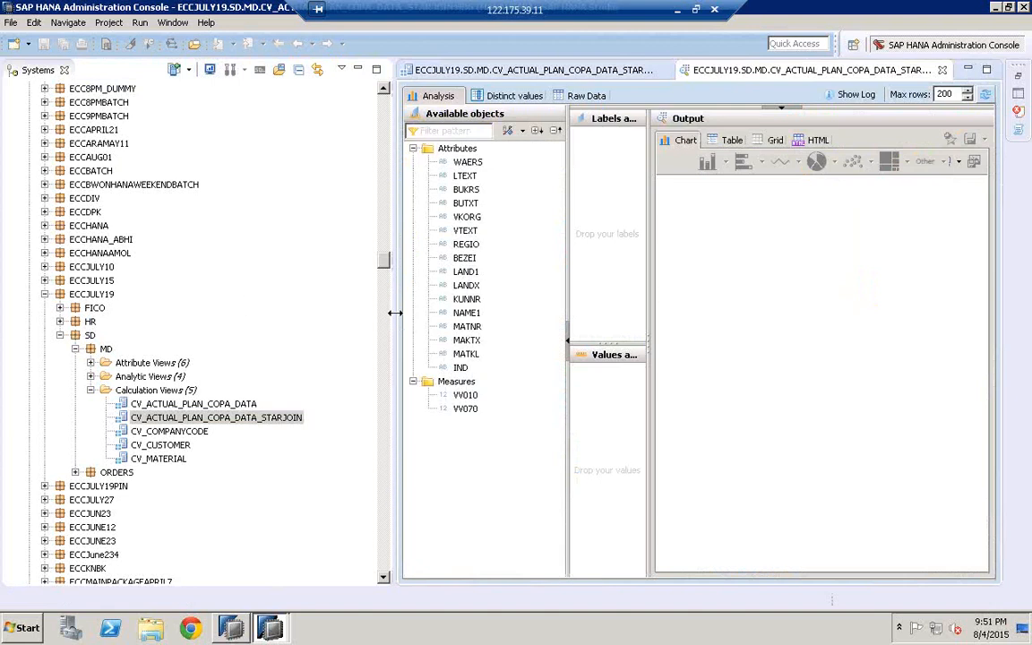
pyautogui.moveTo(263, 319); pyautogui.dragTo(263, 319)
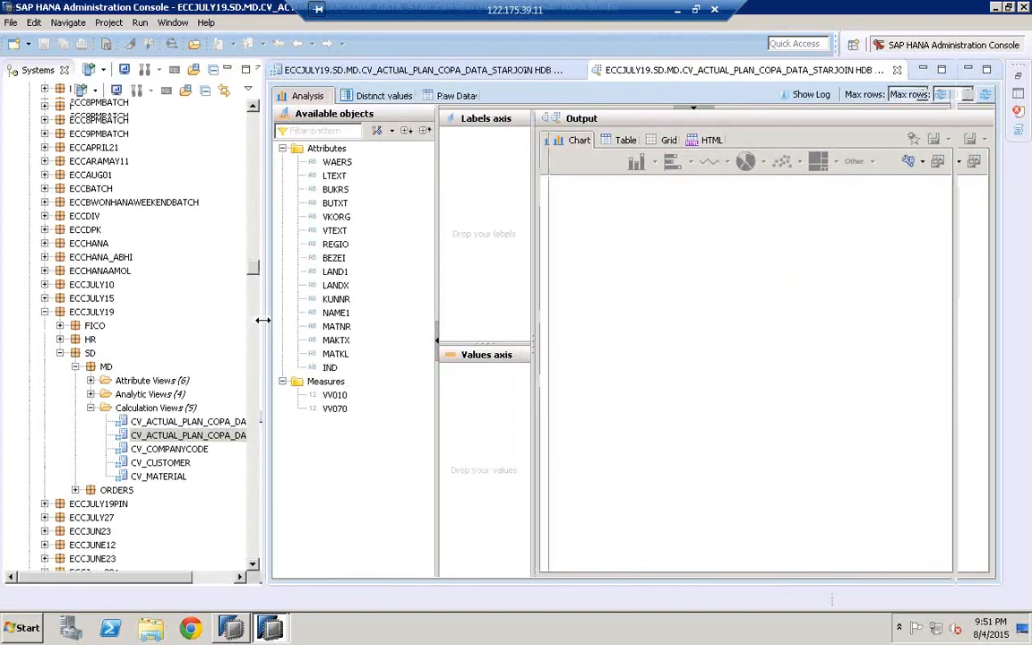
# - Add the measures VV010 and VV070 to the values axis of the data preview analysis
pyautogui.click(336, 395)
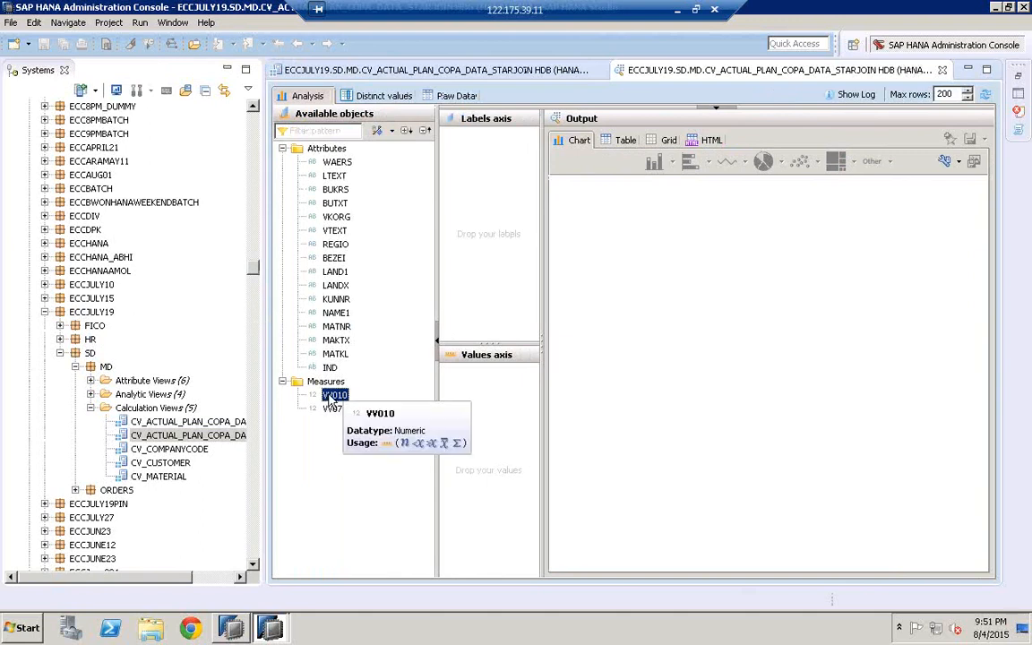
pyautogui.moveTo(330, 399); pyautogui.dragTo(499, 392)
pyautogui.click(353, 429)
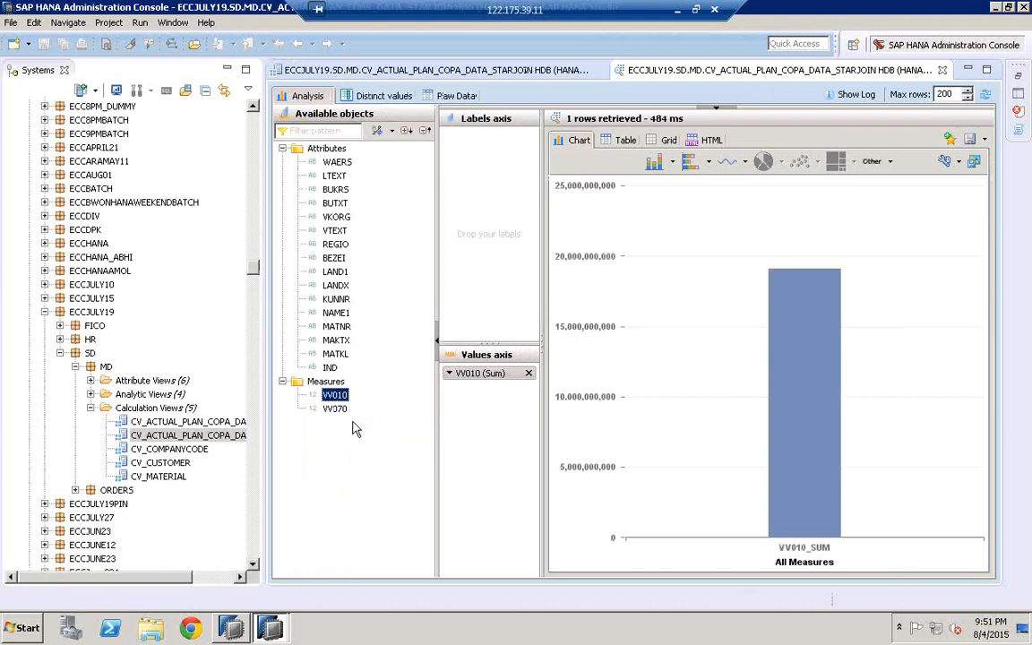
pyautogui.click(333, 412)
pyautogui.moveTo(333, 417); pyautogui.dragTo(497, 411)
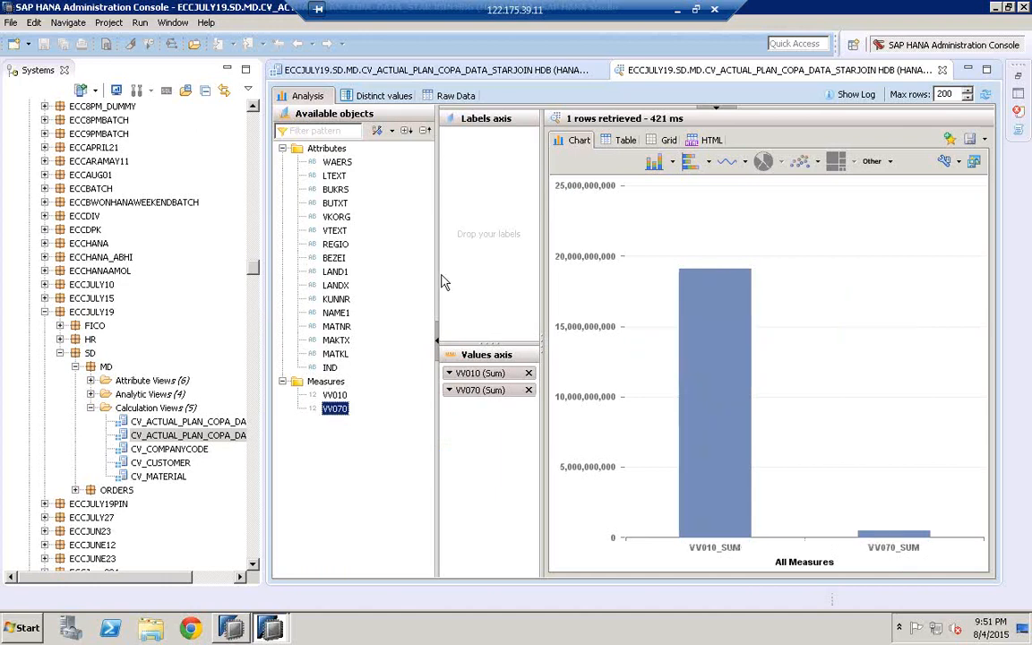
# - Narrow the available objects area, widen the axis area, and add attribute LAND1 to the labels axis
pyautogui.moveTo(431, 275); pyautogui.dragTo(396, 274)
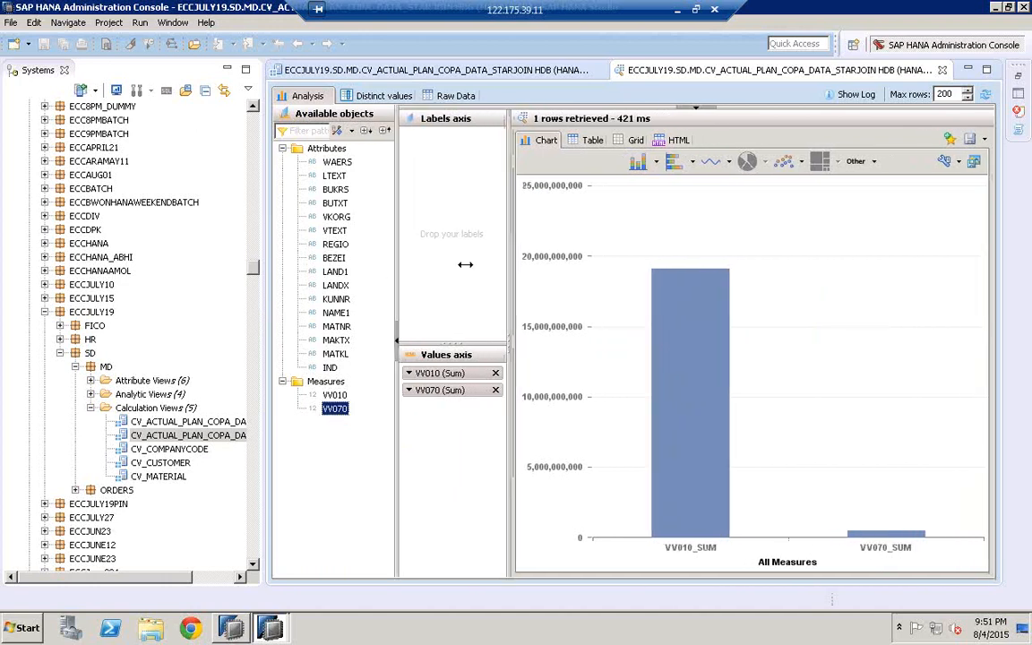
pyautogui.moveTo(573, 275); pyautogui.dragTo(587, 270)
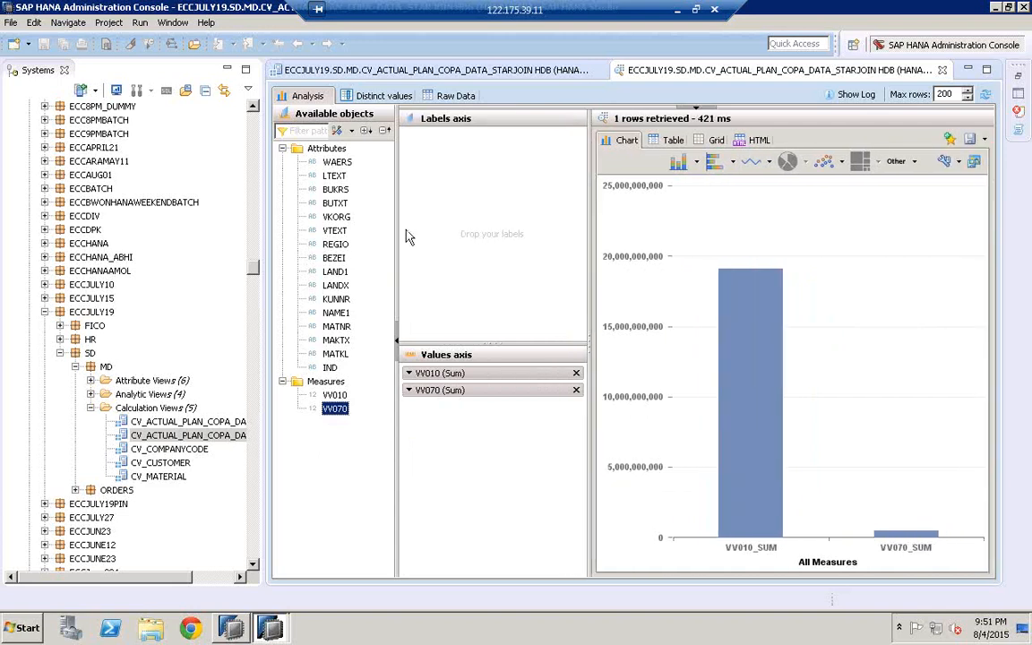
pyautogui.click(336, 272)
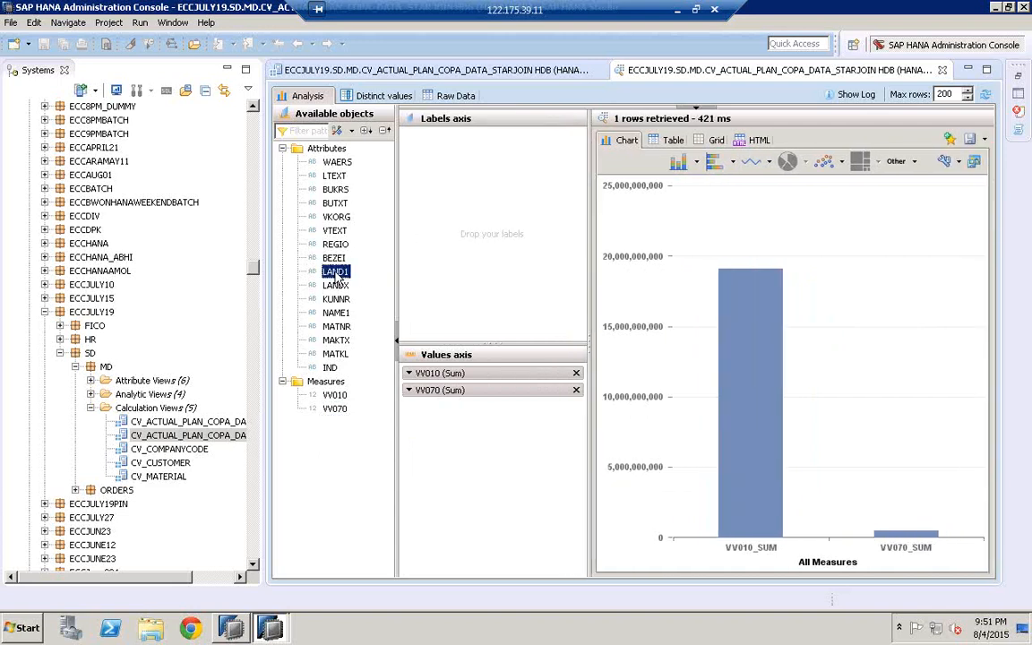
pyautogui.moveTo(339, 281); pyautogui.dragTo(495, 184)
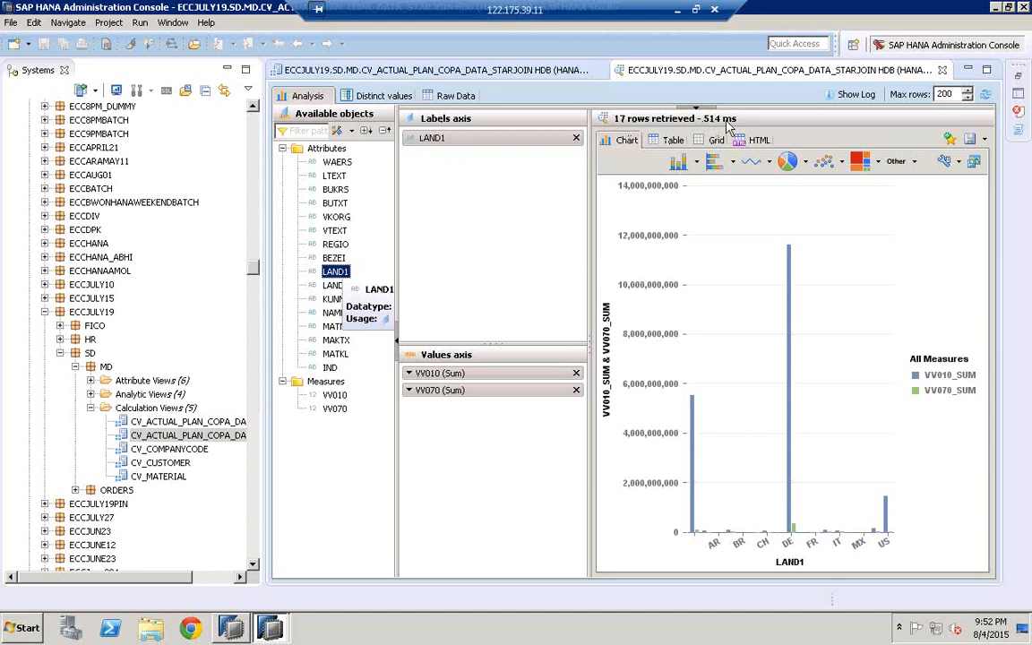
# - Show the analysis as a table, sort it by LAND1 in descending order, and widen both measure columns to show full values
pyautogui.click(667, 141)
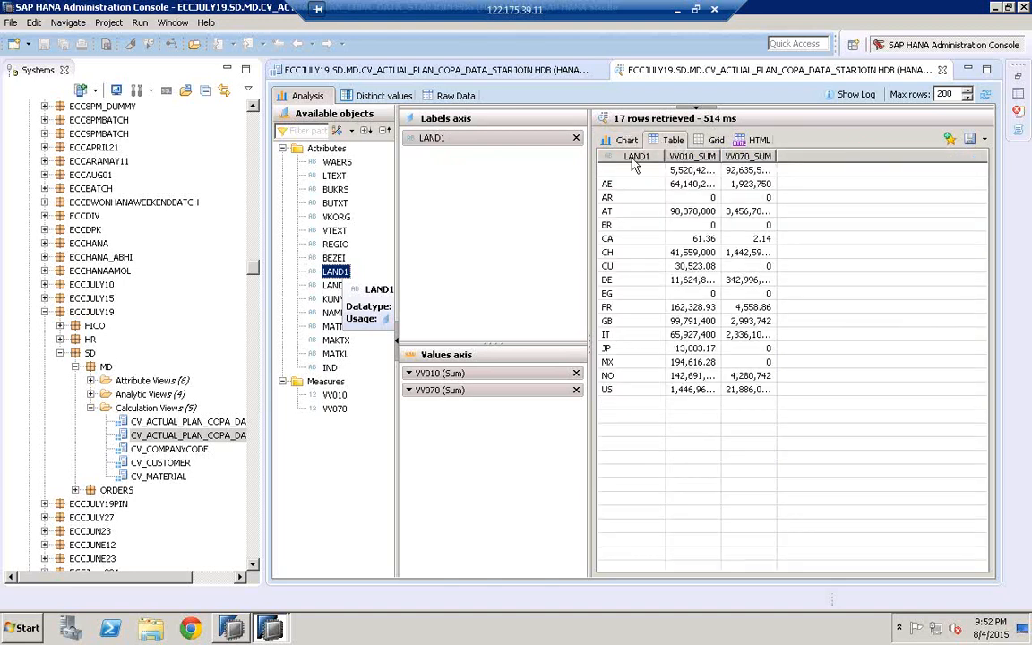
pyautogui.click(634, 160)
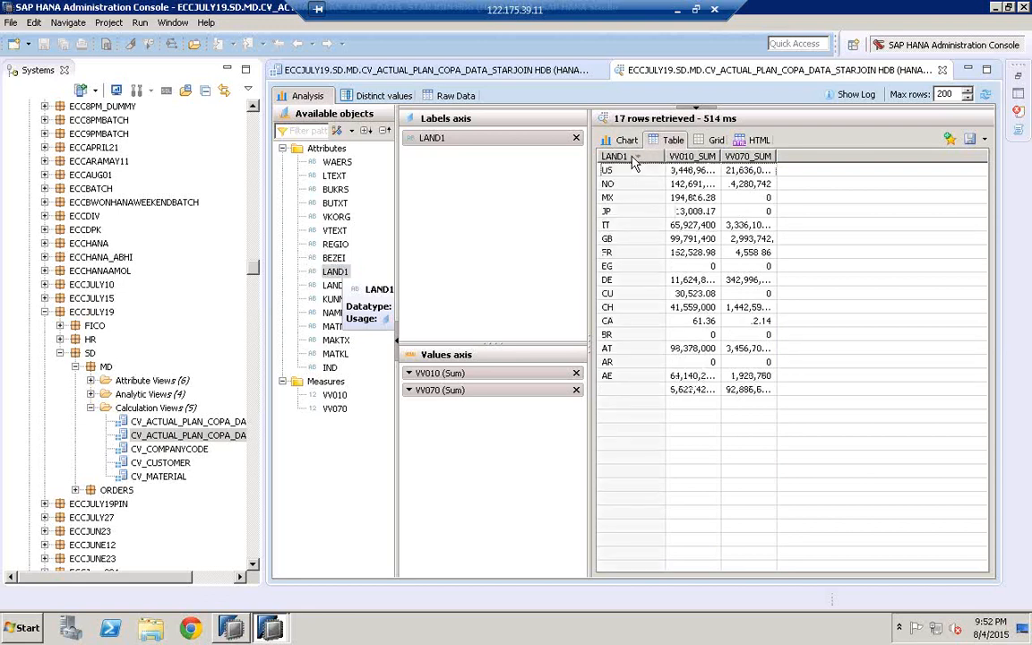
pyautogui.click(633, 159)
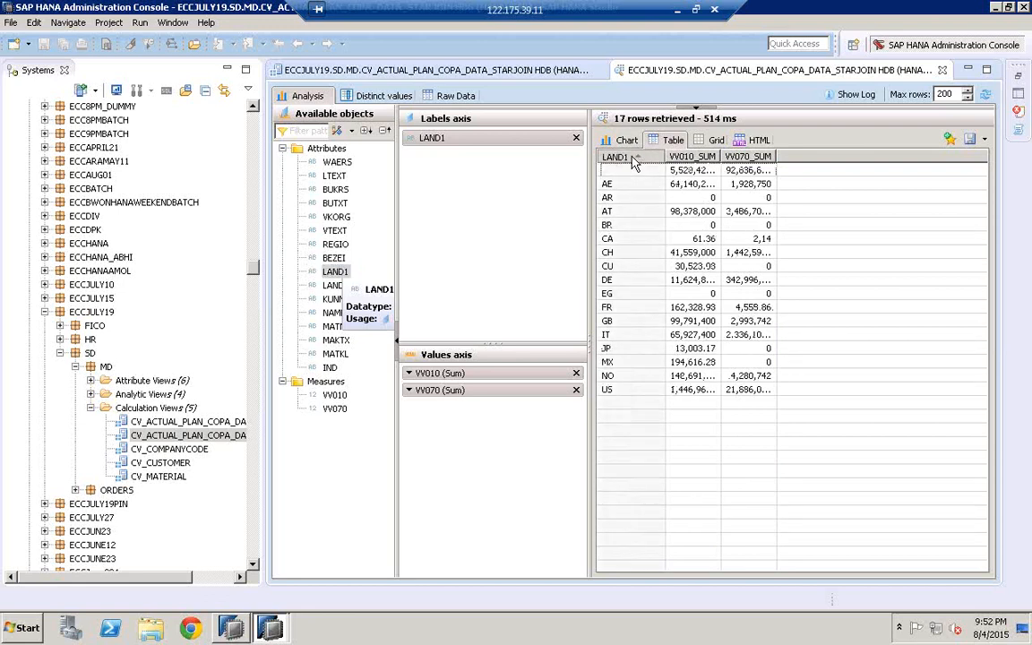
pyautogui.click(633, 160)
pyautogui.doubleClick(720, 157)
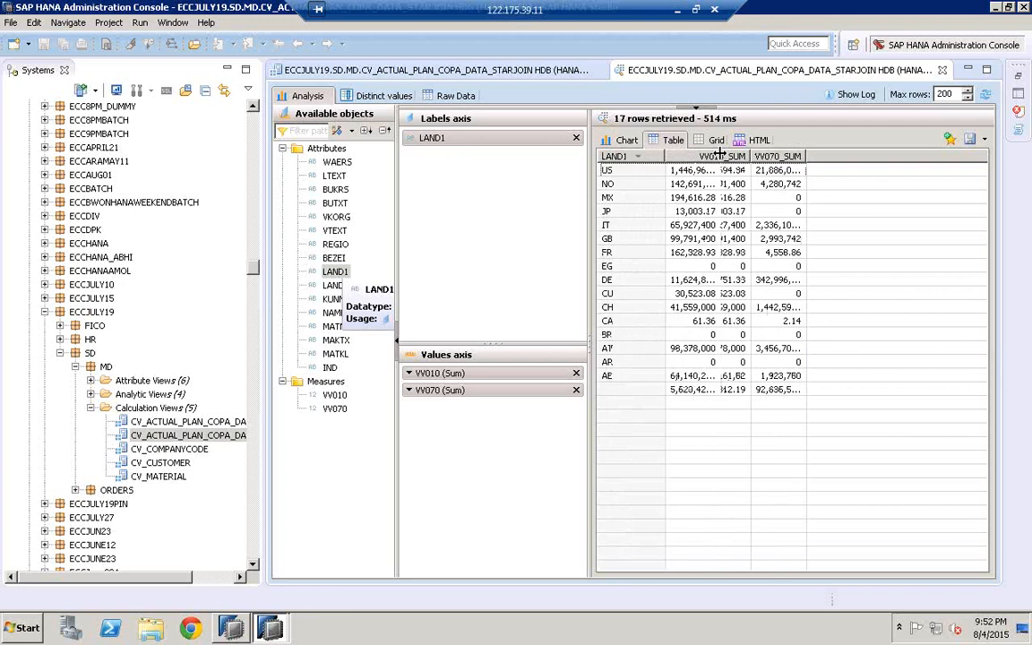
pyautogui.doubleClick(806, 154)
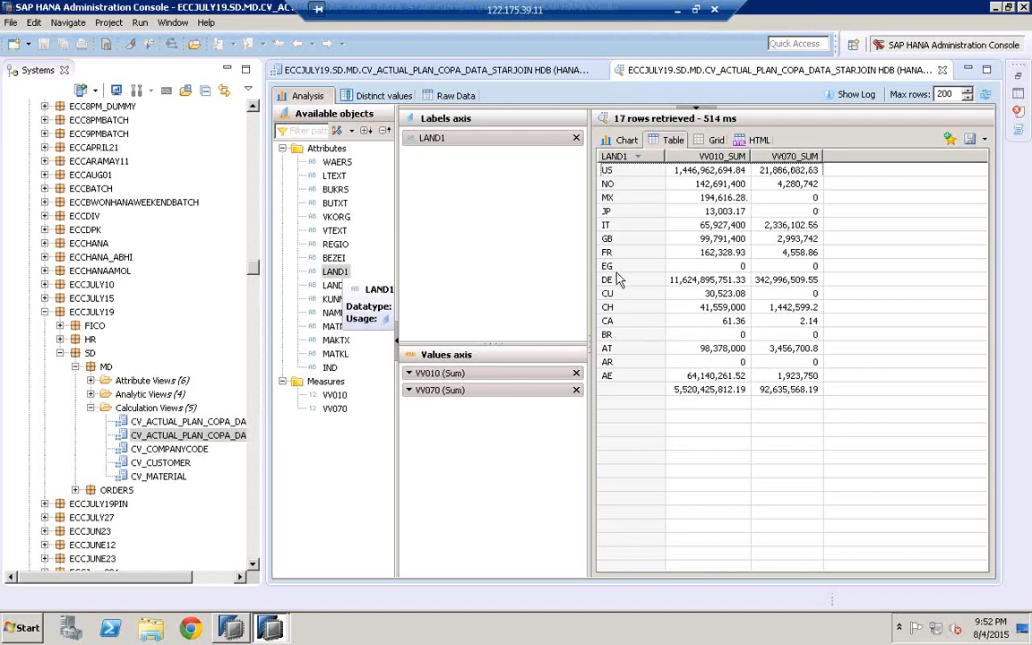
# - Review the properties of the star join calculation view in its editor and return to the data preview
pyautogui.doubleClick(179, 436)
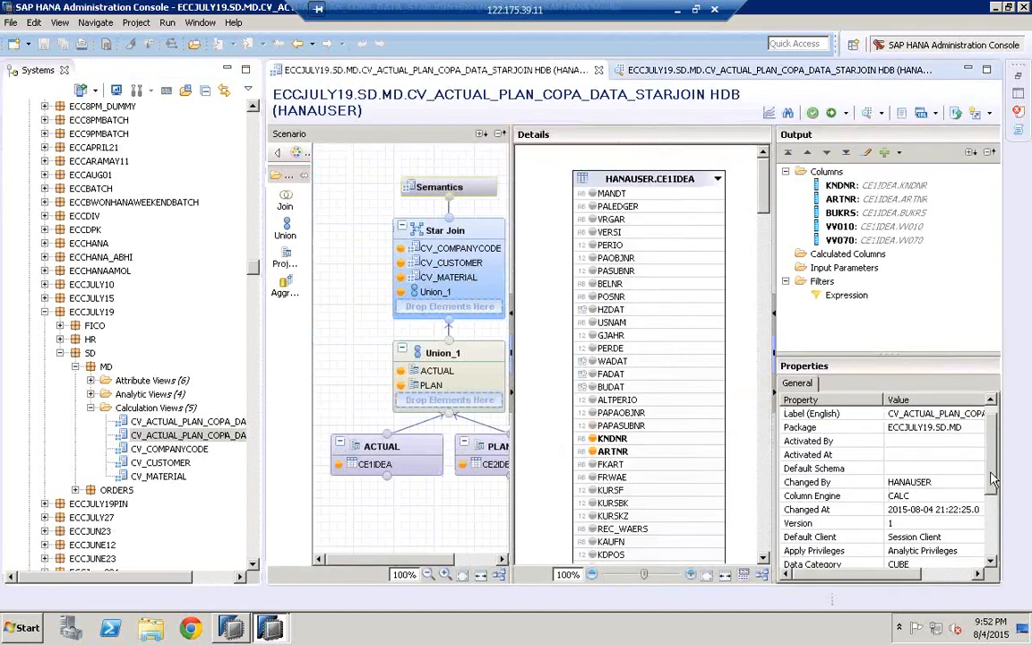
pyautogui.click(992, 533)
pyautogui.scroll(-2, 895, 488)
pyautogui.scroll(4, 891, 430)
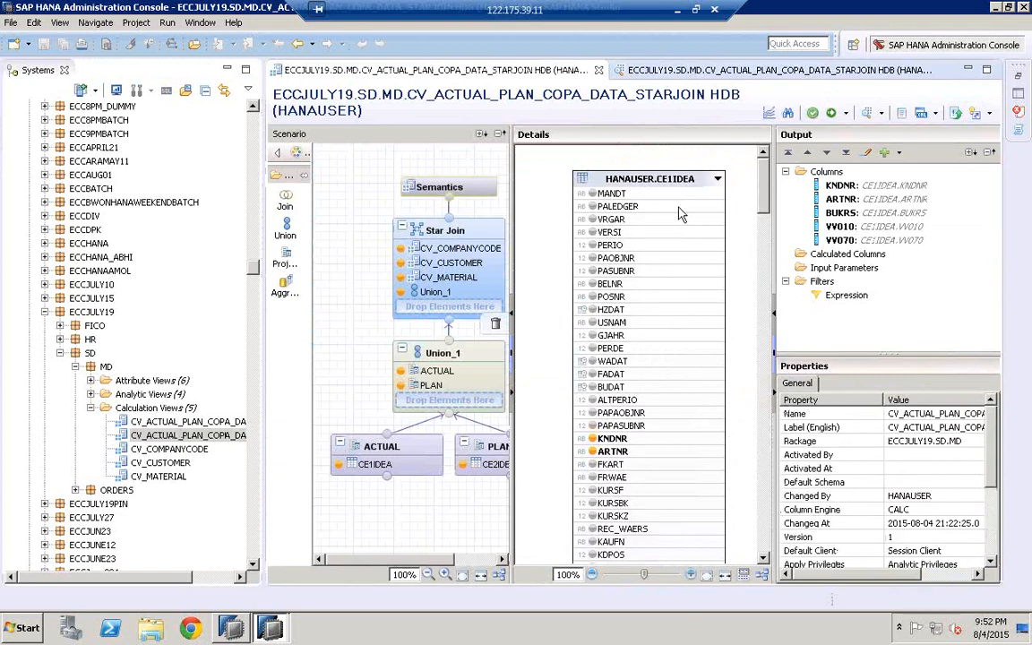
pyautogui.click(690, 69)
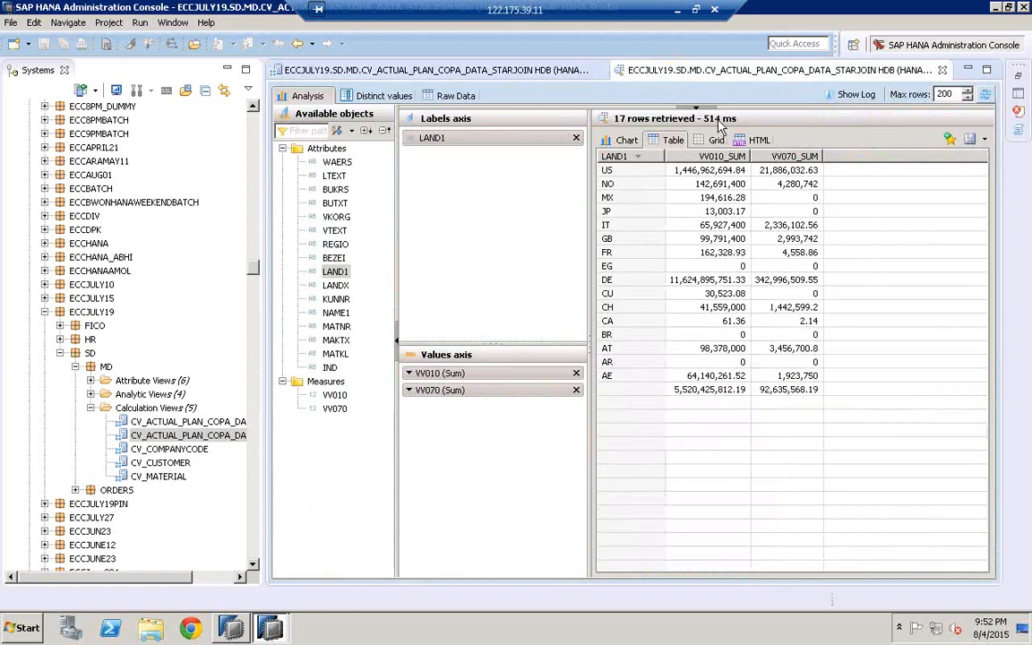
# - Bring up the Windows search for programs and files
pyautogui.click(31, 630)
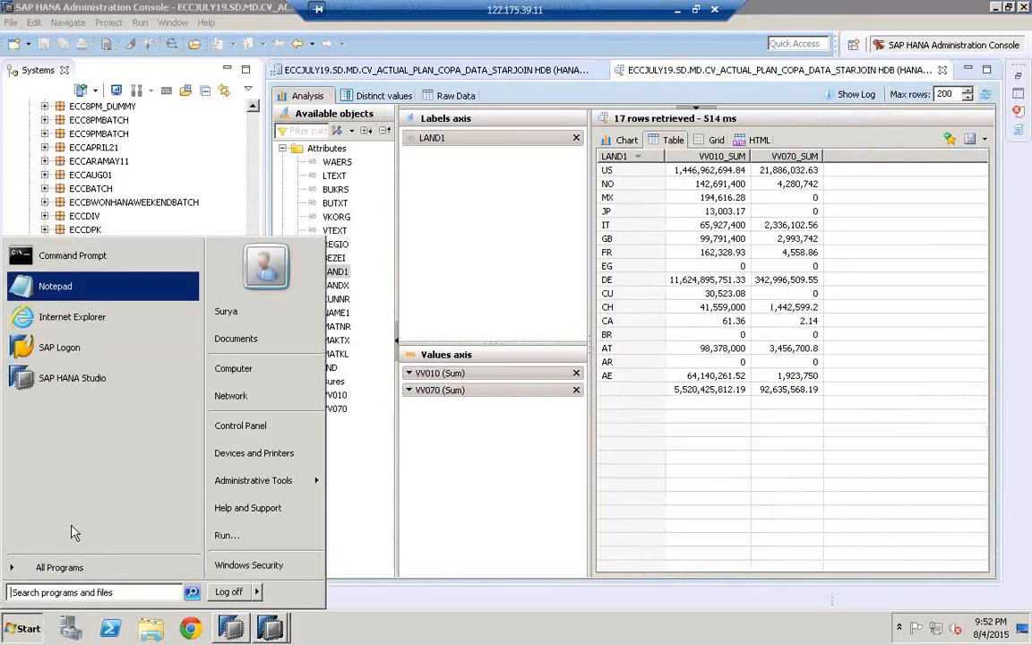
pyautogui.click(78, 591)
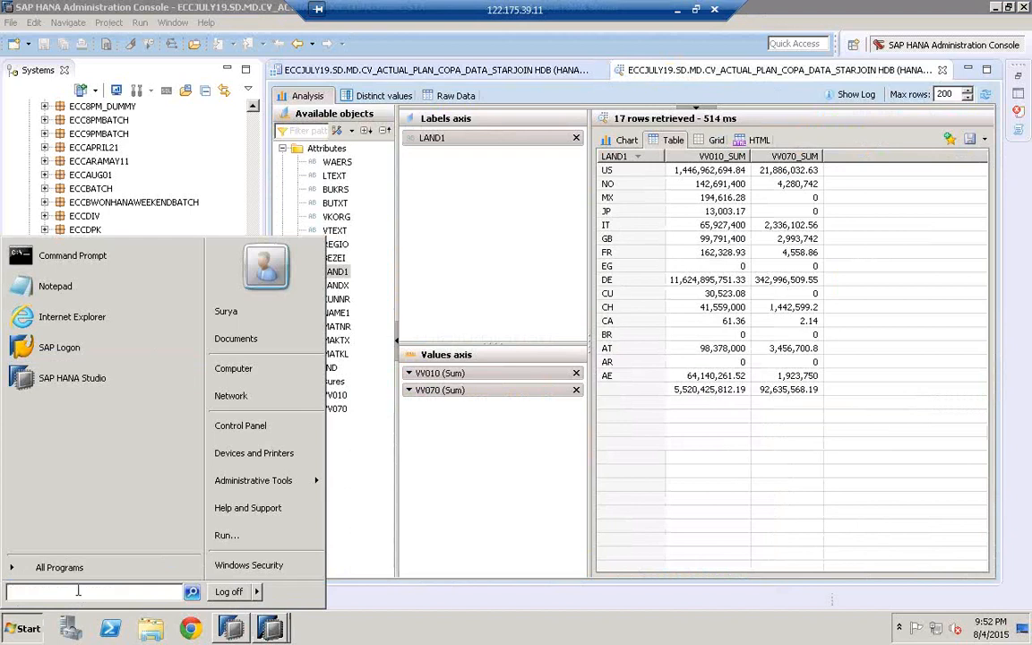
pyautogui.write('calc')
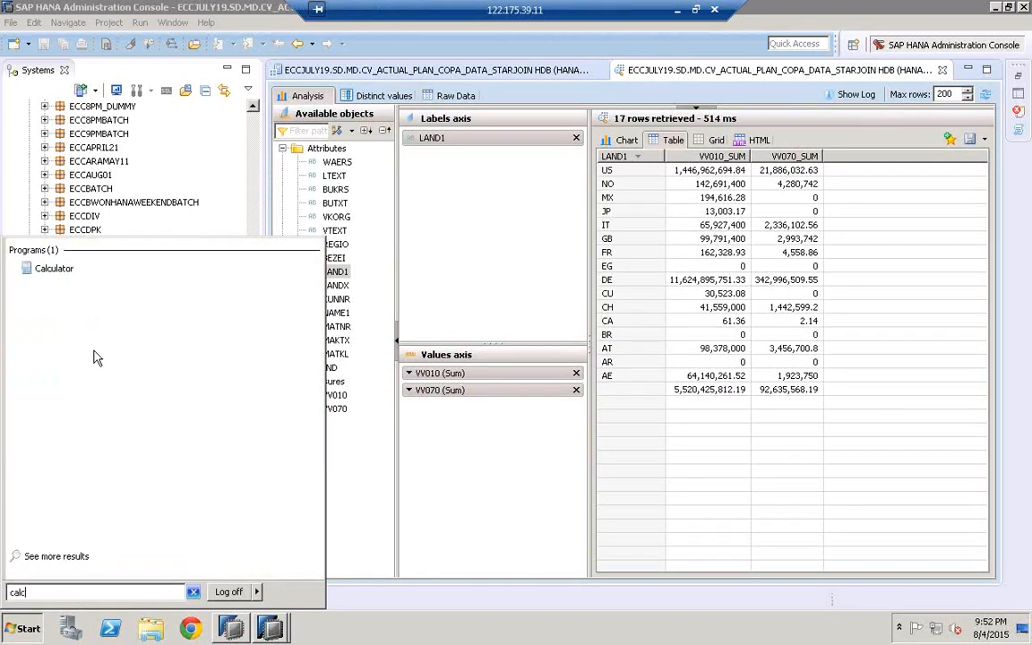
pyautogui.press('BackSpace')
pyautogui.press('BackSpace')
pyautogui.press('BackSpace')
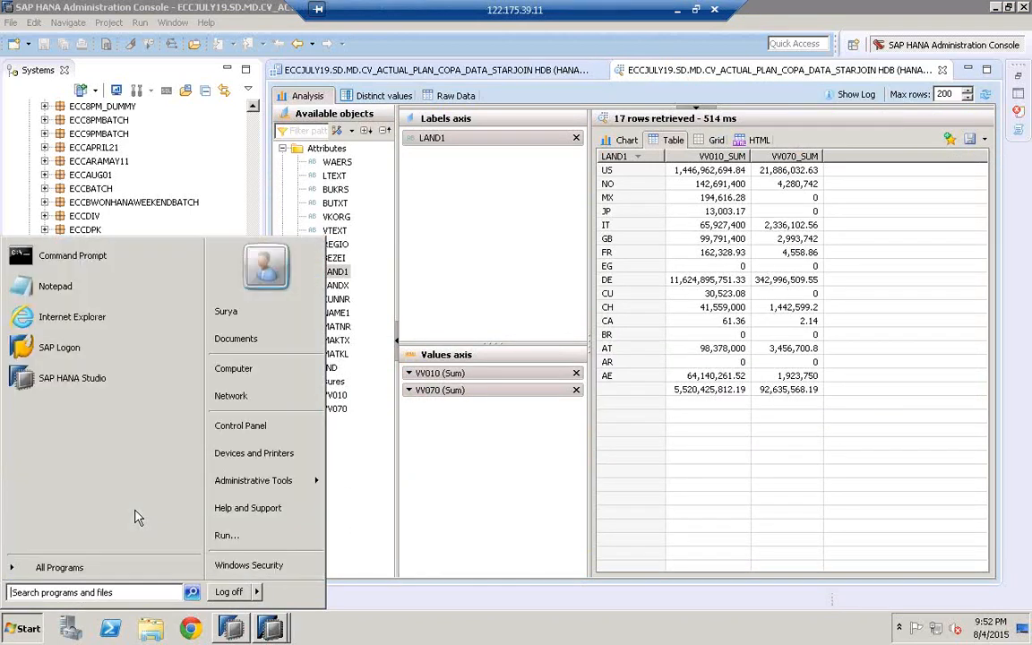
# - Search for mspaint, launch Paint and maximize its window
pyautogui.write('ms')
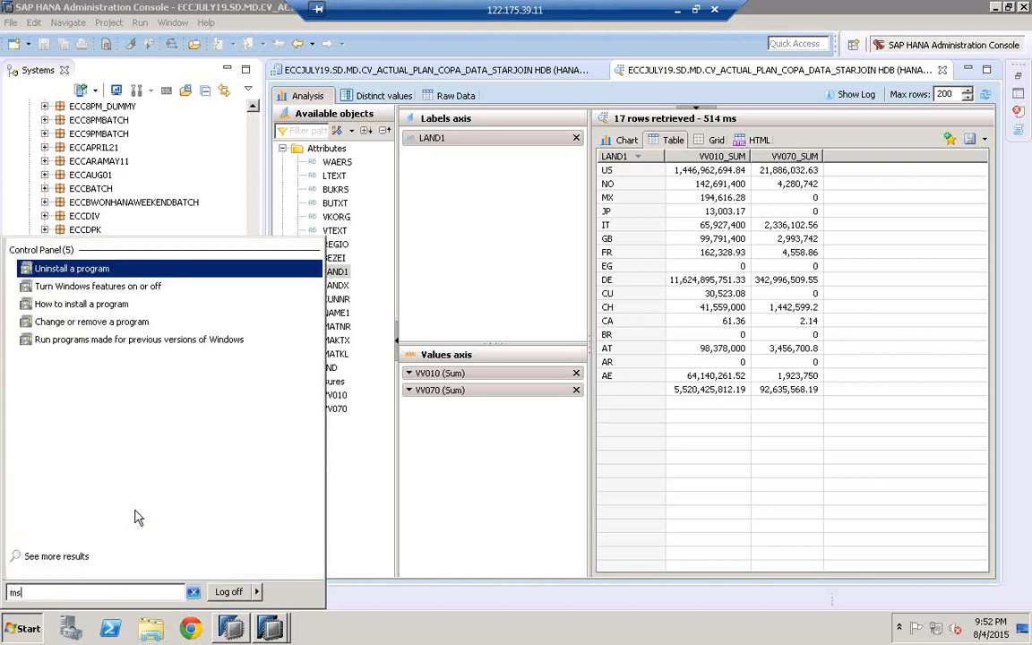
pyautogui.write('paint')
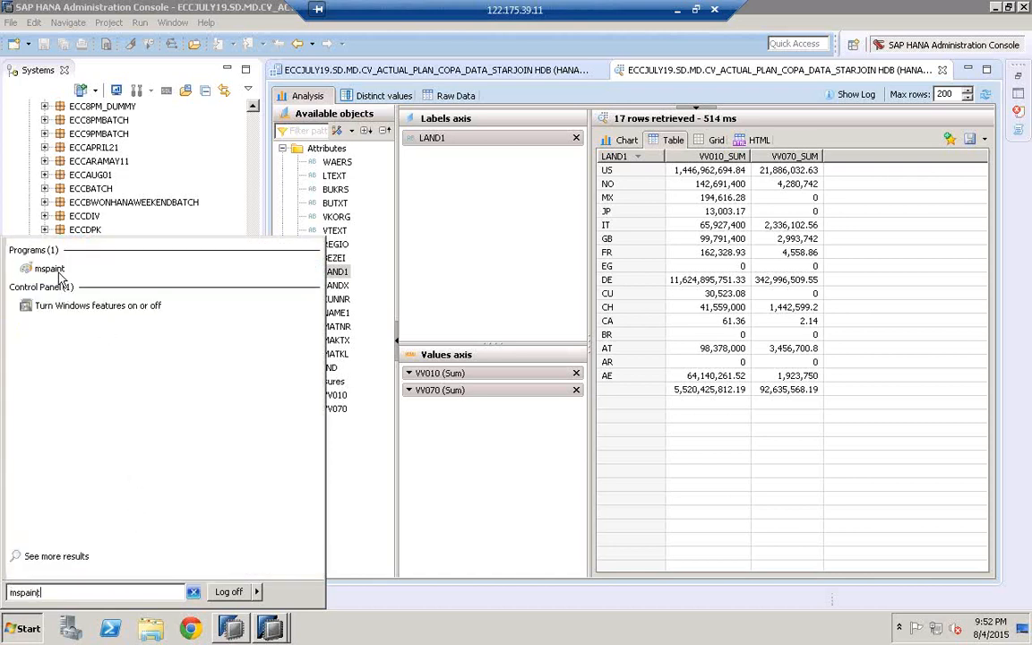
pyautogui.click(52, 269)
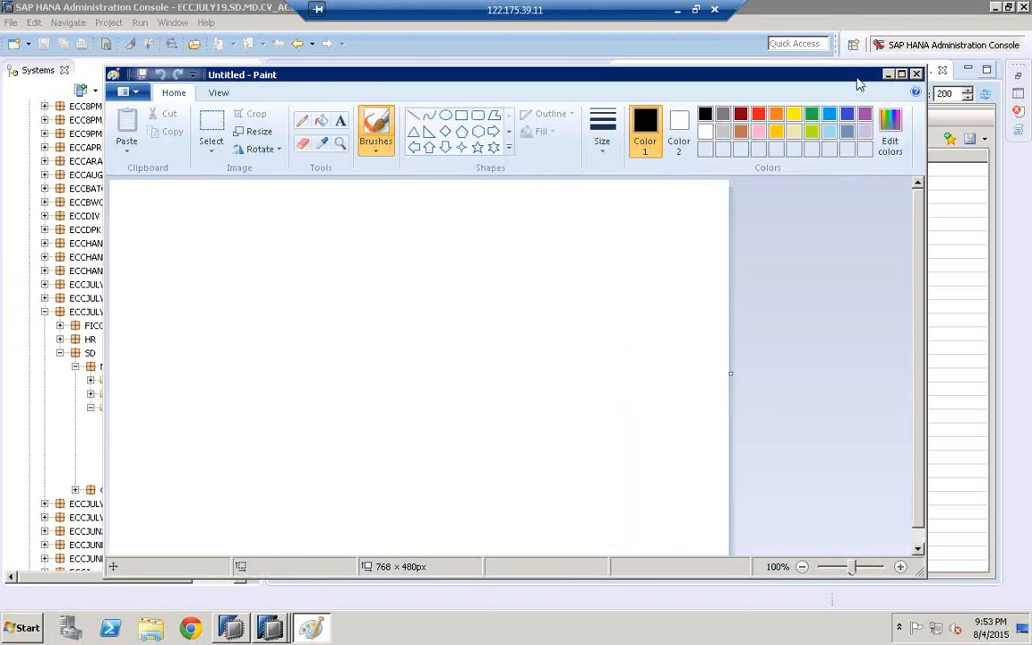
pyautogui.click(901, 74)
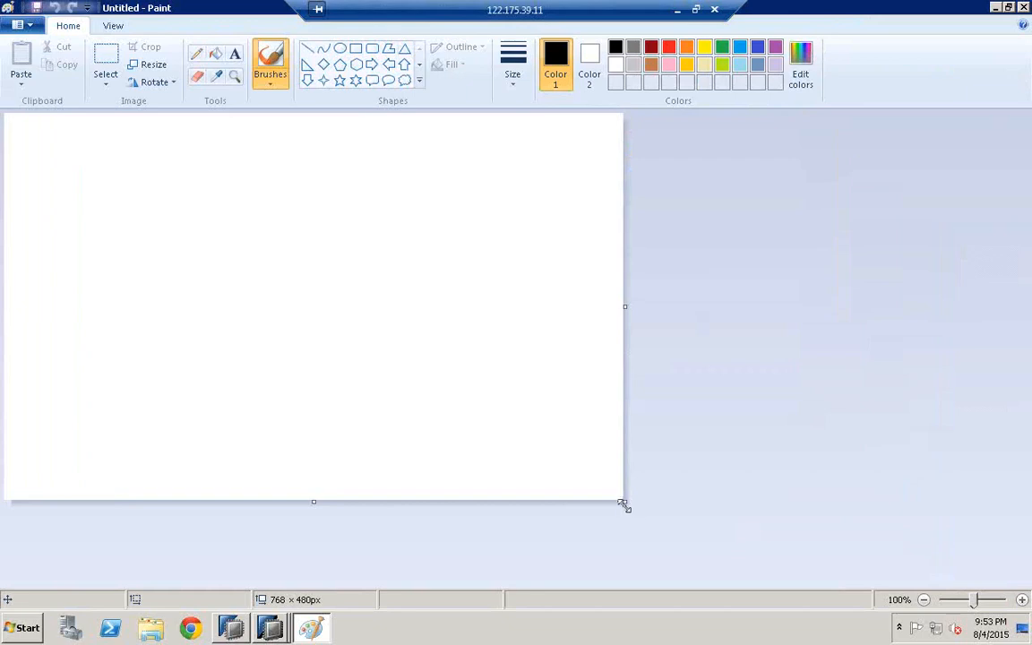
# - Enlarge the canvas to about 1274 × 657 px and draw a wide rectangle about 678 × 69 px in its upper part
pyautogui.moveTo(624, 504); pyautogui.dragTo(1028, 641)
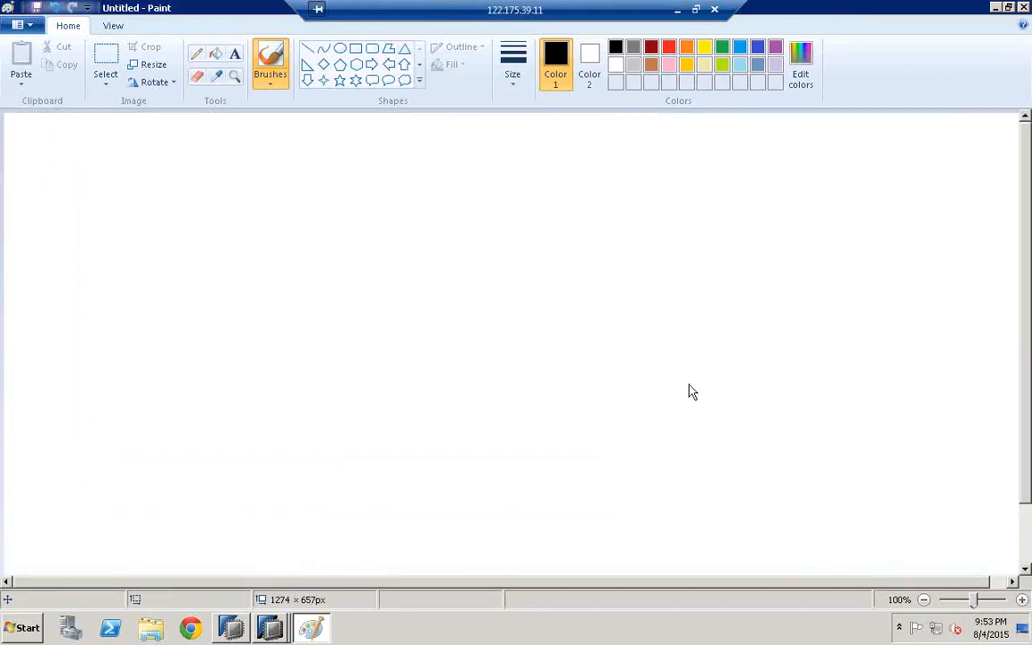
pyautogui.click(356, 49)
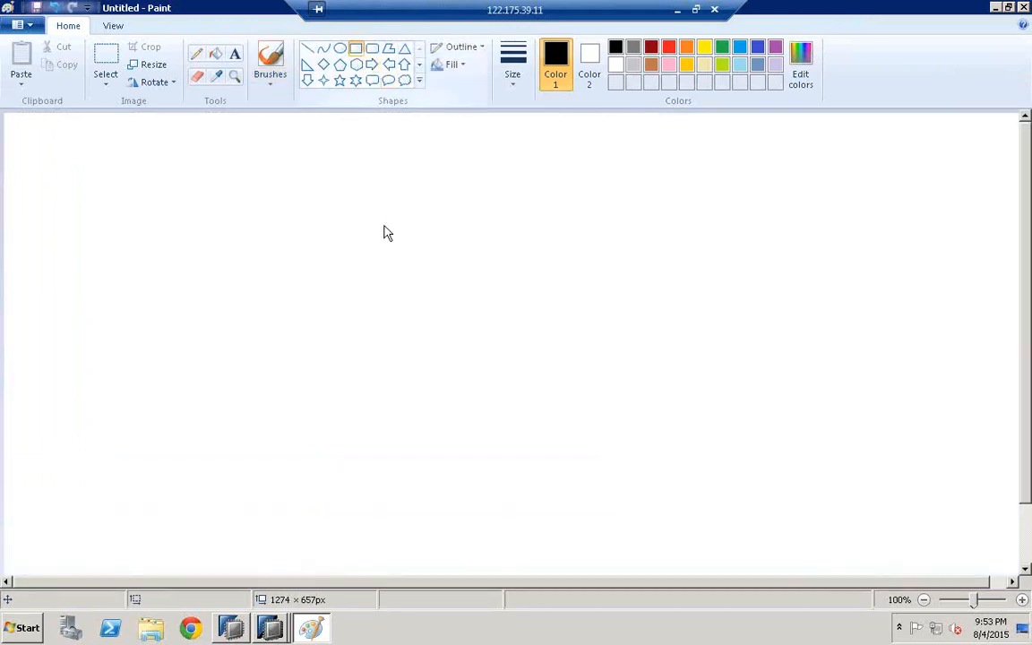
pyautogui.moveTo(258, 200)
pyautogui.mouseDown()
pyautogui.moveTo(710, 287)
pyautogui.moveTo(726, 255)
pyautogui.mouseUp()
# - Label the wide rectangle "cv- starjoin" in Calibri text at font size 24
pyautogui.click(234, 54)
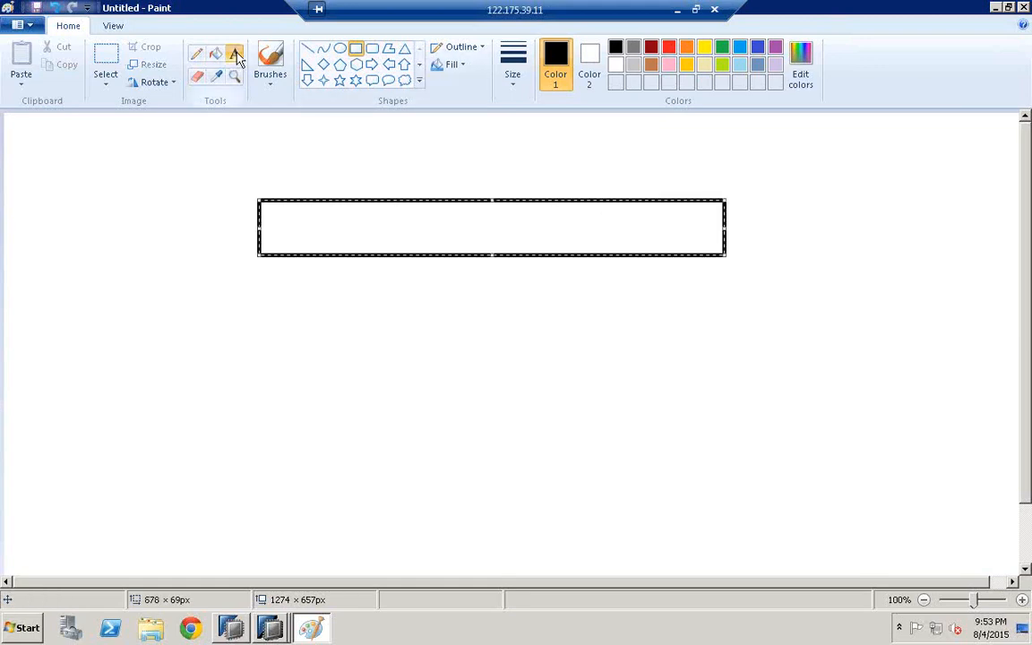
pyautogui.click(350, 230)
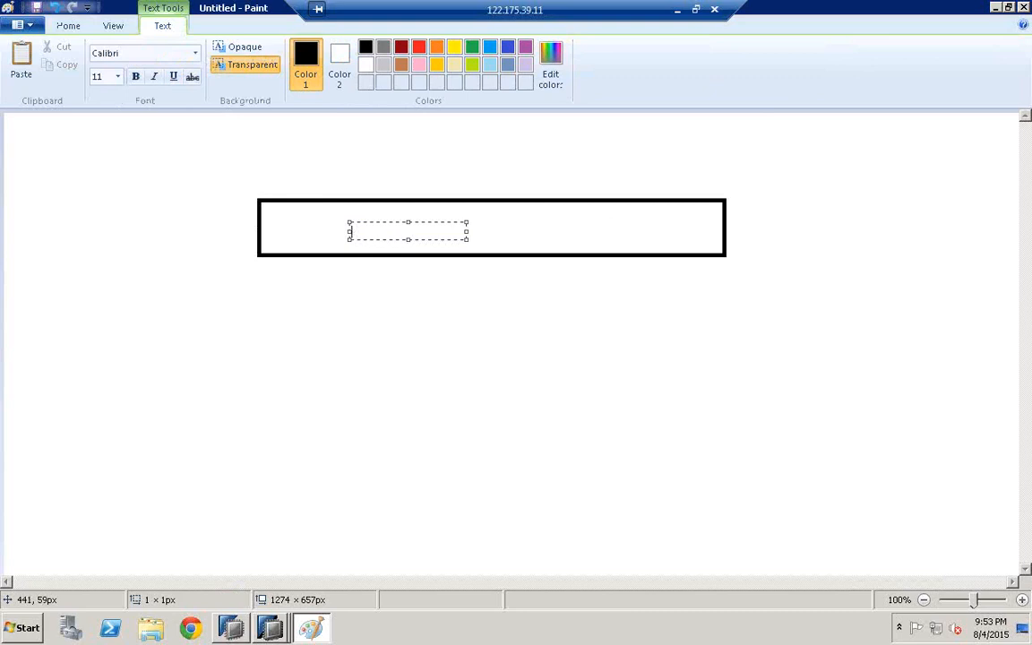
pyautogui.click(116, 76)
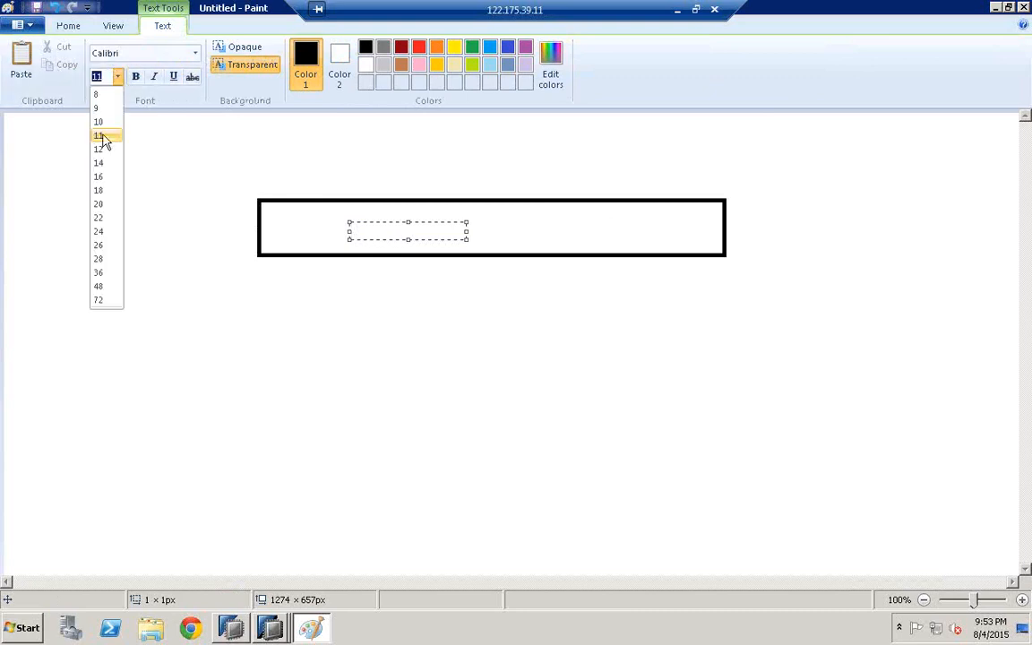
pyautogui.click(98, 232)
pyautogui.click(343, 228)
pyautogui.click(343, 229)
pyautogui.write('CV')
pyautogui.write('_')
pyautogui.press('BackSpace')
pyautogui.write('- syar')
pyautogui.press('BackSpace')
pyautogui.press('BackSpace')
pyautogui.press('BackSpace')
pyautogui.press('BackSpace')
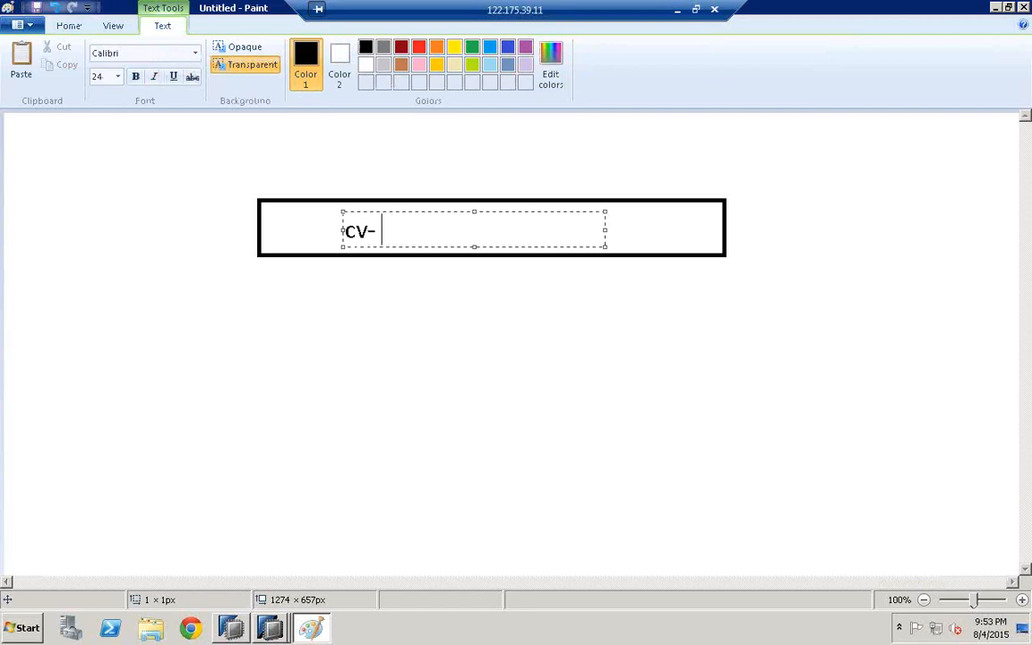
pyautogui.write('starjoin')
pyautogui.click(388, 298)
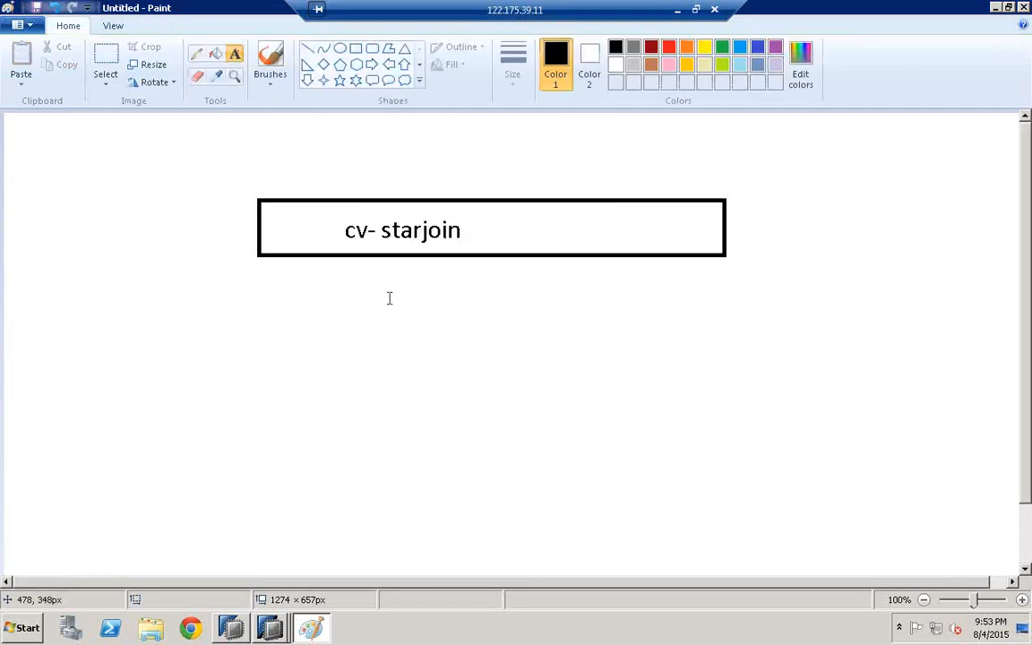
# - Draw a line from the cv- starjoin box toward the lower left and a rectangle about 205 × 47 px beneath its end
pyautogui.click(307, 48)
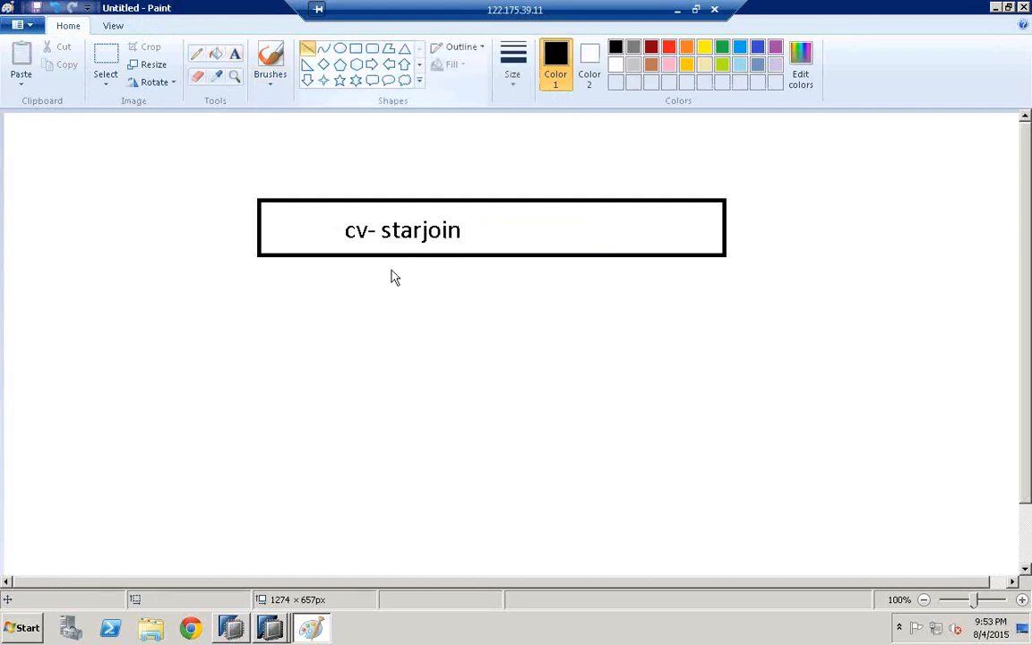
pyautogui.moveTo(388, 257); pyautogui.dragTo(283, 397)
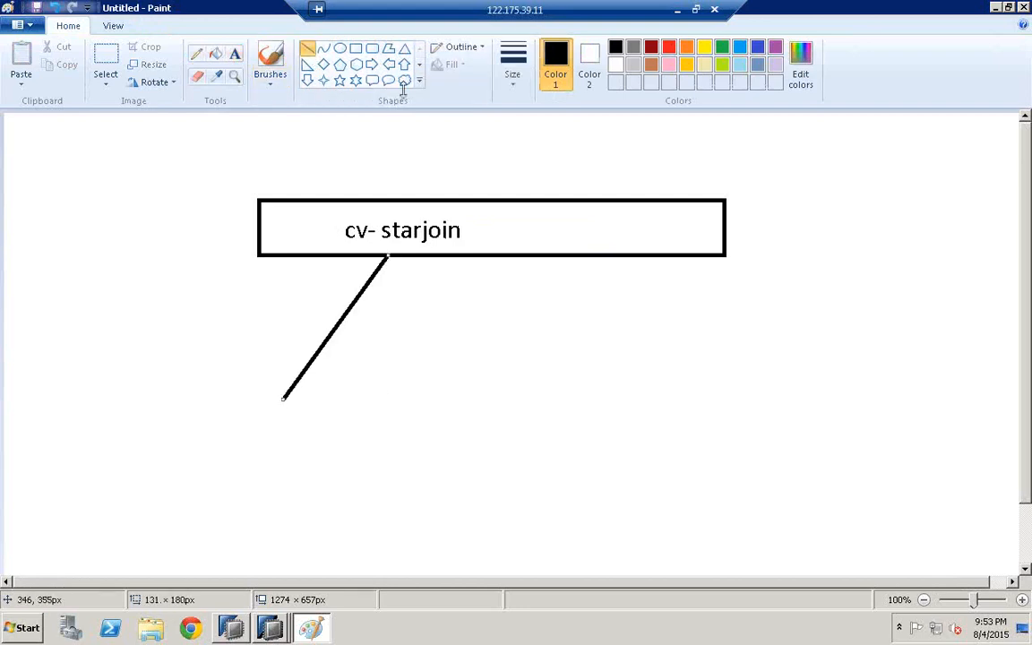
pyautogui.click(356, 48)
pyautogui.moveTo(243, 413); pyautogui.dragTo(409, 449)
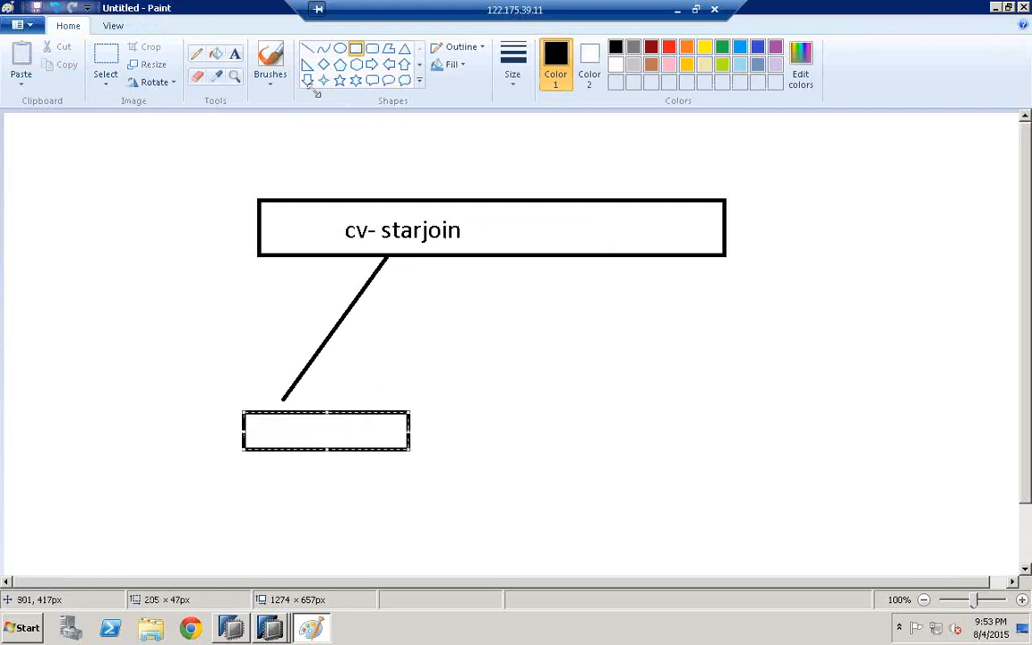
# - Label the rectangle at the lower left "calc"
pyautogui.click(235, 54)
pyautogui.click(286, 418)
pyautogui.write('calc')
pyautogui.click(459, 378)
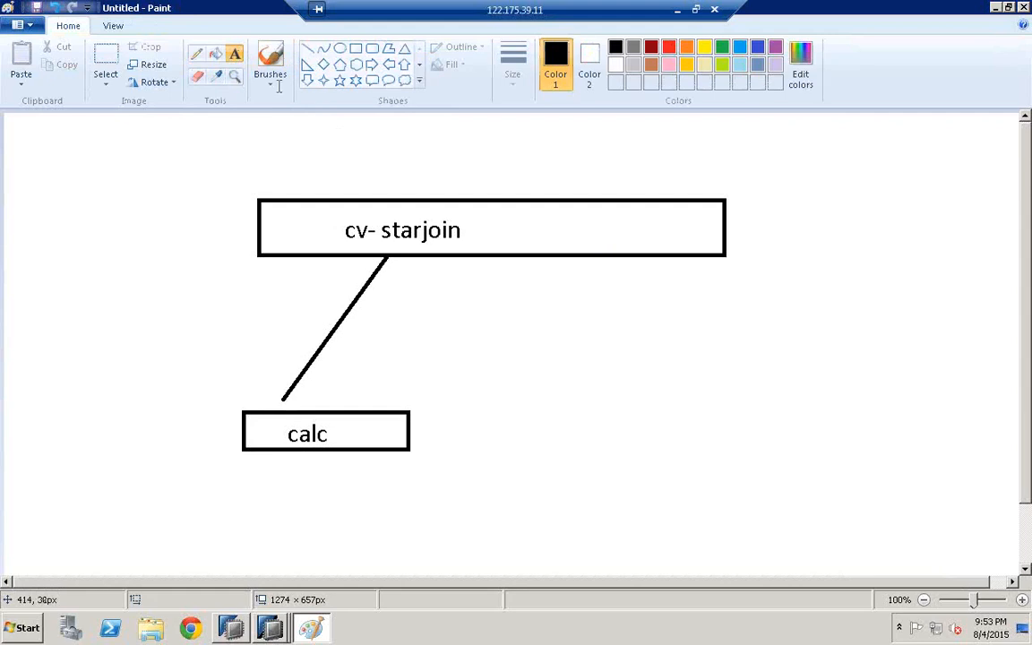
# - Draw a line from the cv- starjoin box toward the lower right and a rectangle about 134 × 48 px beneath its end
pyautogui.click(307, 48)
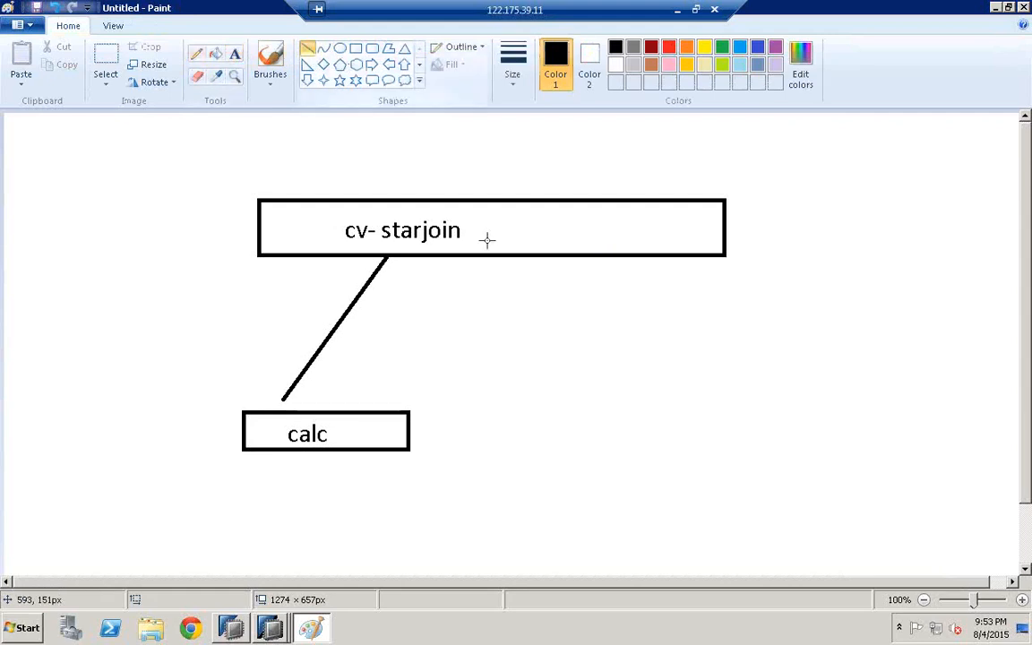
pyautogui.moveTo(474, 256); pyautogui.dragTo(610, 383)
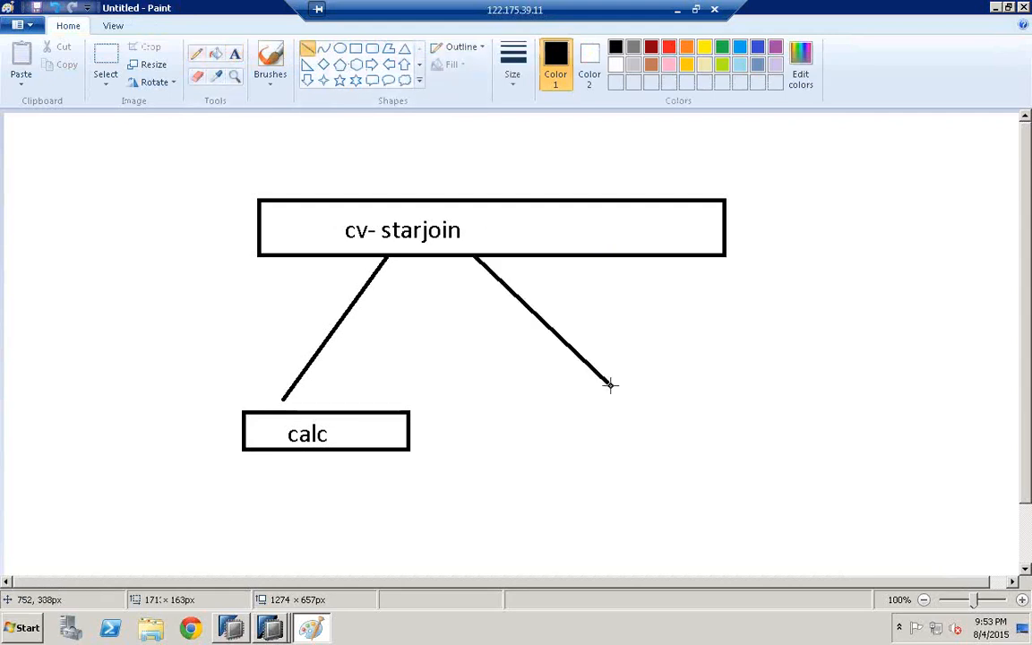
pyautogui.click(356, 49)
pyautogui.moveTo(597, 409); pyautogui.dragTo(706, 447)
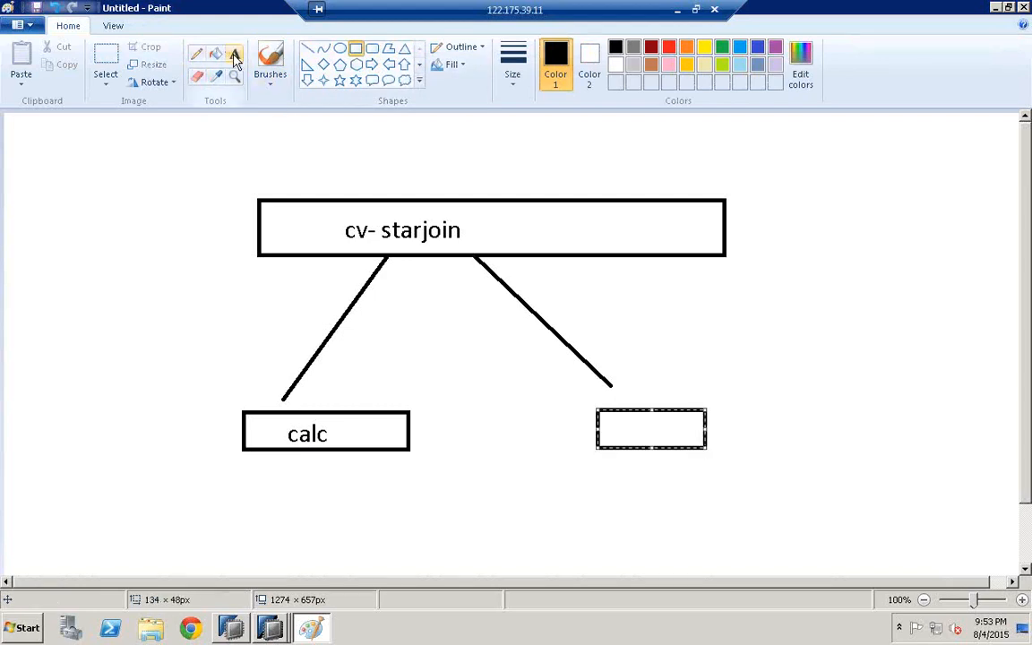
# - Label the rectangle at the lower right "sql engine"
pyautogui.click(234, 54)
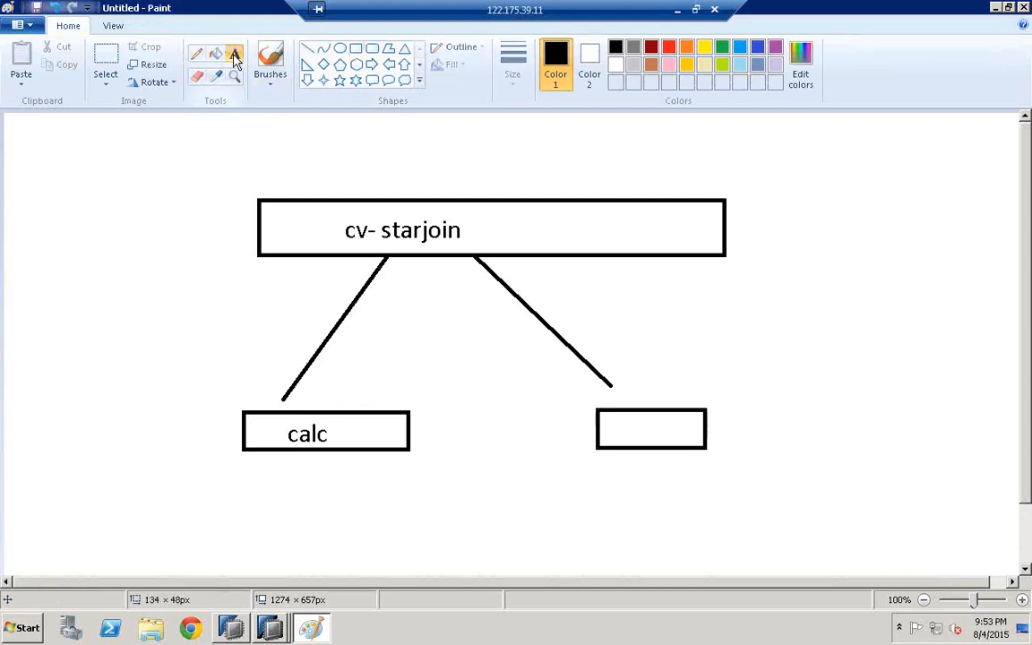
pyautogui.click(630, 428)
pyautogui.write('sql engine')
pyautogui.click(334, 438)
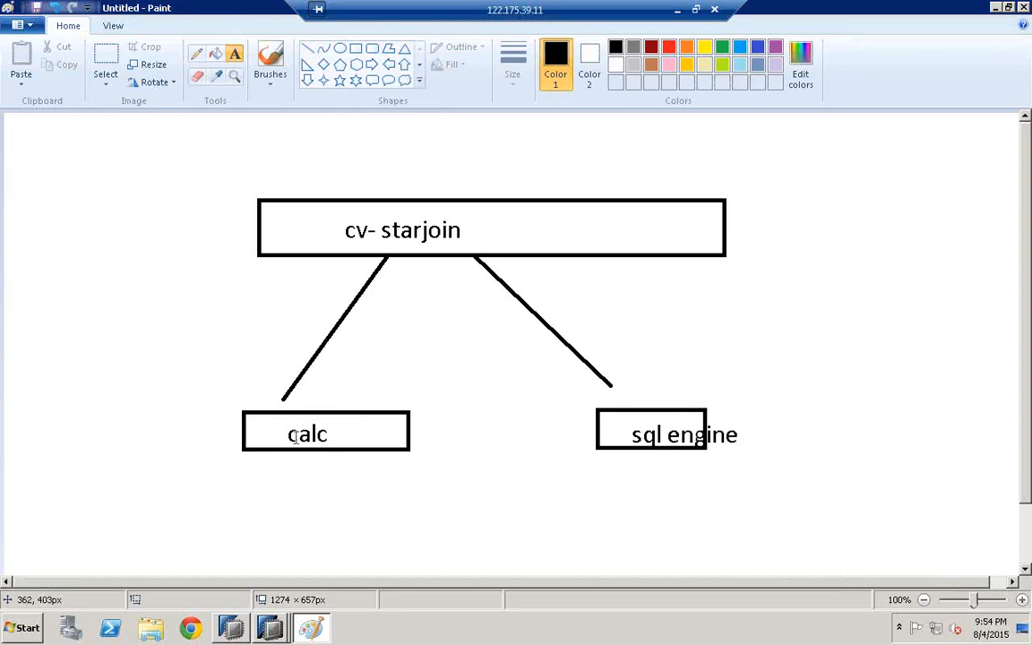
# - Switch to SAP HANA Administration Console to check the retrieval time in the star join view's data preview, and return to Paint
pyautogui.click(319, 369)
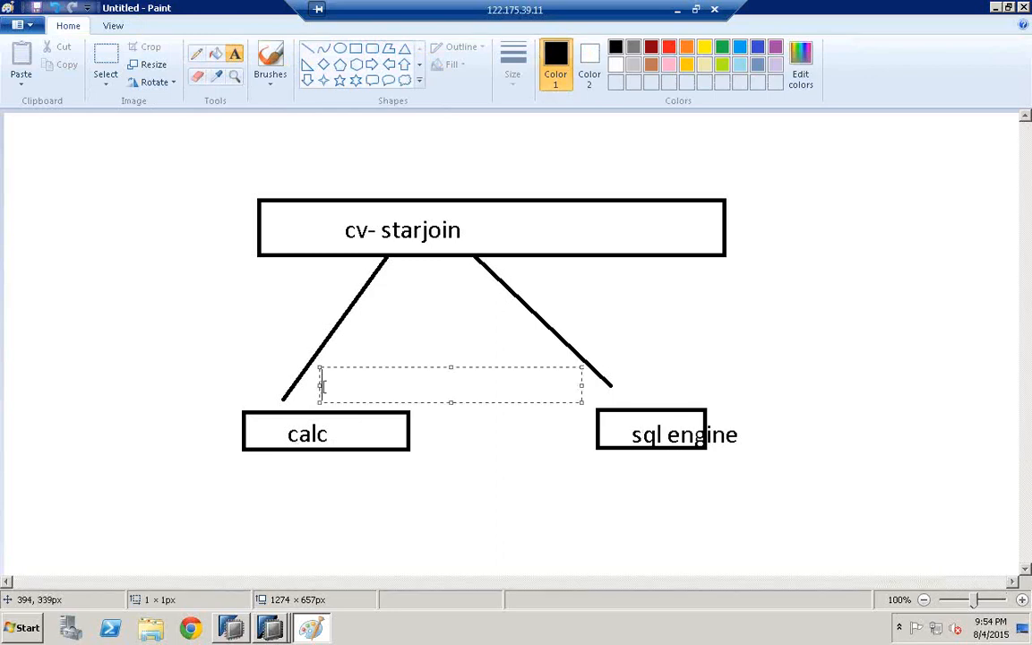
pyautogui.click(696, 10)
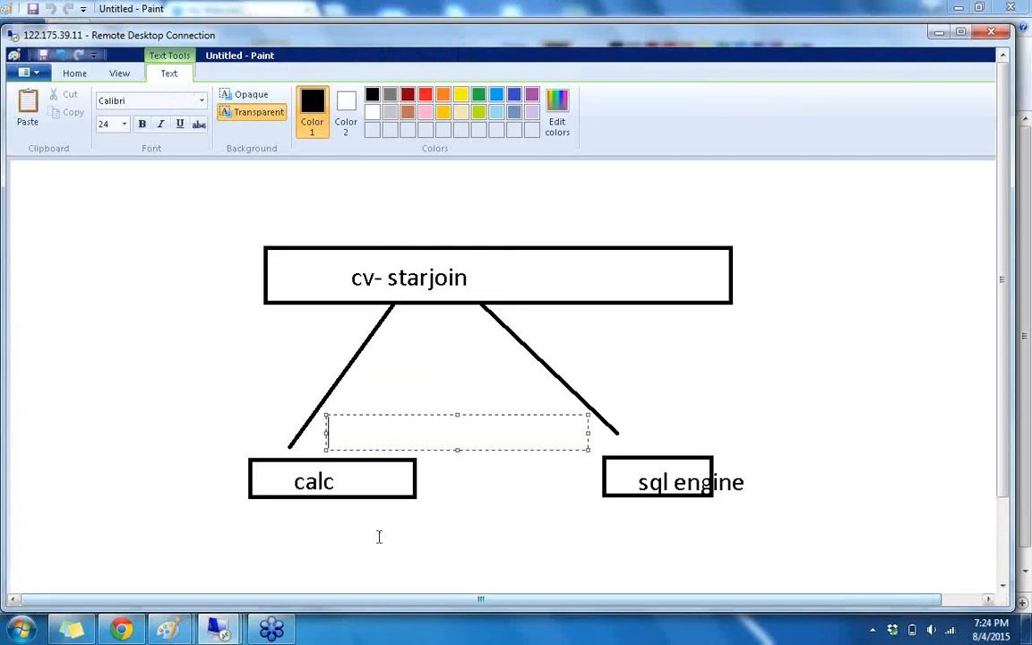
pyautogui.doubleClick(651, 35)
pyautogui.click(269, 628)
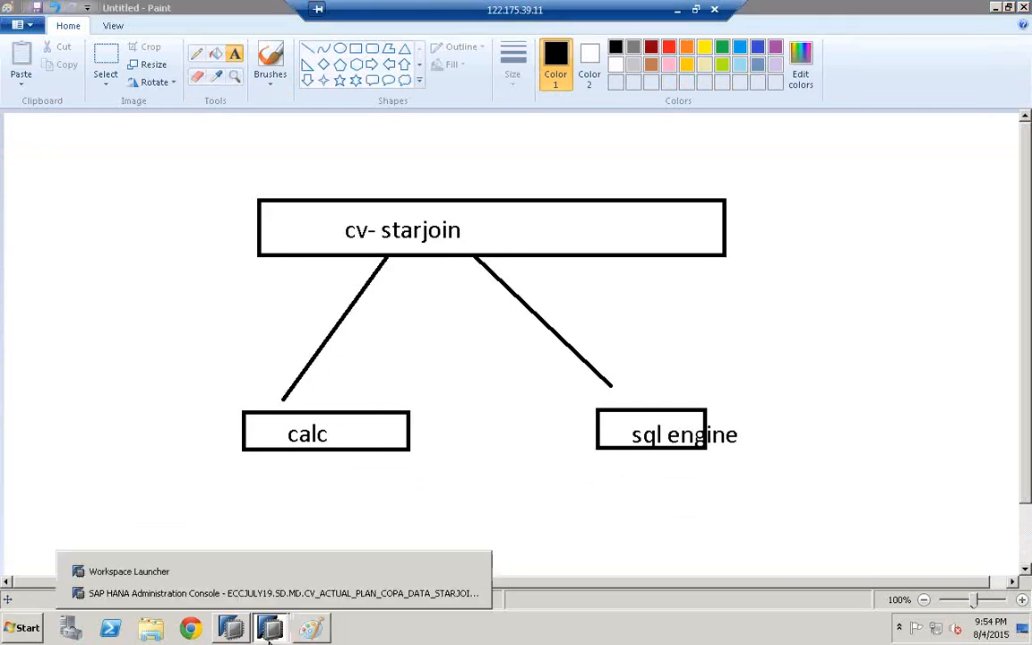
pyautogui.click(251, 595)
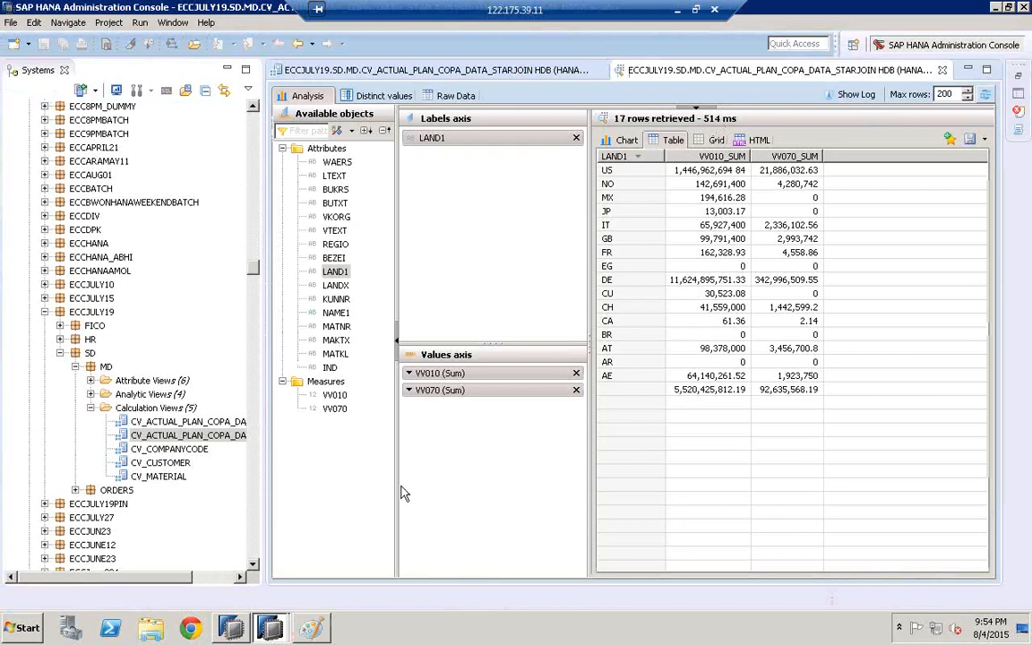
pyautogui.click(321, 631)
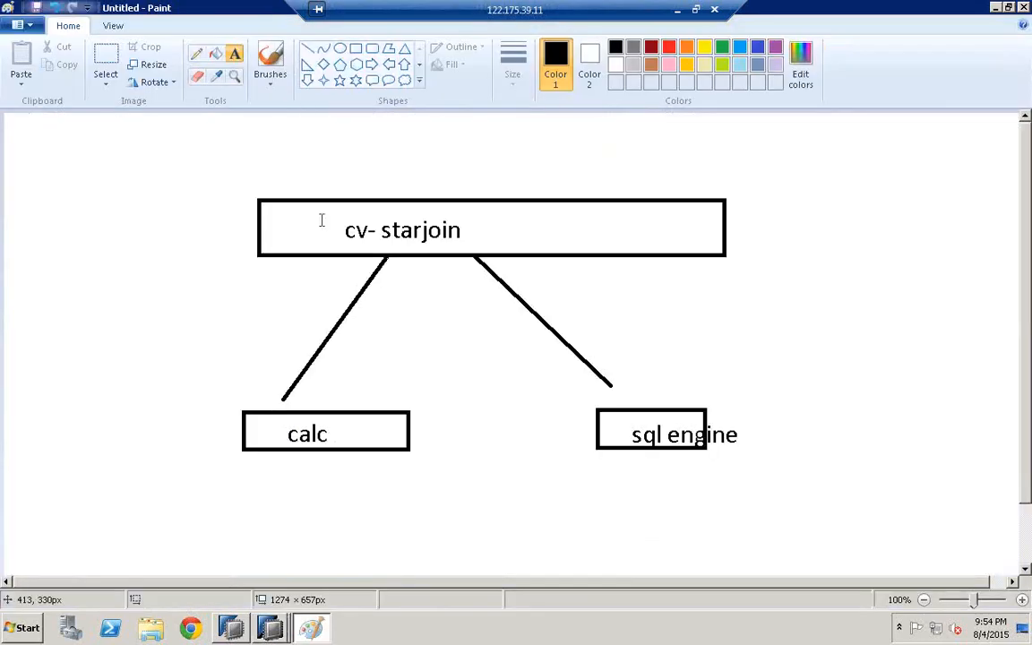
# - Write the runtime value 514 beside the text calc in its box
pyautogui.click(342, 414)
pyautogui.write('514')
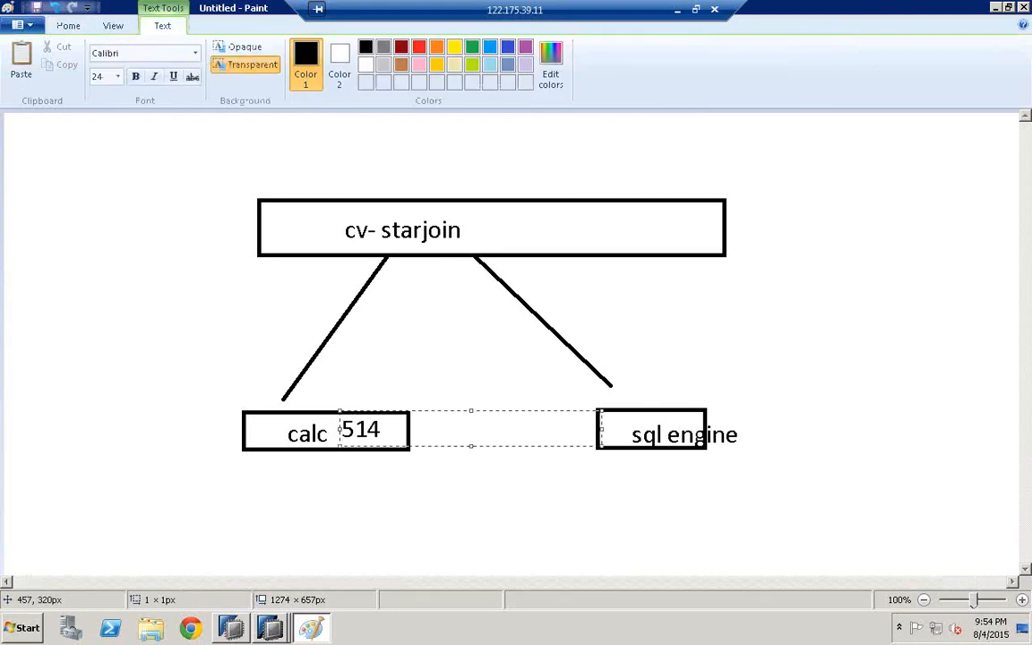
pyautogui.click(369, 299)
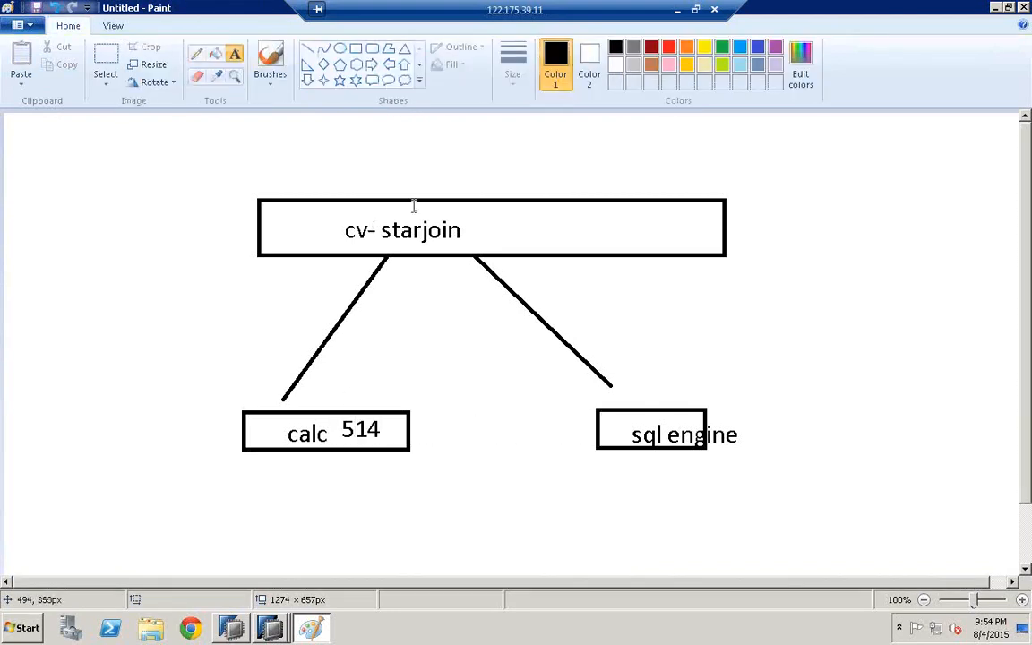
# - Switch to SAP HANA Administration Console and set the star join calculation view's Execute In property to SQL Engine
pyautogui.click(269, 627)
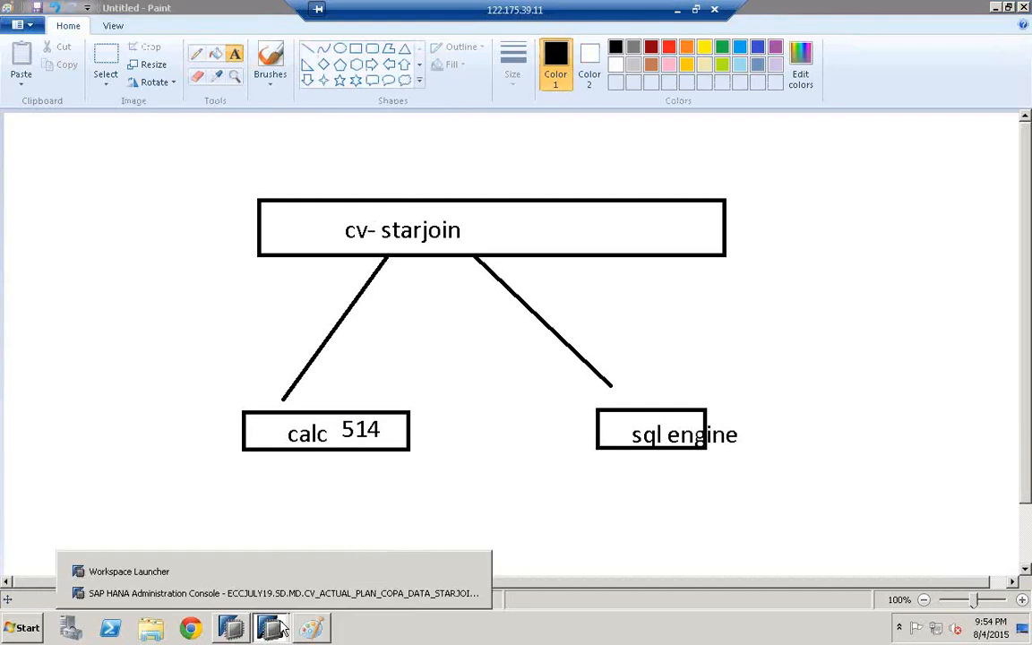
pyautogui.click(288, 591)
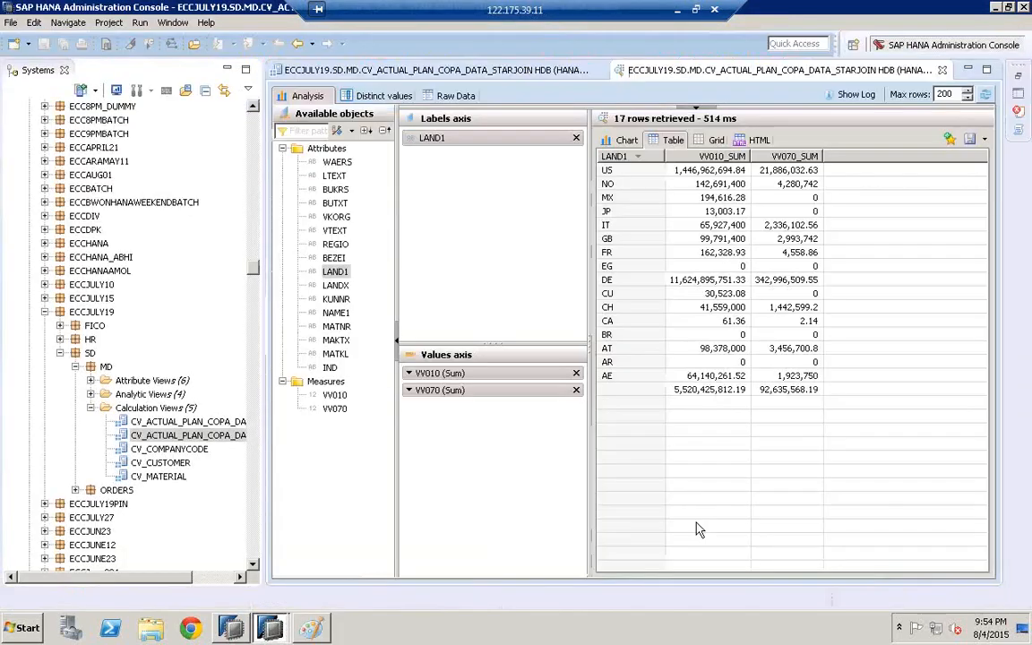
pyautogui.click(442, 71)
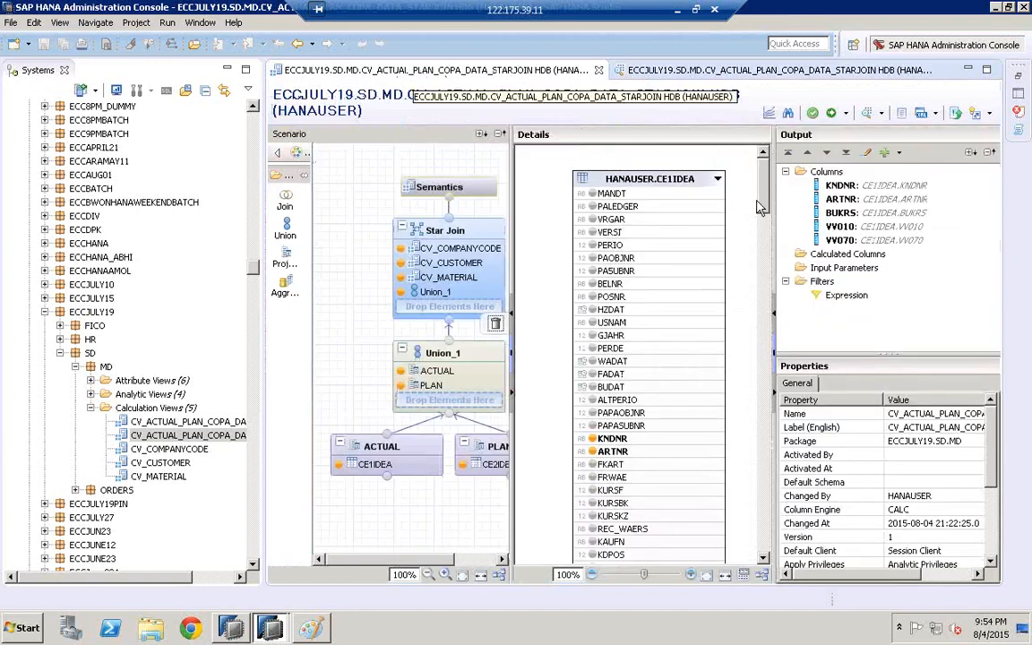
pyautogui.click(991, 561)
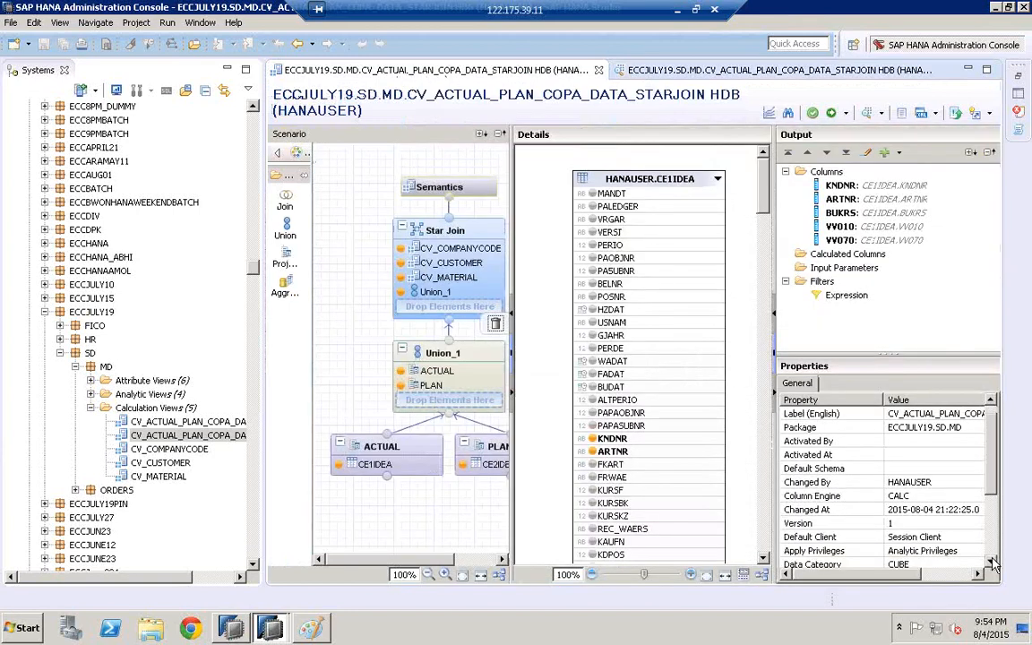
pyautogui.click(991, 562)
pyautogui.click(992, 561)
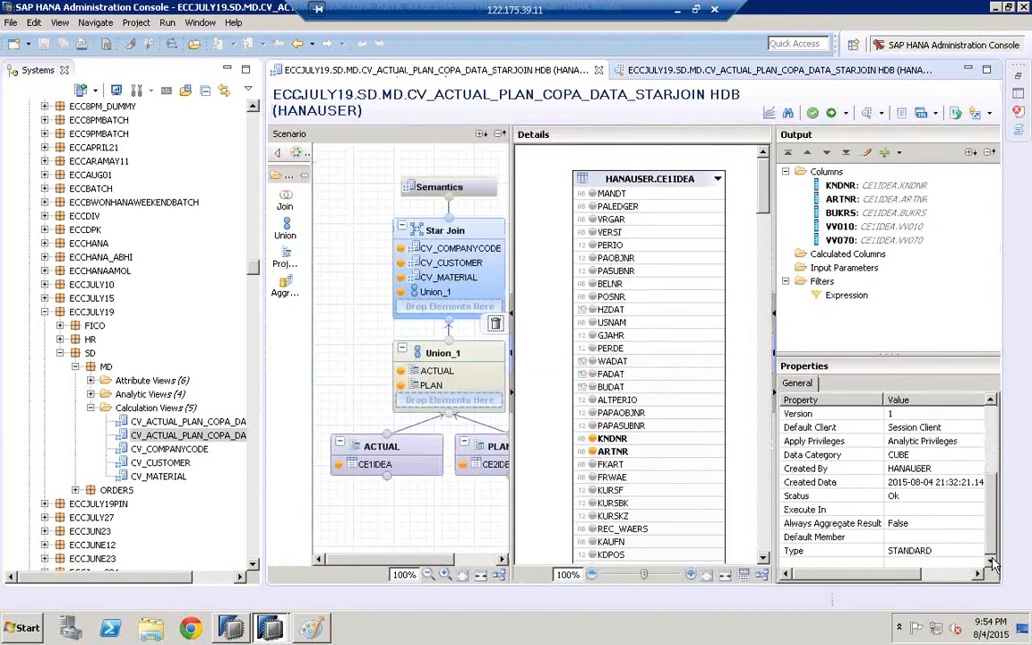
pyautogui.click(931, 510)
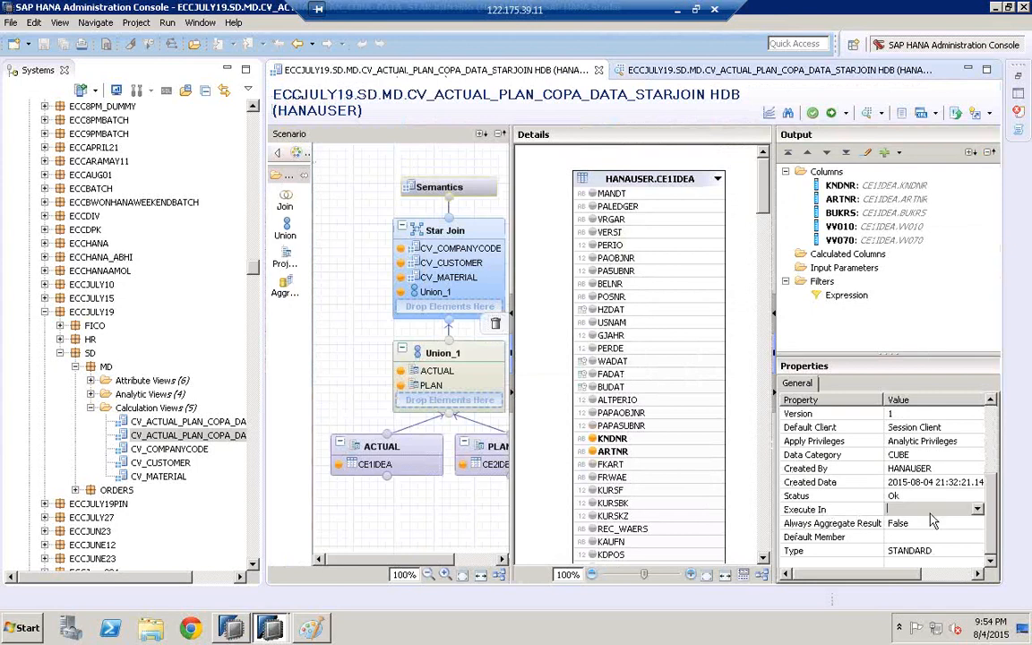
pyautogui.click(977, 510)
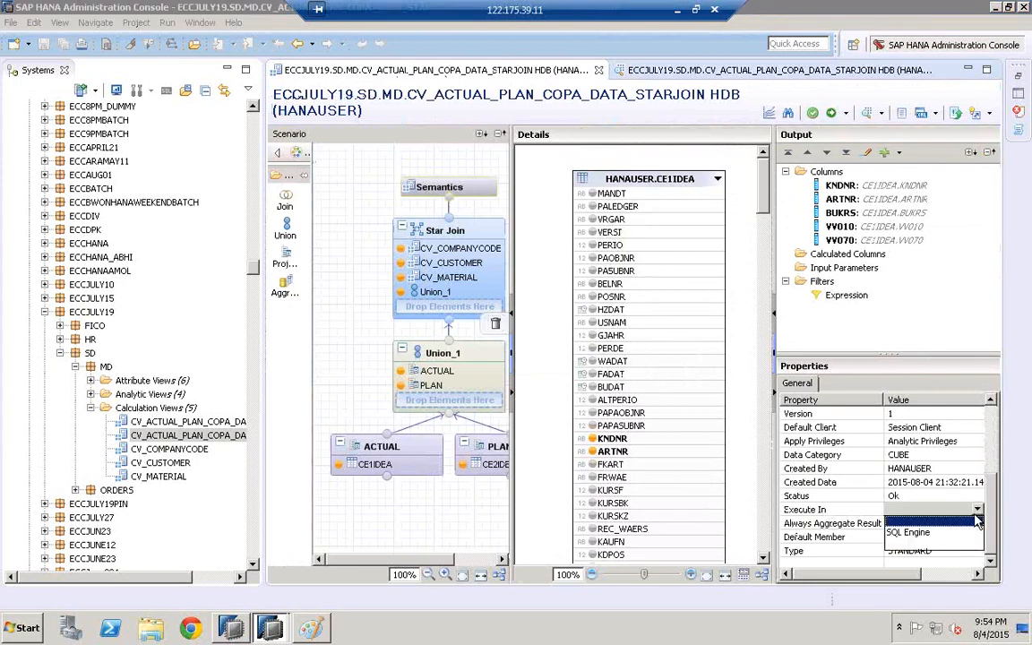
pyautogui.click(914, 532)
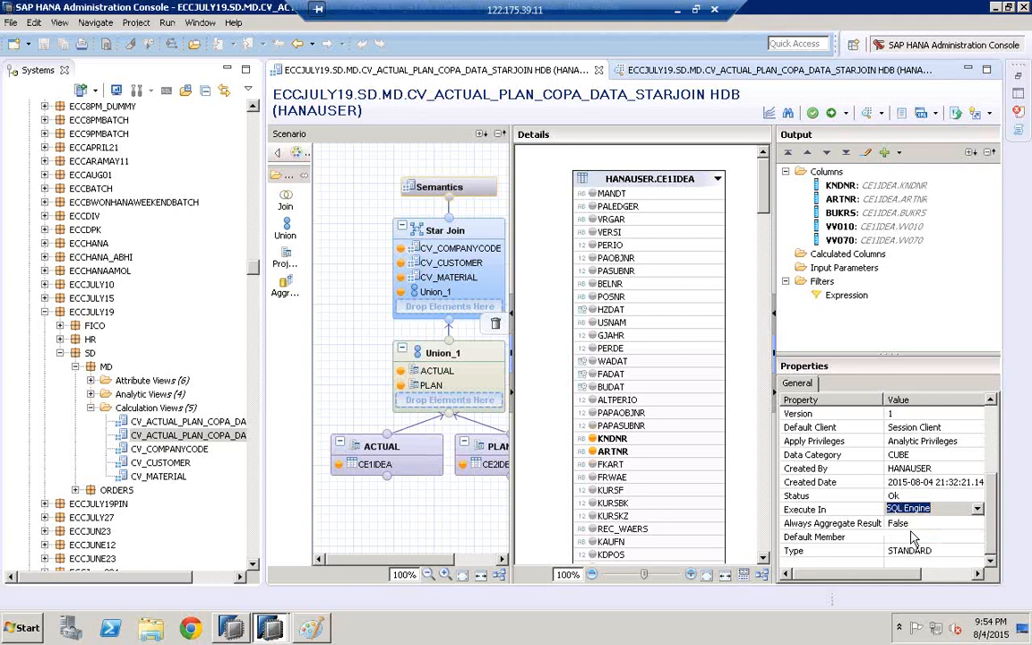
pyautogui.click(913, 536)
pyautogui.click(893, 525)
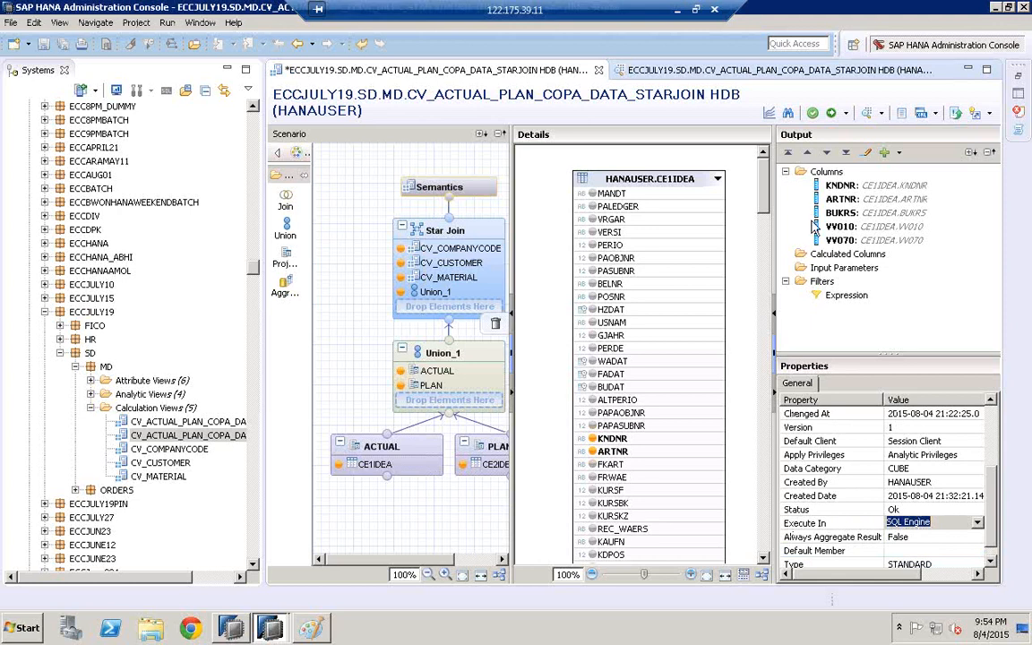
# - Save, validate and activate the star join calculation view
pyautogui.click(813, 115)
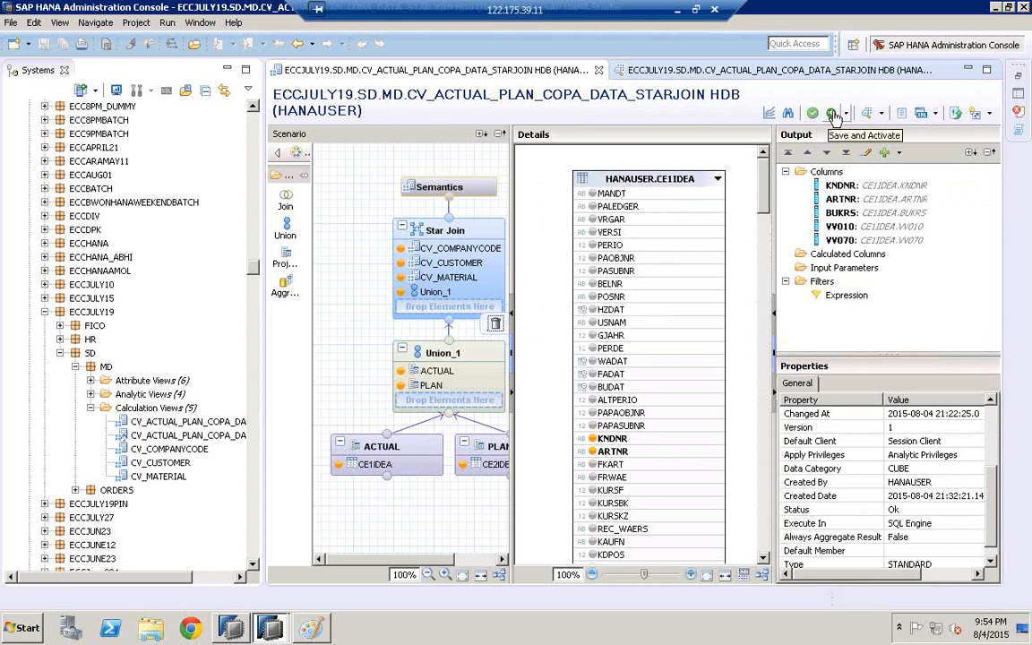
pyautogui.click(832, 115)
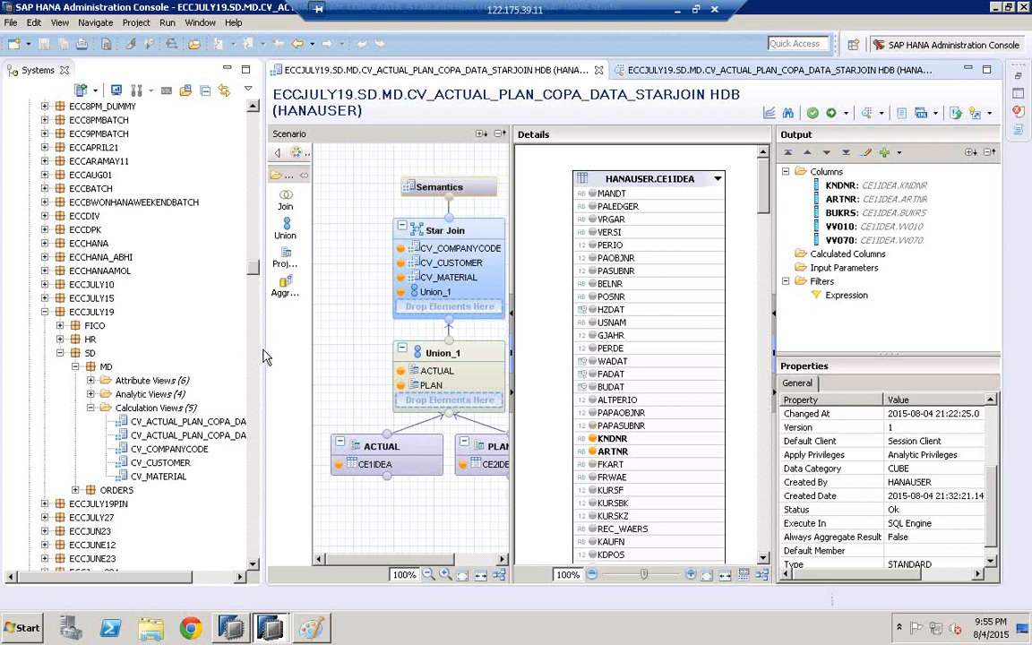
# - Widen the Systems tree and open the data preview of the calculation view CV_ACTUAL_PLAN_COPA_DATA_STARJOIN
pyautogui.moveTo(402, 343); pyautogui.dragTo(400, 341)
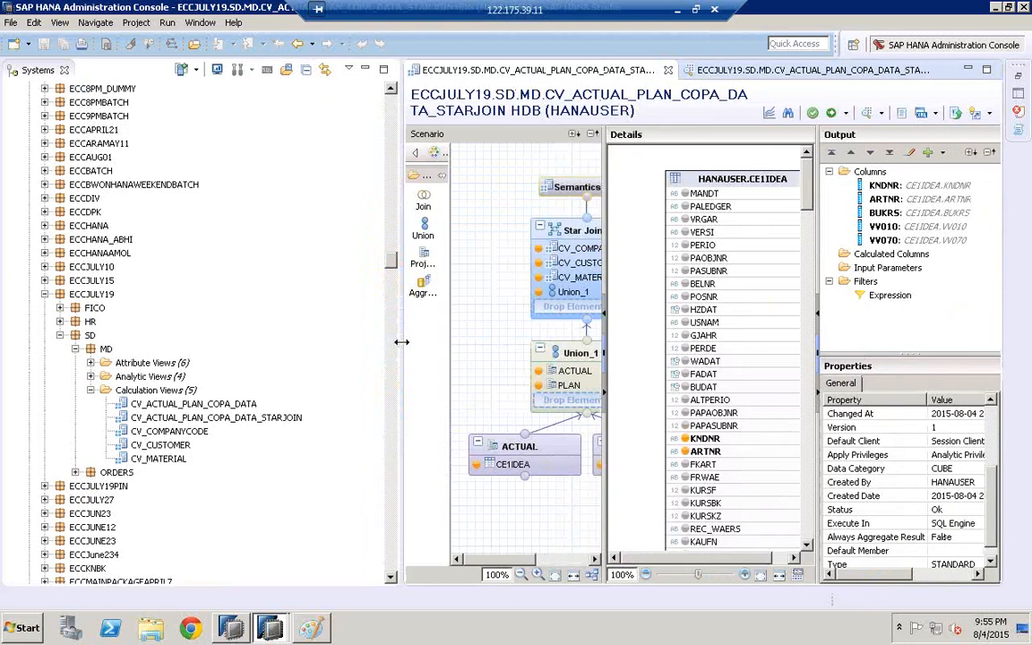
pyautogui.click(224, 419)
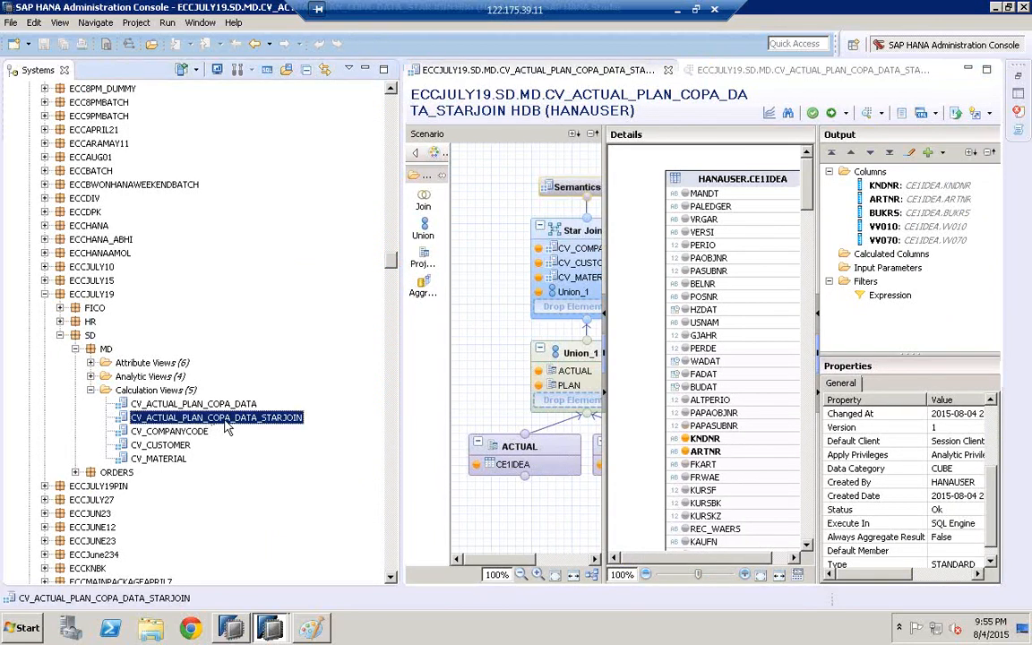
pyautogui.rightClick(227, 421)
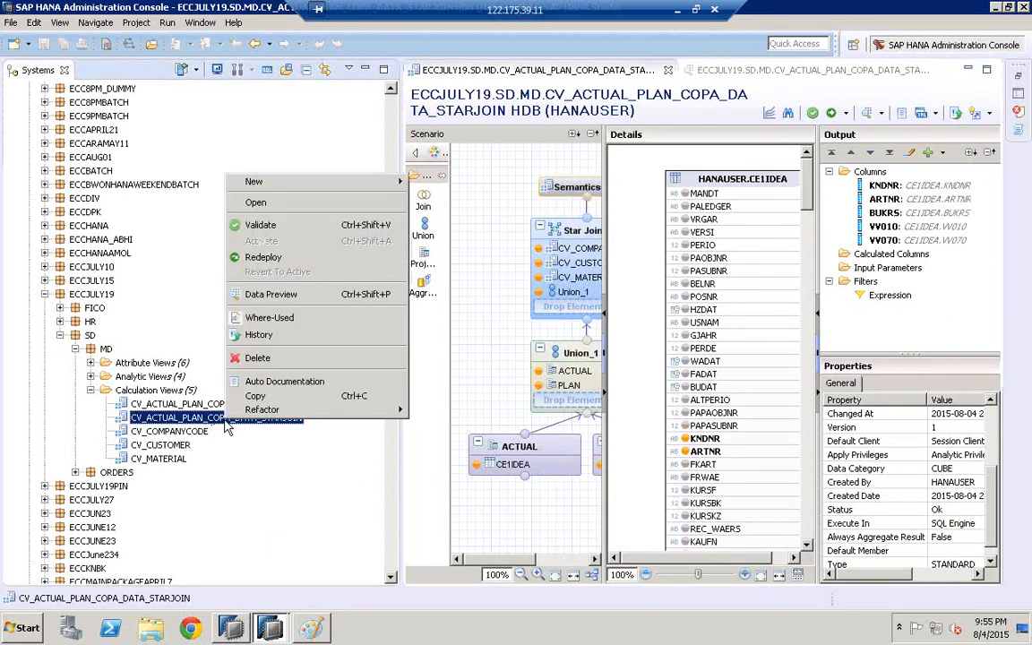
pyautogui.click(269, 295)
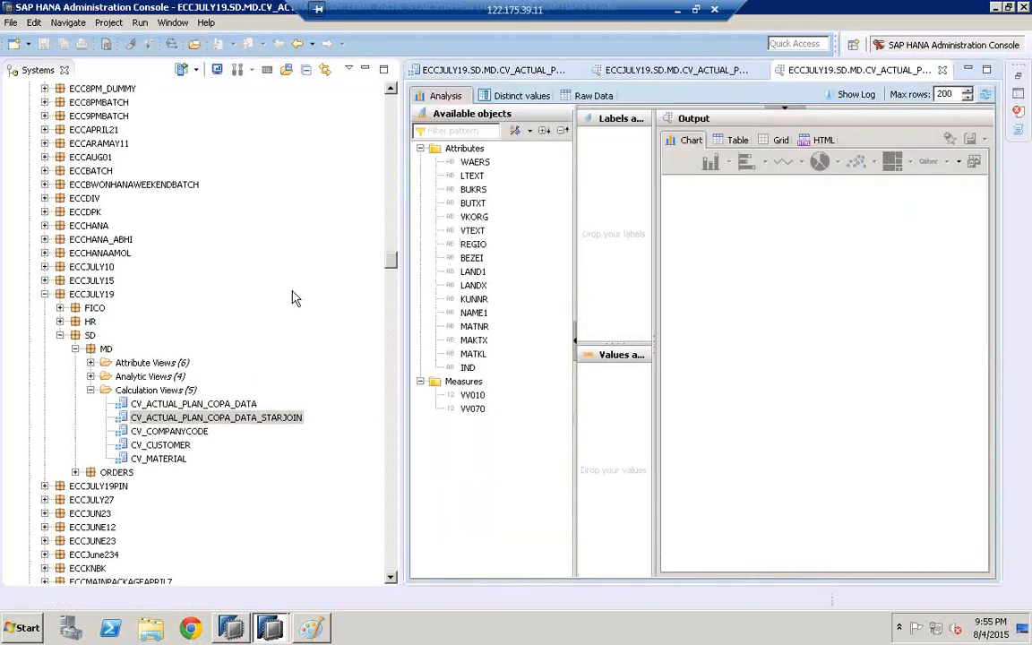
# - Add the measures VV010 and VV070 together to the values axis of the data preview analysis
pyautogui.click(473, 397)
pyautogui.keyDown('ctrl'); pyautogui.click(472, 408); pyautogui.keyUp('ctrl')
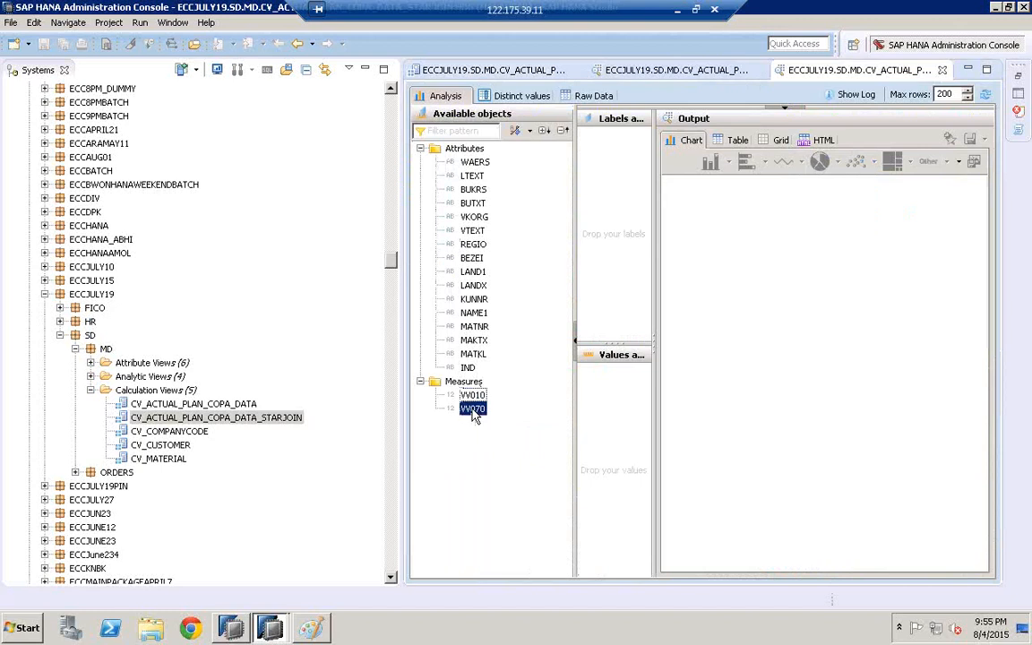
pyautogui.moveTo(472, 408); pyautogui.dragTo(622, 396)
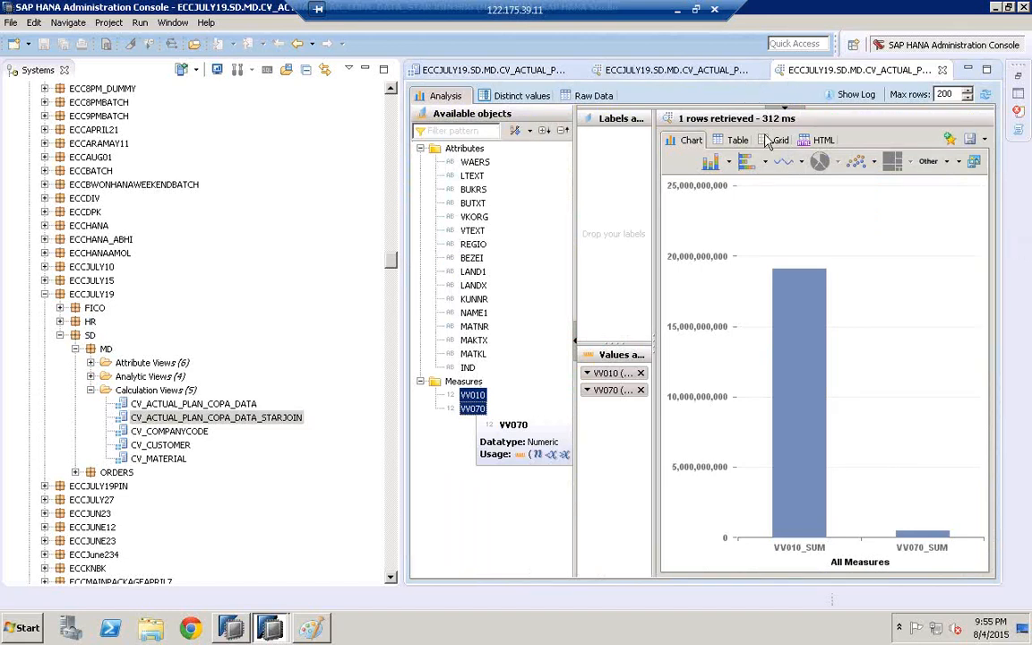
# - Narrow the Systems tree to give the preview more room, and add the attribute LAND1 to the labels axis
pyautogui.click(404, 285)
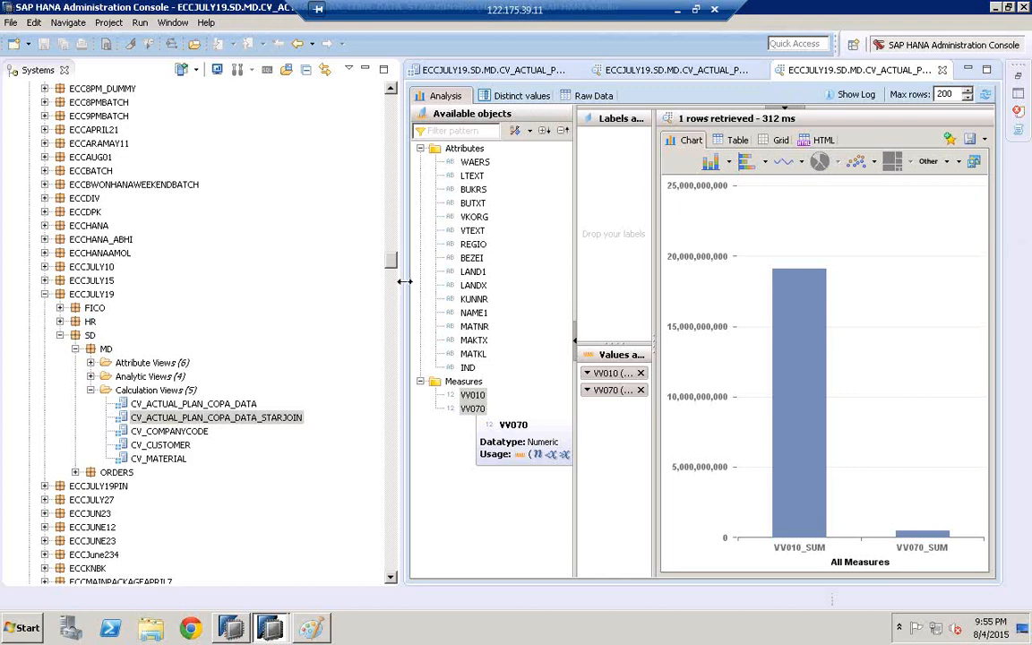
pyautogui.moveTo(402, 281); pyautogui.dragTo(228, 269)
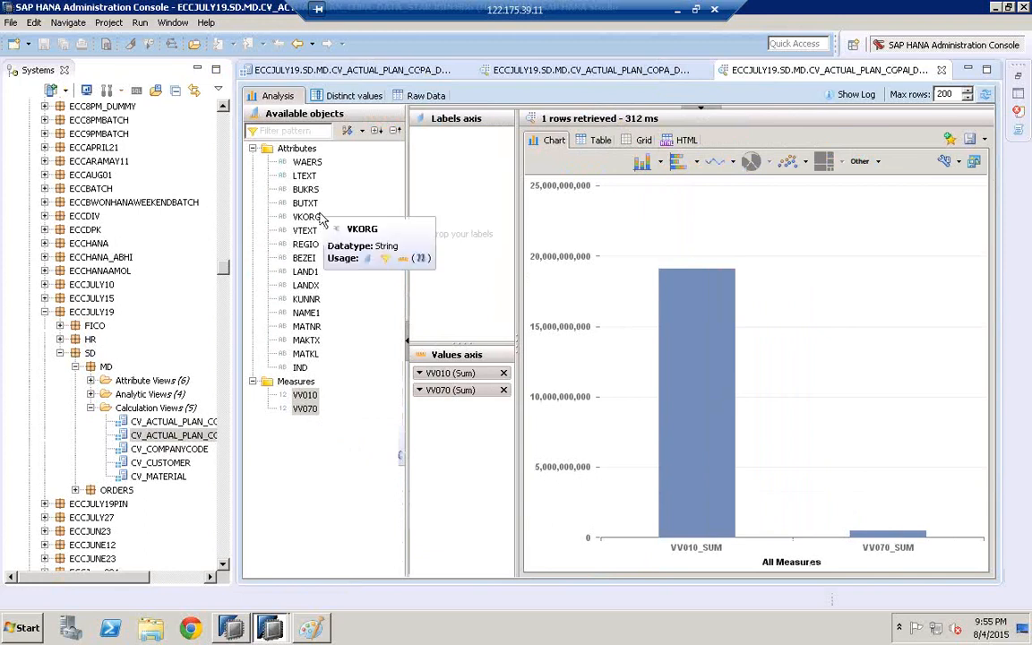
pyautogui.click(305, 272)
pyautogui.moveTo(305, 275); pyautogui.dragTo(452, 189)
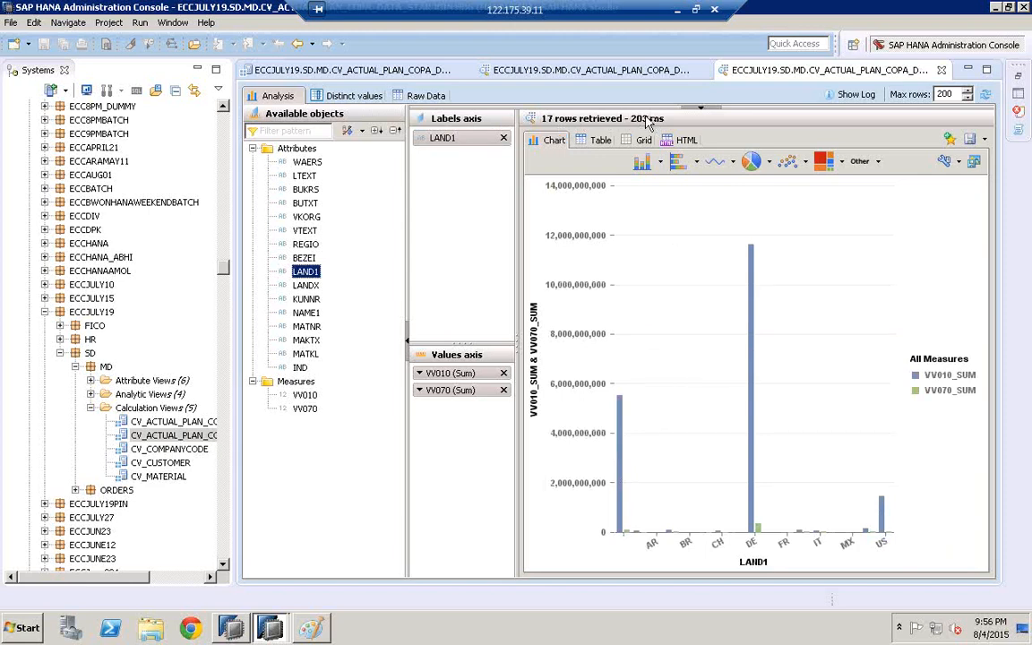
# - Switch to Paint, write the runtime value 203 beside the text sql engine, and activate the Pencil tool
pyautogui.click(313, 628)
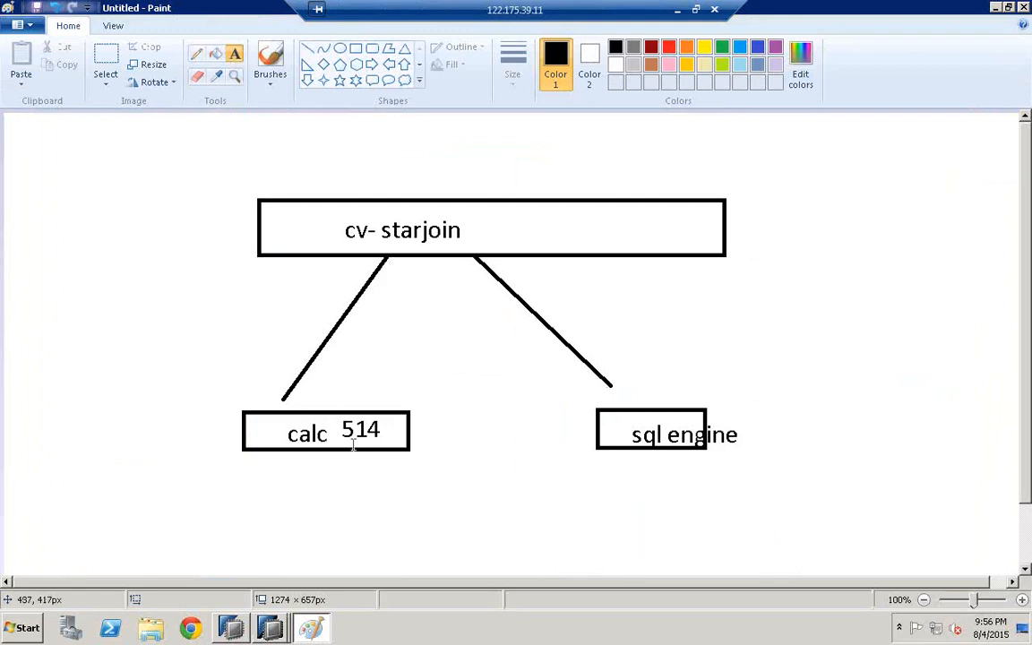
pyautogui.click(741, 419)
pyautogui.write('203')
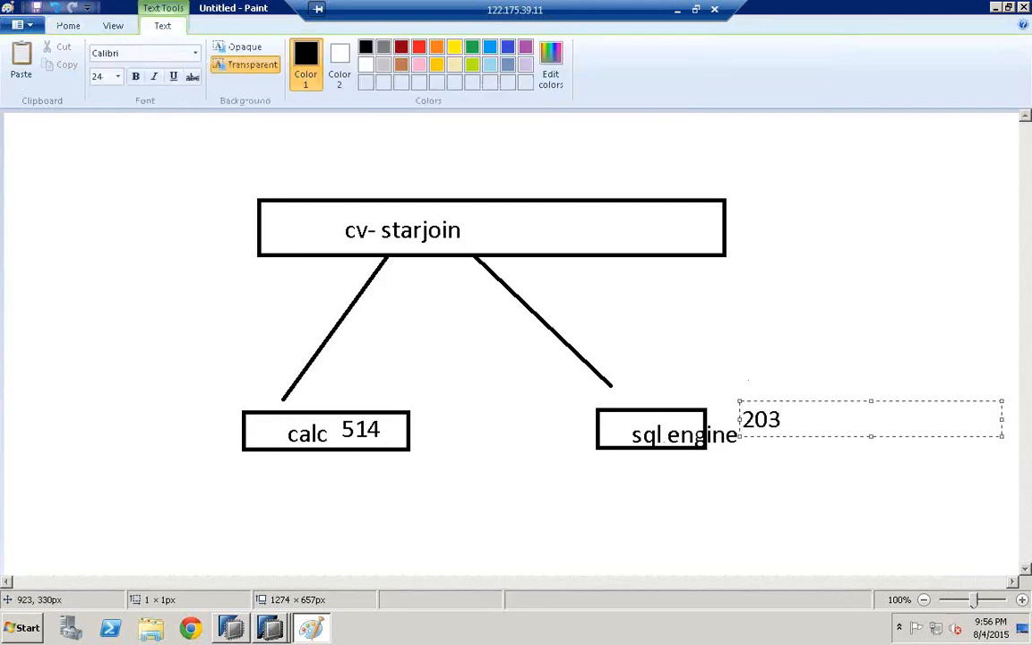
pyautogui.click(748, 379)
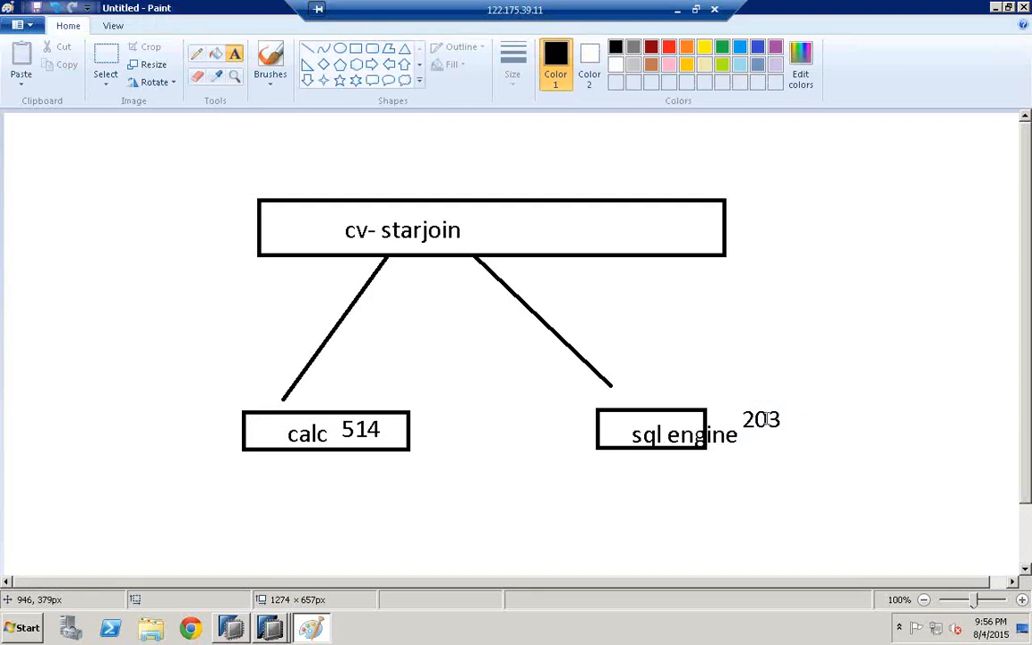
pyautogui.click(197, 56)
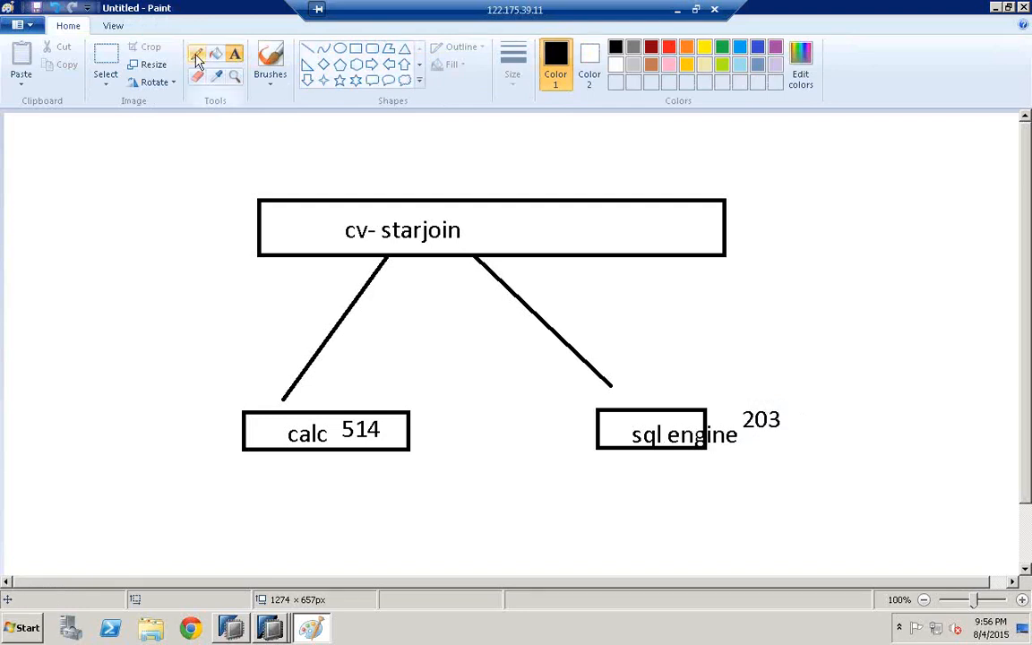